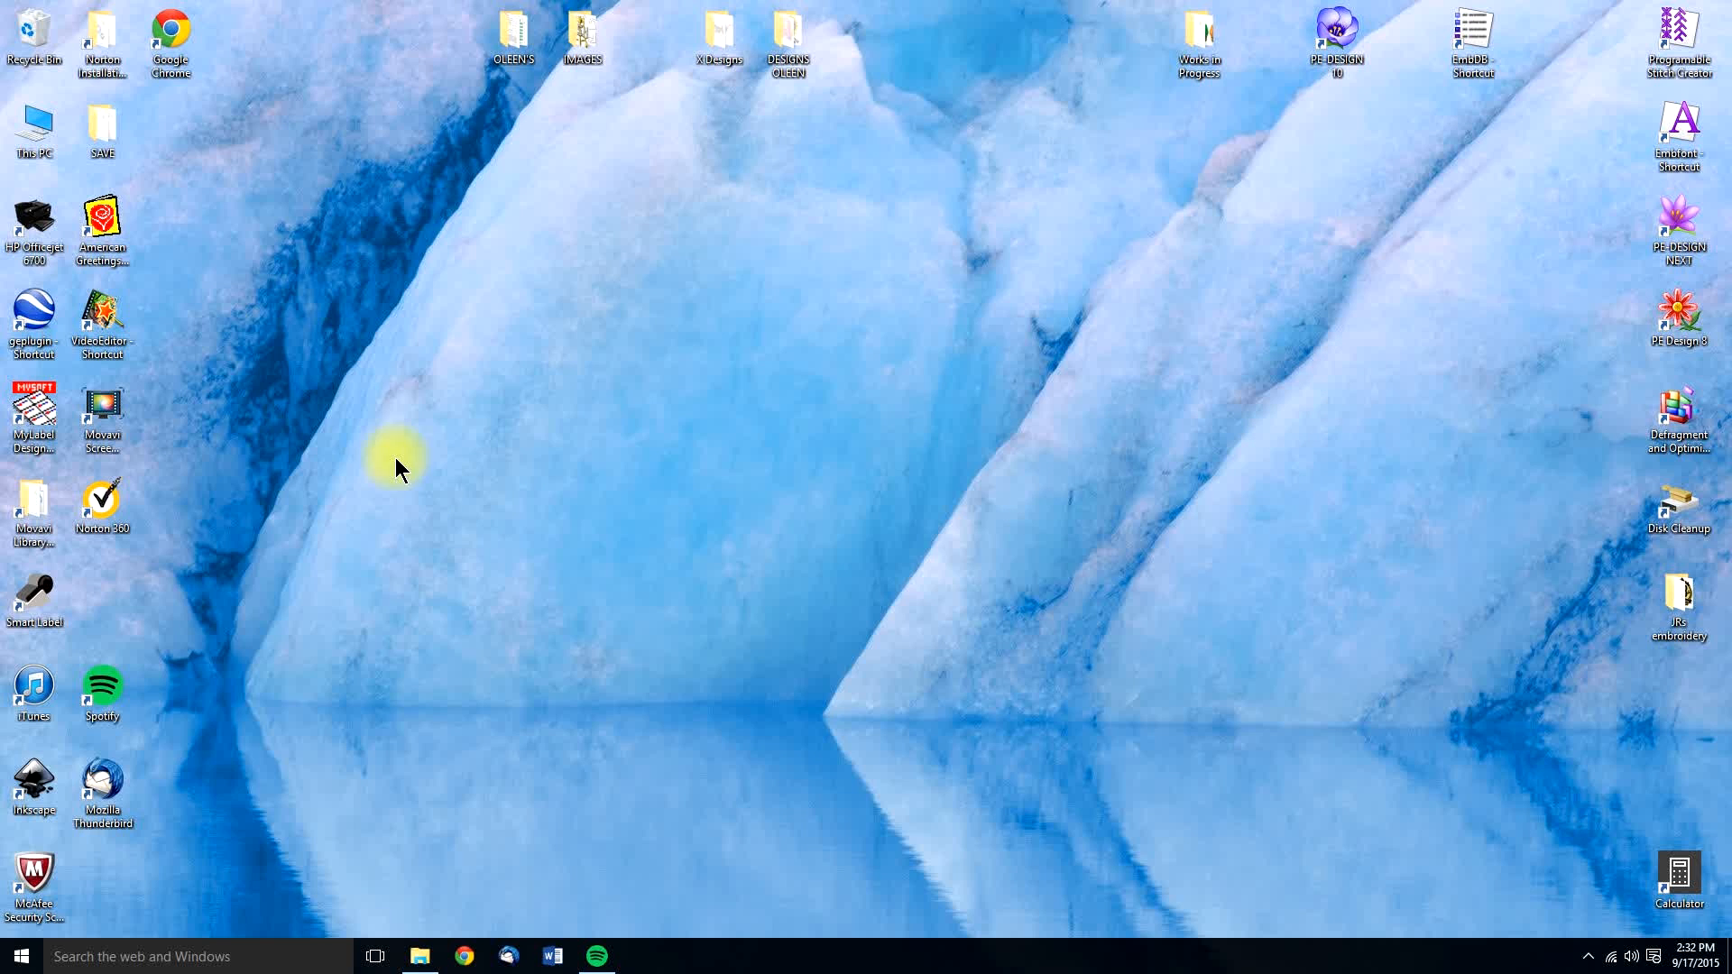
Step: Open Google Chrome and search Google Images for "CHRISTMAS BULBS"
double_click(170, 32)
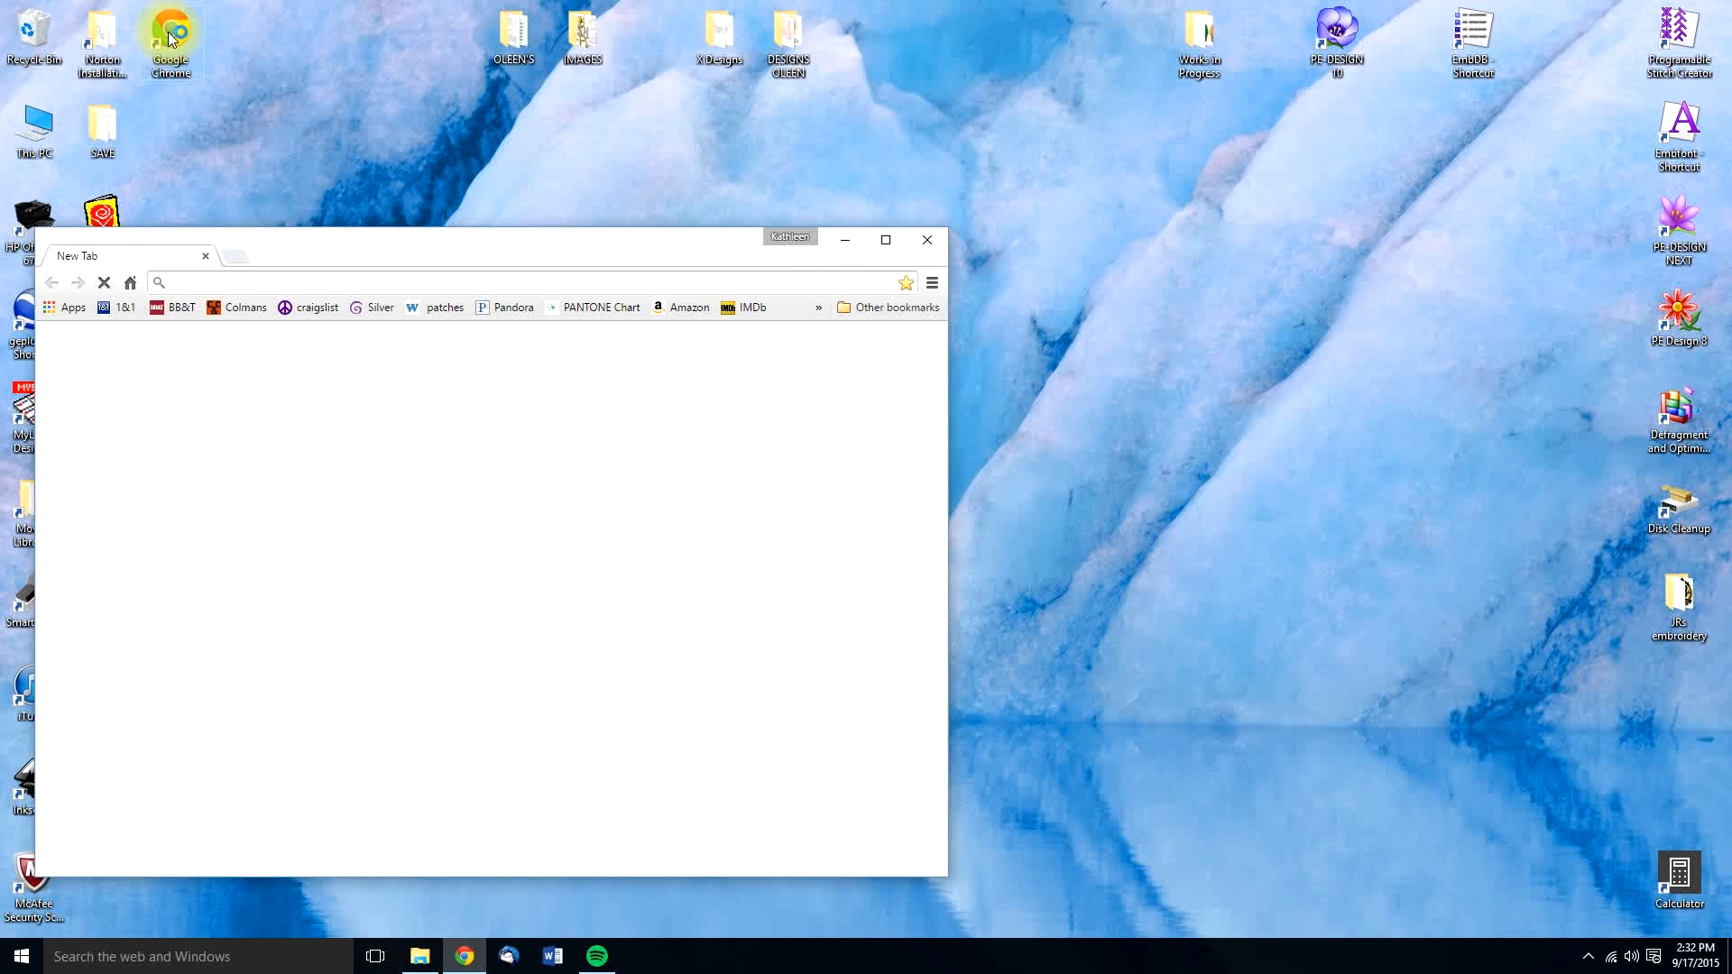
left_click(884, 241)
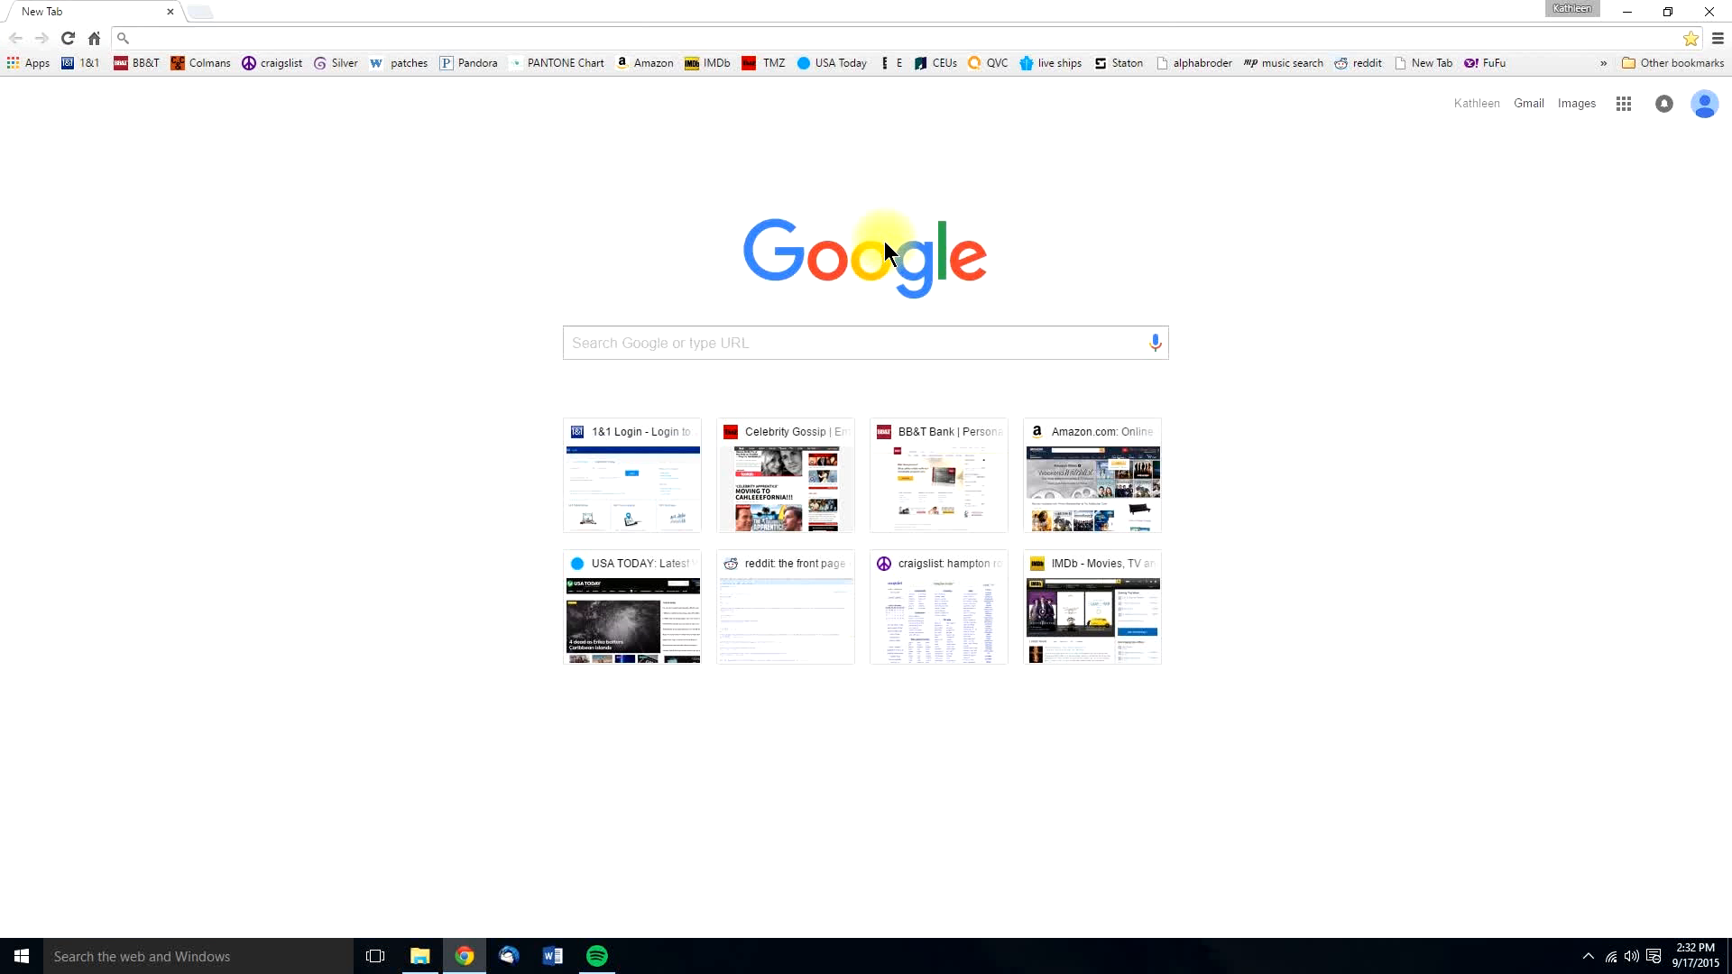
left_click(1577, 104)
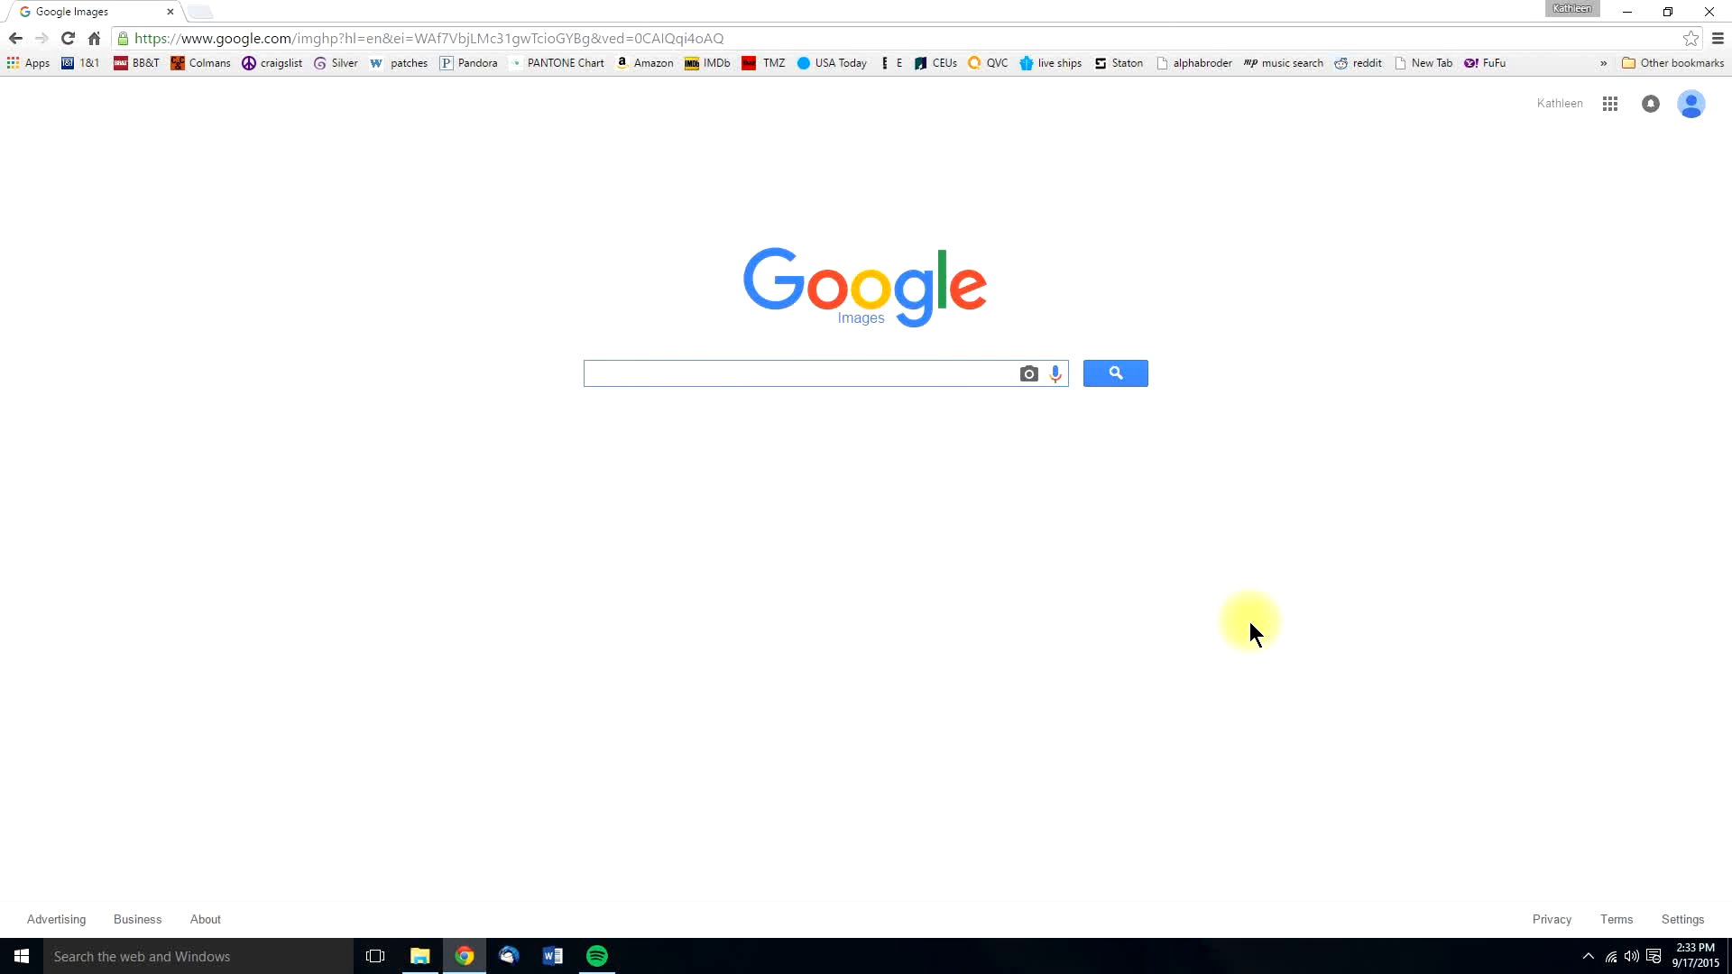
type("CHRISTMAS BULBS")
key("Return")
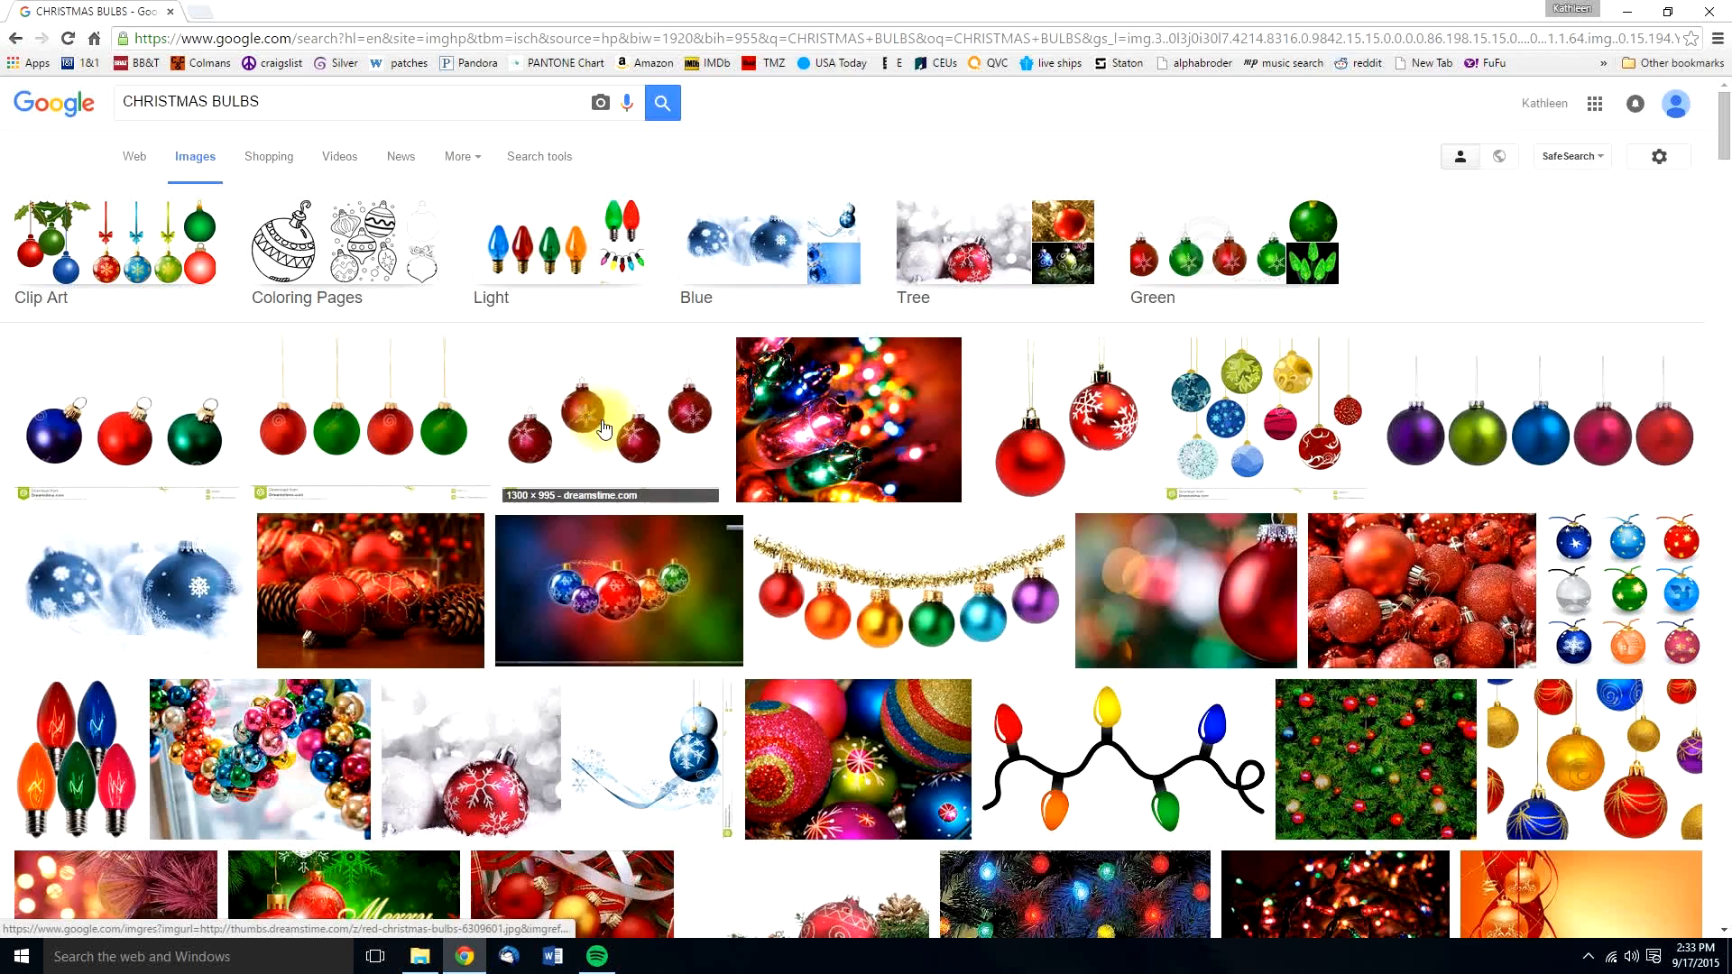
Step: Save the picture of four old-fashioned light bulbs to the desktop's Works in Progress folder, replacing the existing copy, and close the browser
scroll(578, 424, "down", 3)
scroll(600, 588, "down", 12)
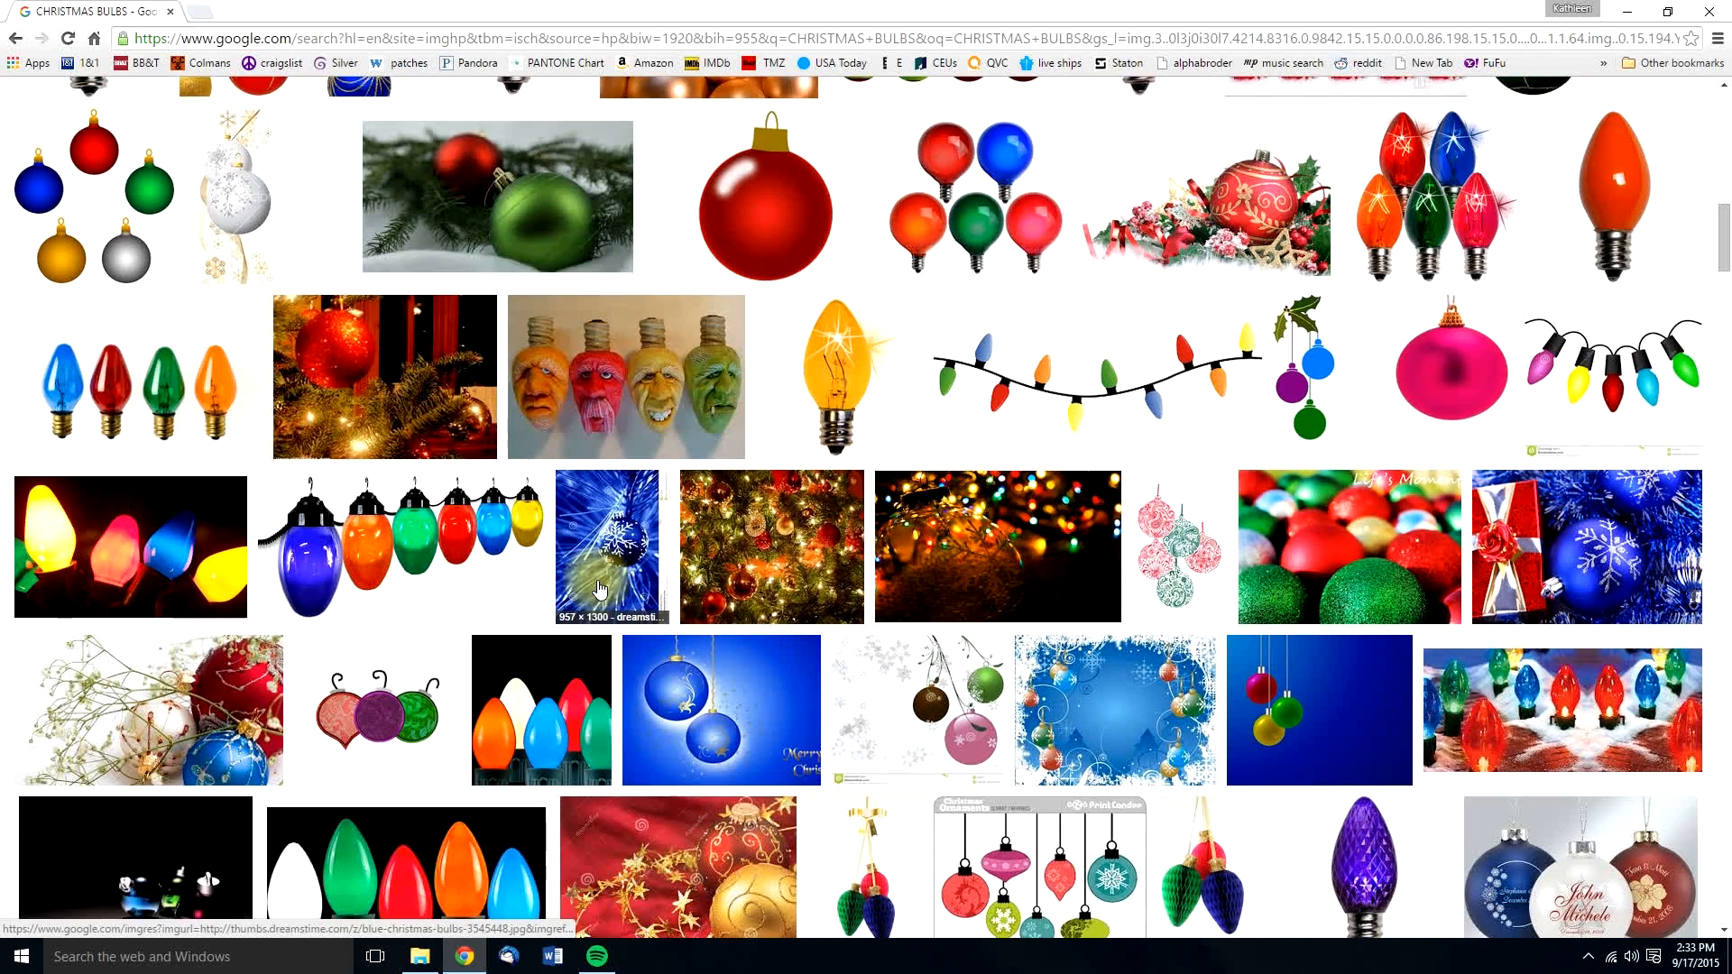
left_click(135, 388)
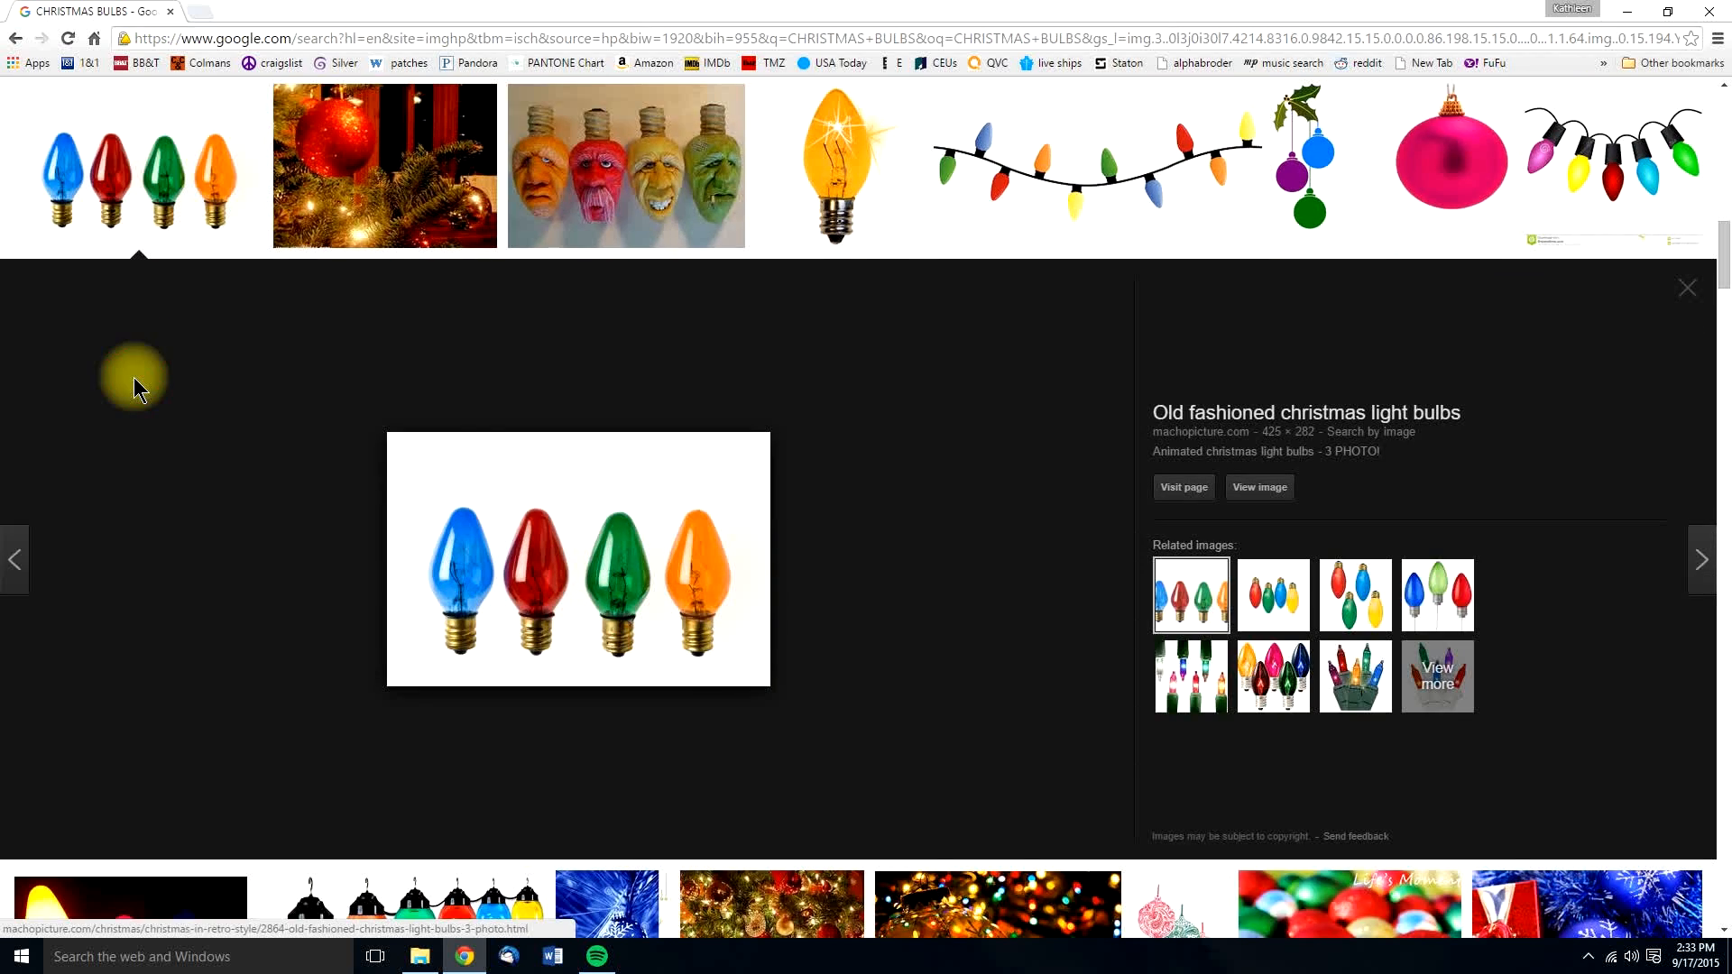
left_click(1669, 13)
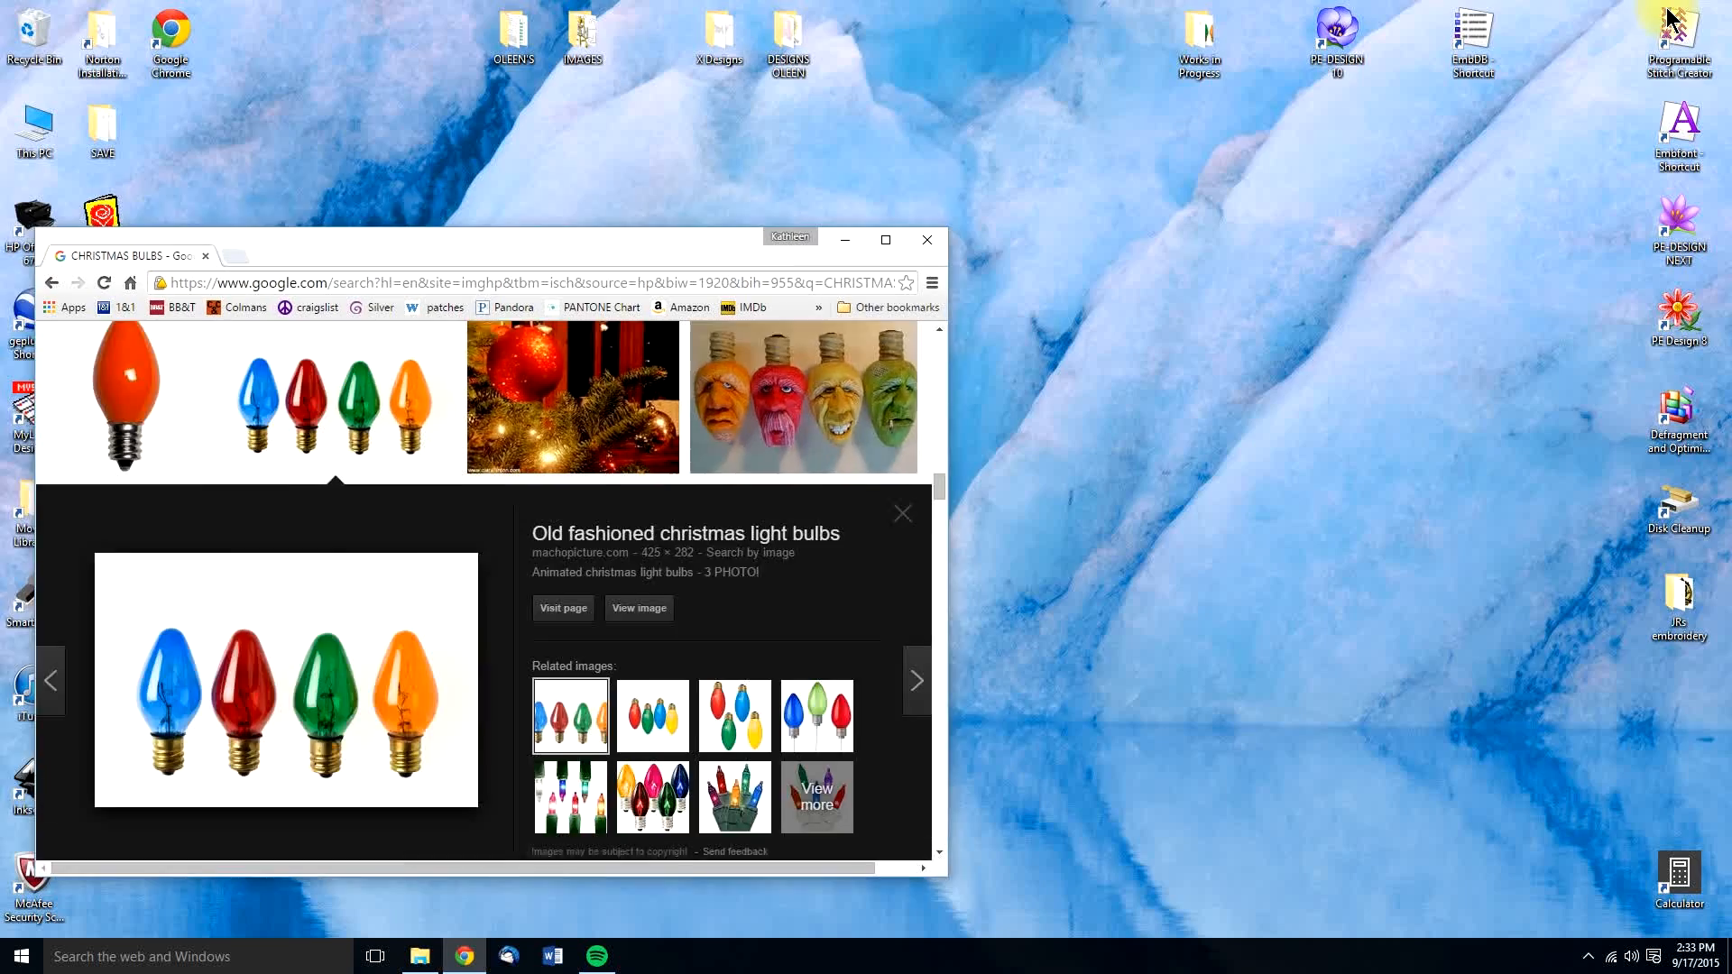
left_click_drag(257, 658, 1190, 47)
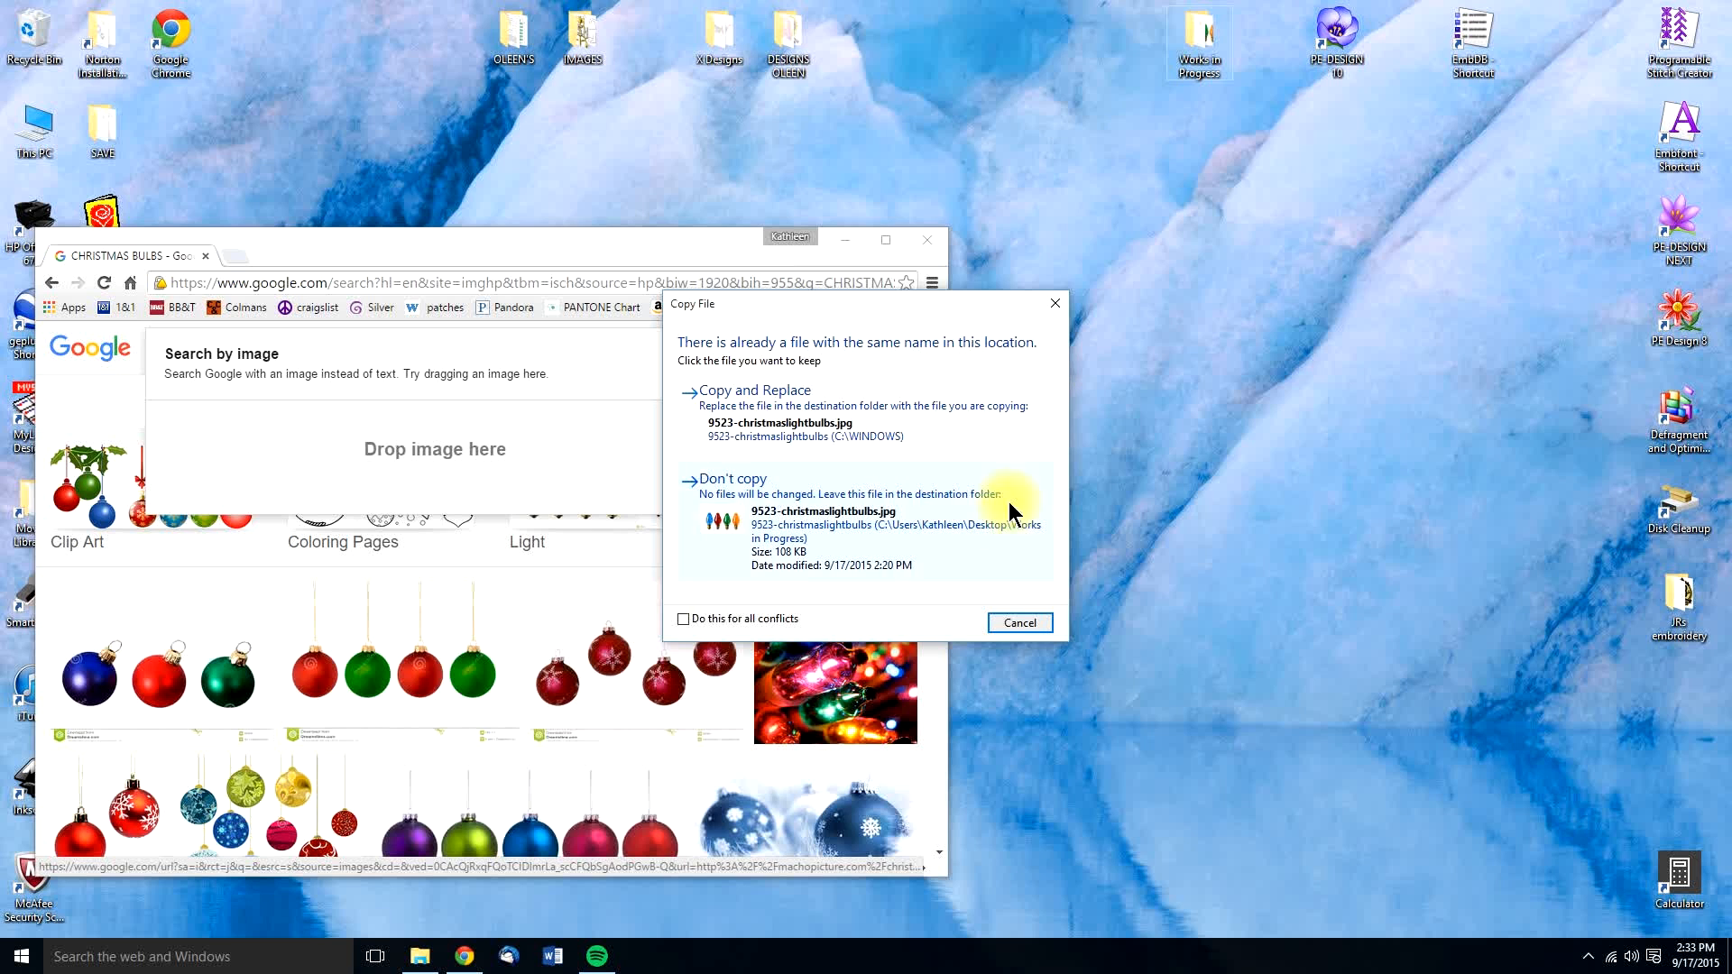
left_click(785, 416)
left_click(933, 242)
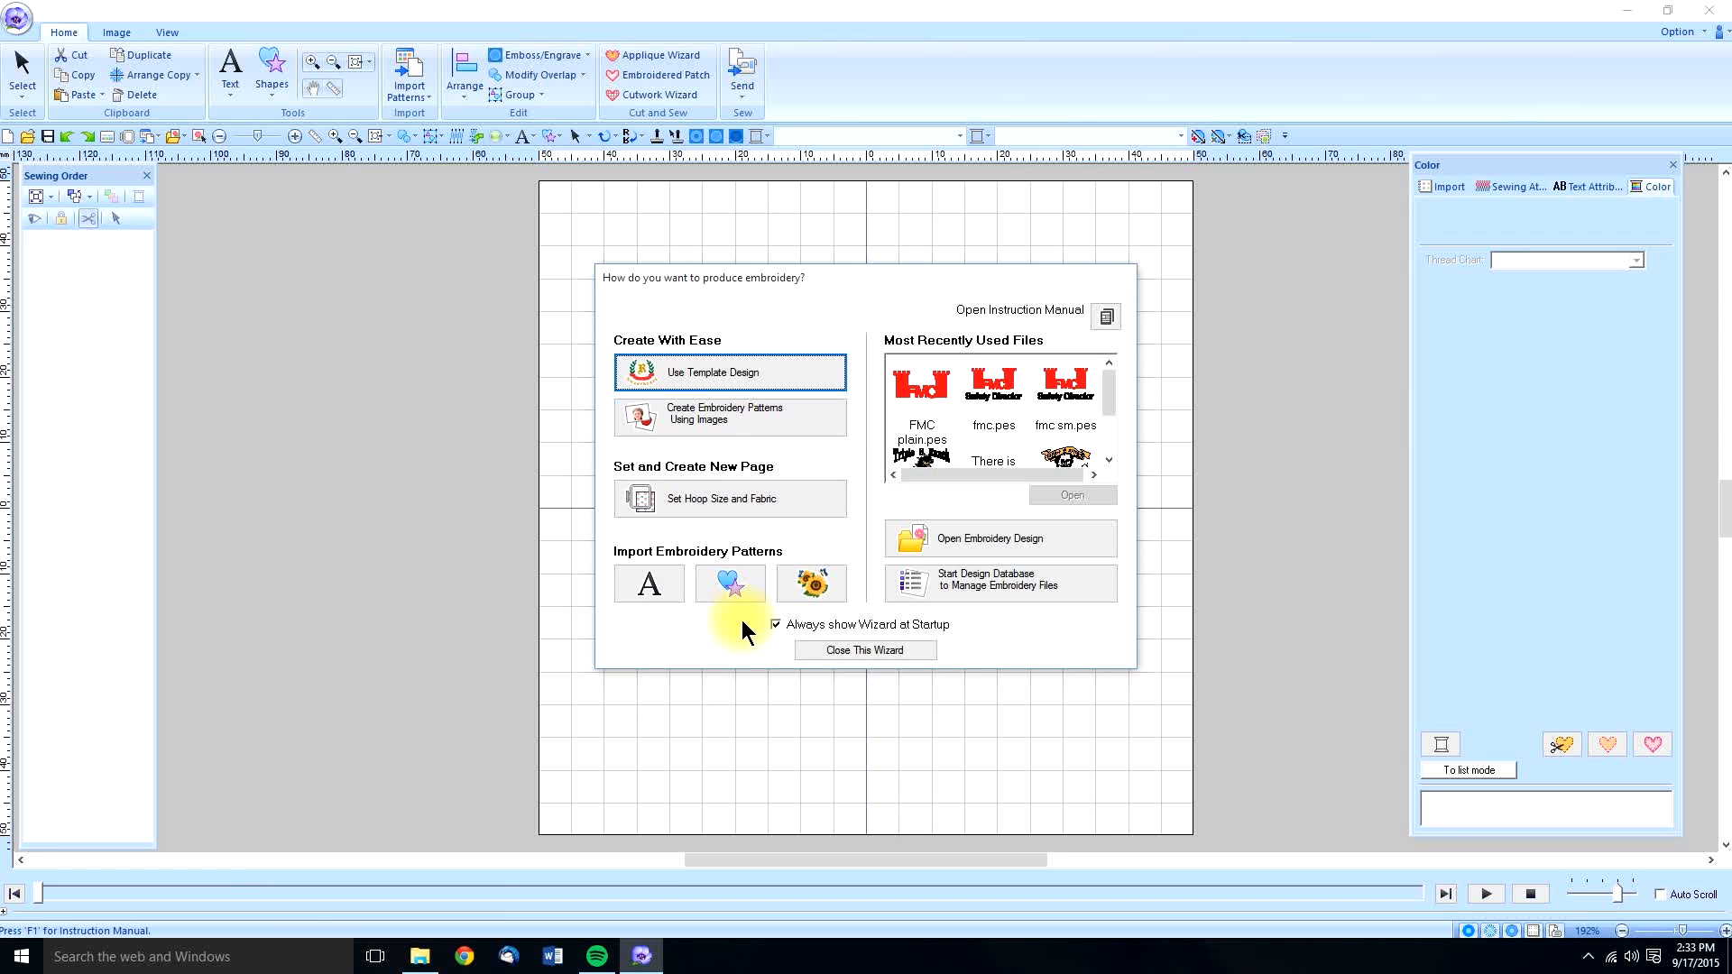
Step: Dismiss the startup wizard, import 9523-christmaslightbulbs.jpg from Works in Progress as the background image, and enlarge it to about 62 × 41 mm
left_click(855, 652)
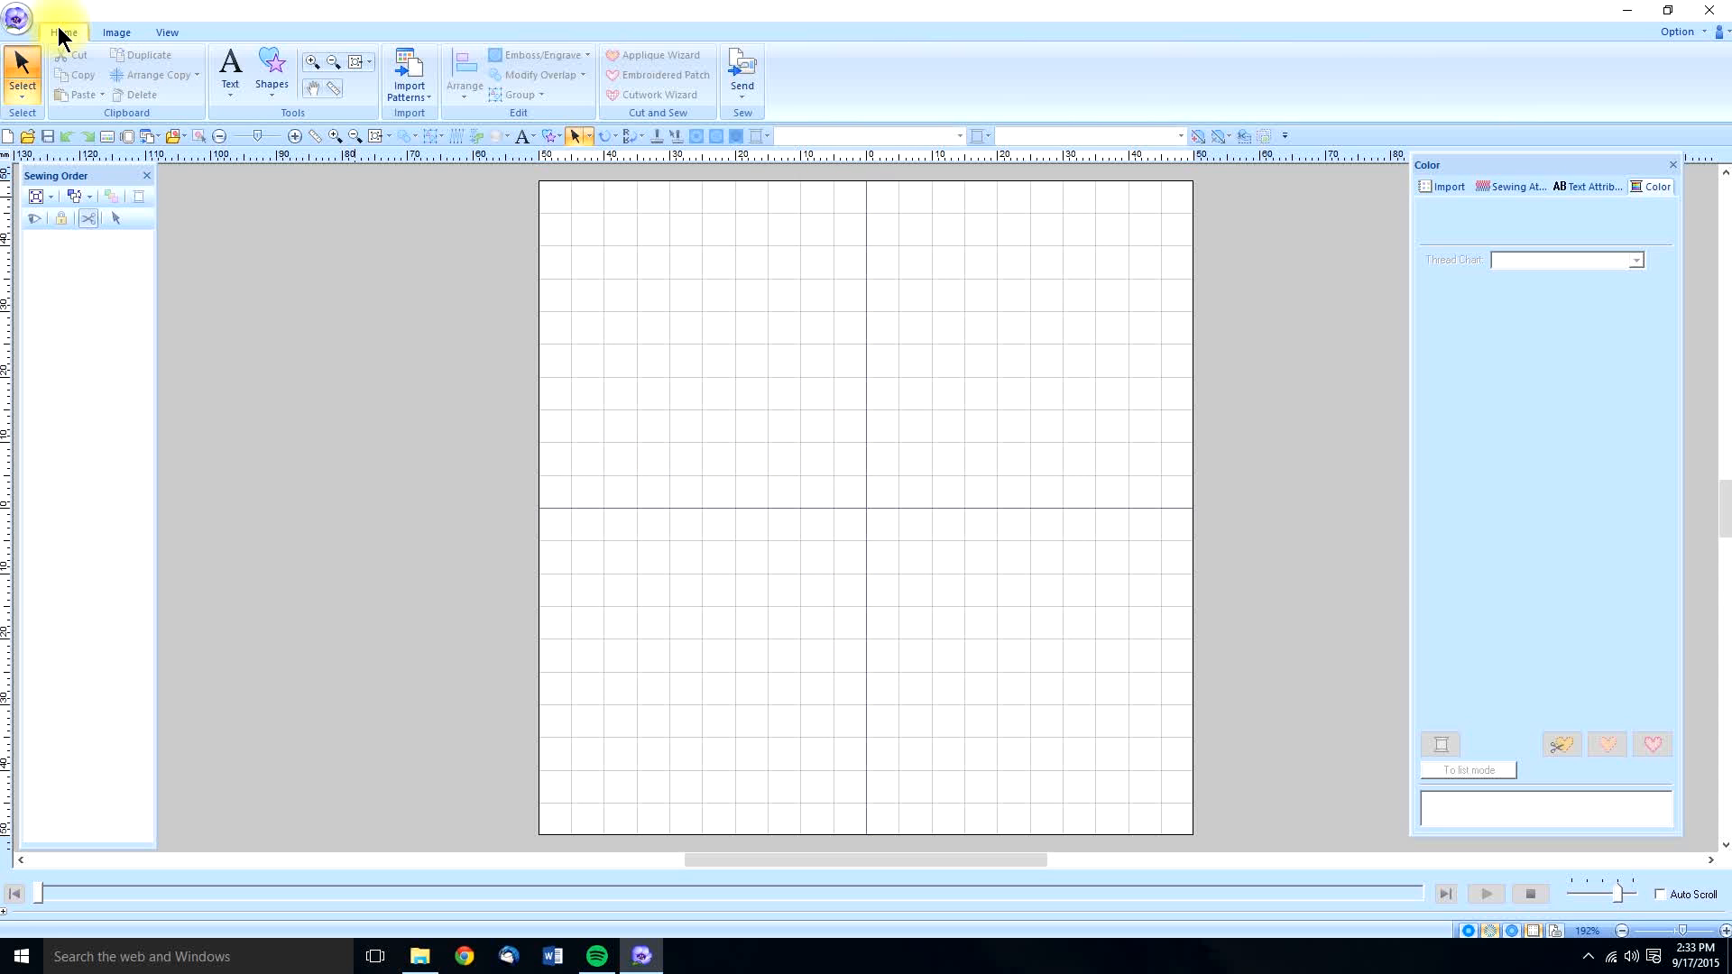
left_click(117, 35)
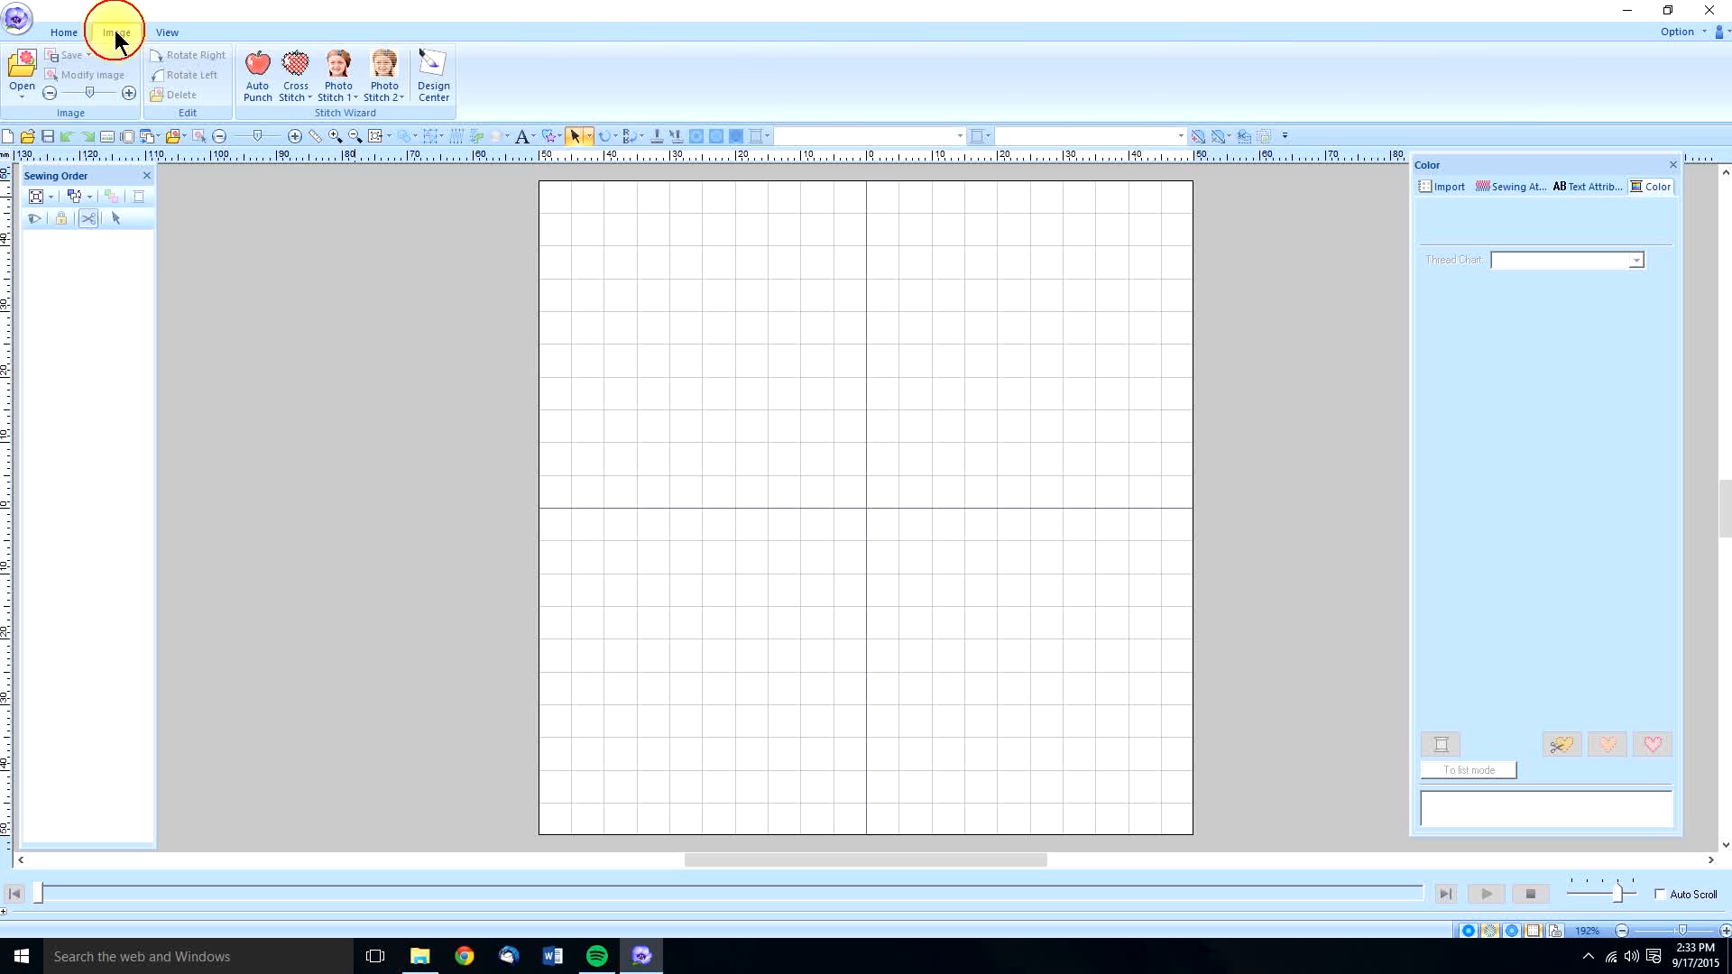
left_click(20, 65)
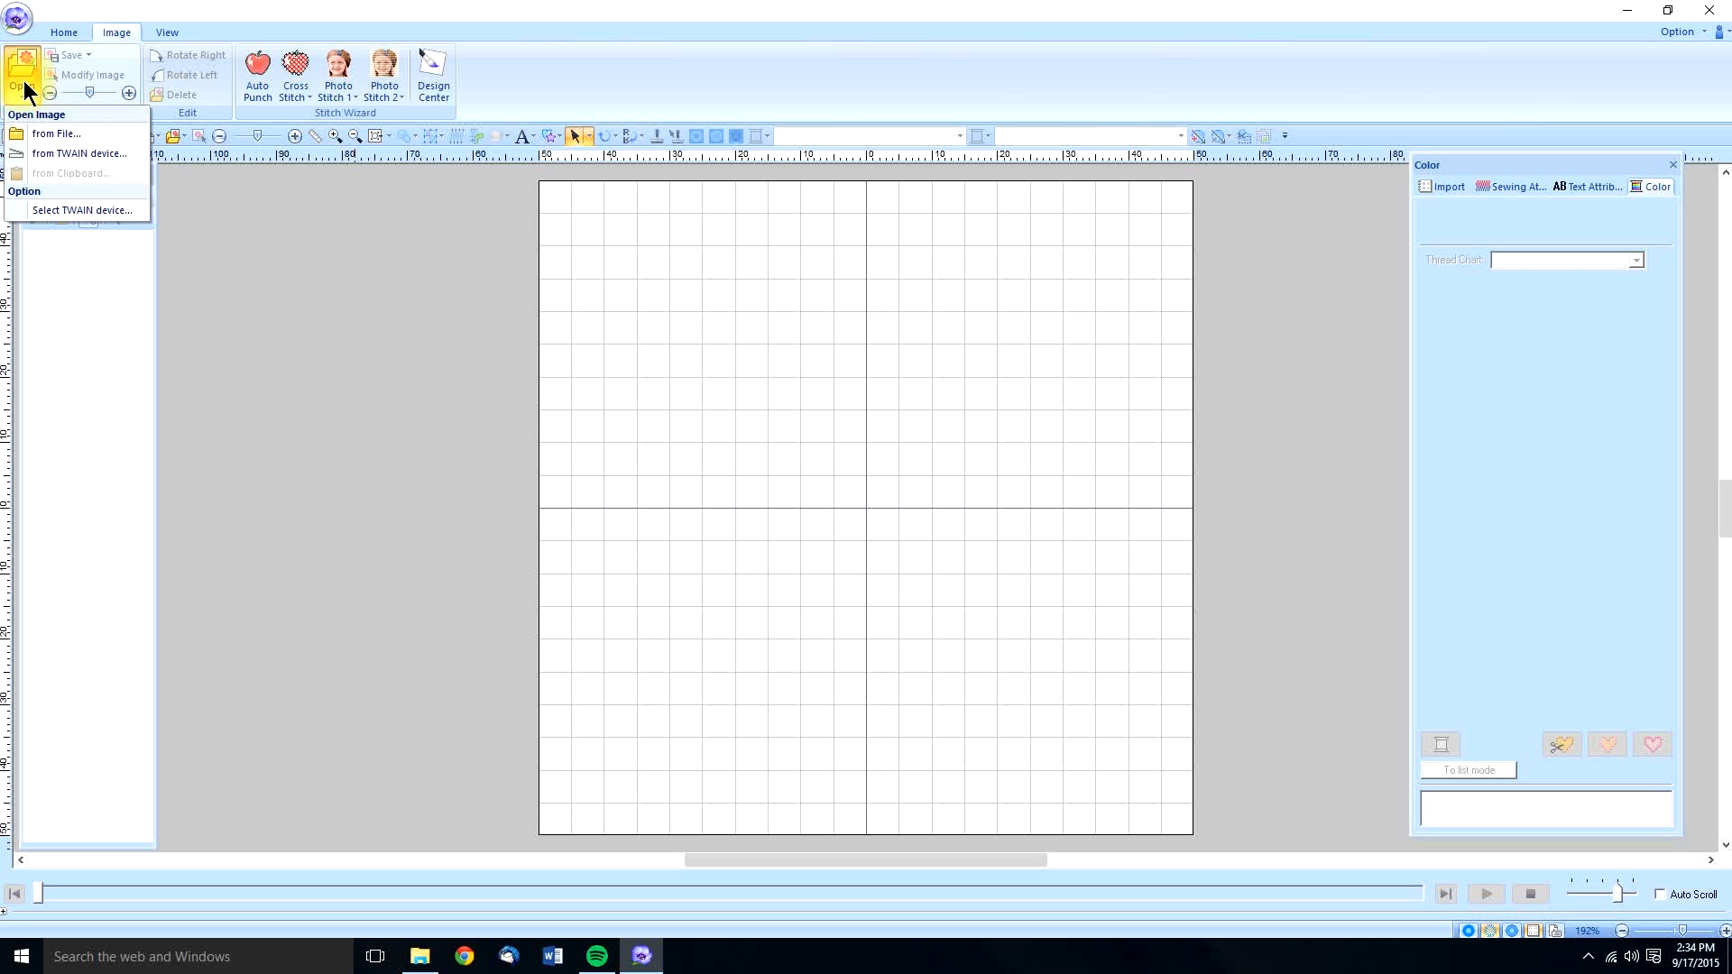
left_click(173, 135)
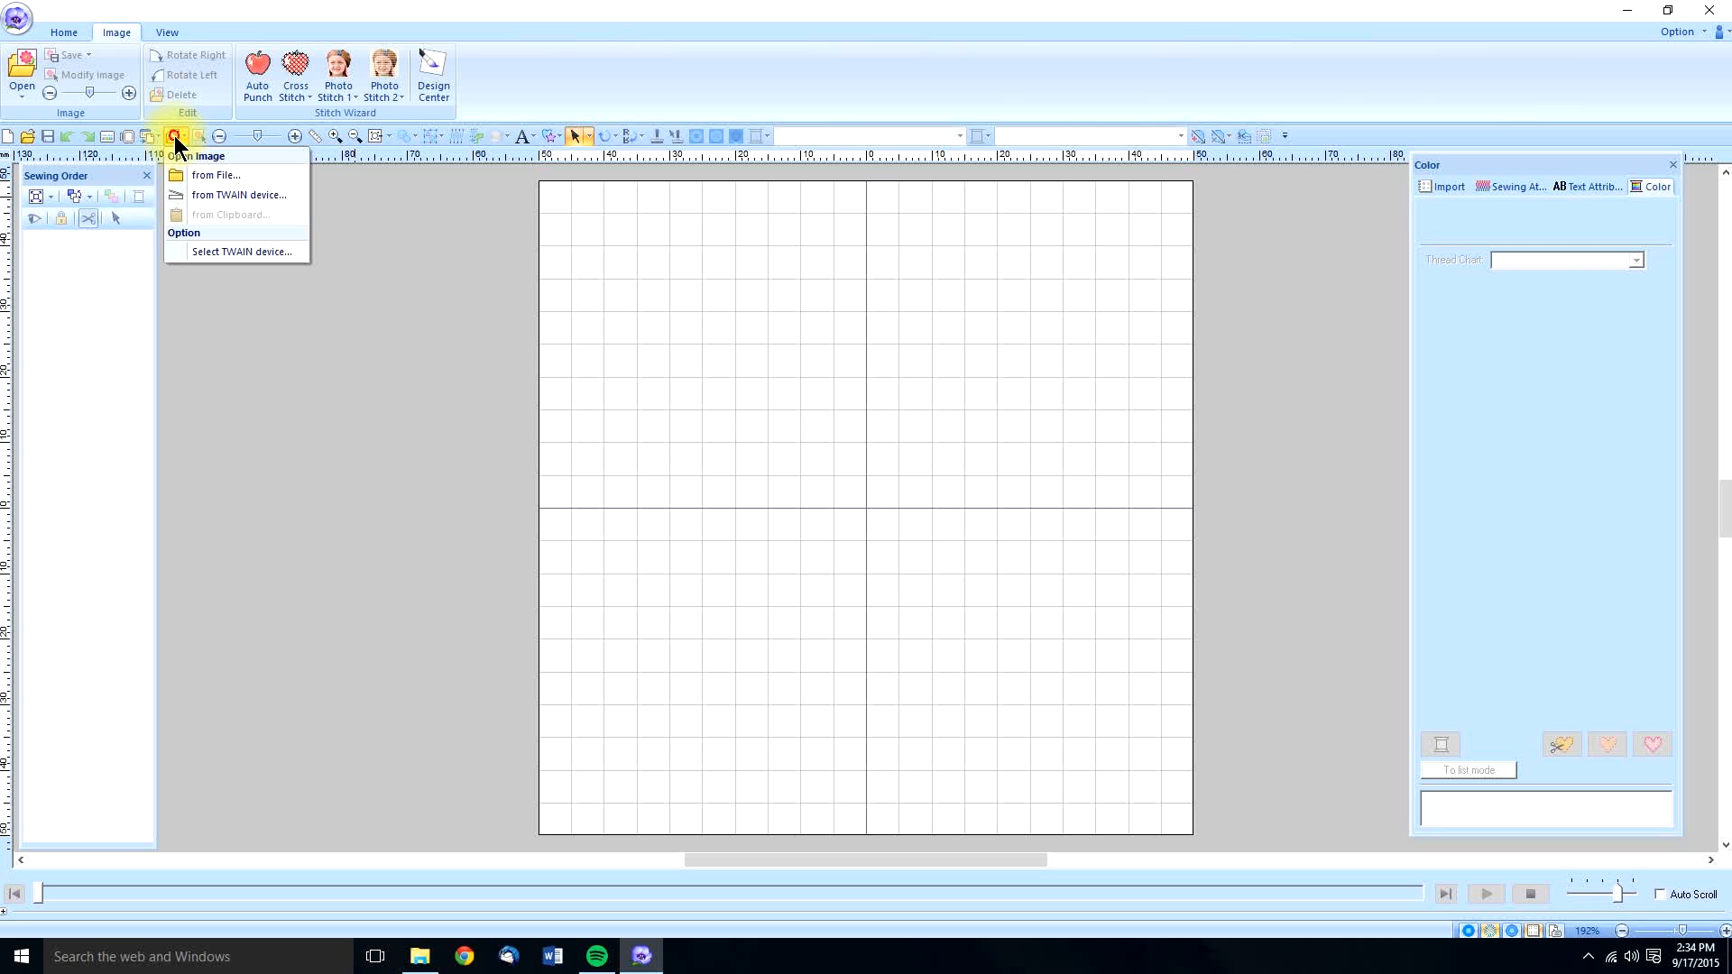
left_click(192, 176)
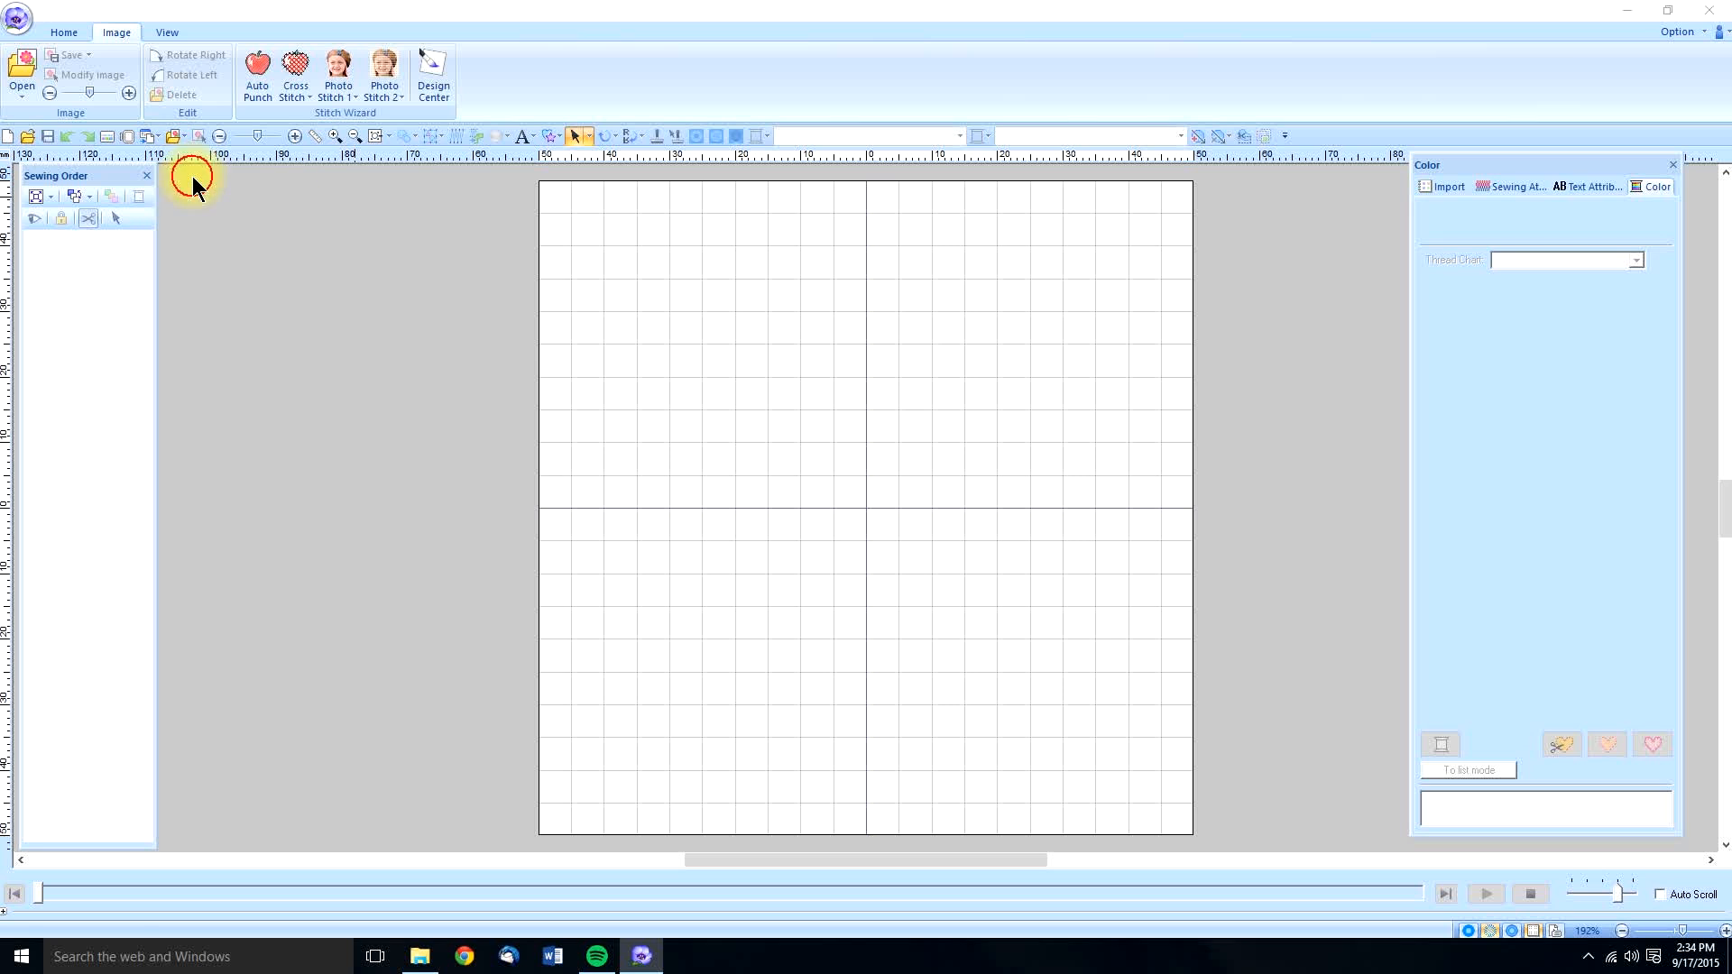
left_click_drag(1045, 385, 1042, 430)
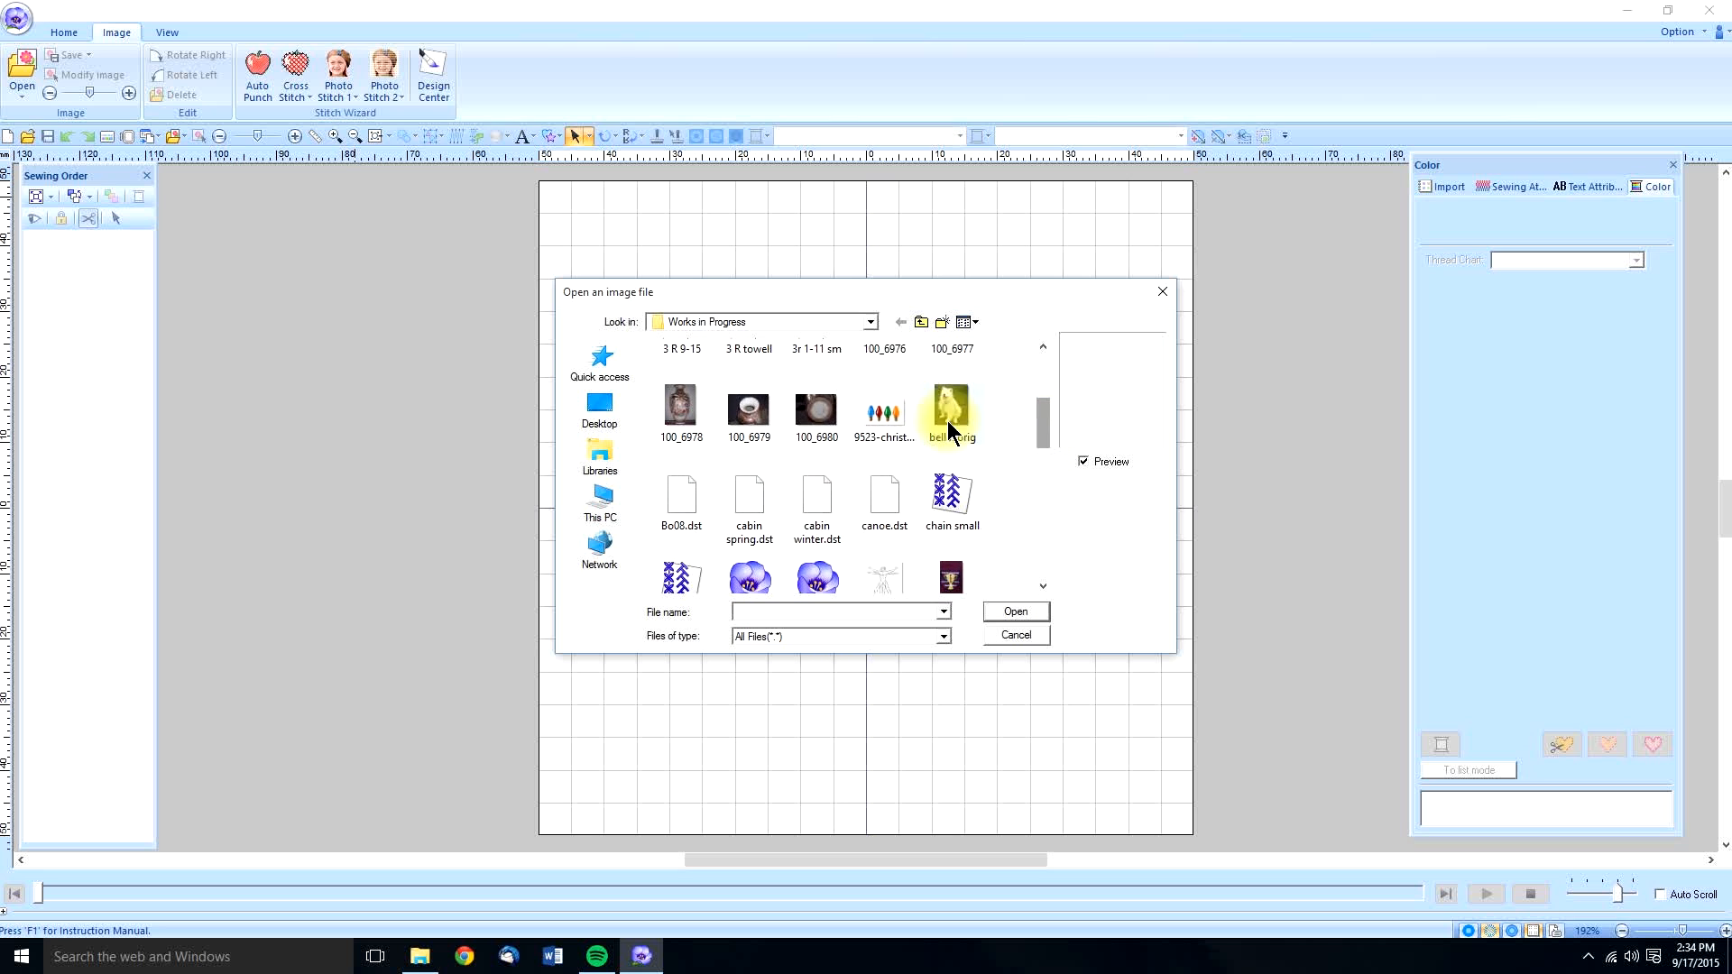
left_click(884, 410)
left_click(1014, 614)
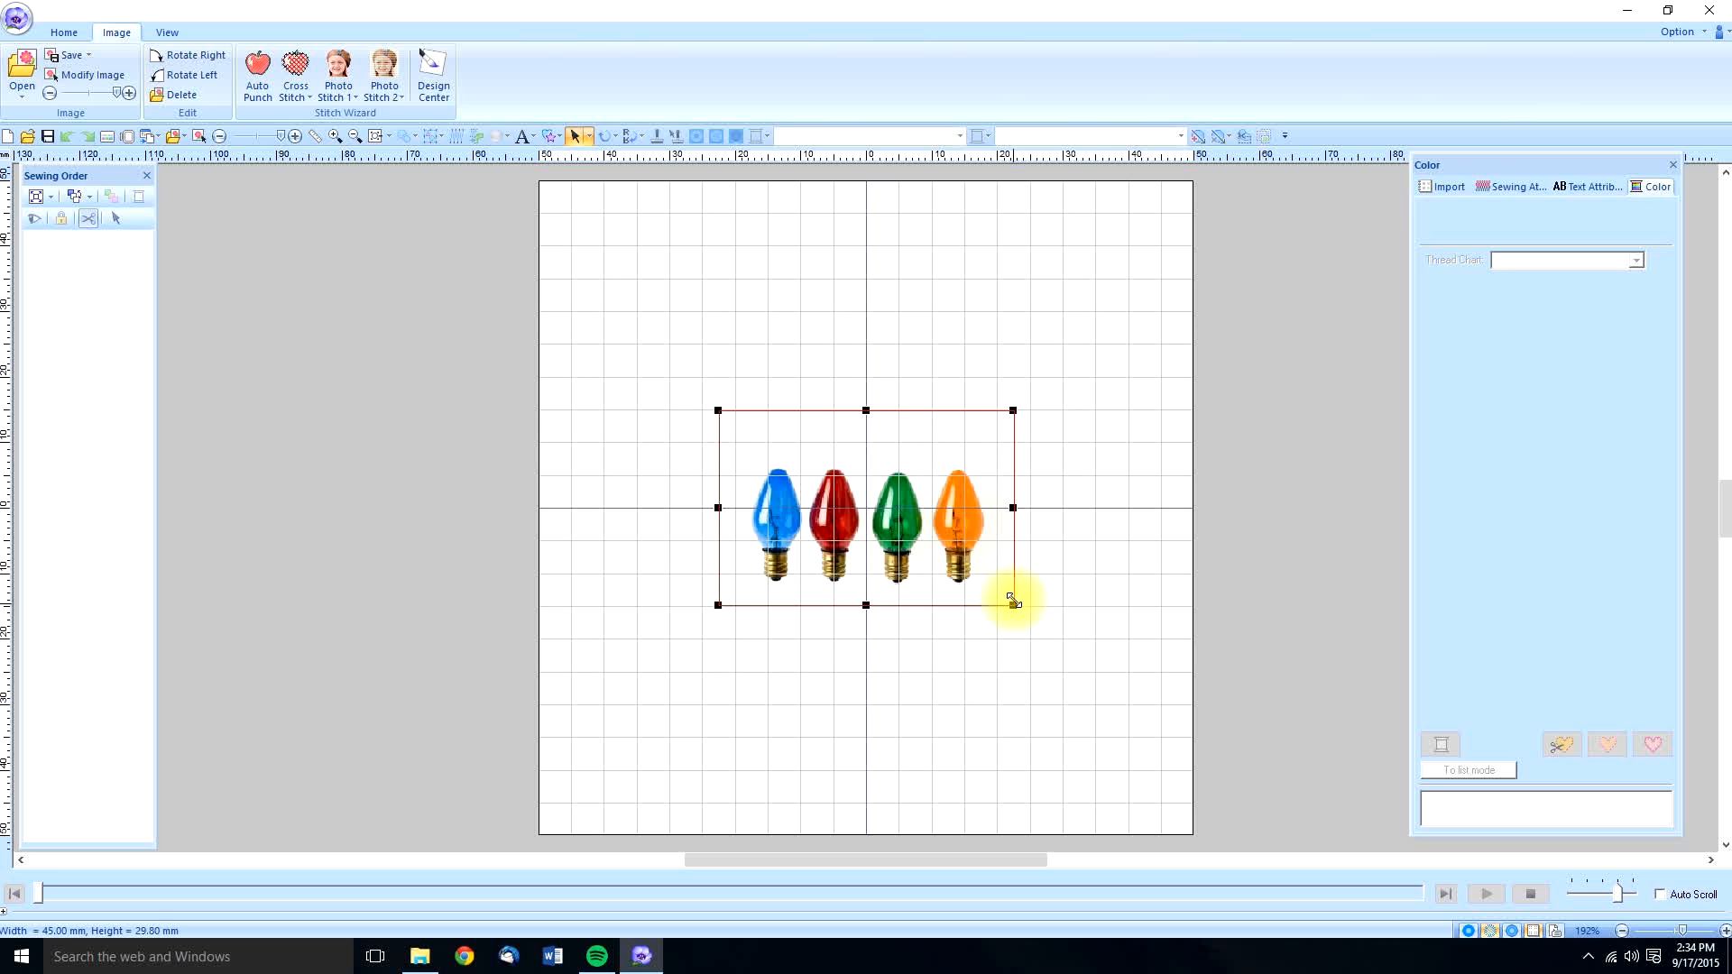
left_click_drag(1014, 409, 1135, 339)
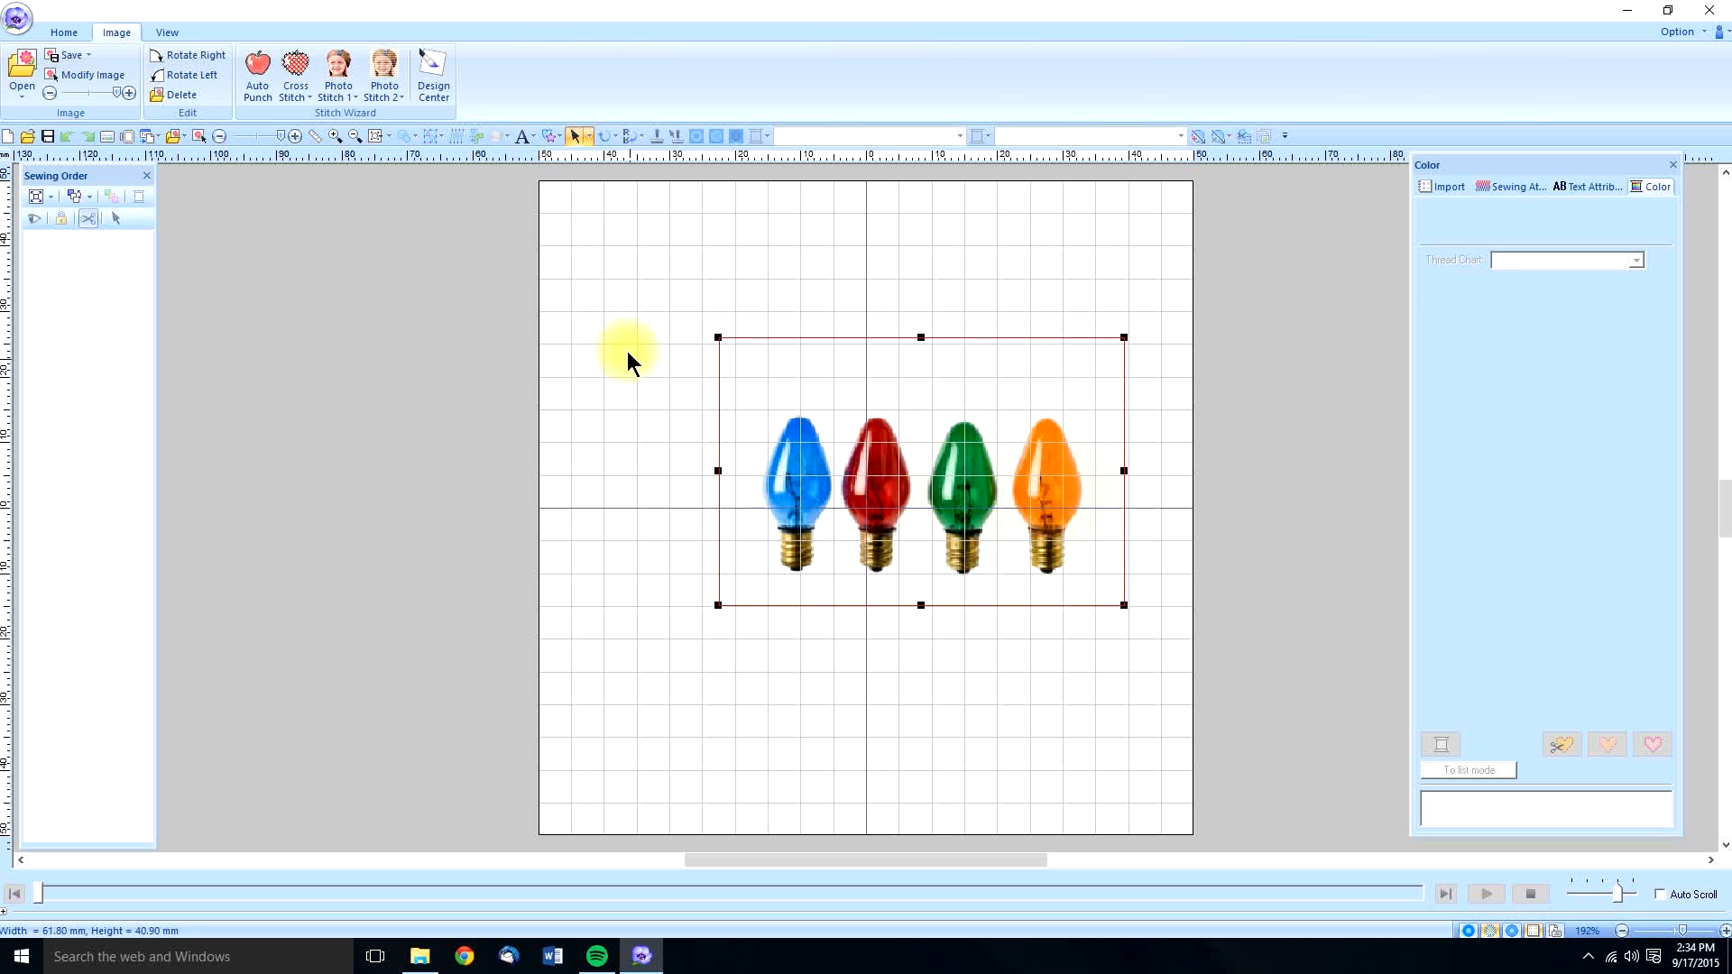
left_click(615, 299)
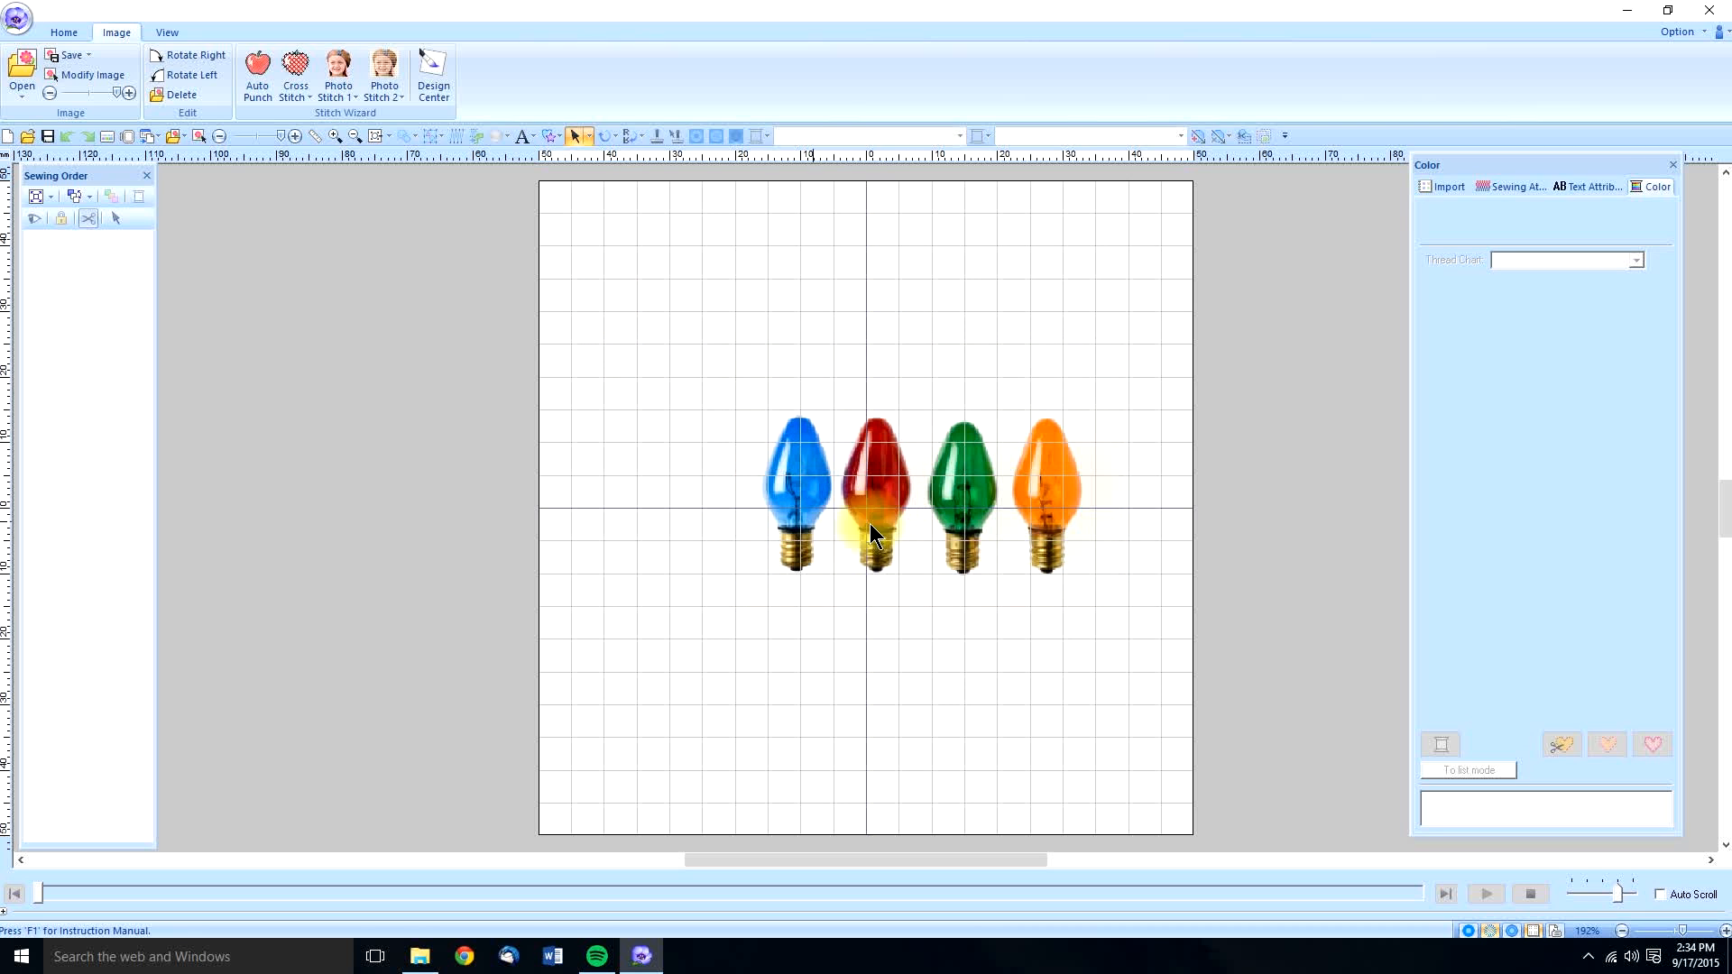
Step: Choose the closed curve outline shape for tracing the blue bulb, with the line set to Not Sewn and the region coloured Sky Blue (019)
left_click(57, 29)
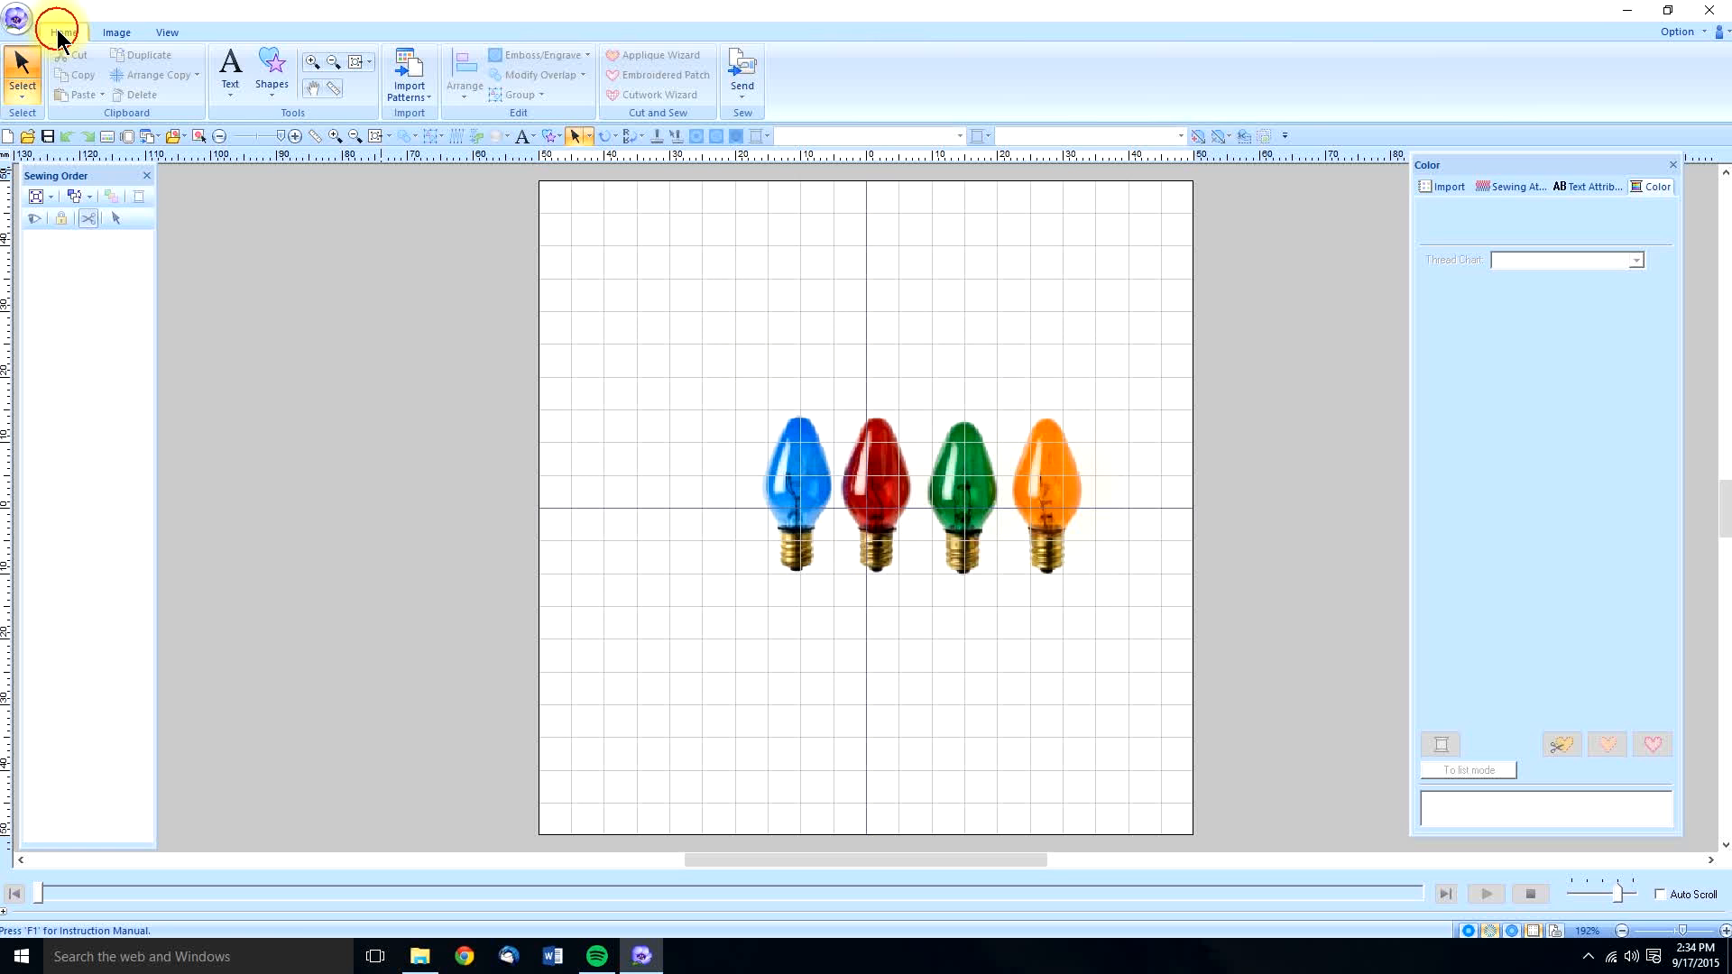
left_click(311, 67)
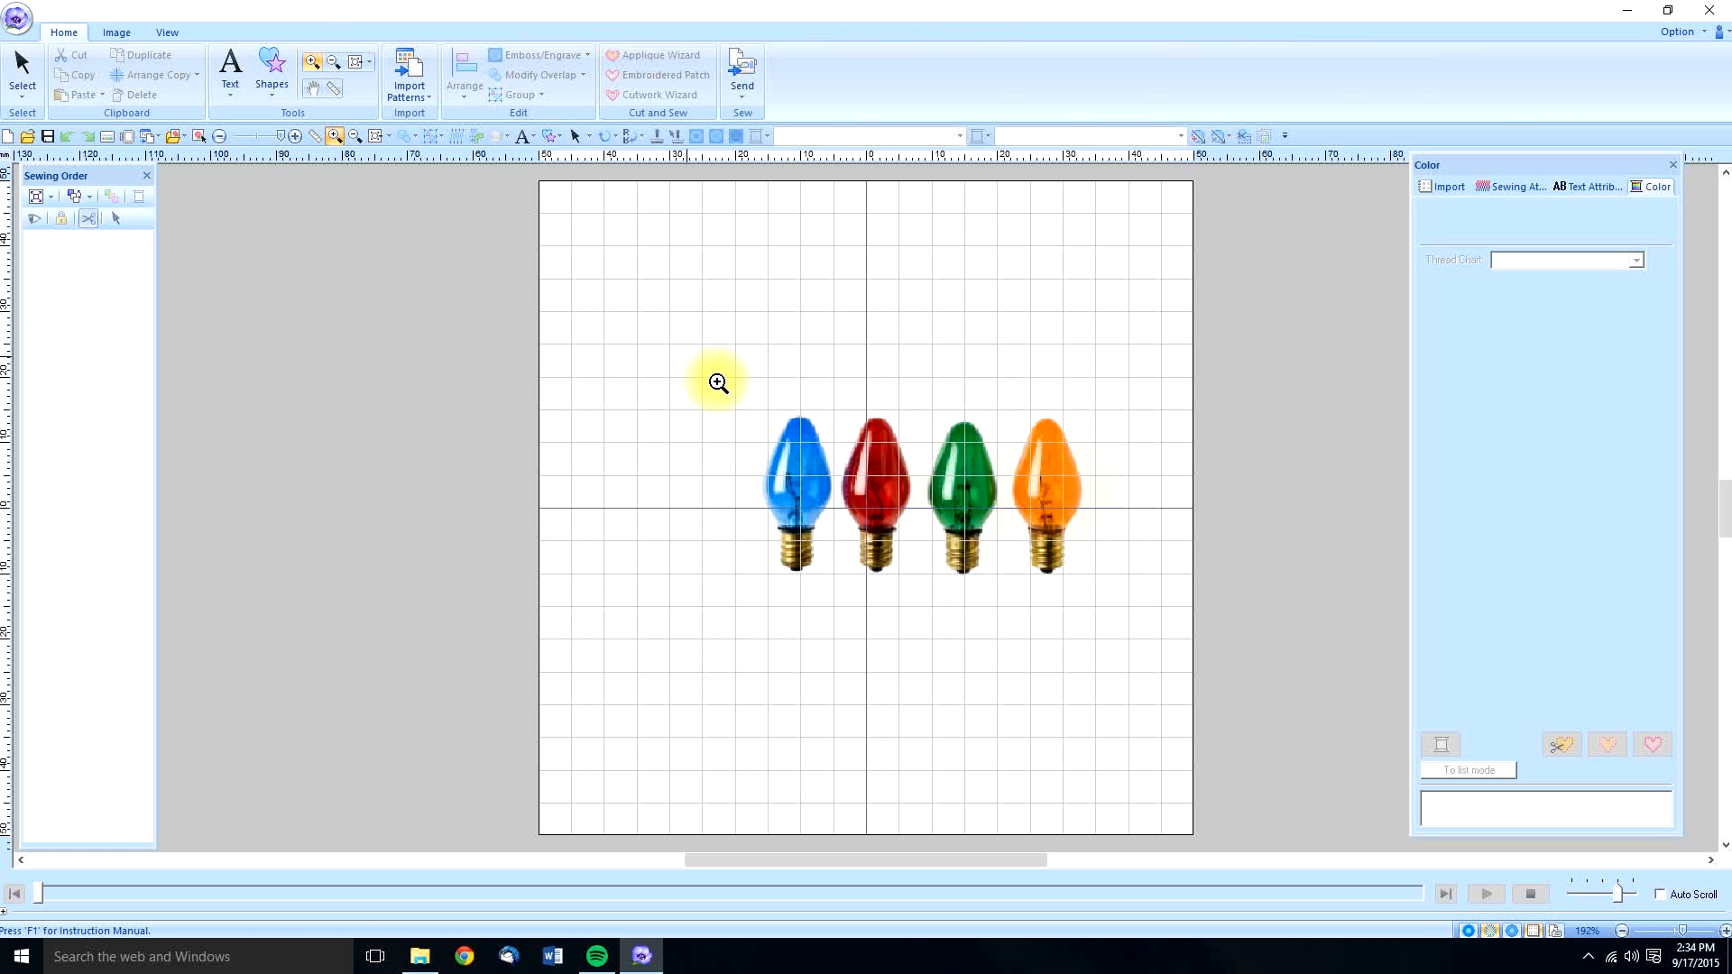
left_click_drag(732, 394, 848, 597)
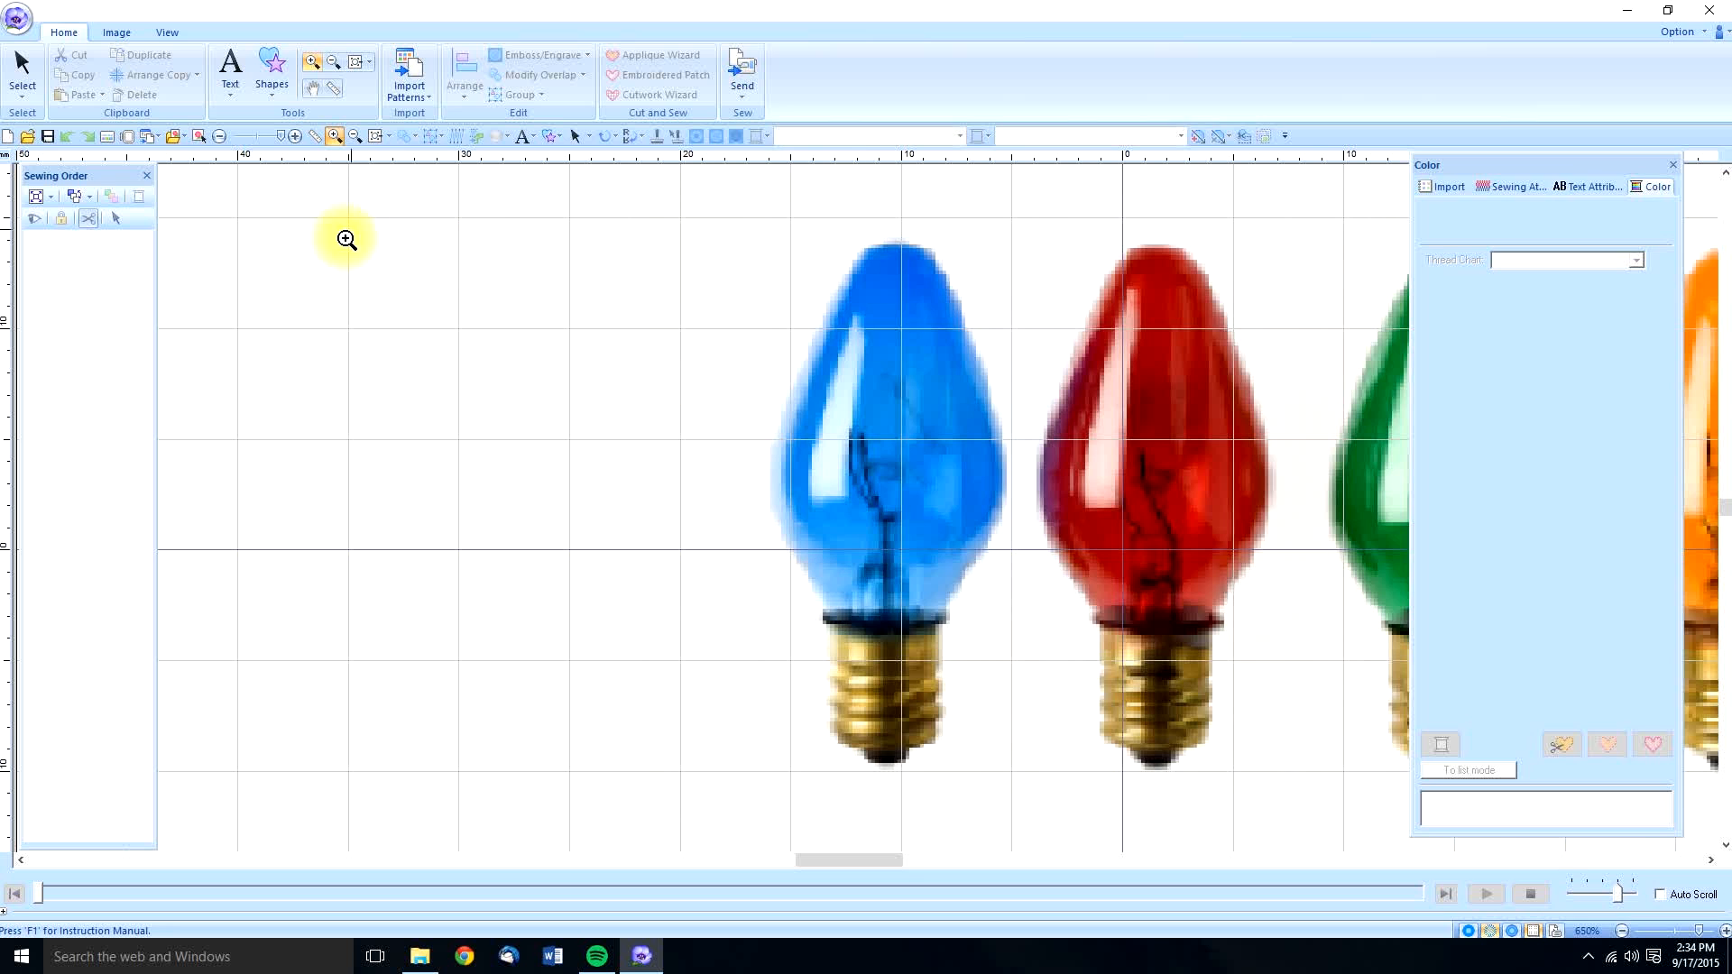
left_click(21, 71)
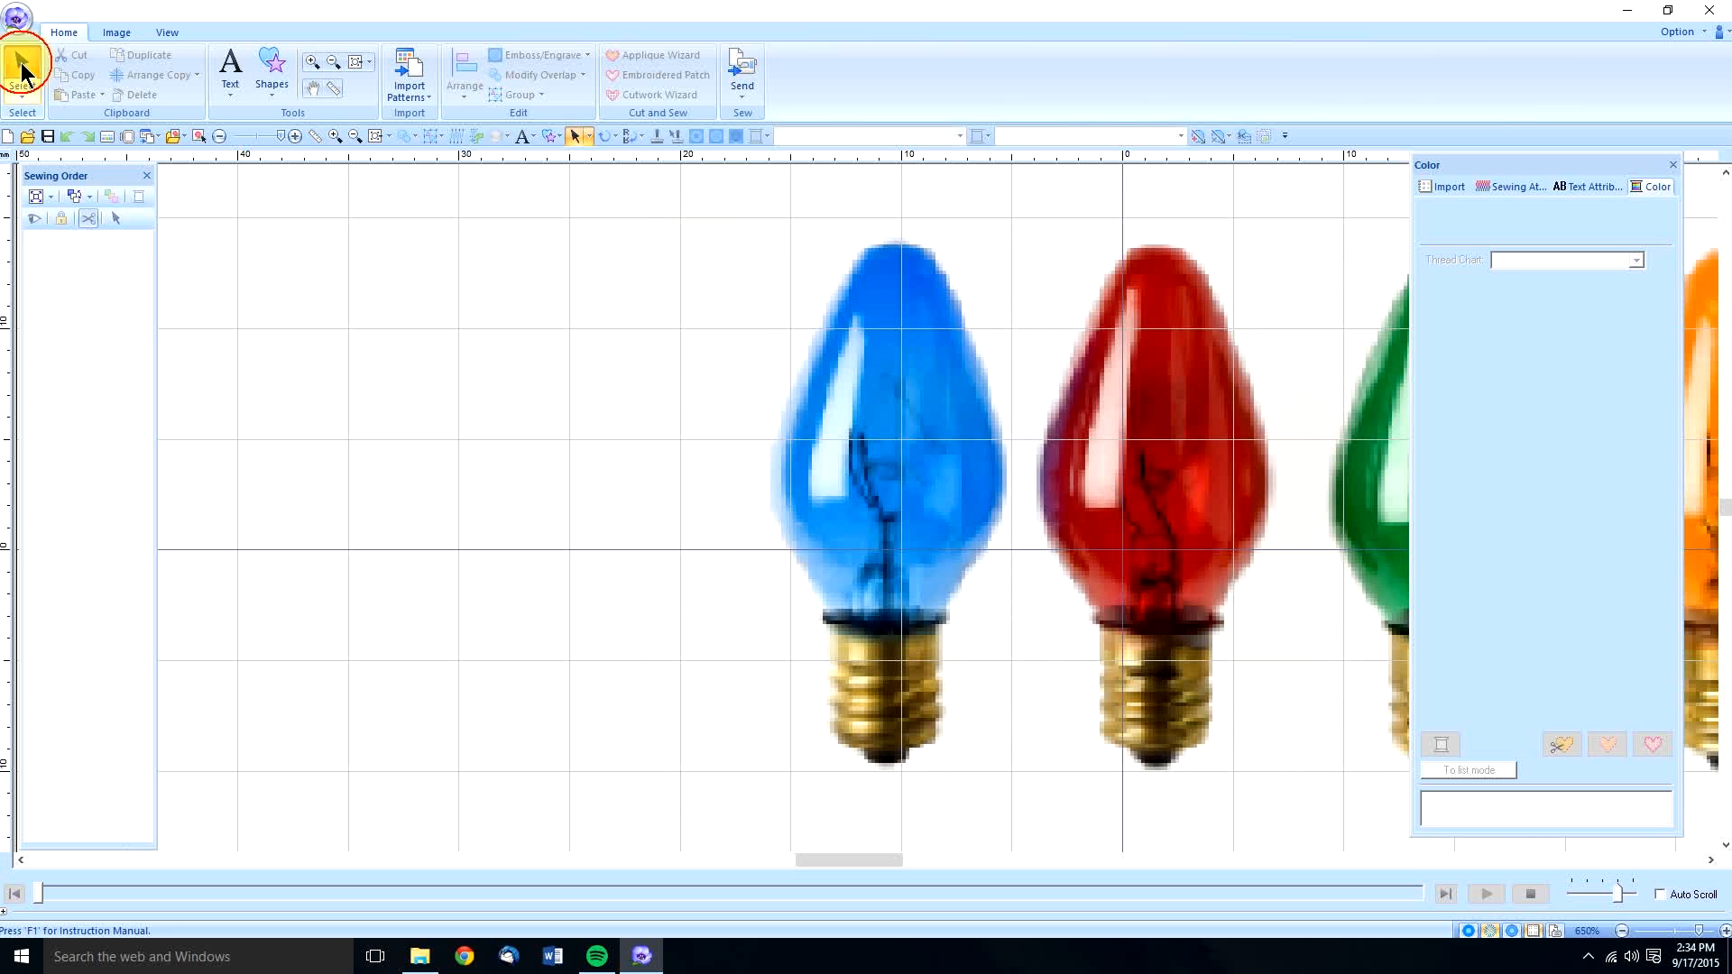
left_click(275, 71)
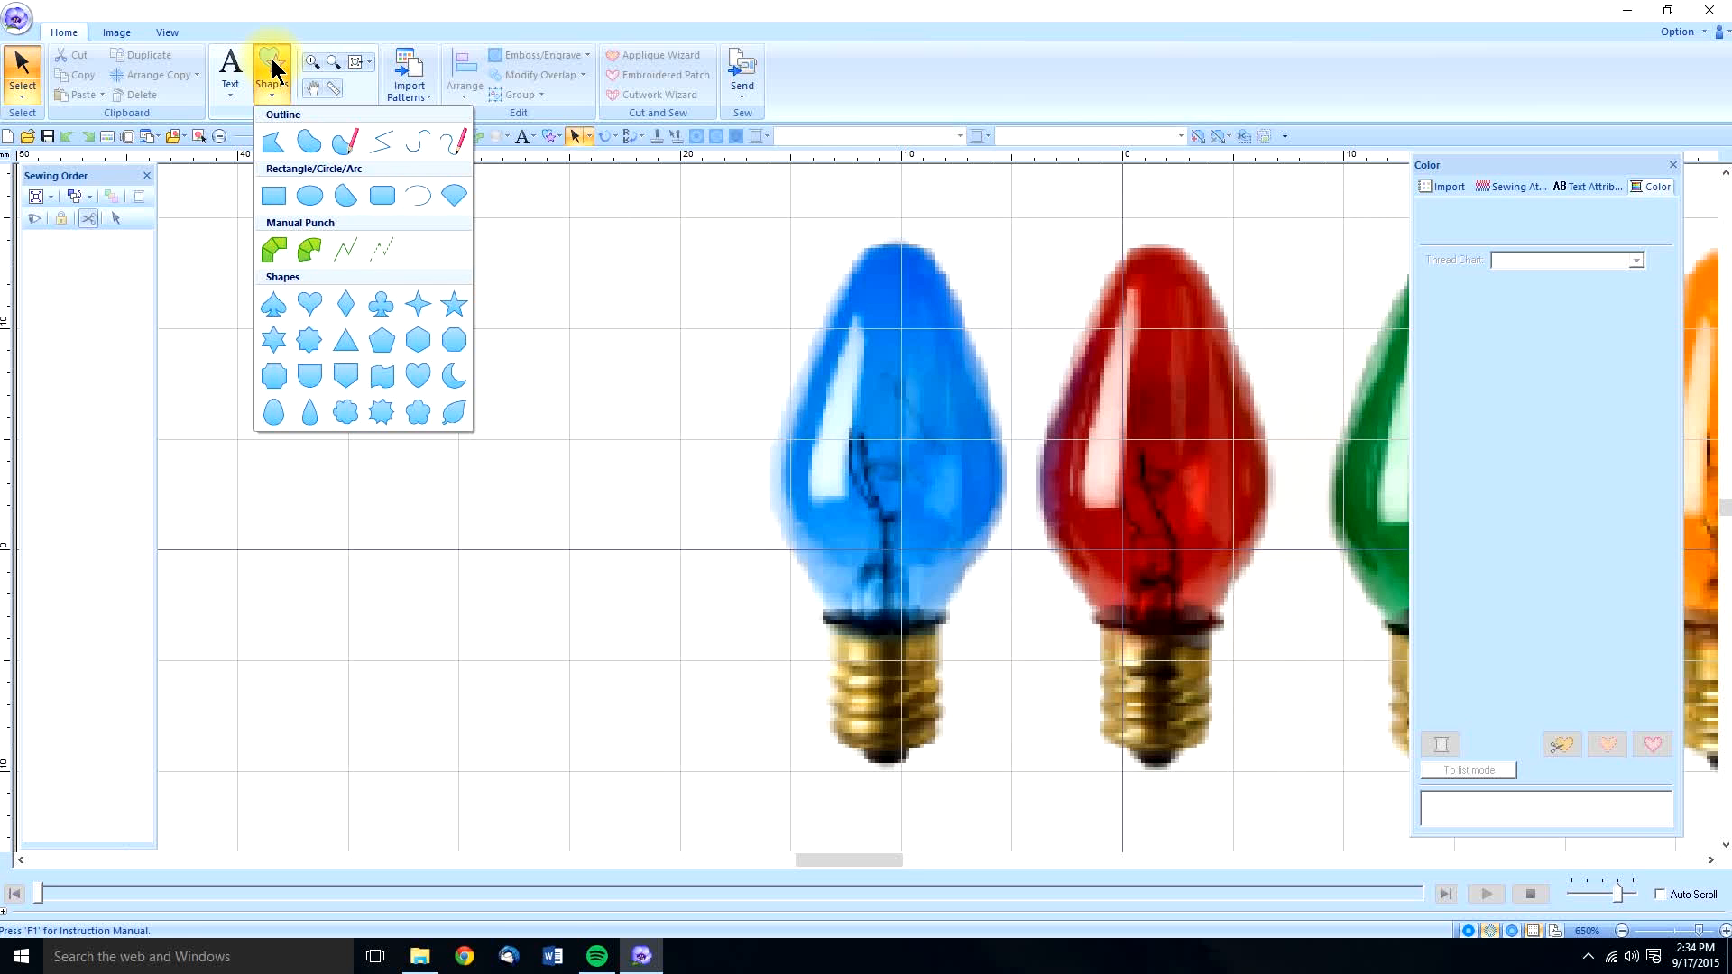
left_click(308, 144)
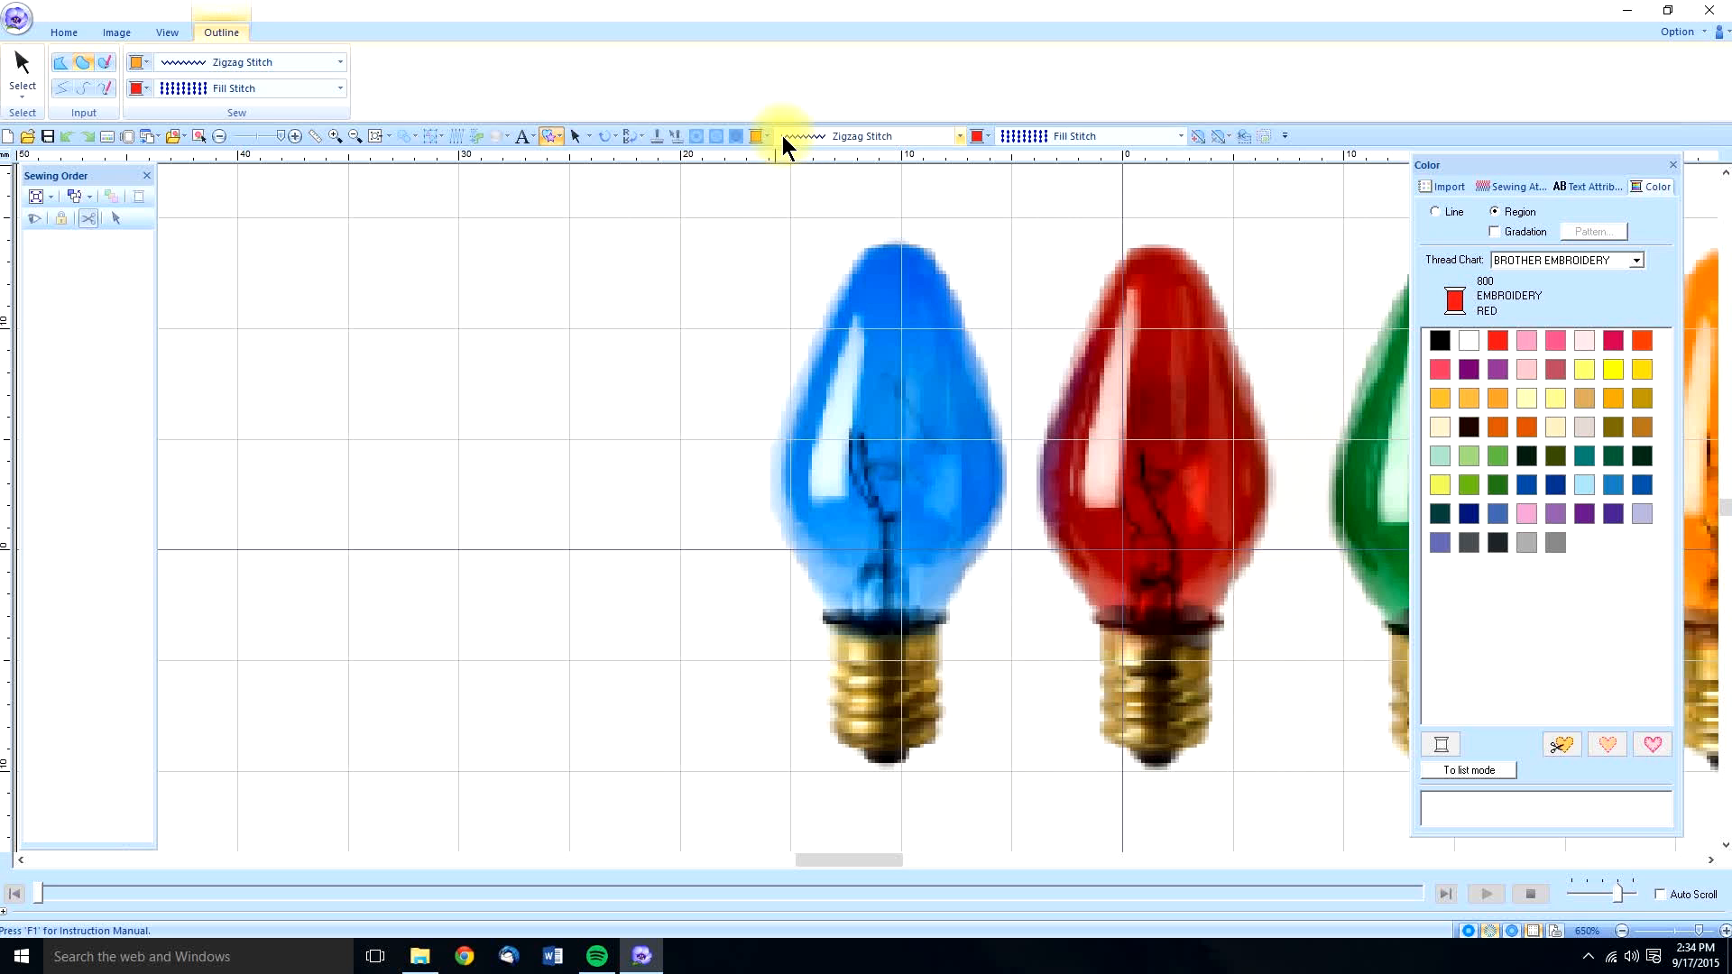
left_click(961, 133)
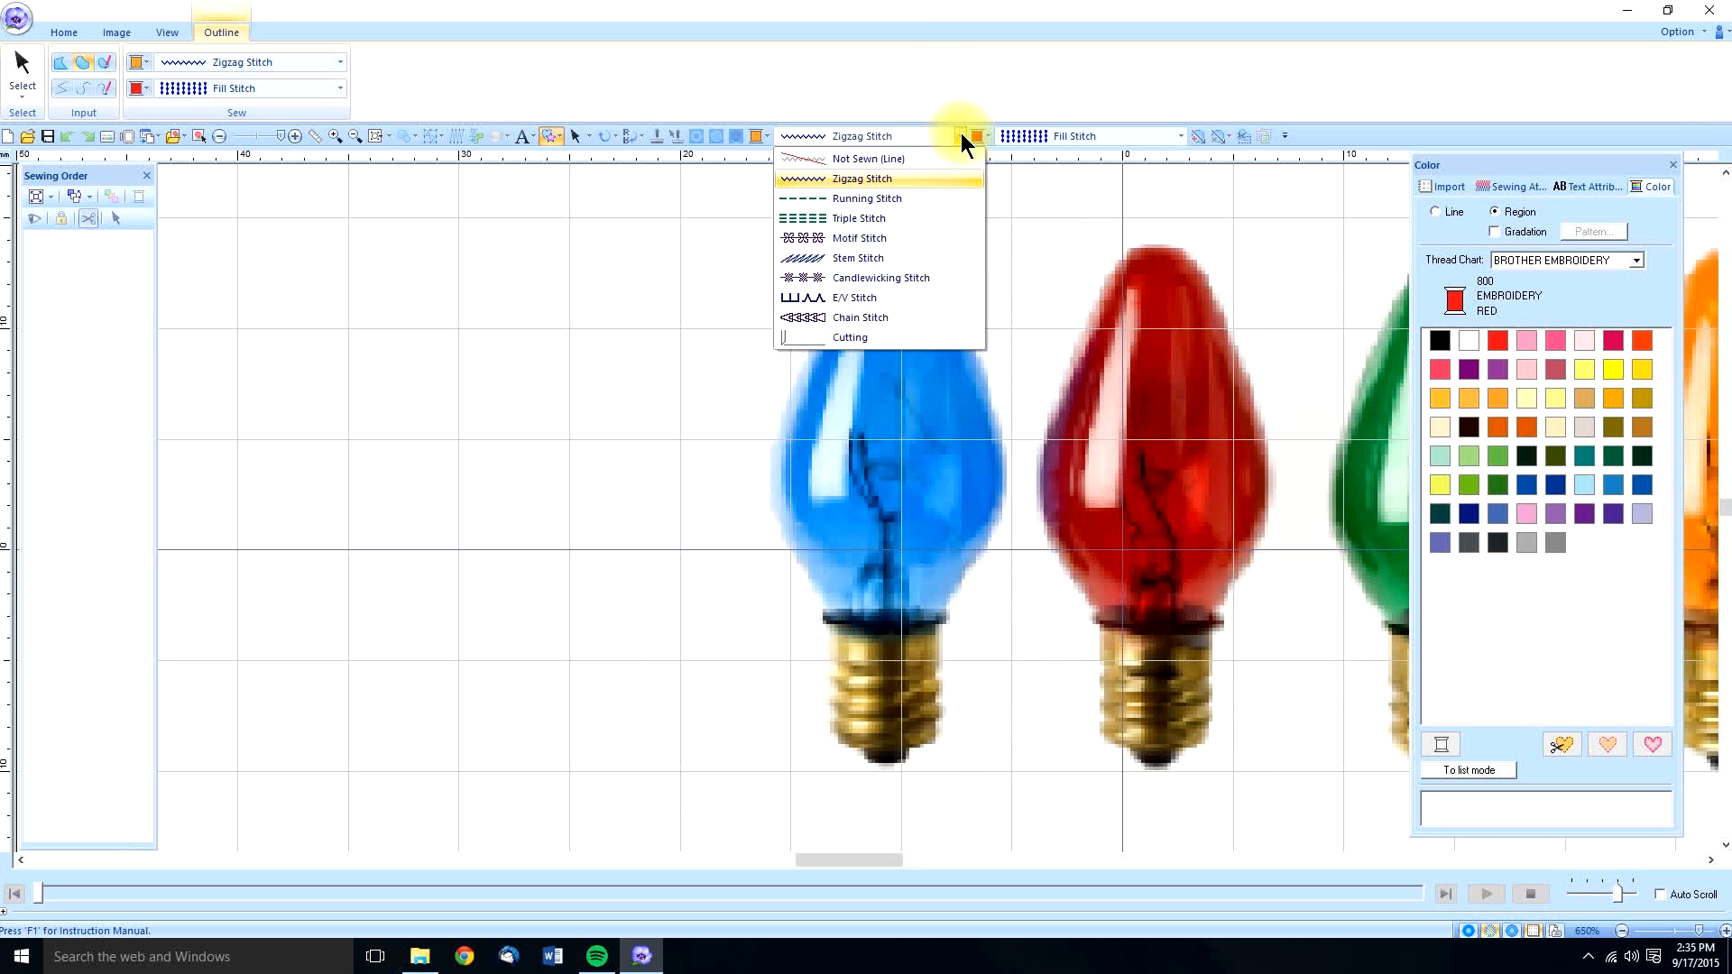
left_click(857, 159)
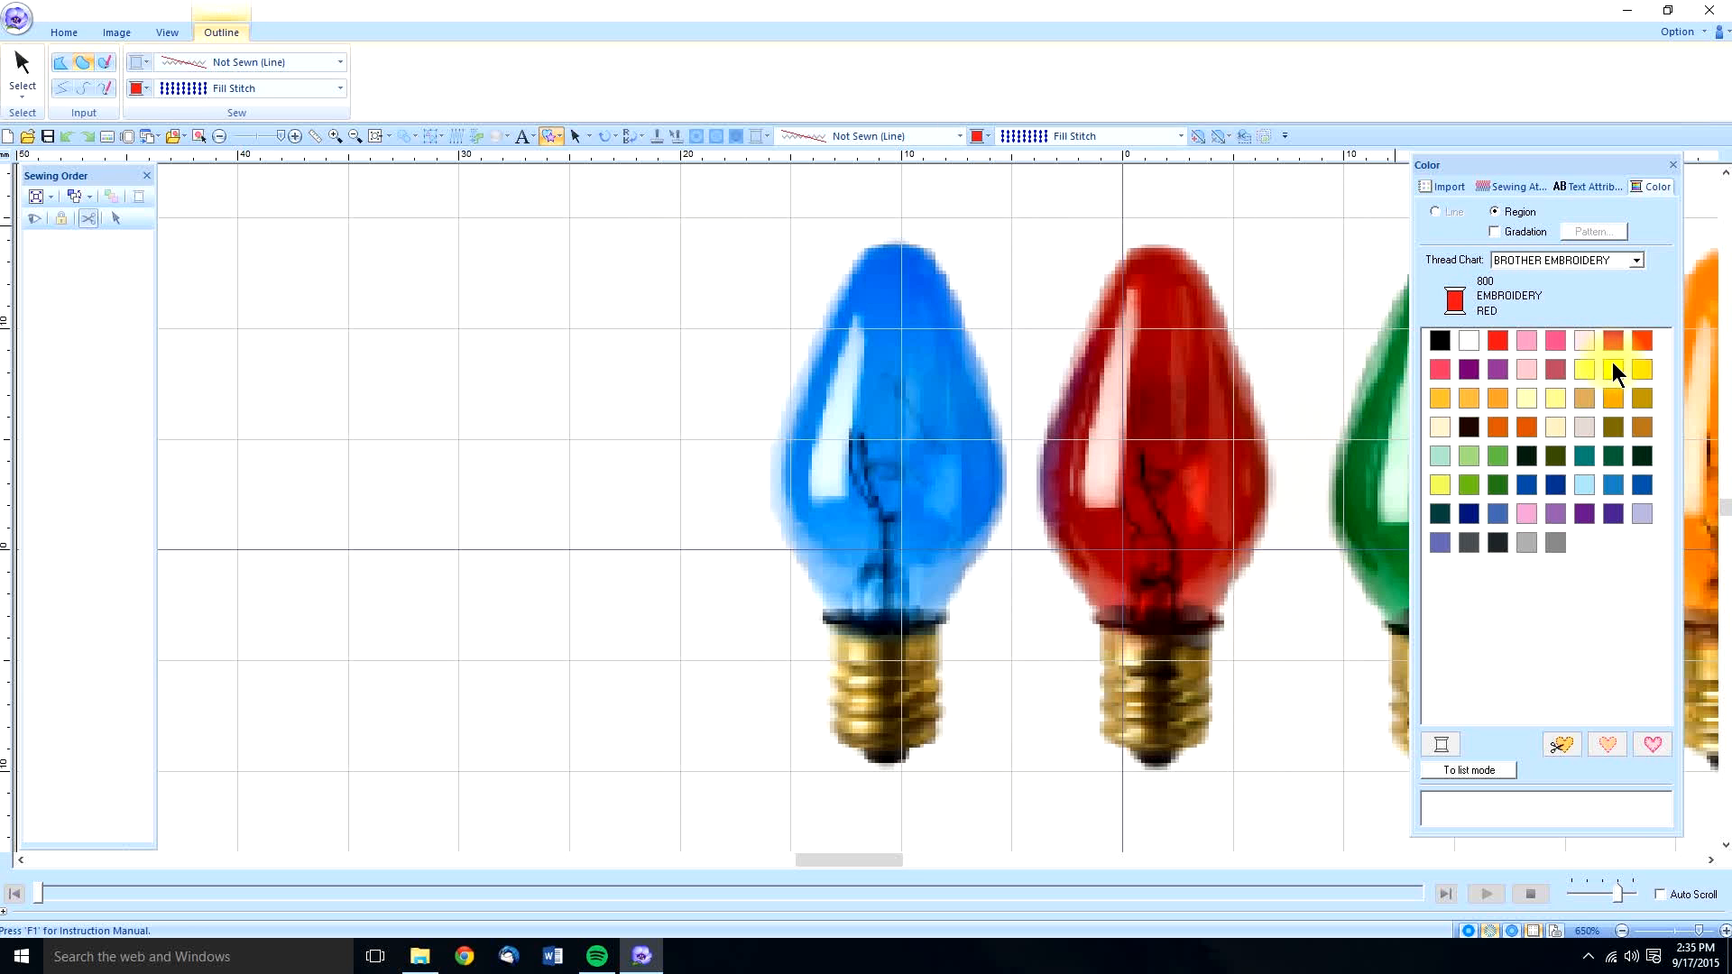
left_click(1611, 486)
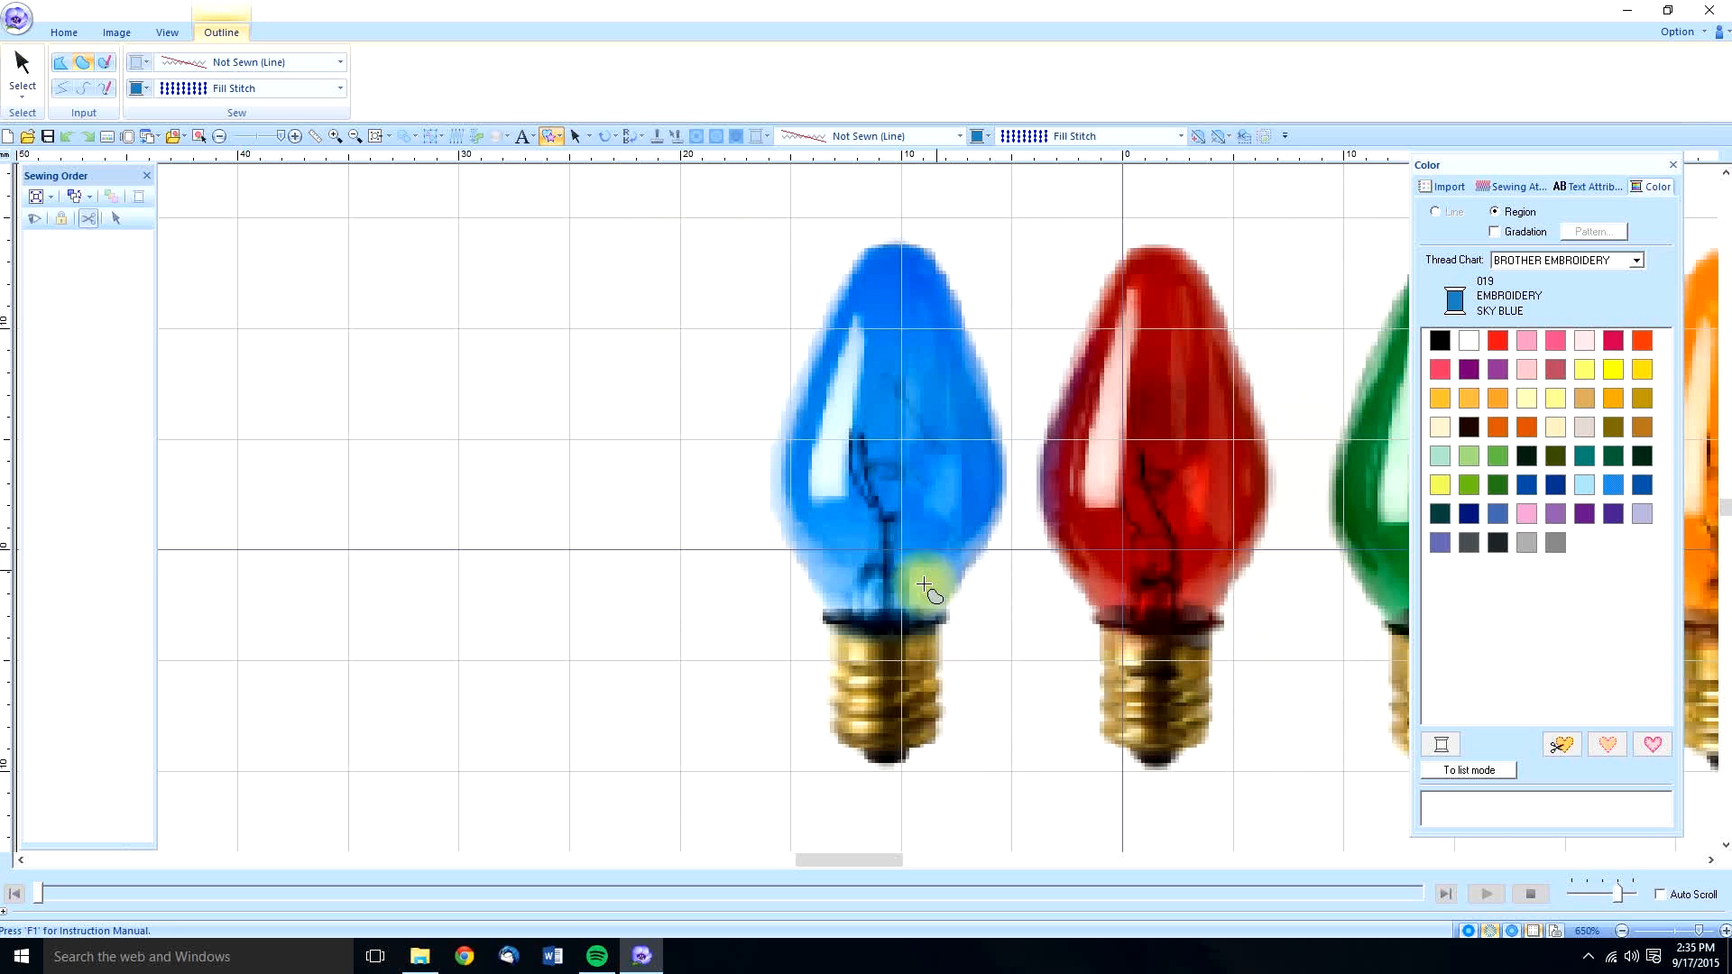
Step: Trace the glass of the blue bulb as a closed fill-stitch curve about 10.6 mm wide, ending along the dark collar above the base
left_click(831, 619)
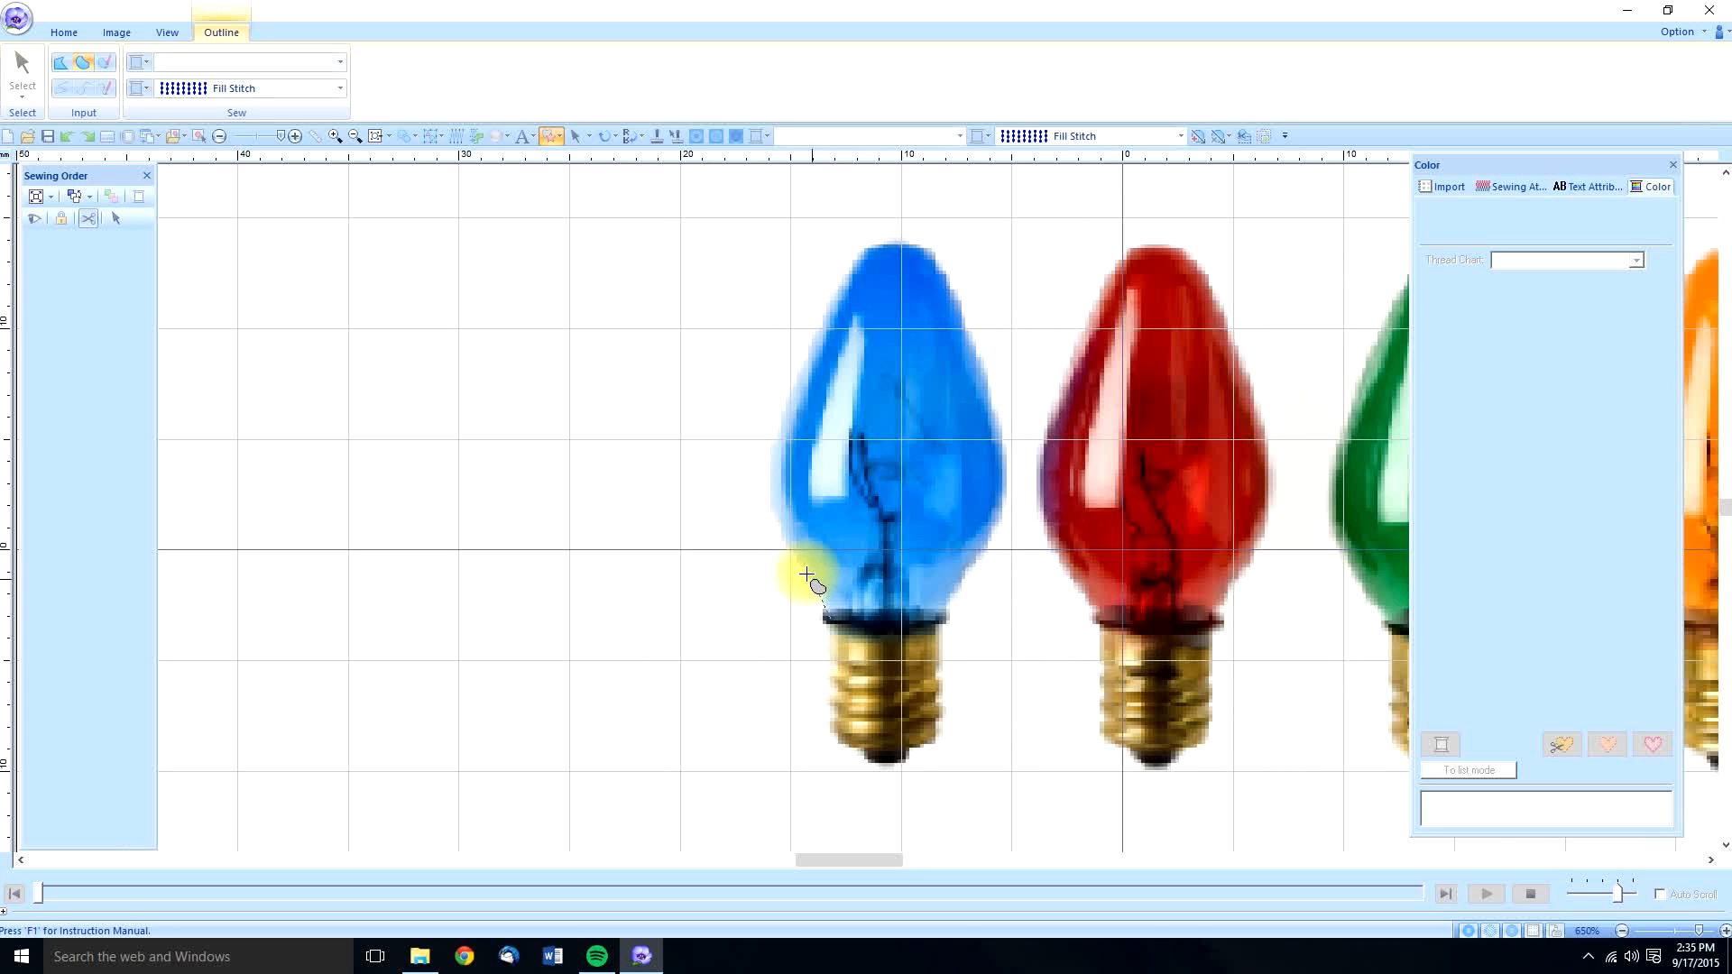
left_click(772, 507)
left_click(778, 422)
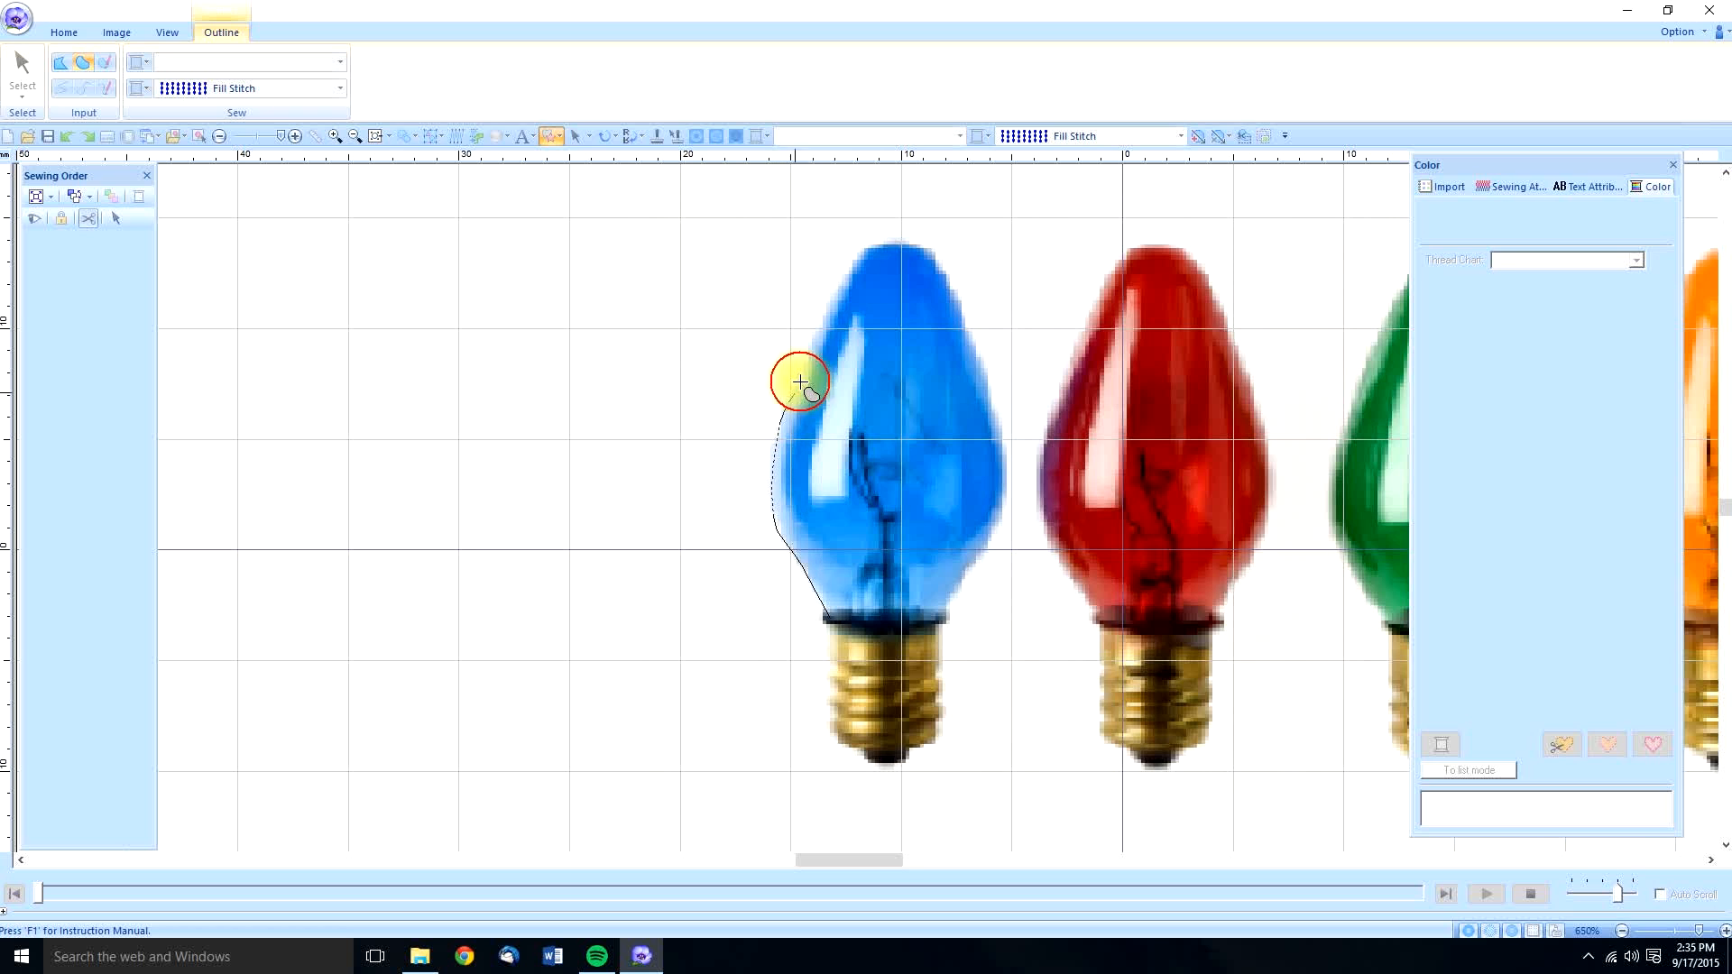
left_click(864, 248)
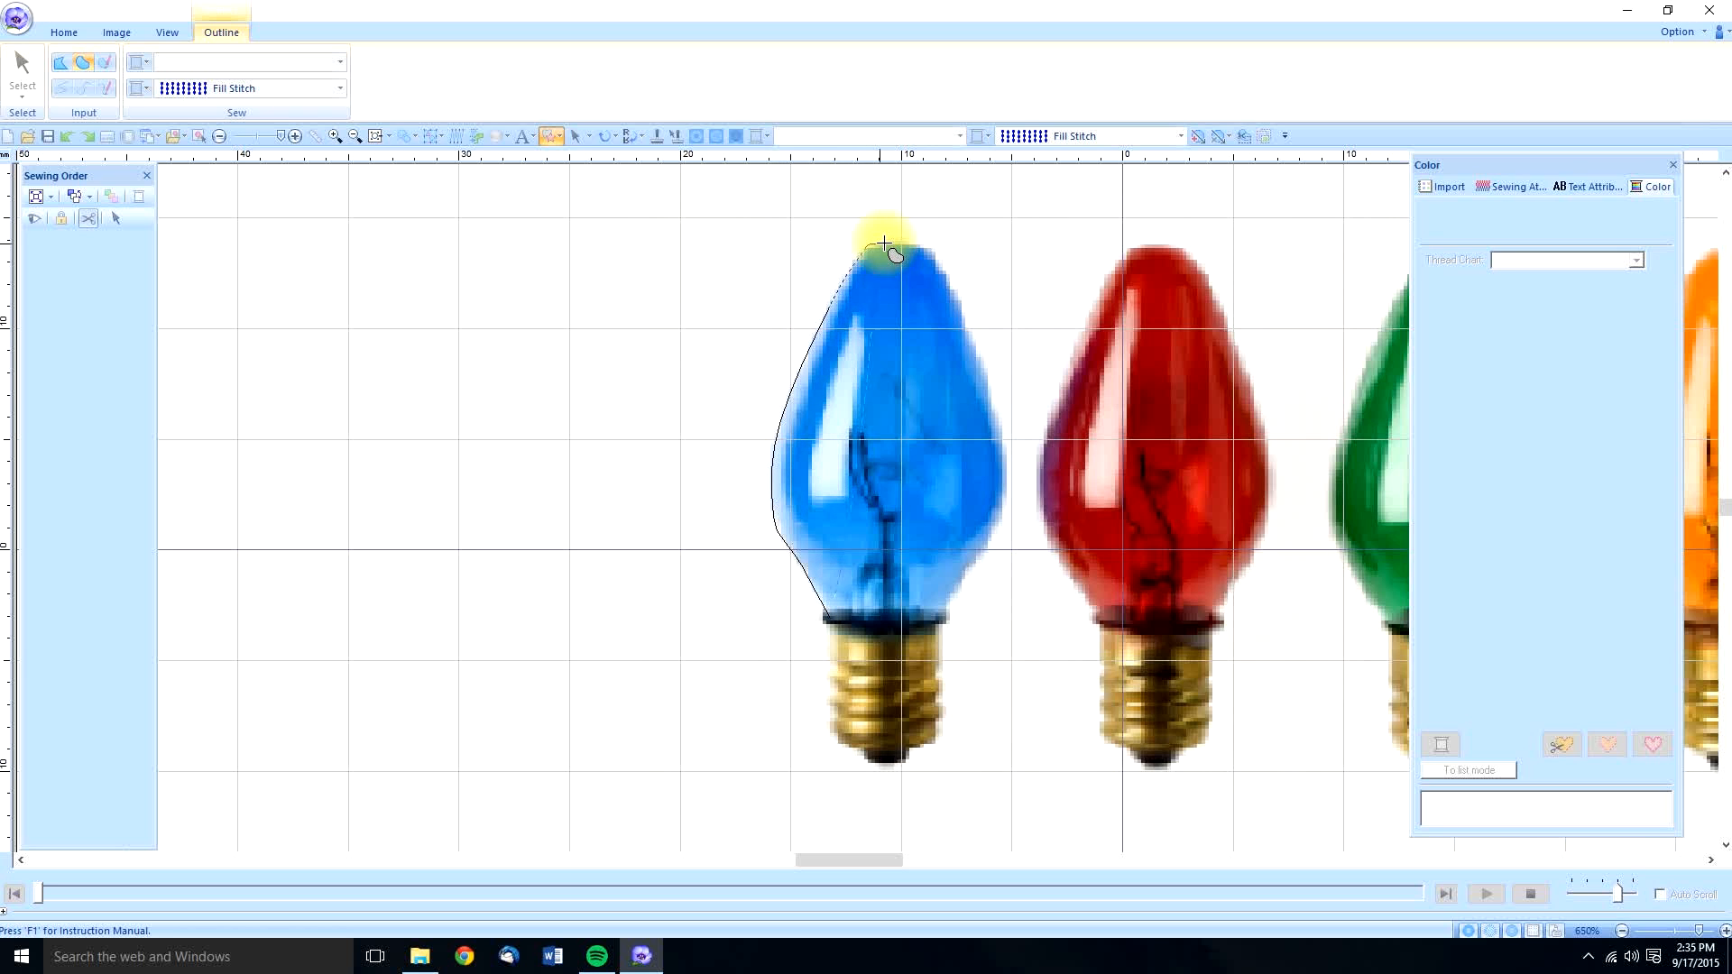
left_click(938, 256)
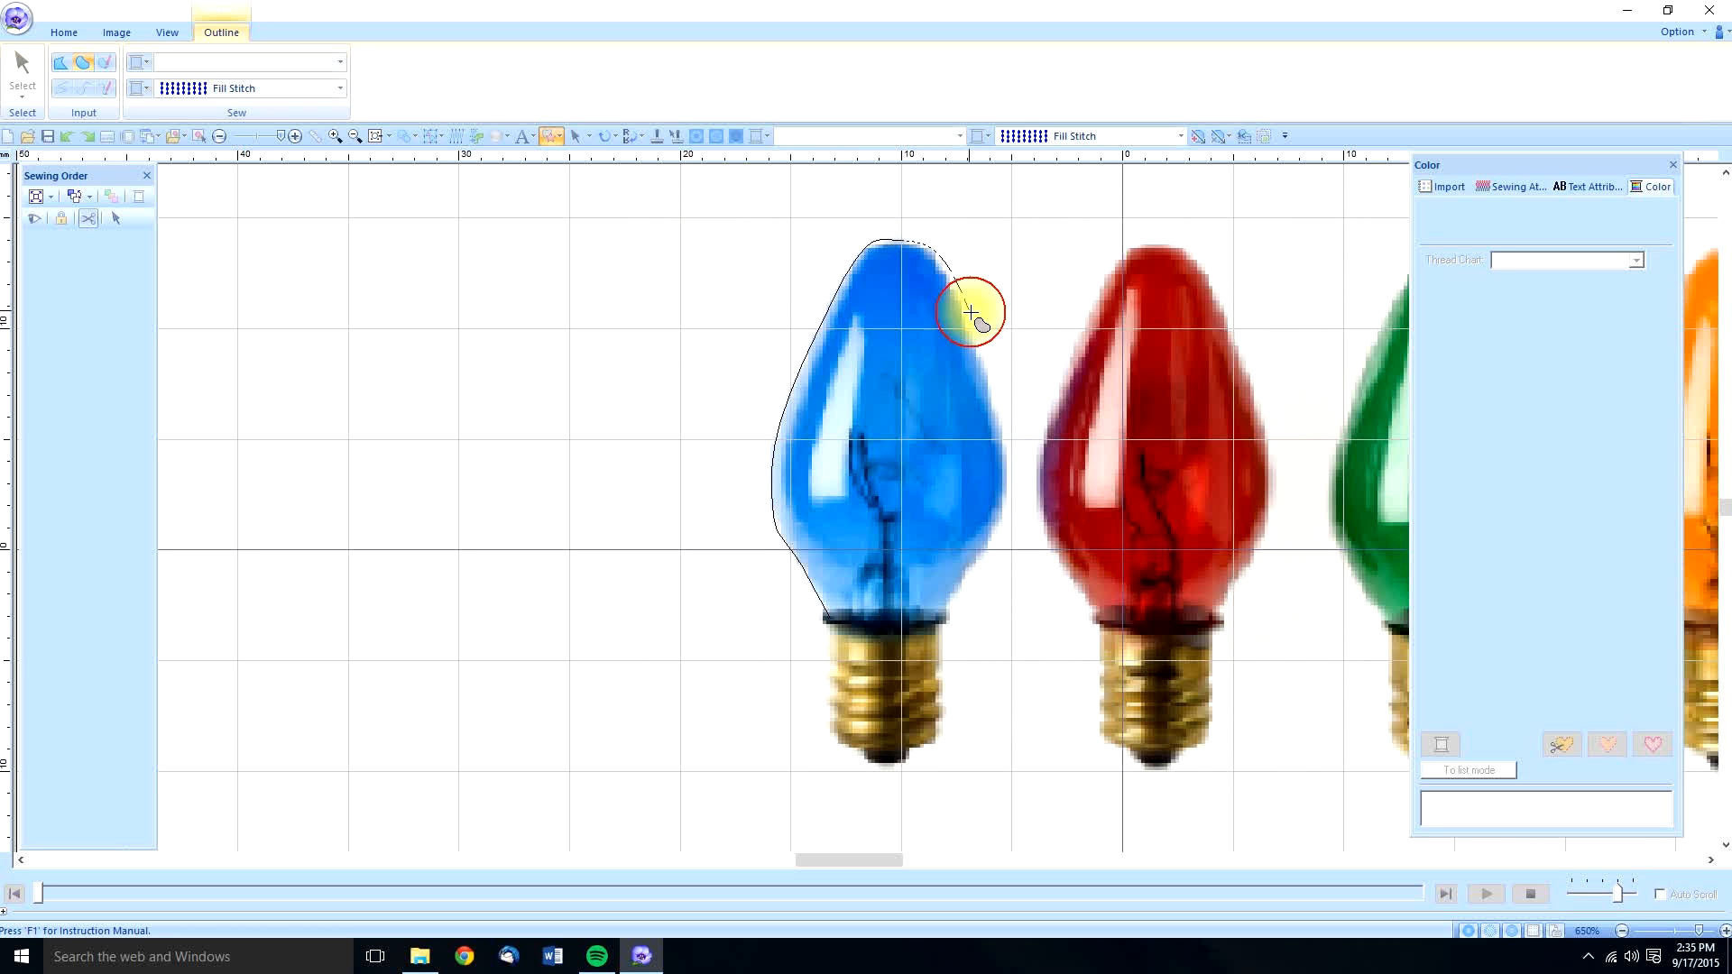
left_click(1003, 451)
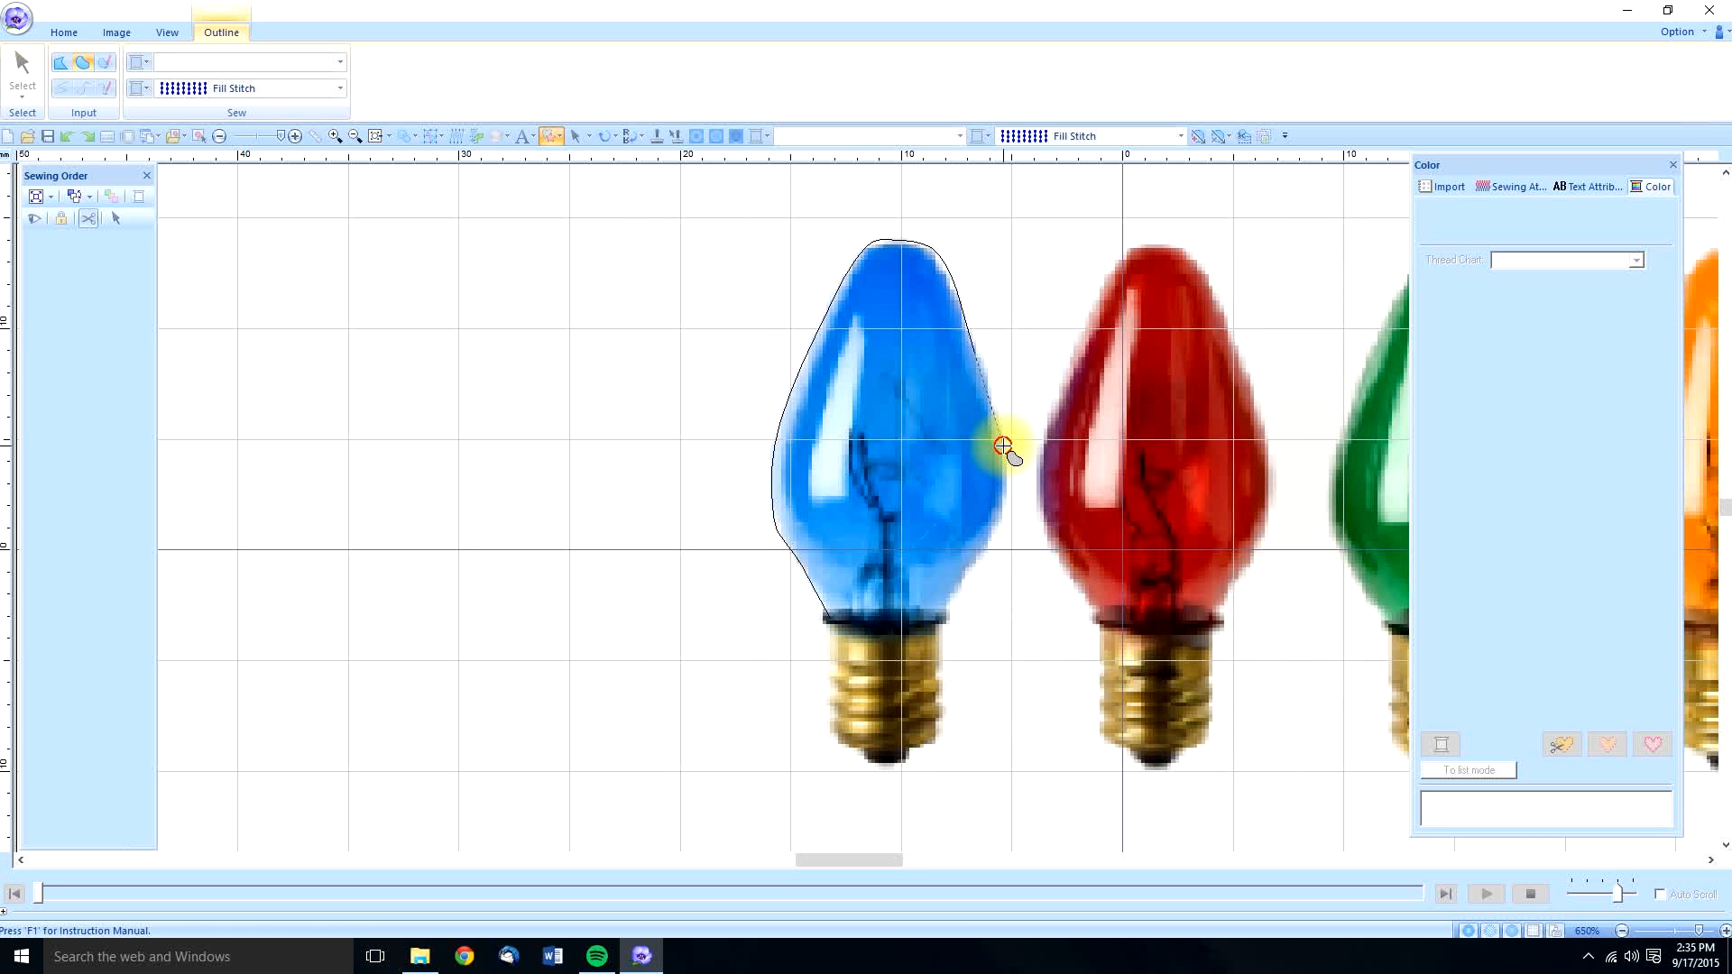
left_click(1002, 522)
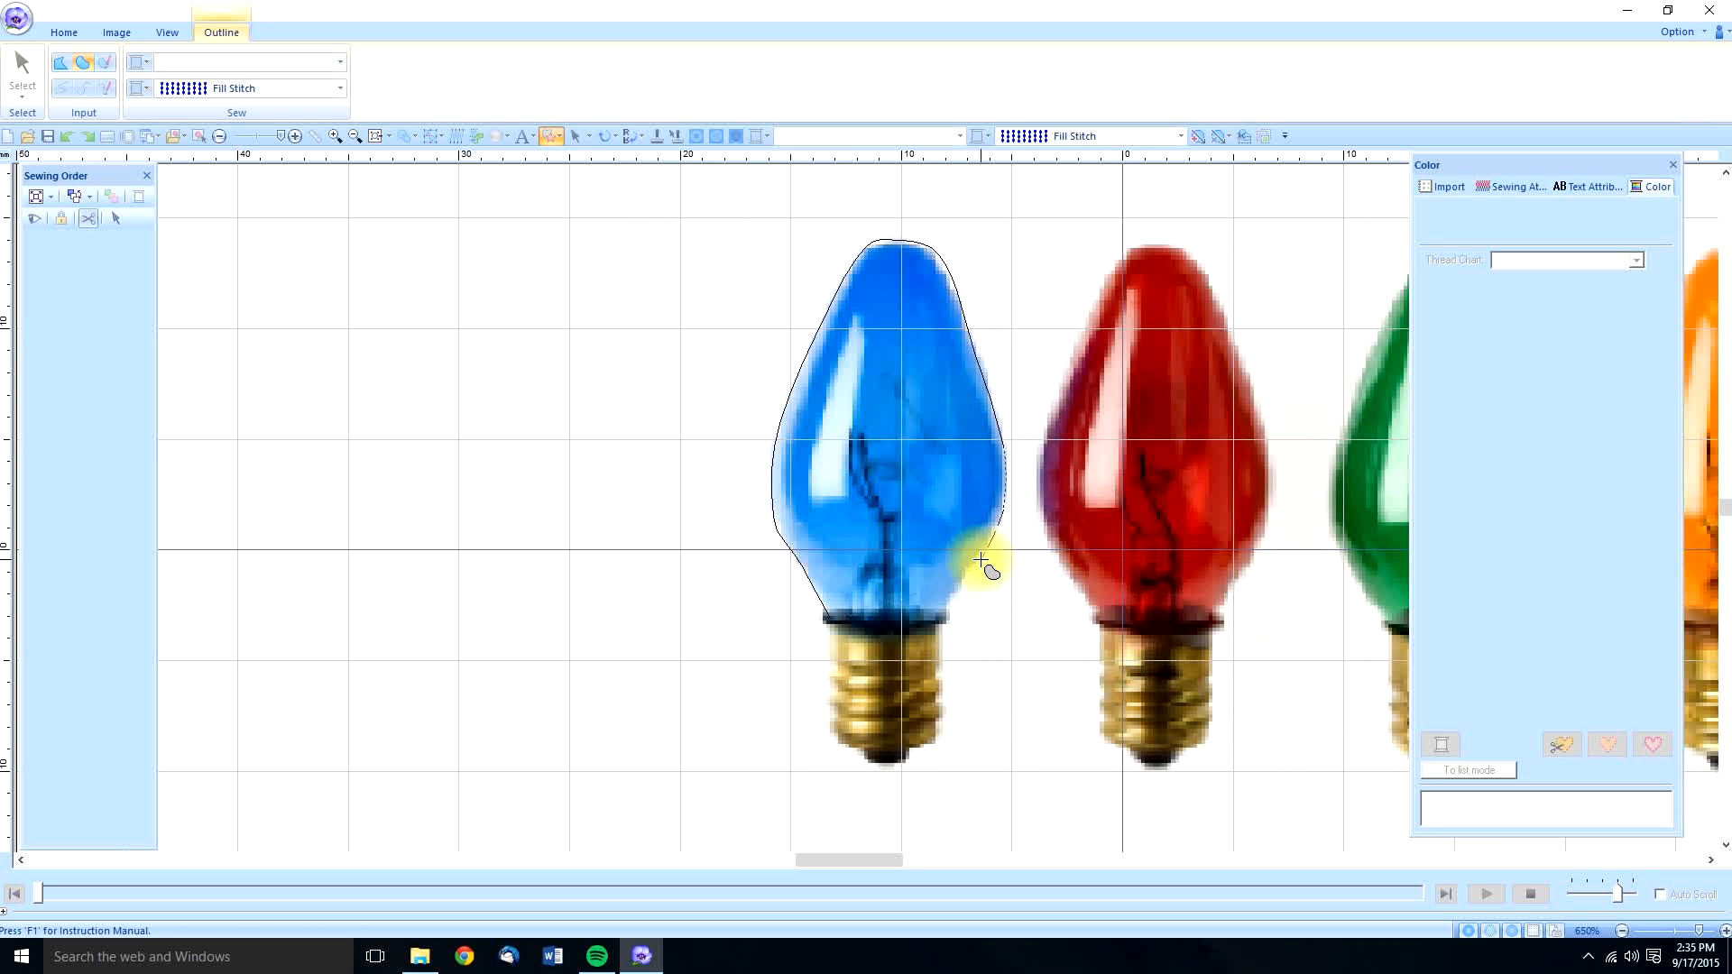
left_click(947, 602)
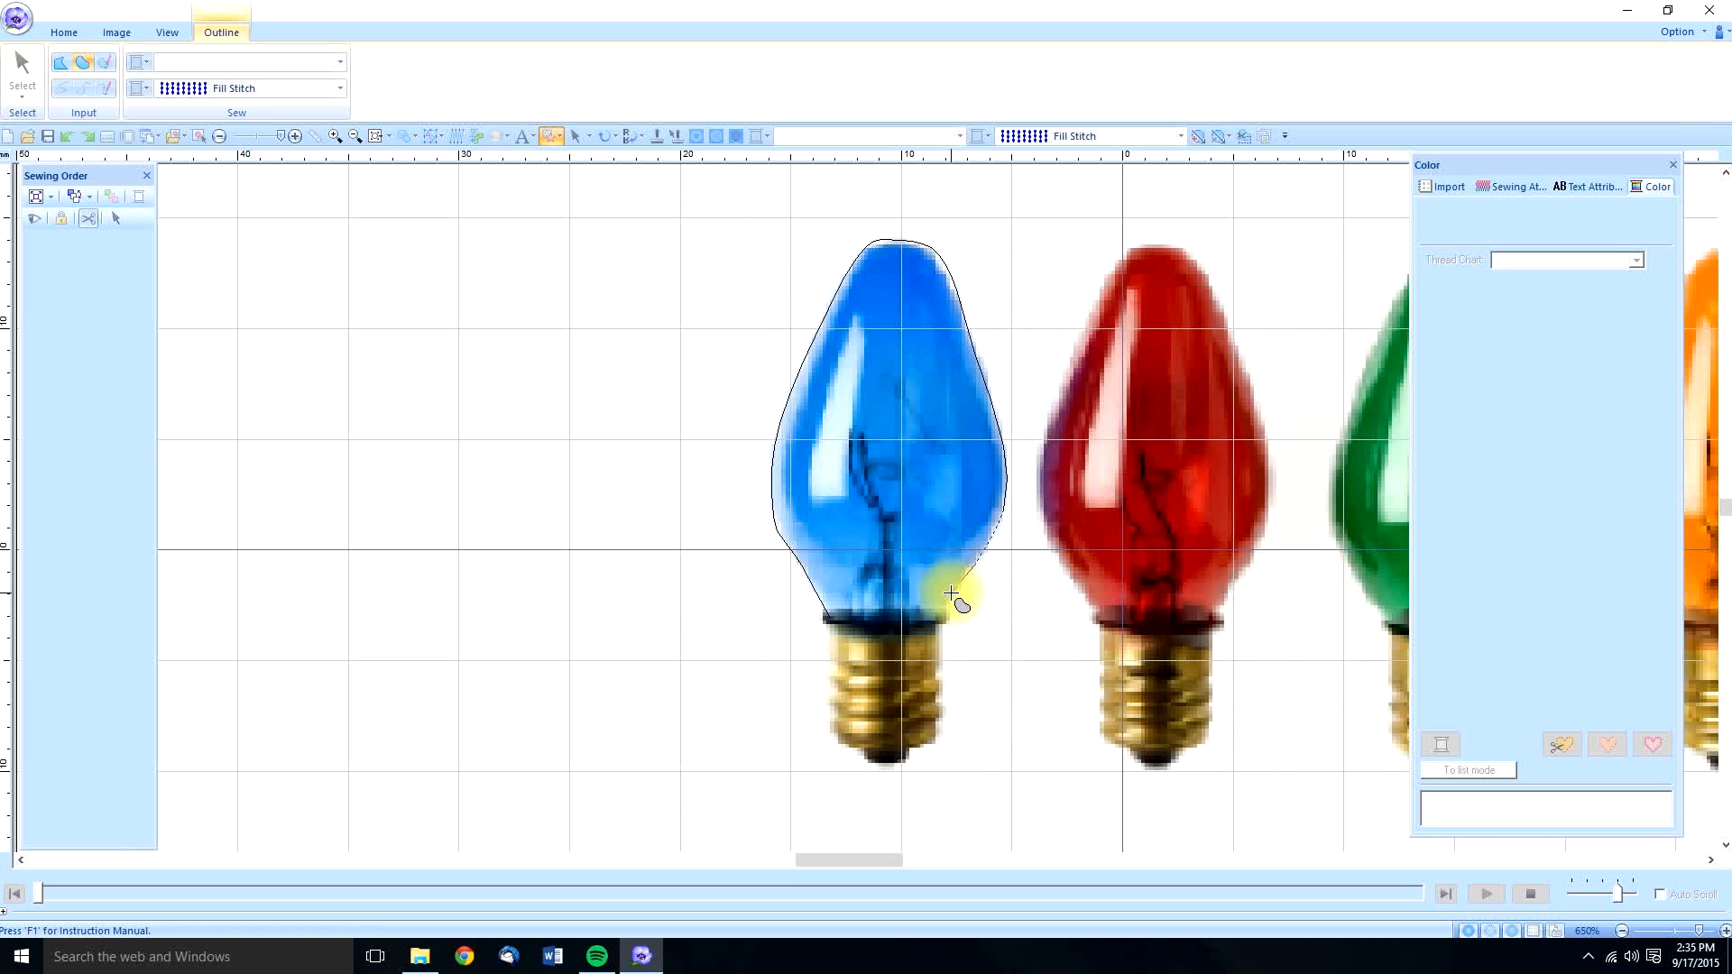
left_click(940, 629)
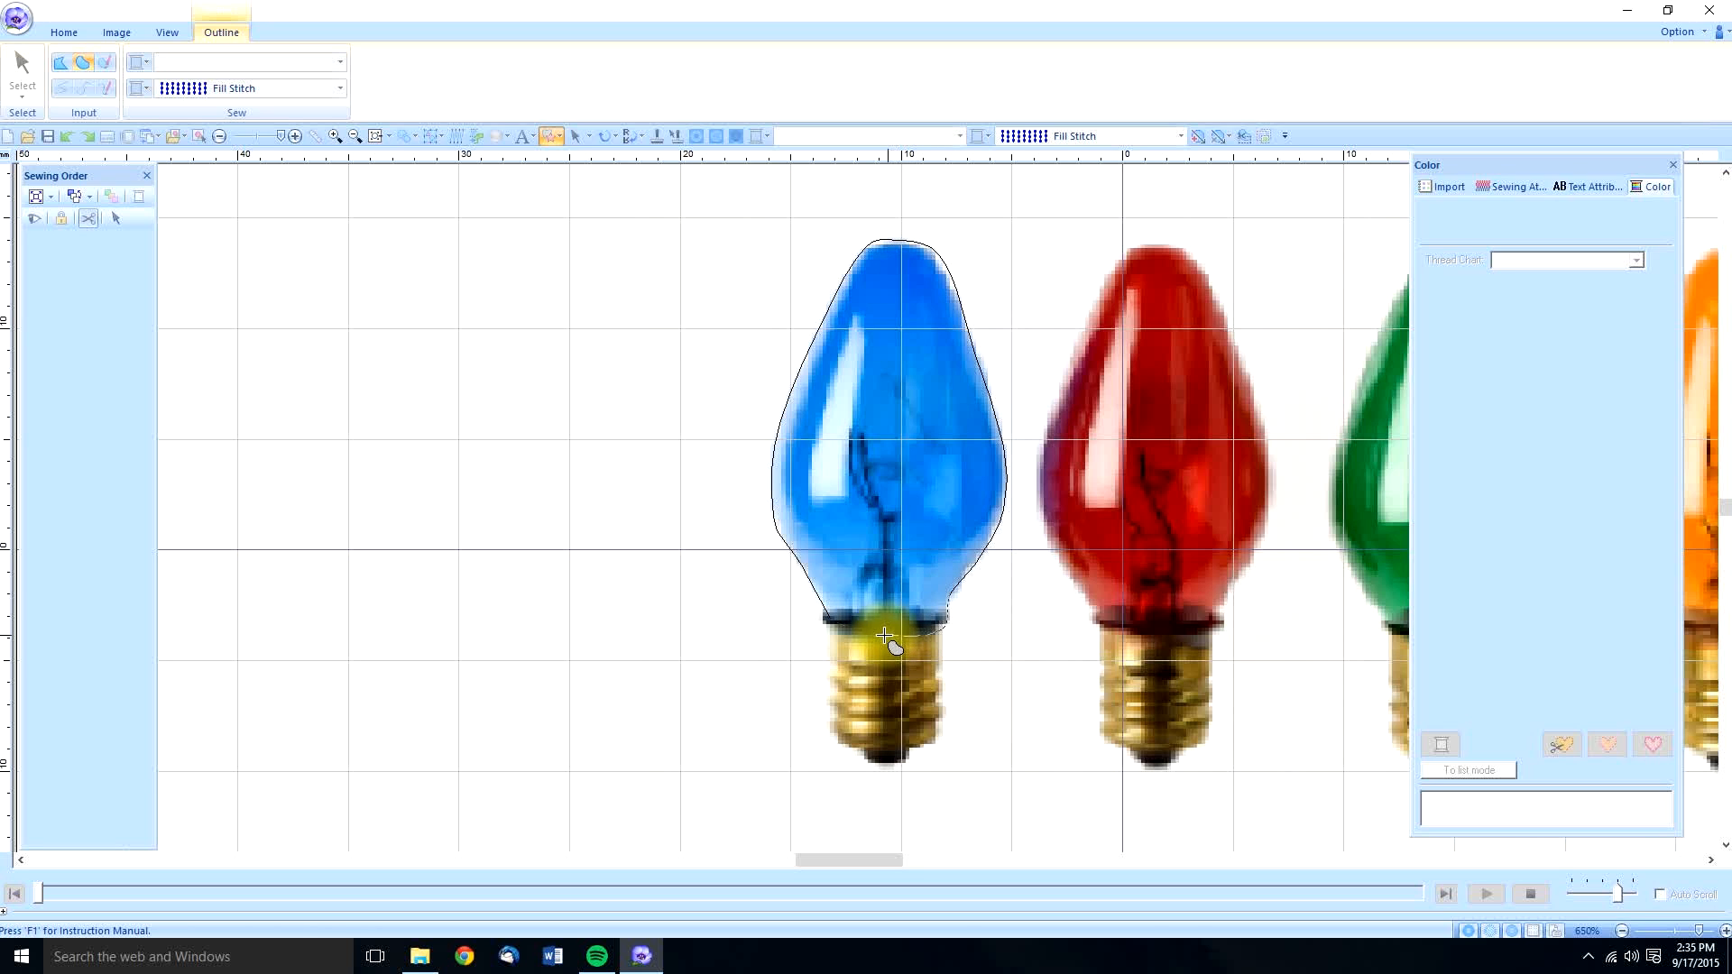
left_click(832, 627)
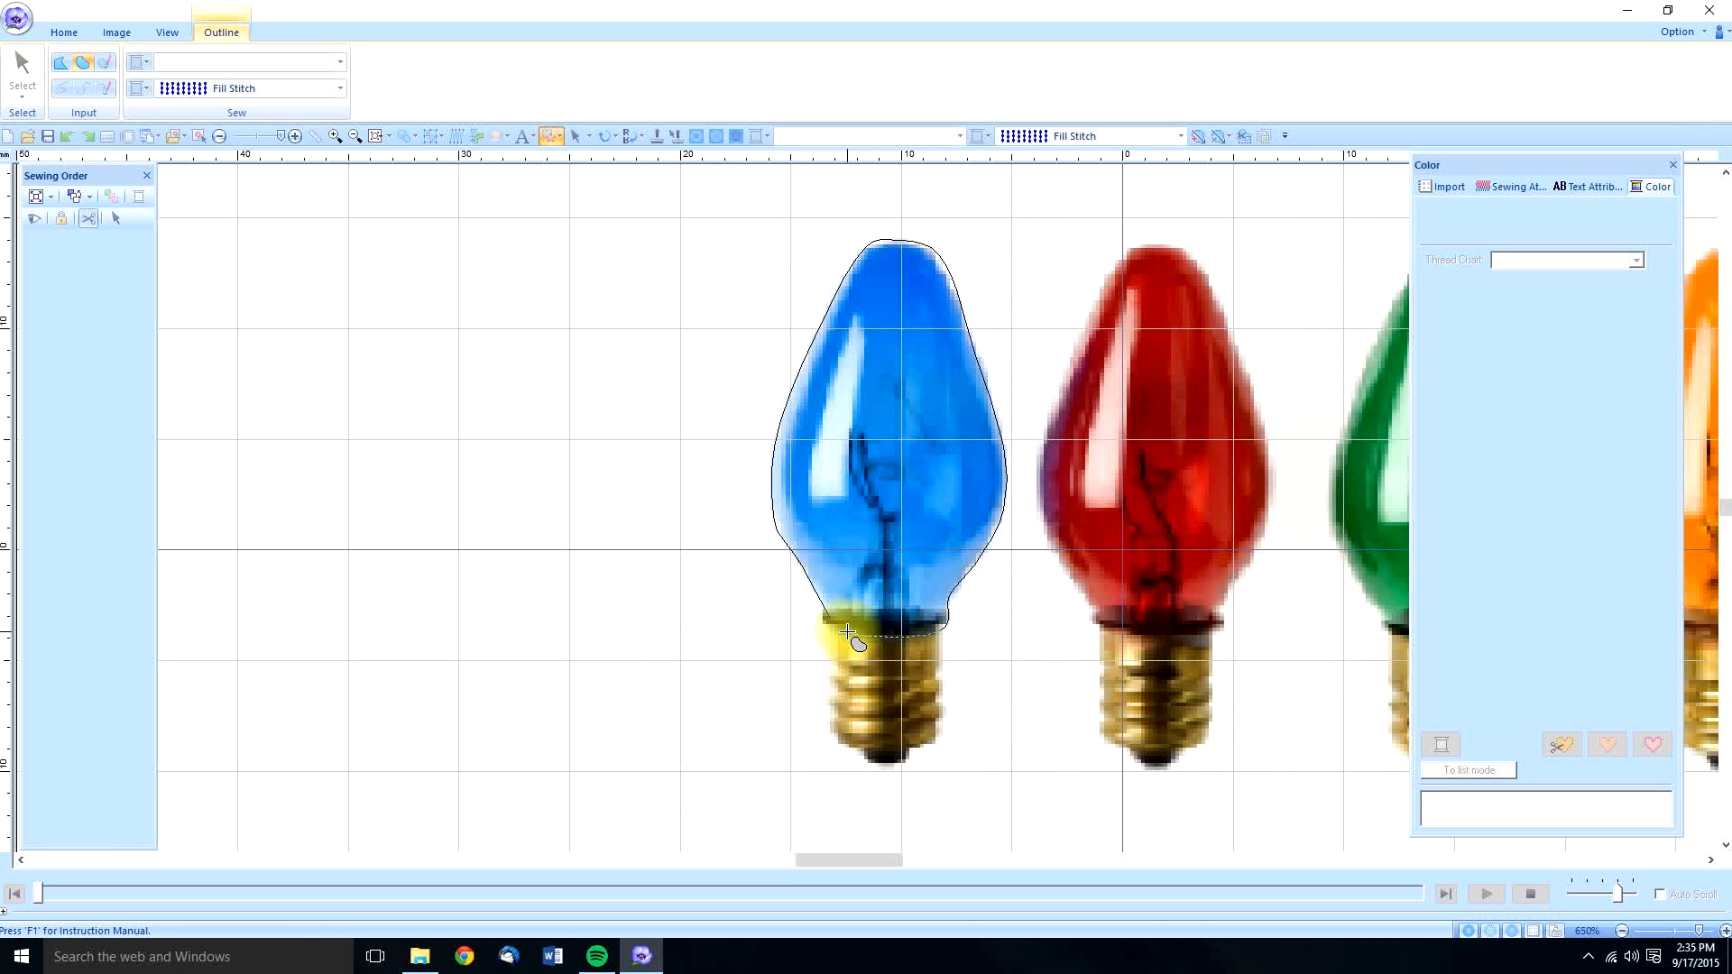
double_click(839, 627)
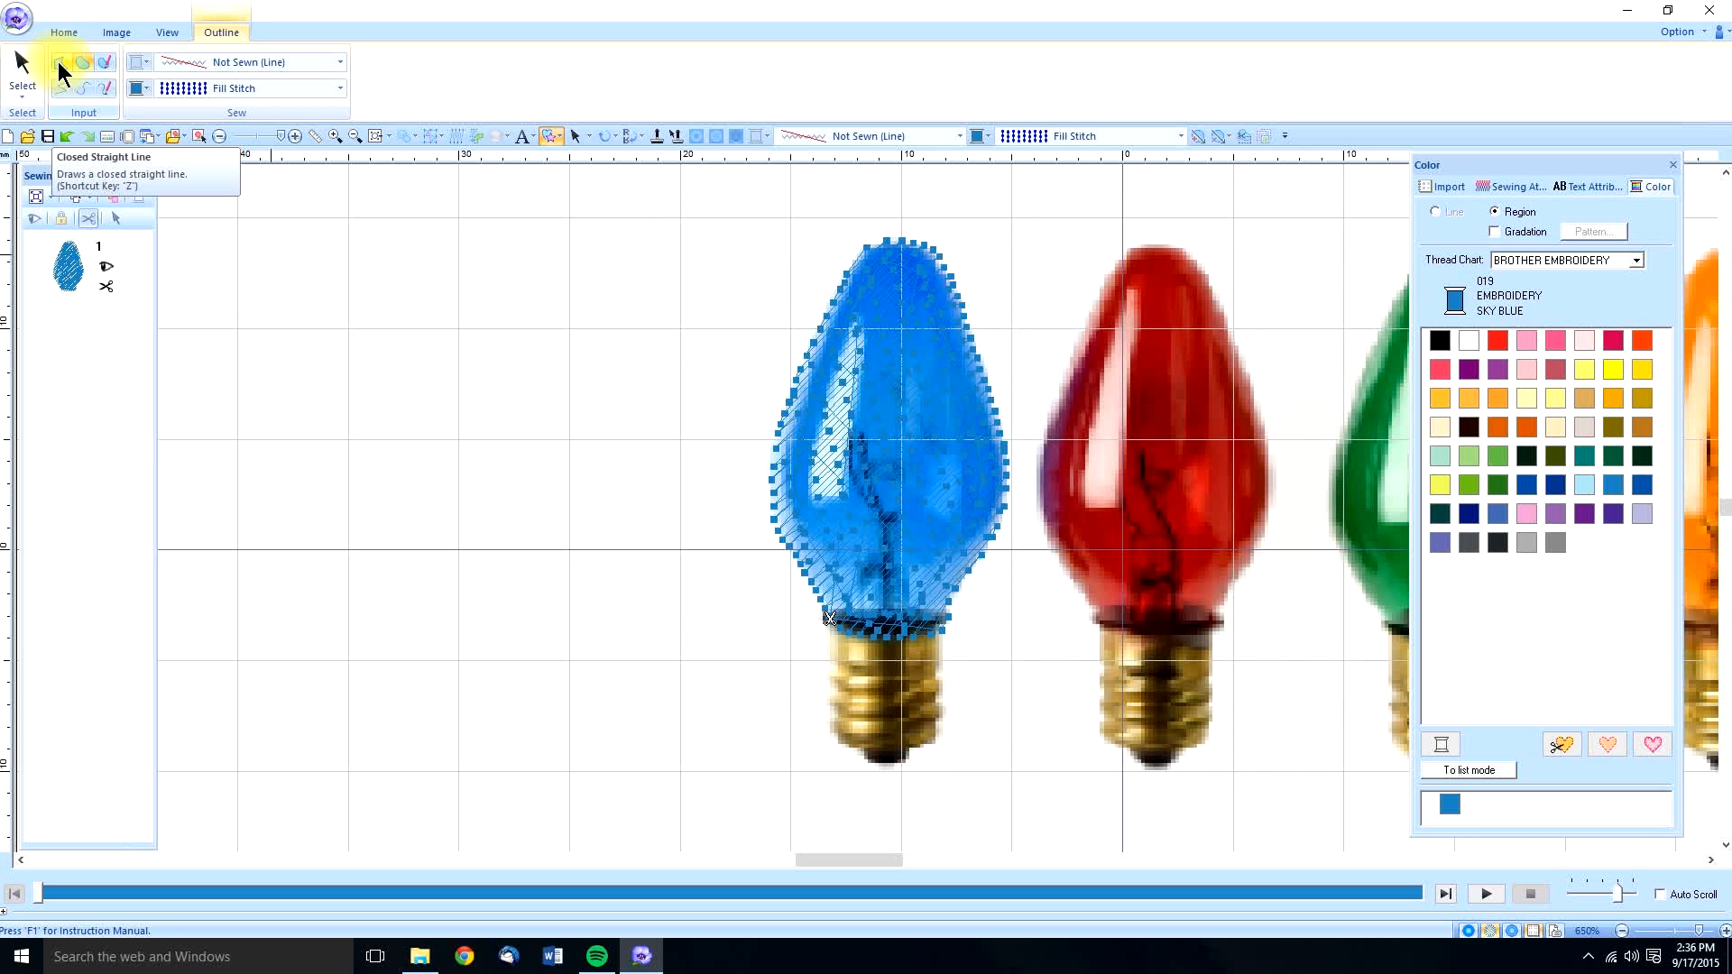
Step: Trace the blue bulb's screw base and its narrow bottom tip as a closed straight-line shape about 5.3 × 6.5 mm
left_click(58, 61)
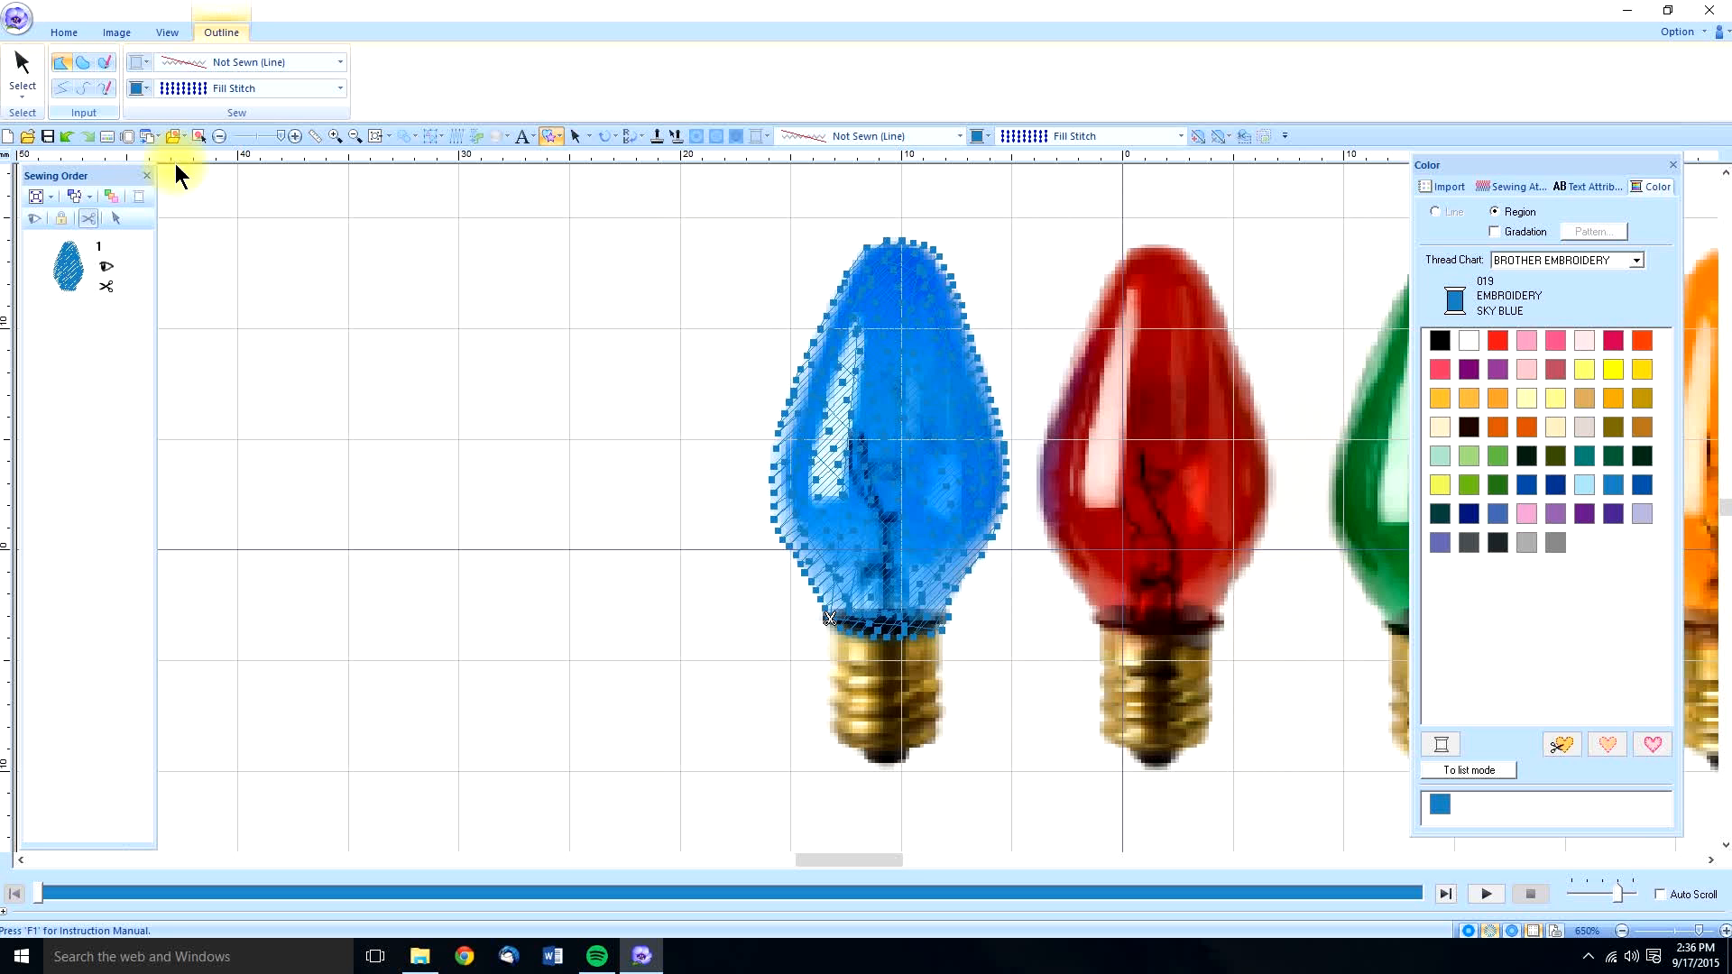
left_click(943, 624)
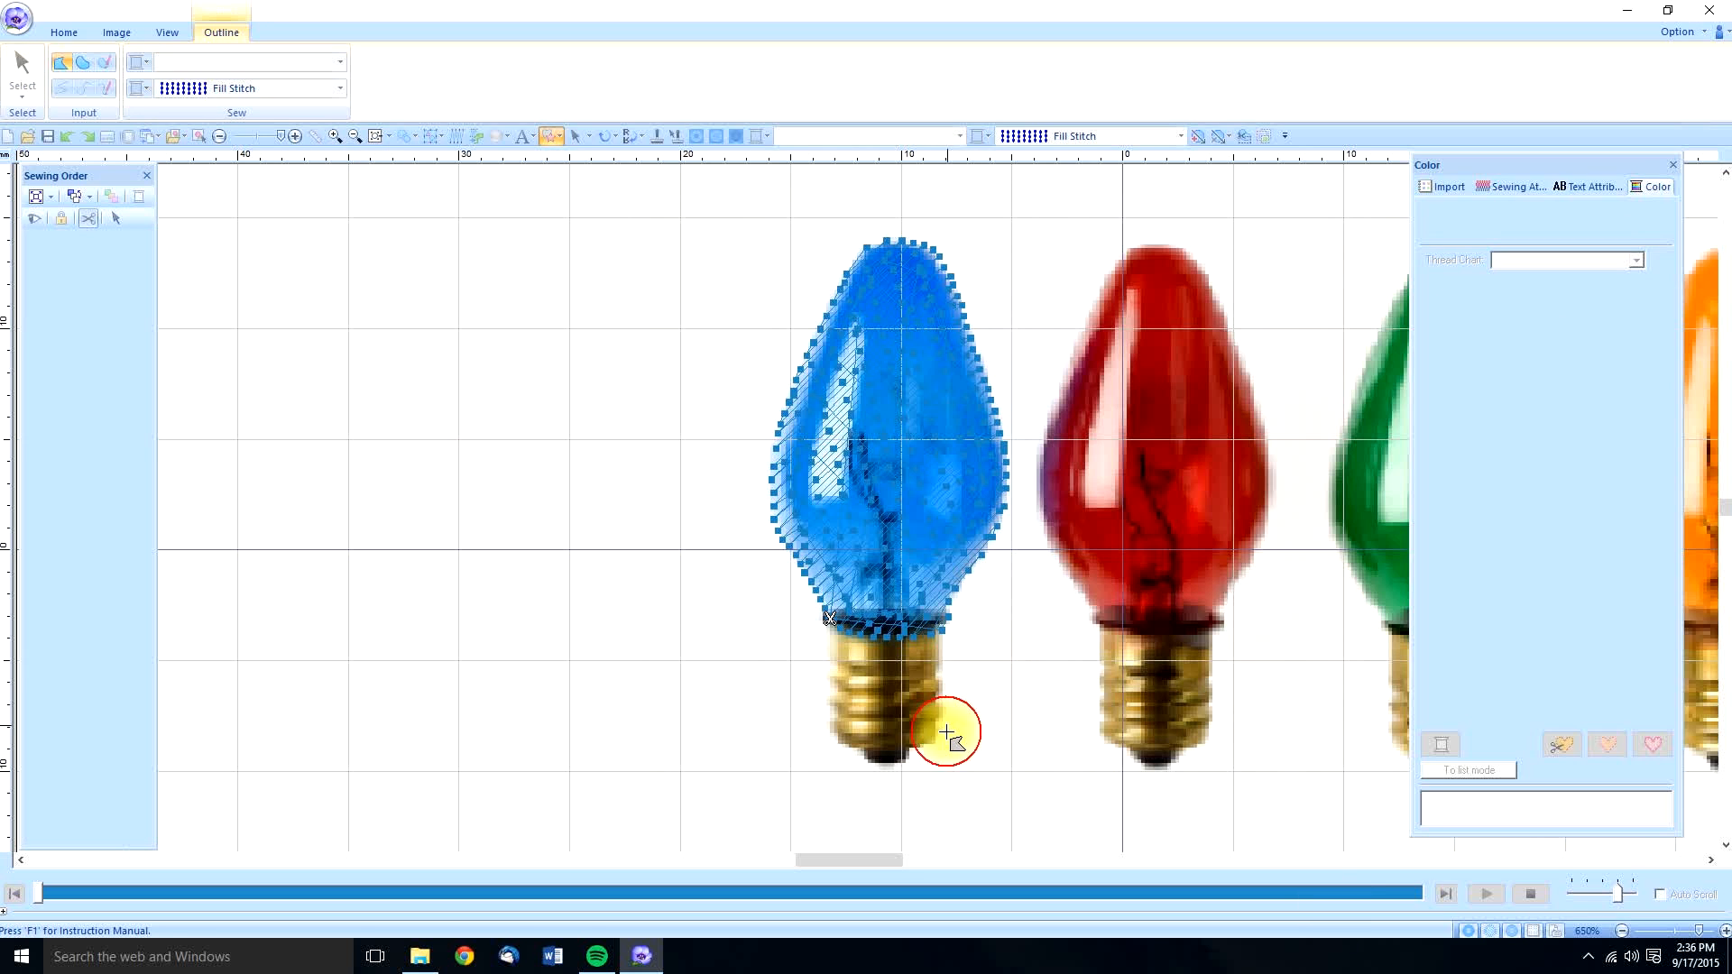
left_click(943, 742)
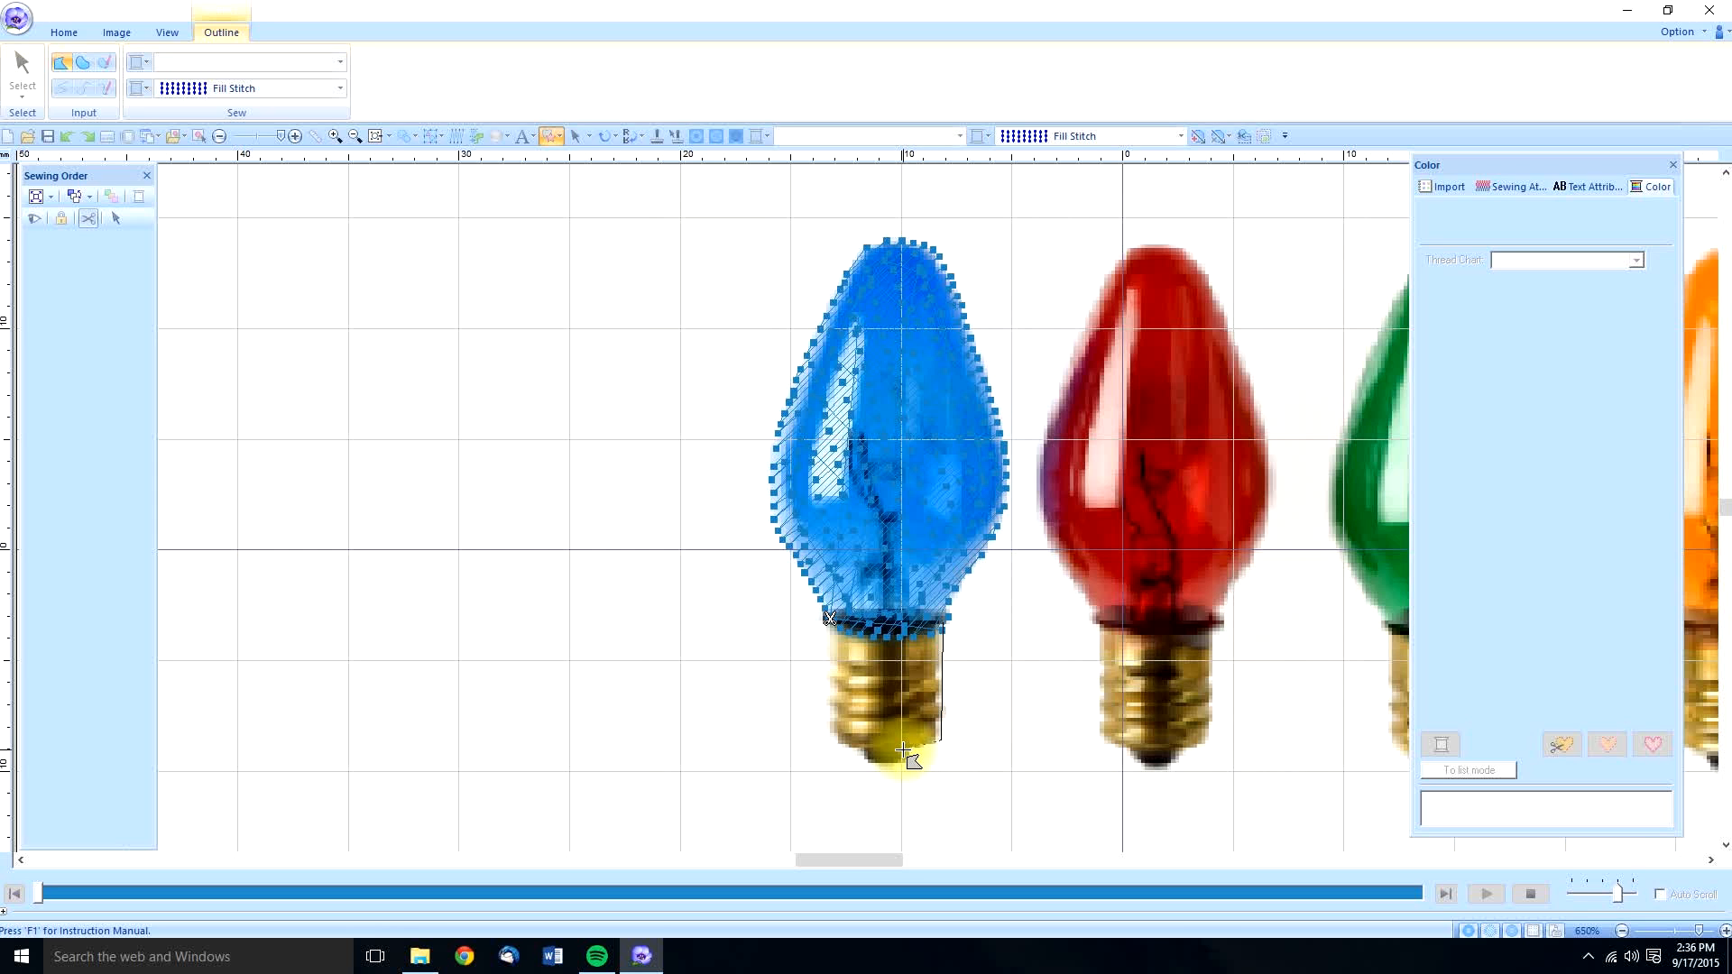
left_click(905, 766)
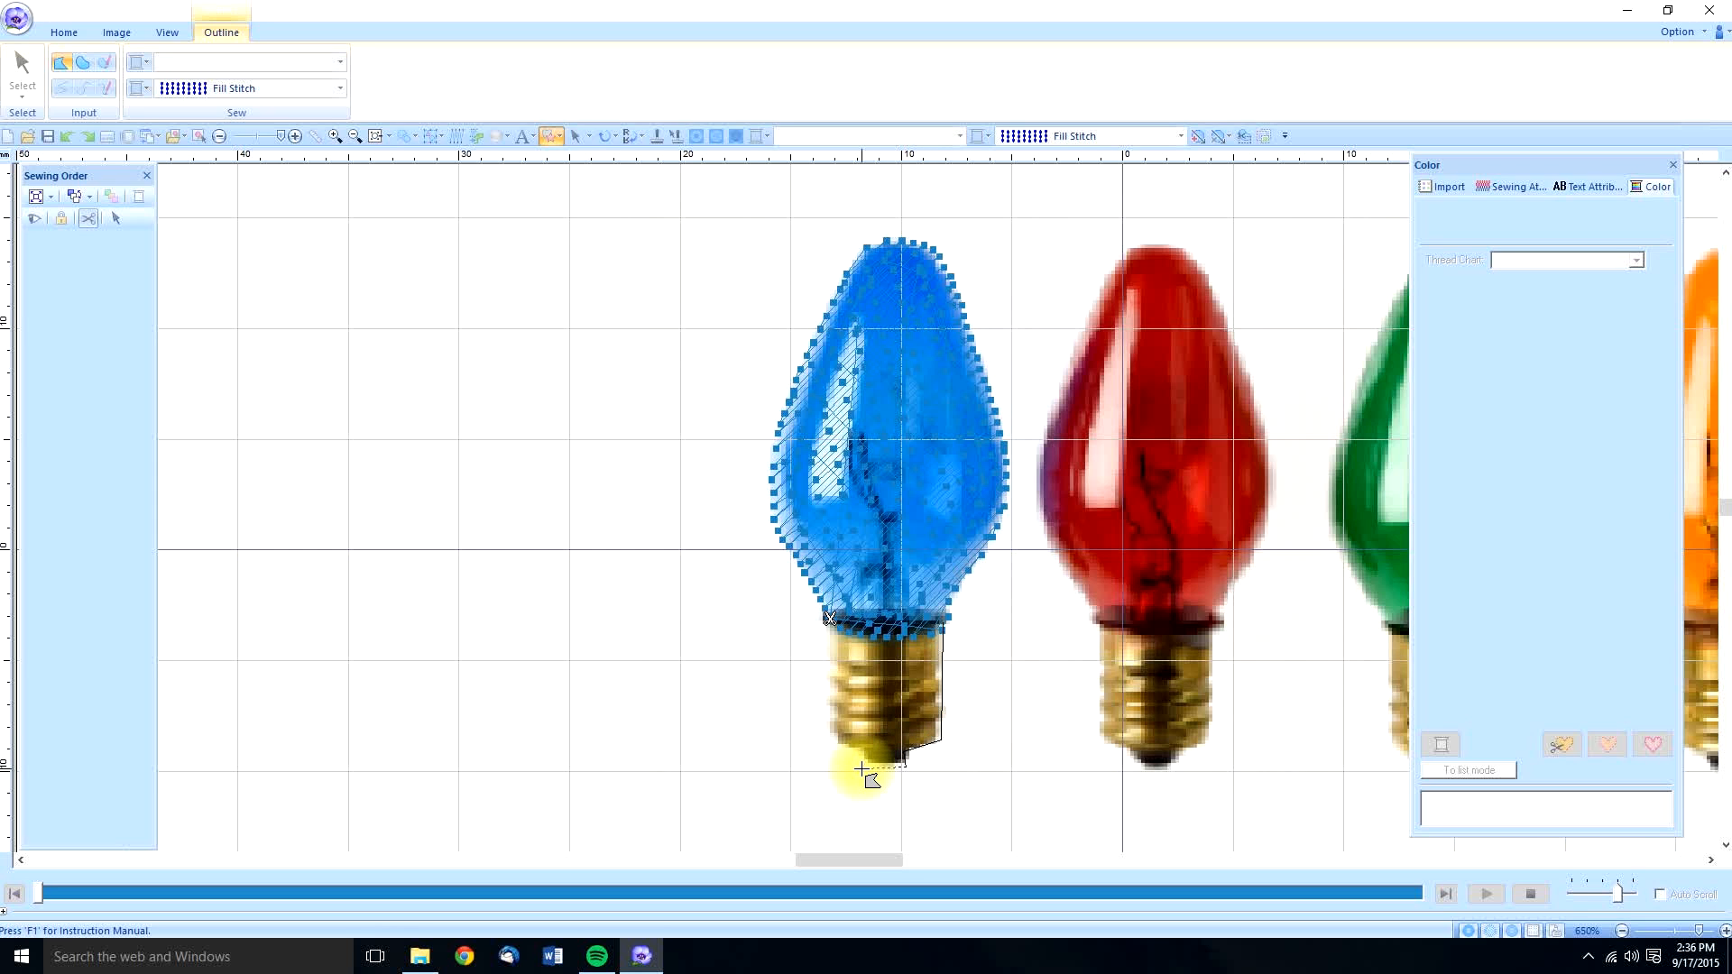
left_click(866, 765)
left_click(866, 767)
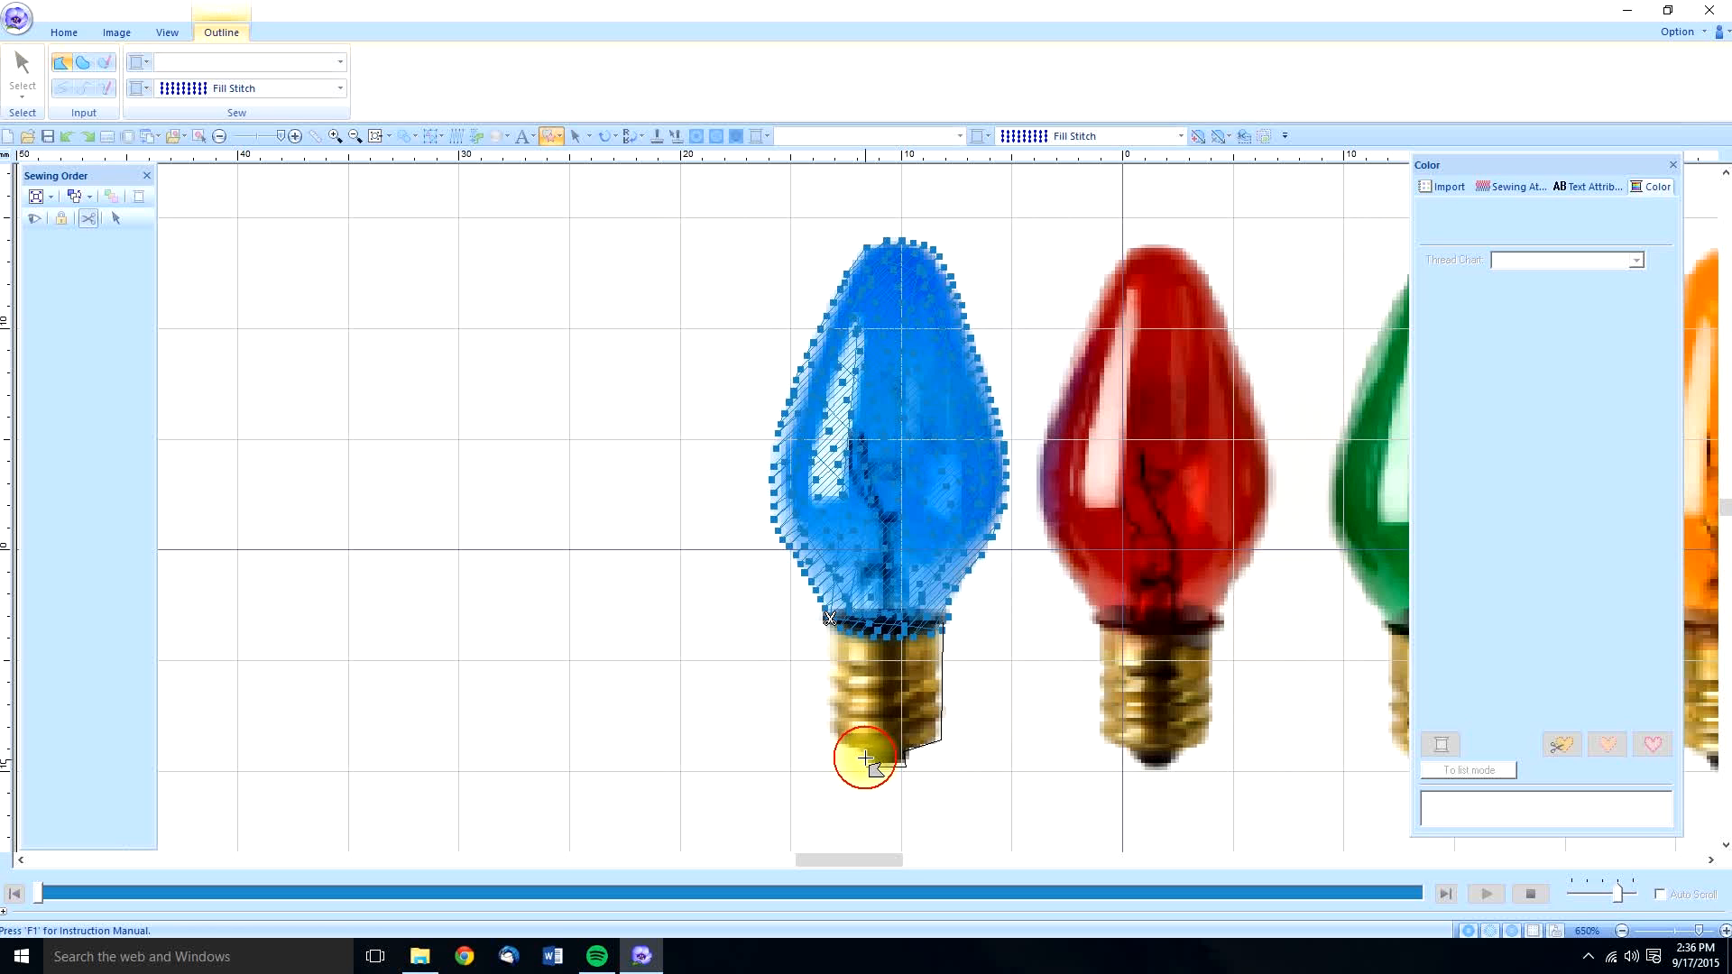
left_click(863, 753)
left_click(835, 736)
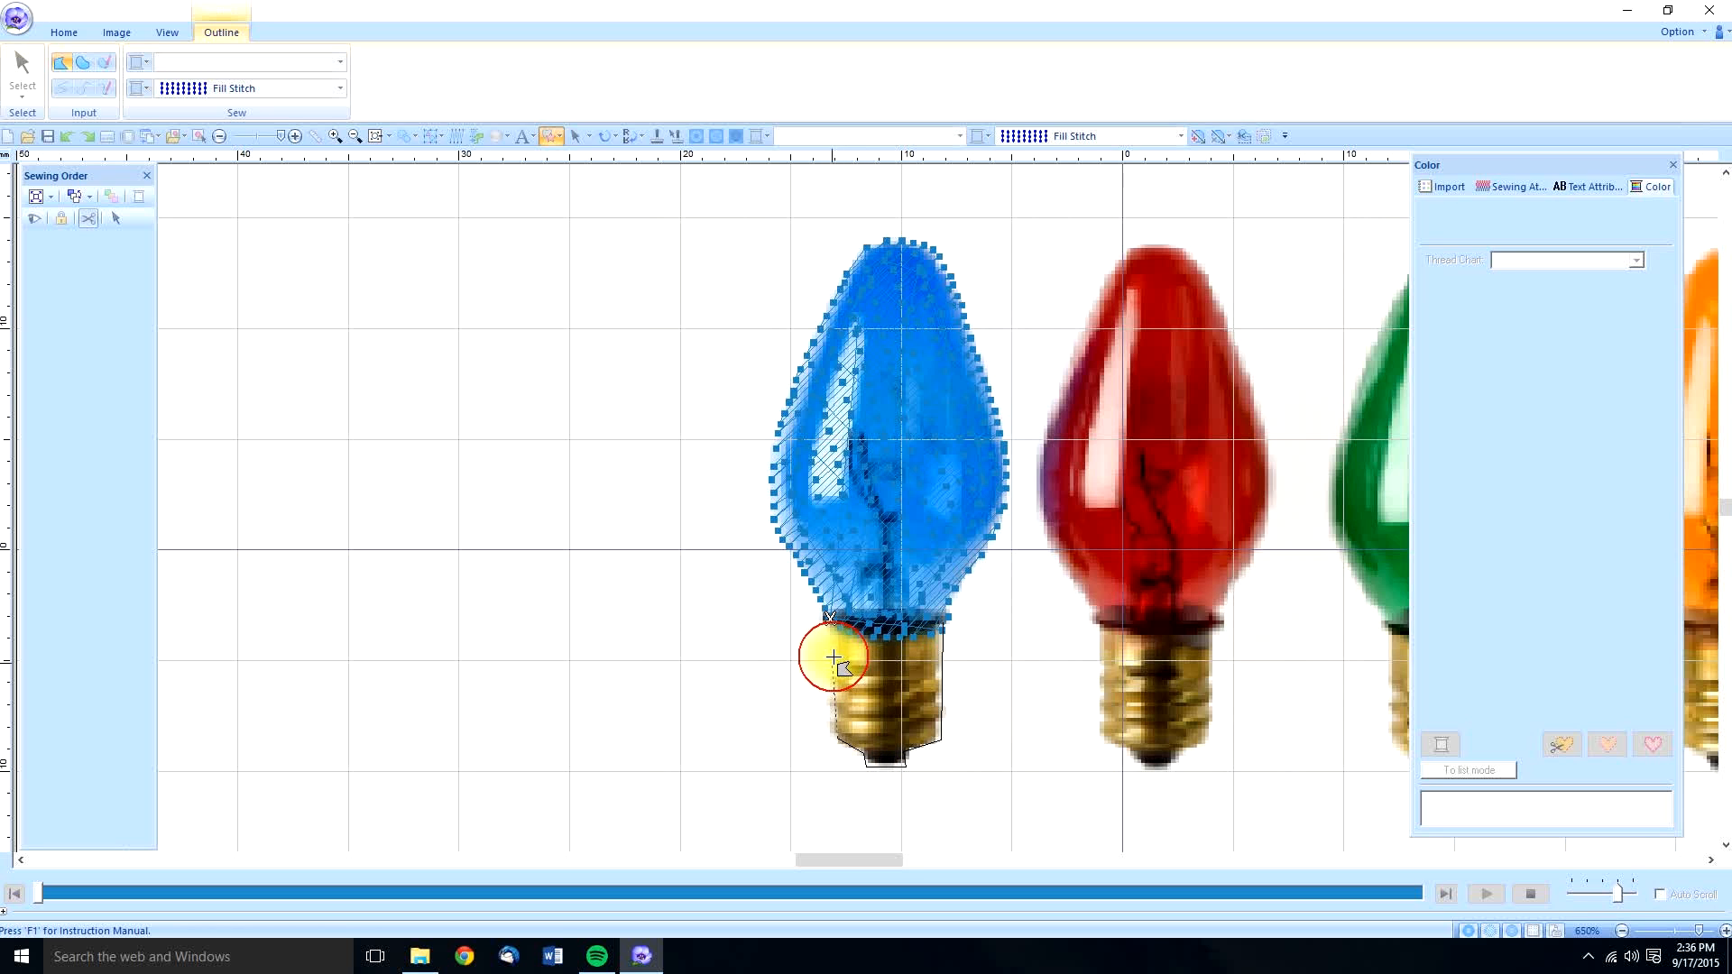
right_click(835, 735)
left_click(826, 735)
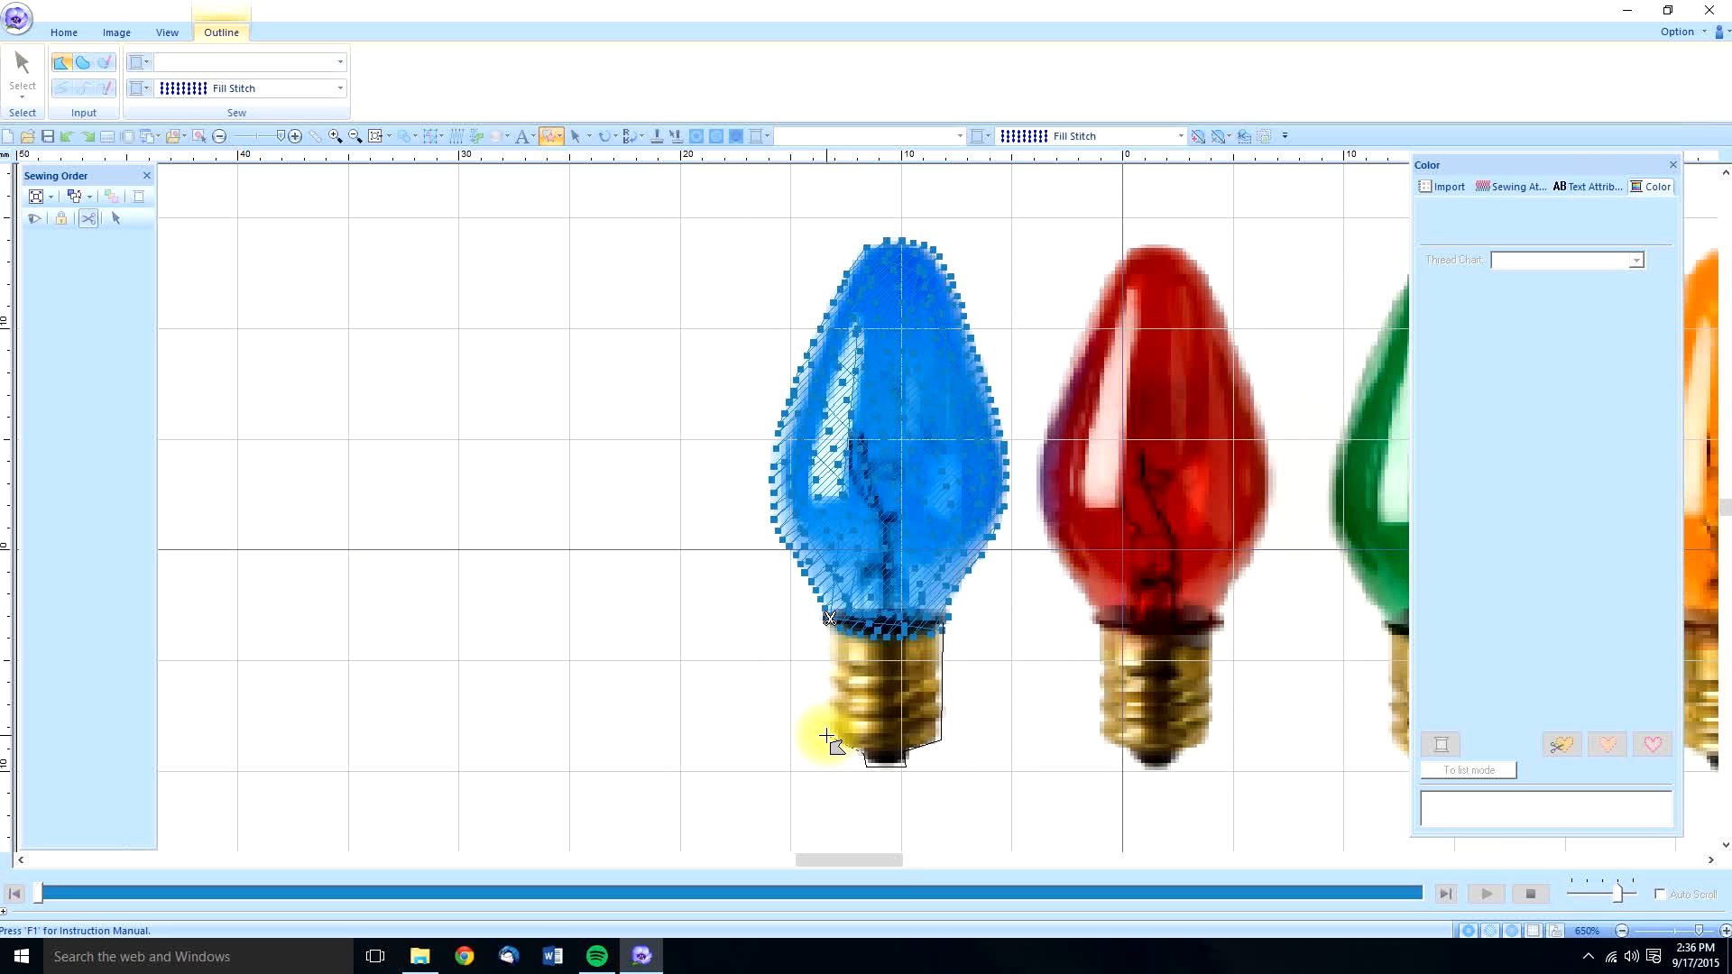
left_click(827, 621)
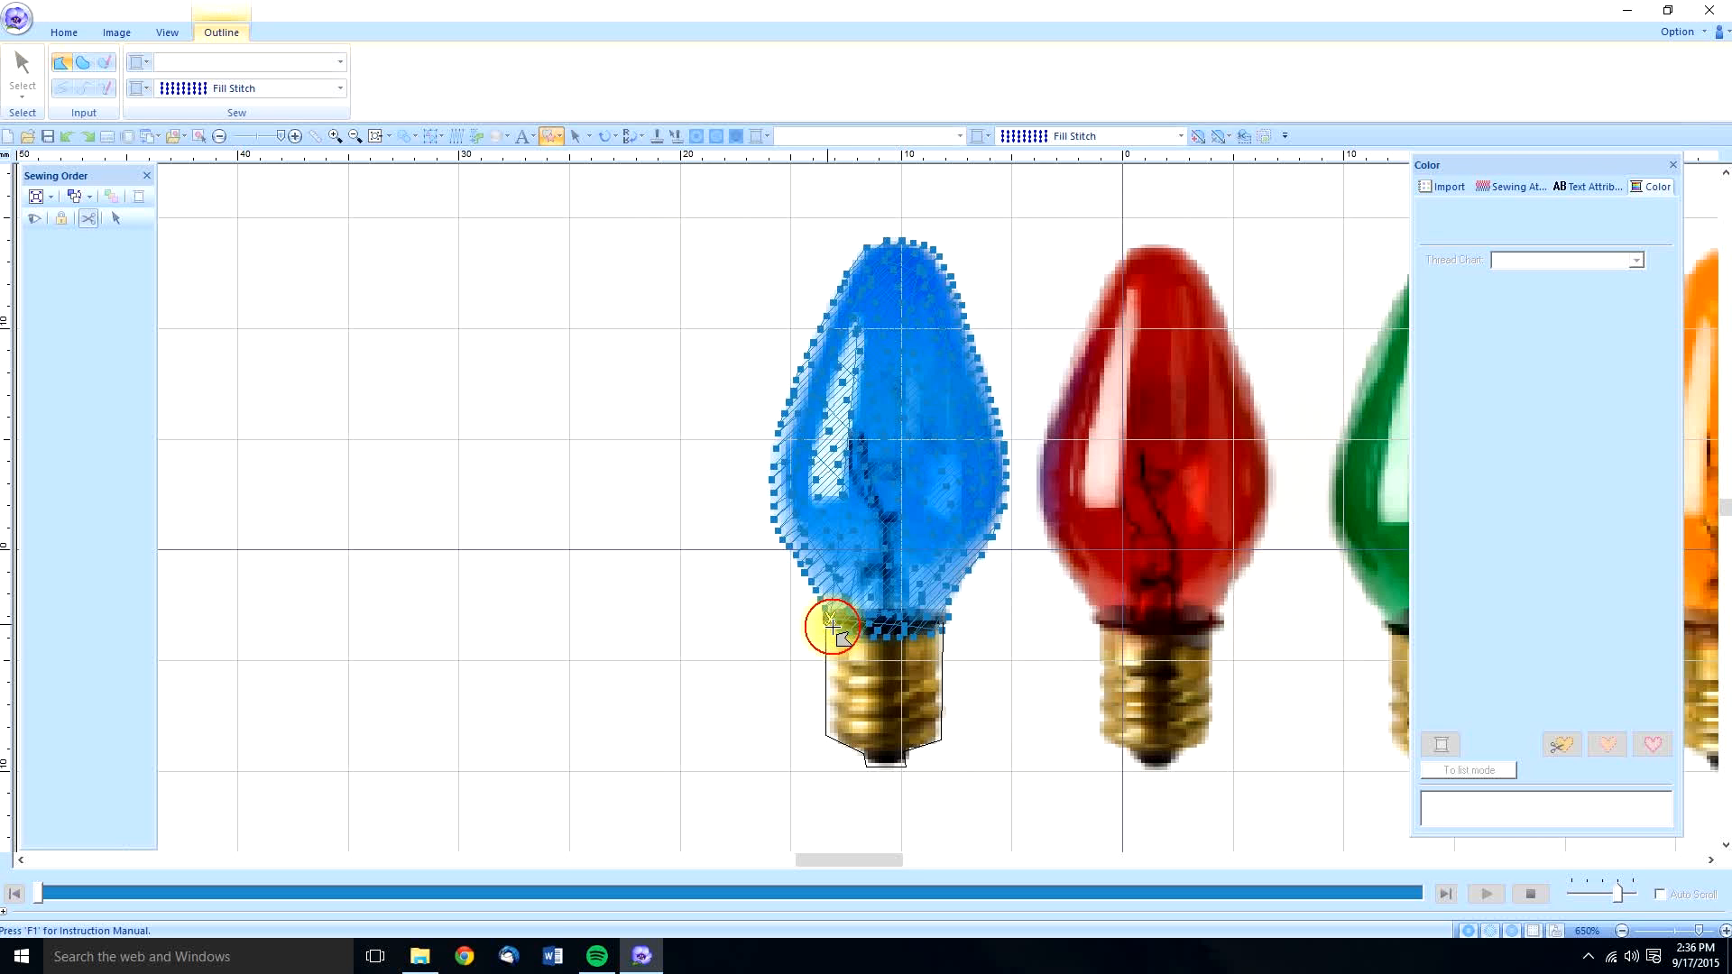
double_click(922, 632)
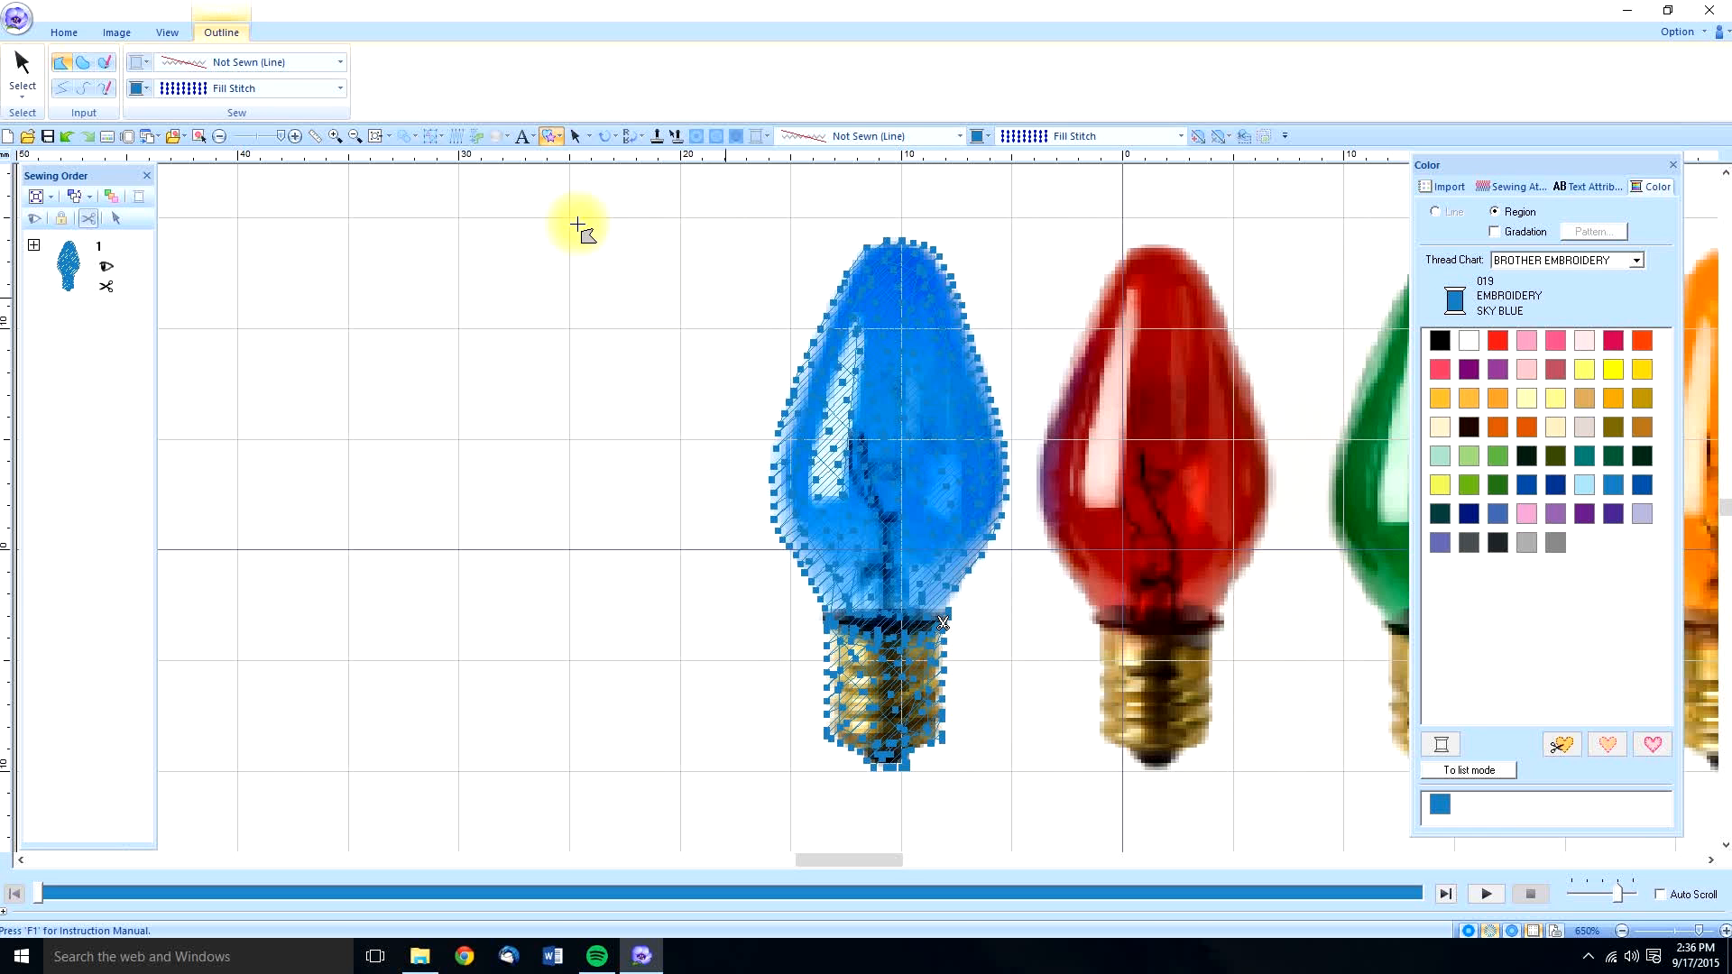
Step: Recolour the screw base shape of the blue bulb to Moss Green (515)
left_click(20, 65)
left_click(863, 683)
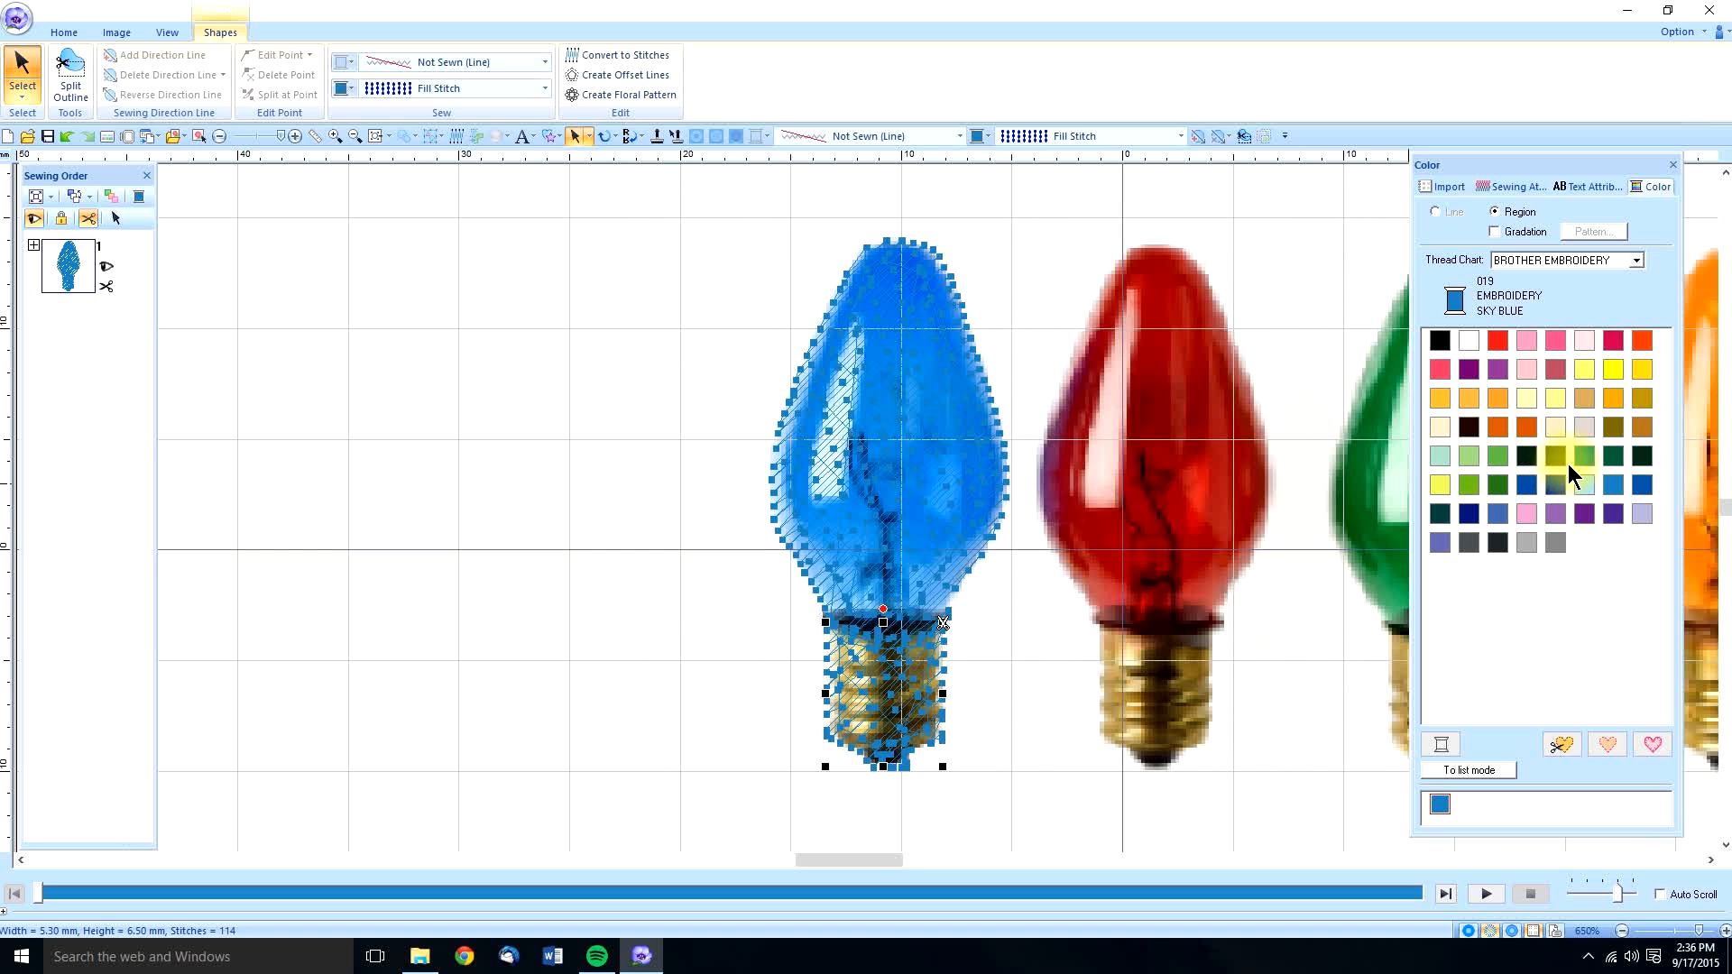
left_click(1501, 485)
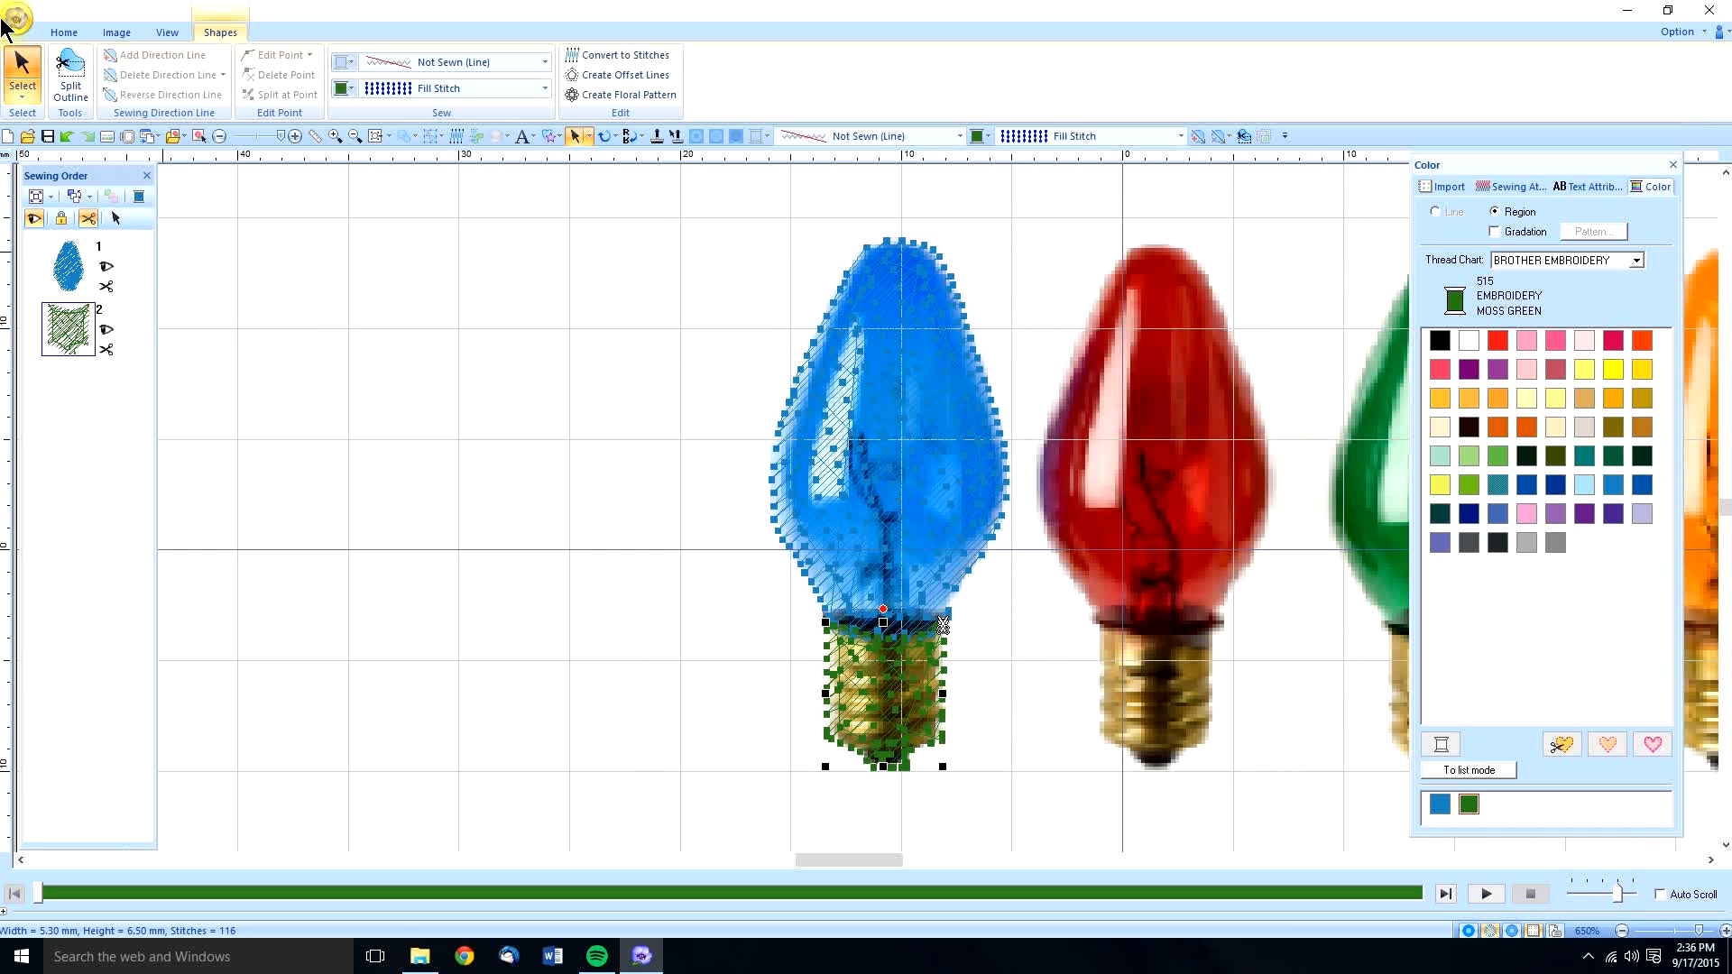
Step: Move the base shape's R1 and R2 entry/exit points to the left corner of its bottom tip and deselect the shape
left_click(22, 90)
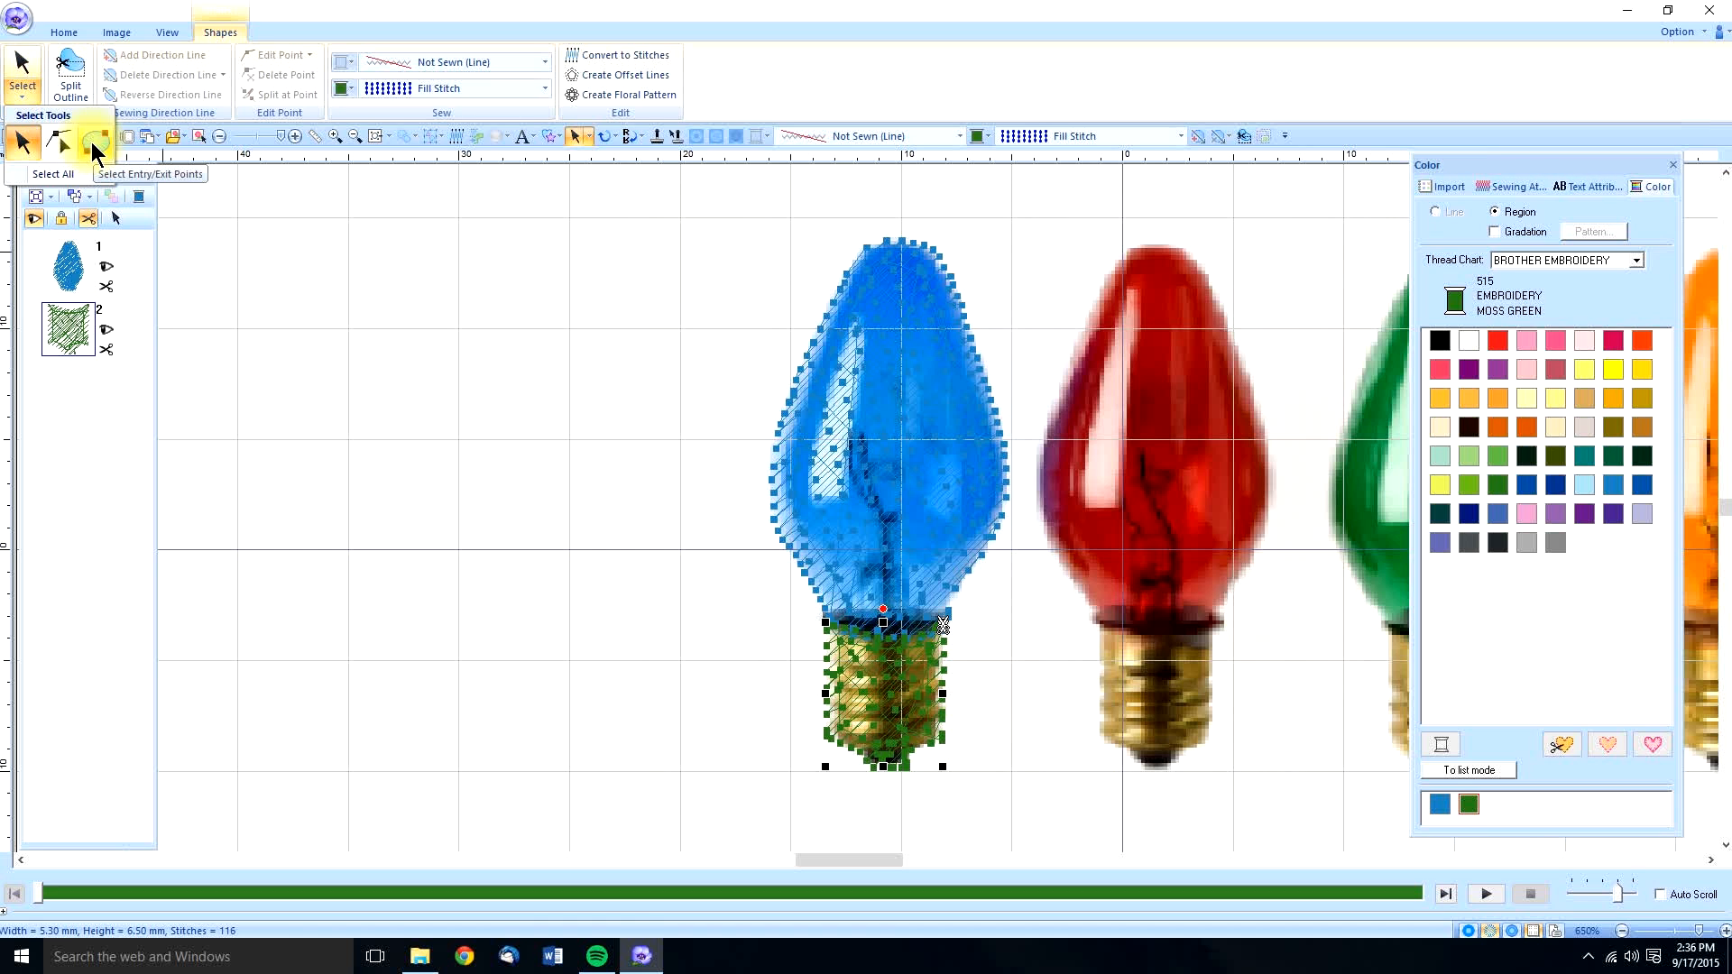
left_click(90, 142)
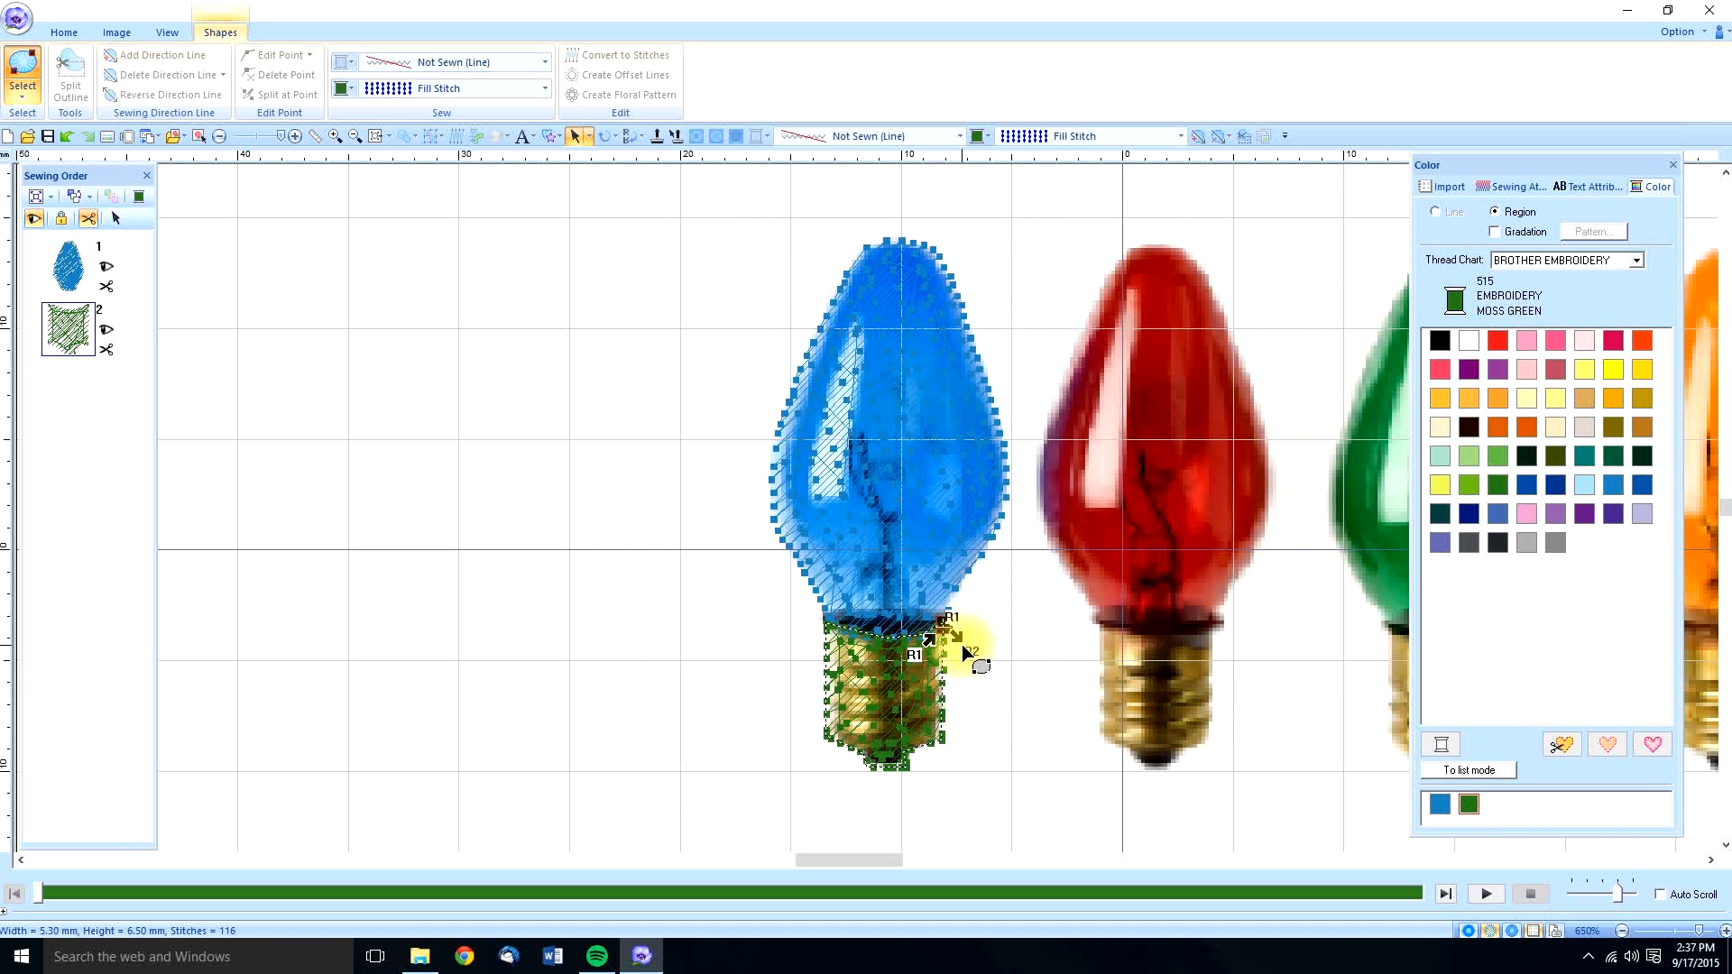
left_click(934, 639)
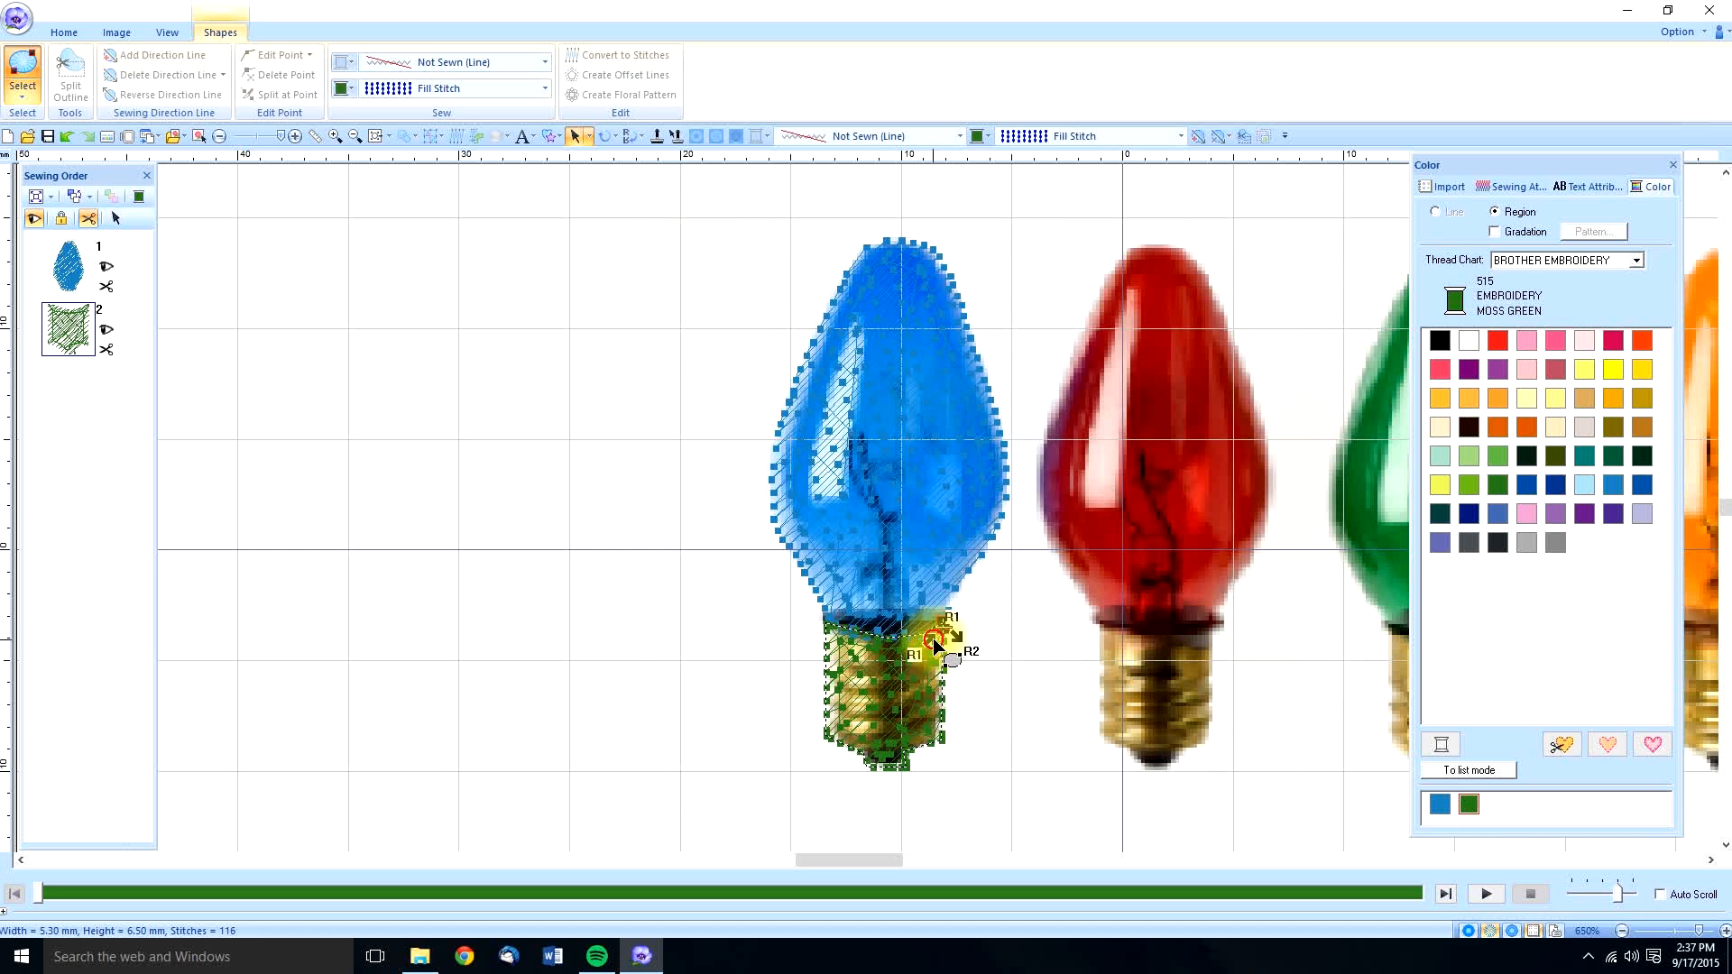
left_click(882, 803)
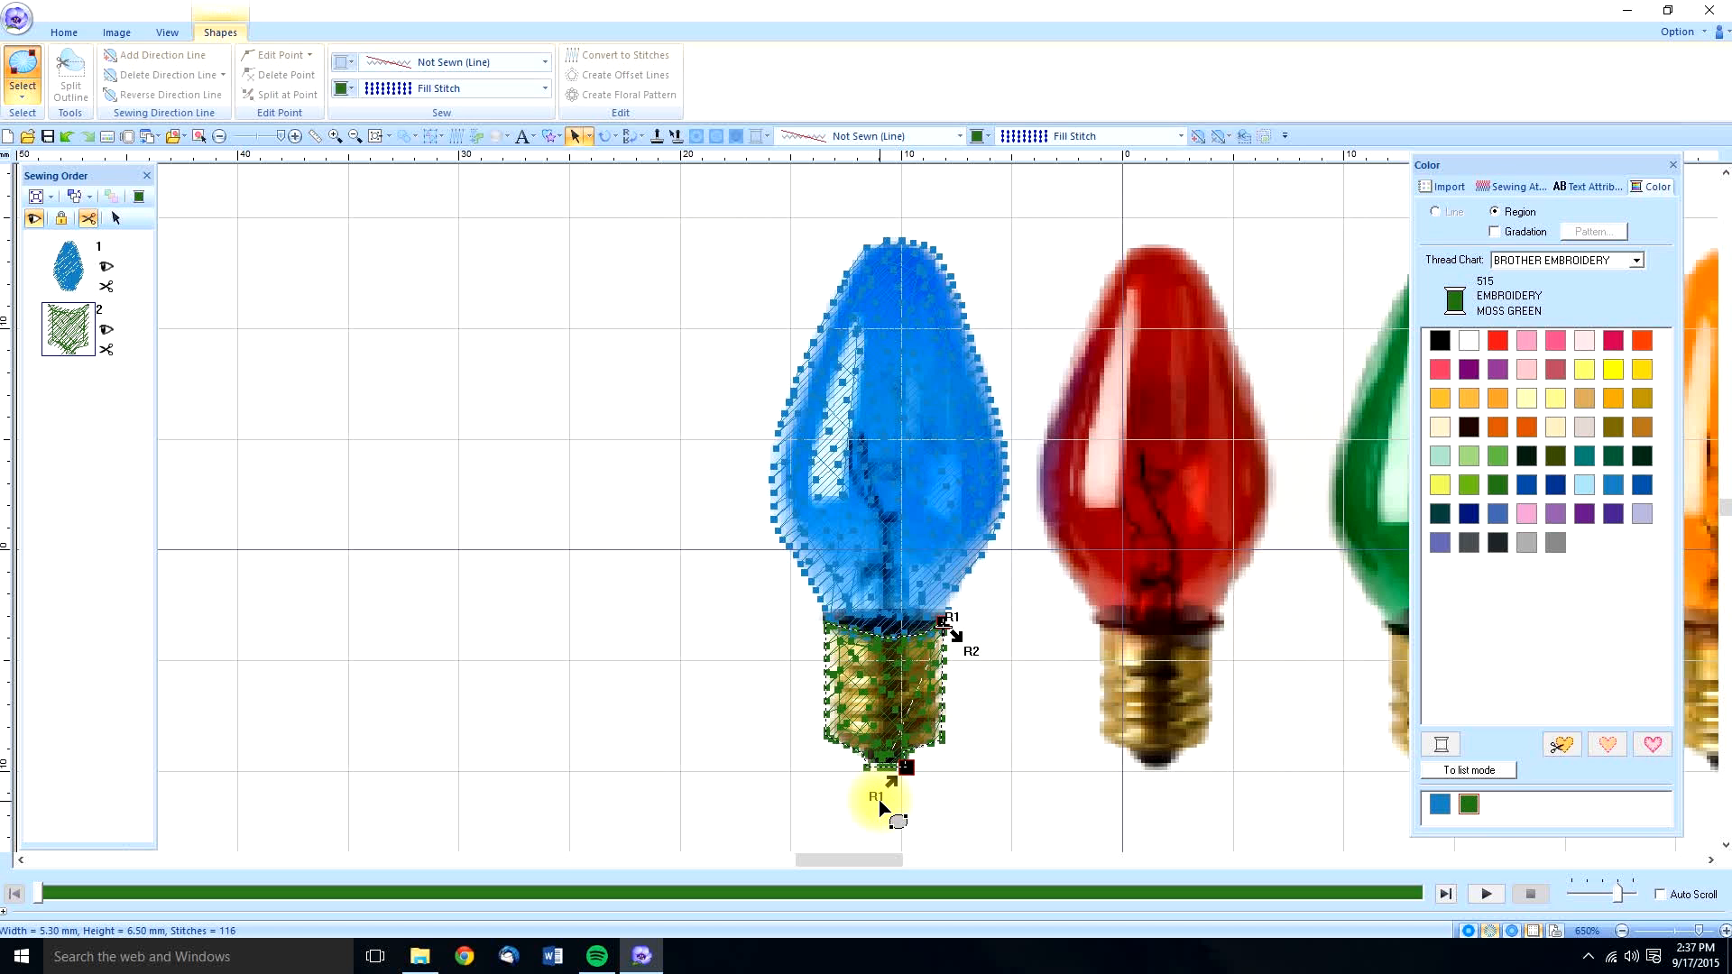
left_click(888, 776)
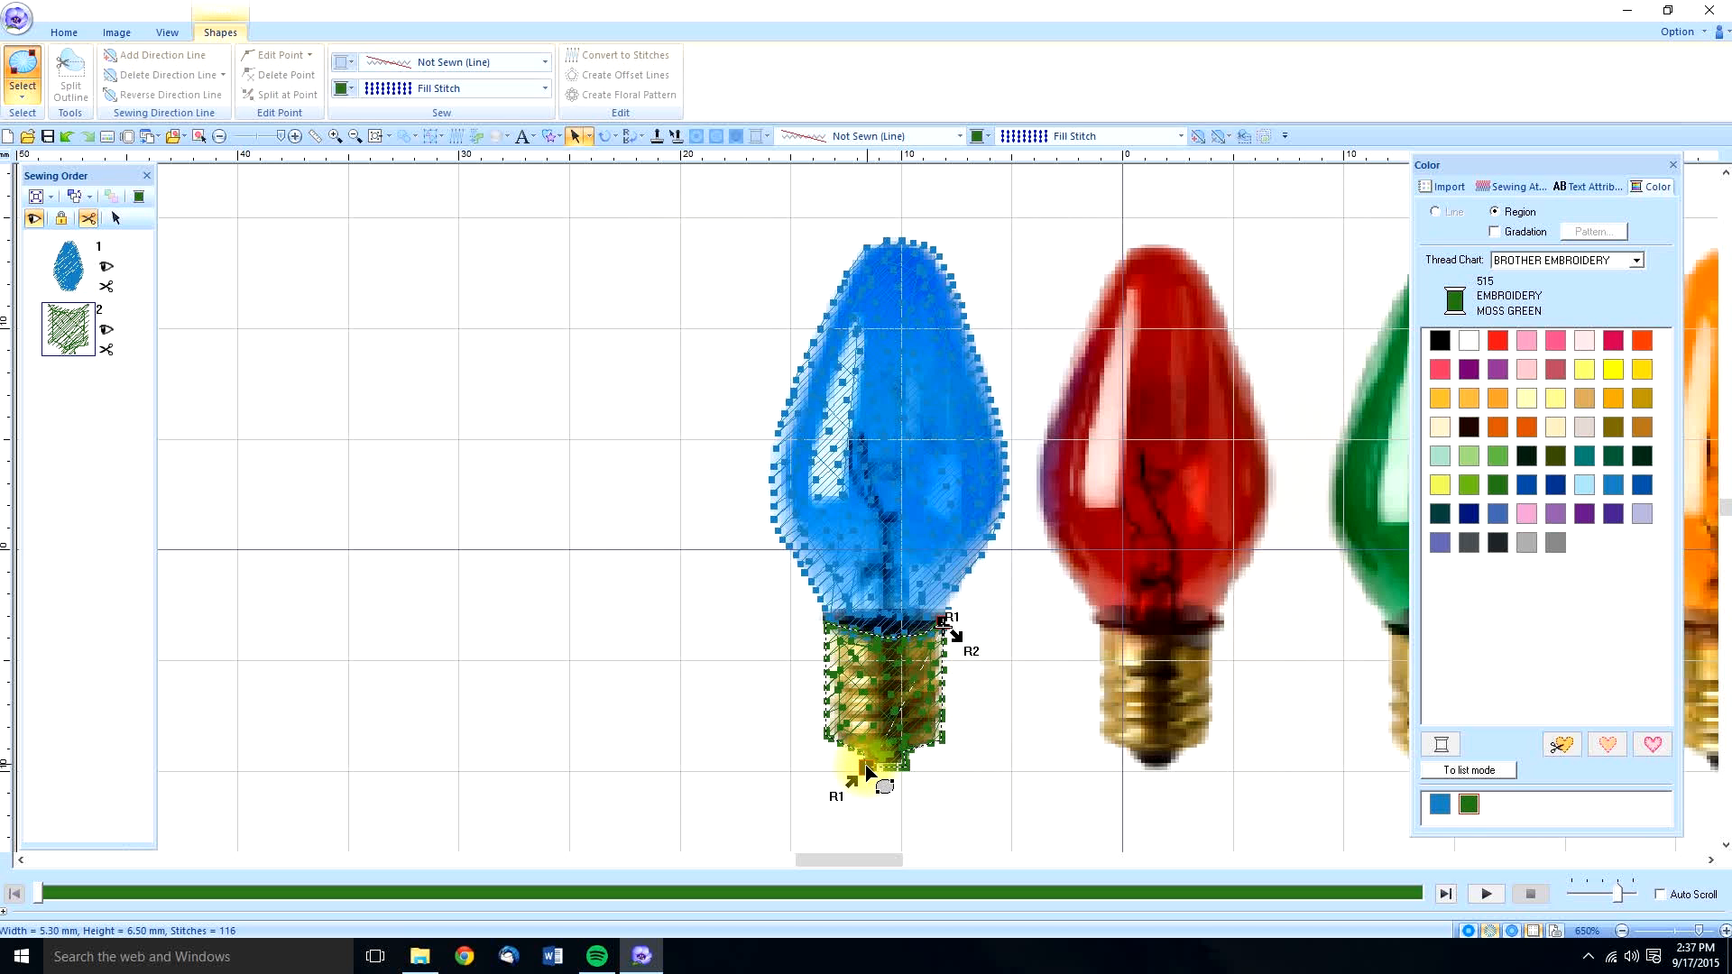
left_click(957, 646)
left_click_drag(899, 812, 900, 812)
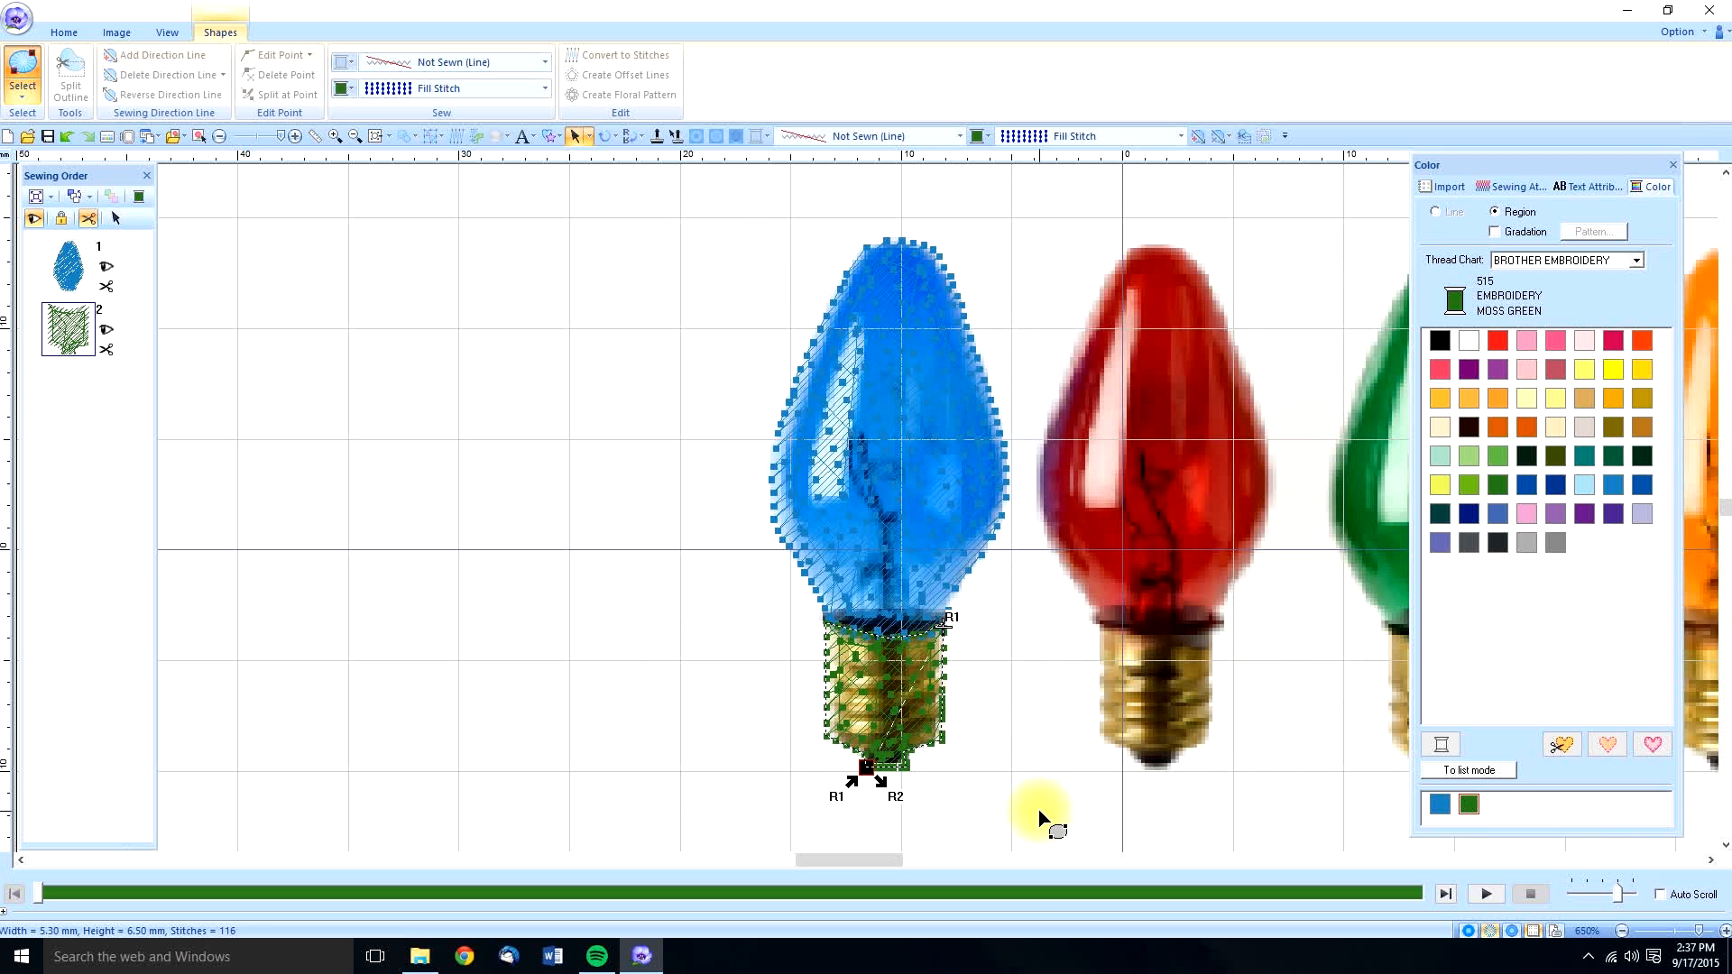
left_click(21, 90)
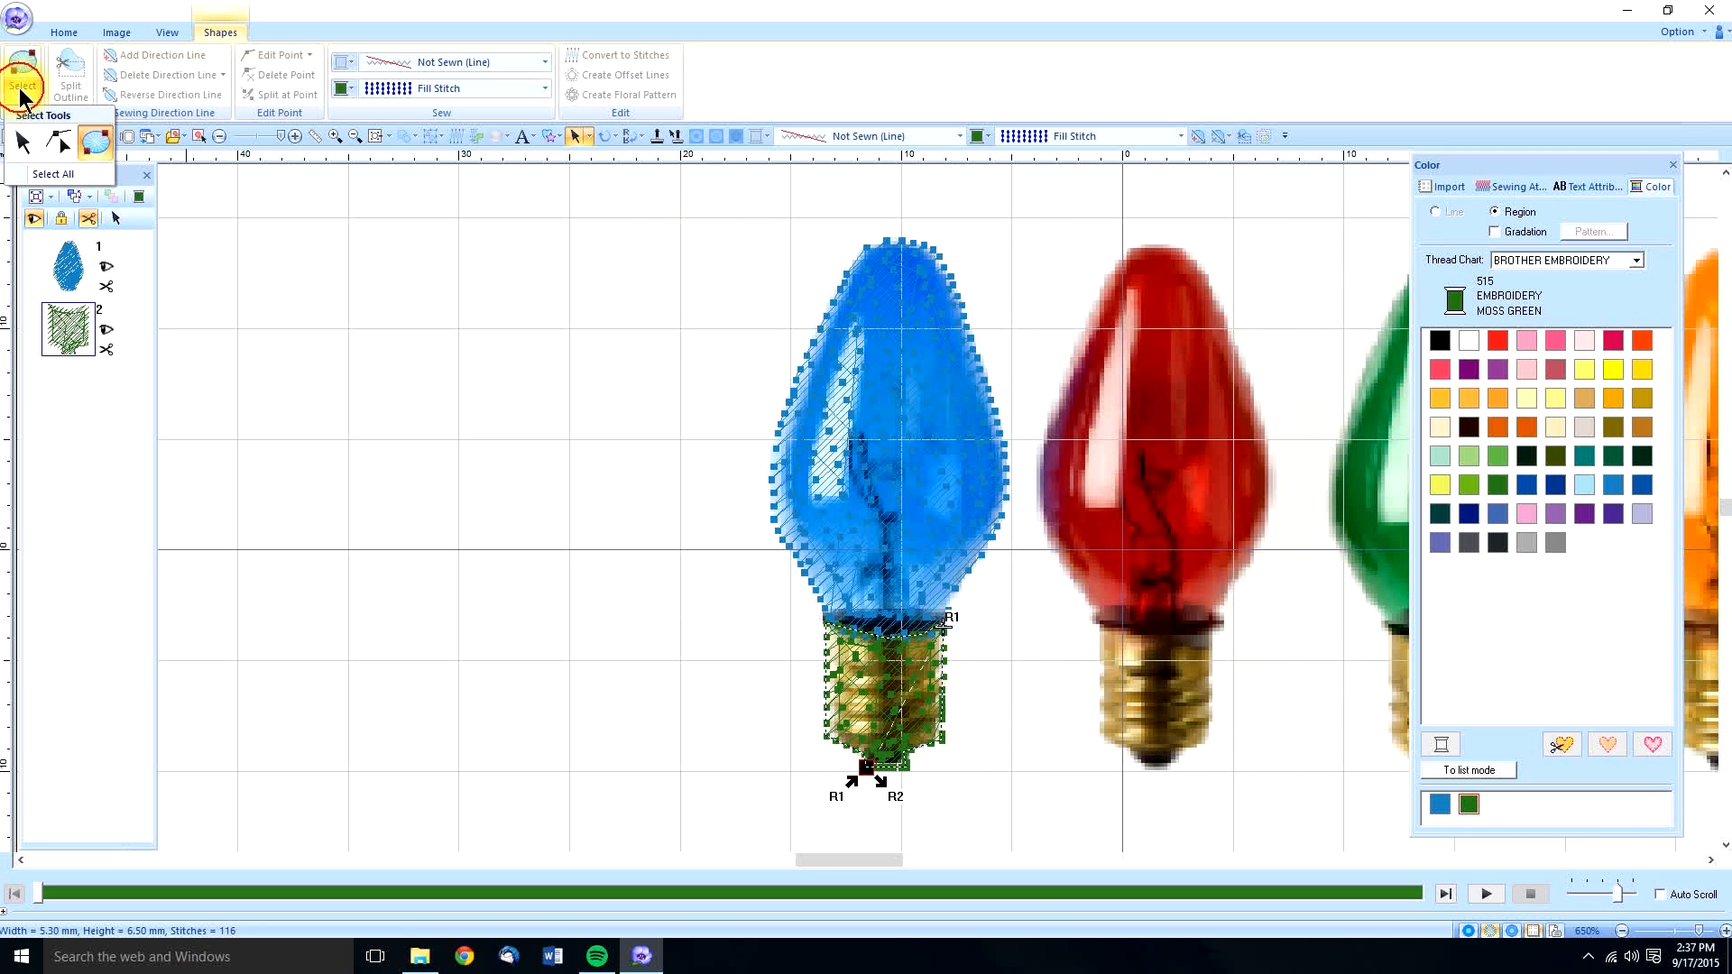
left_click(22, 142)
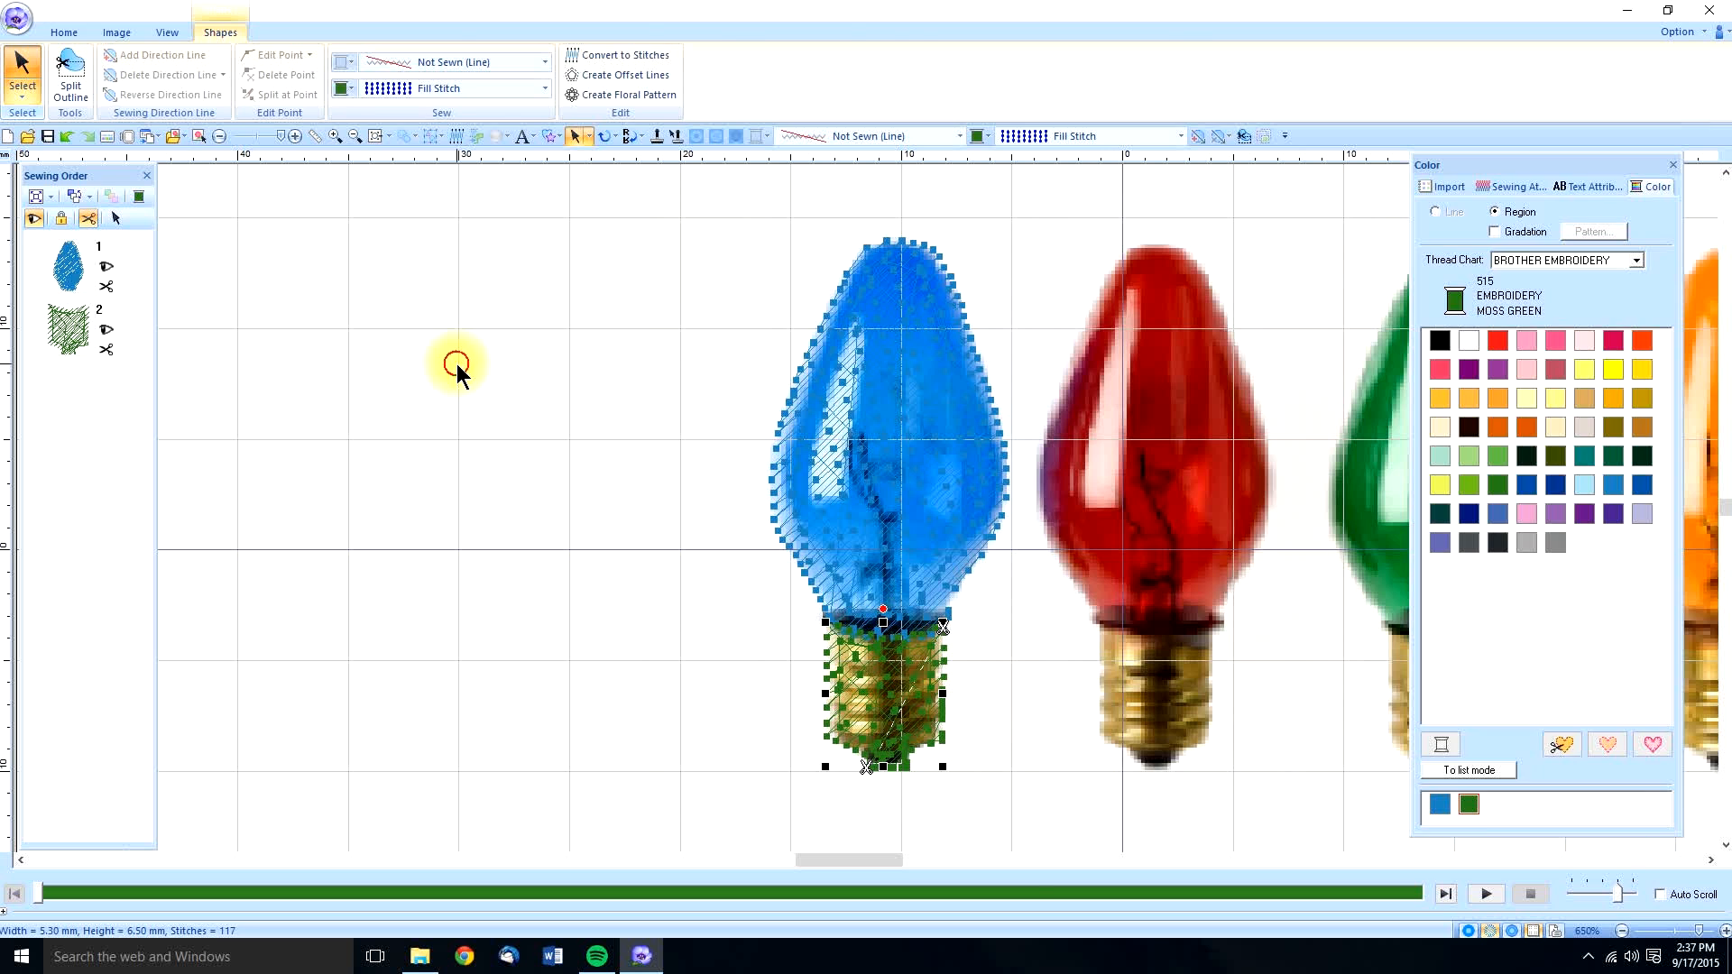
left_click(457, 365)
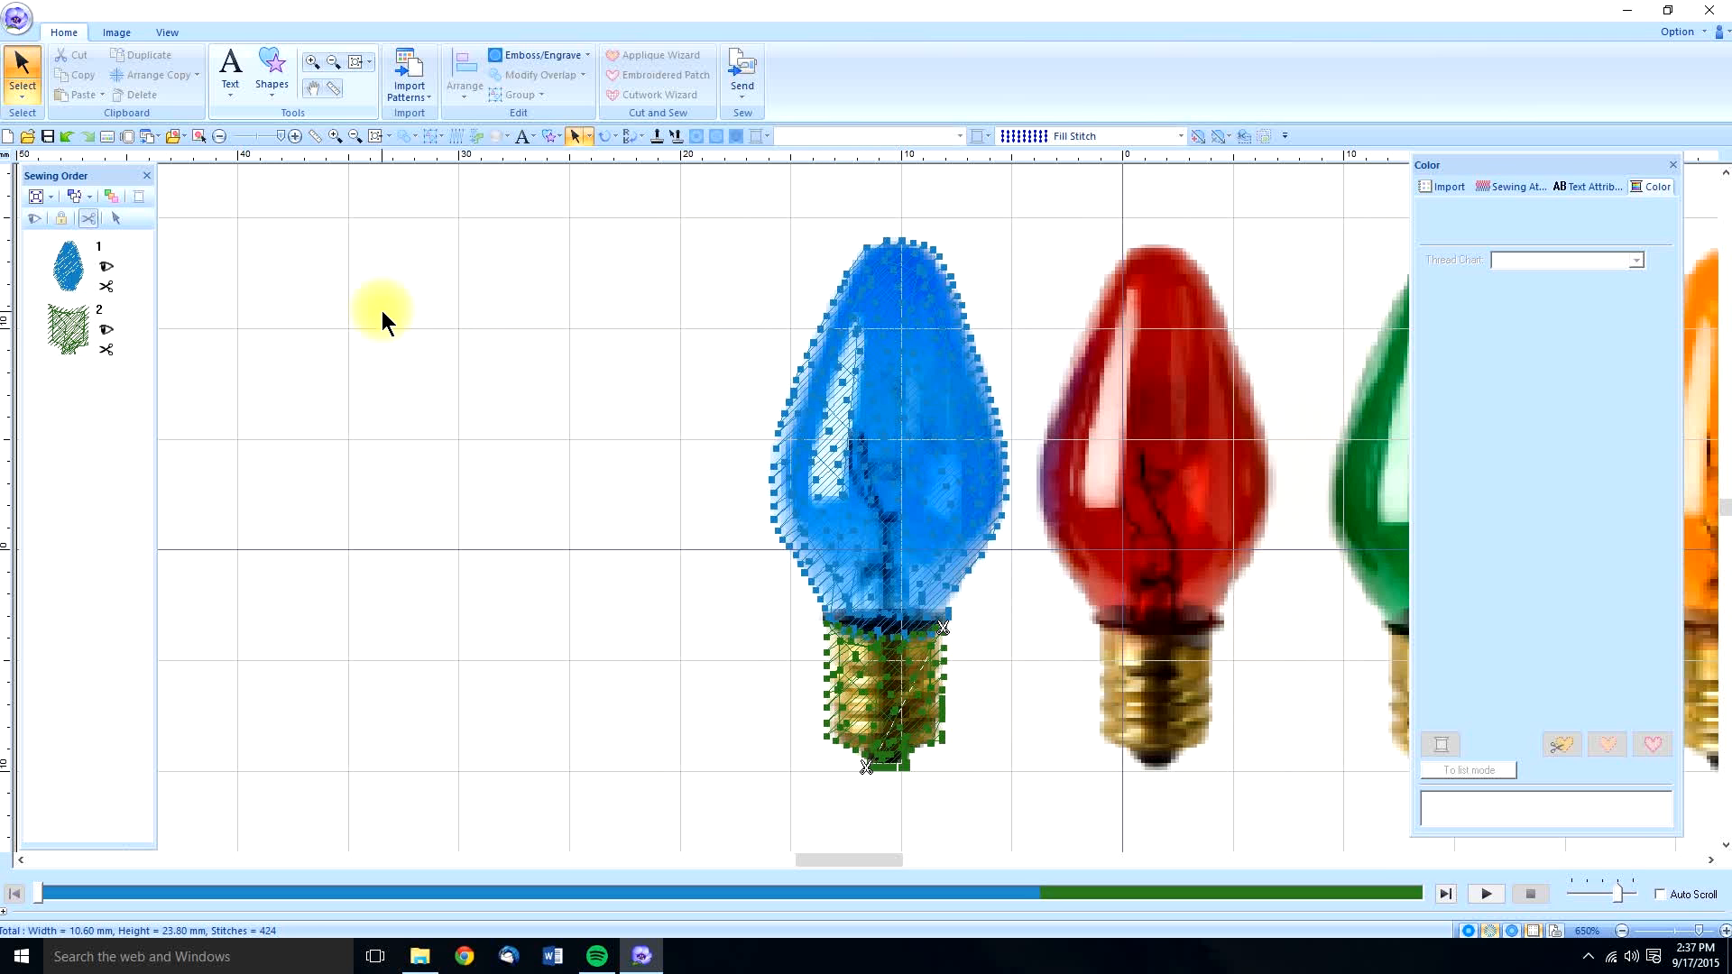
Step: Run a white (001) manual-punch running stitch up the centre of the blue bulb's highlight, from below it to its upper tip
left_click(270, 72)
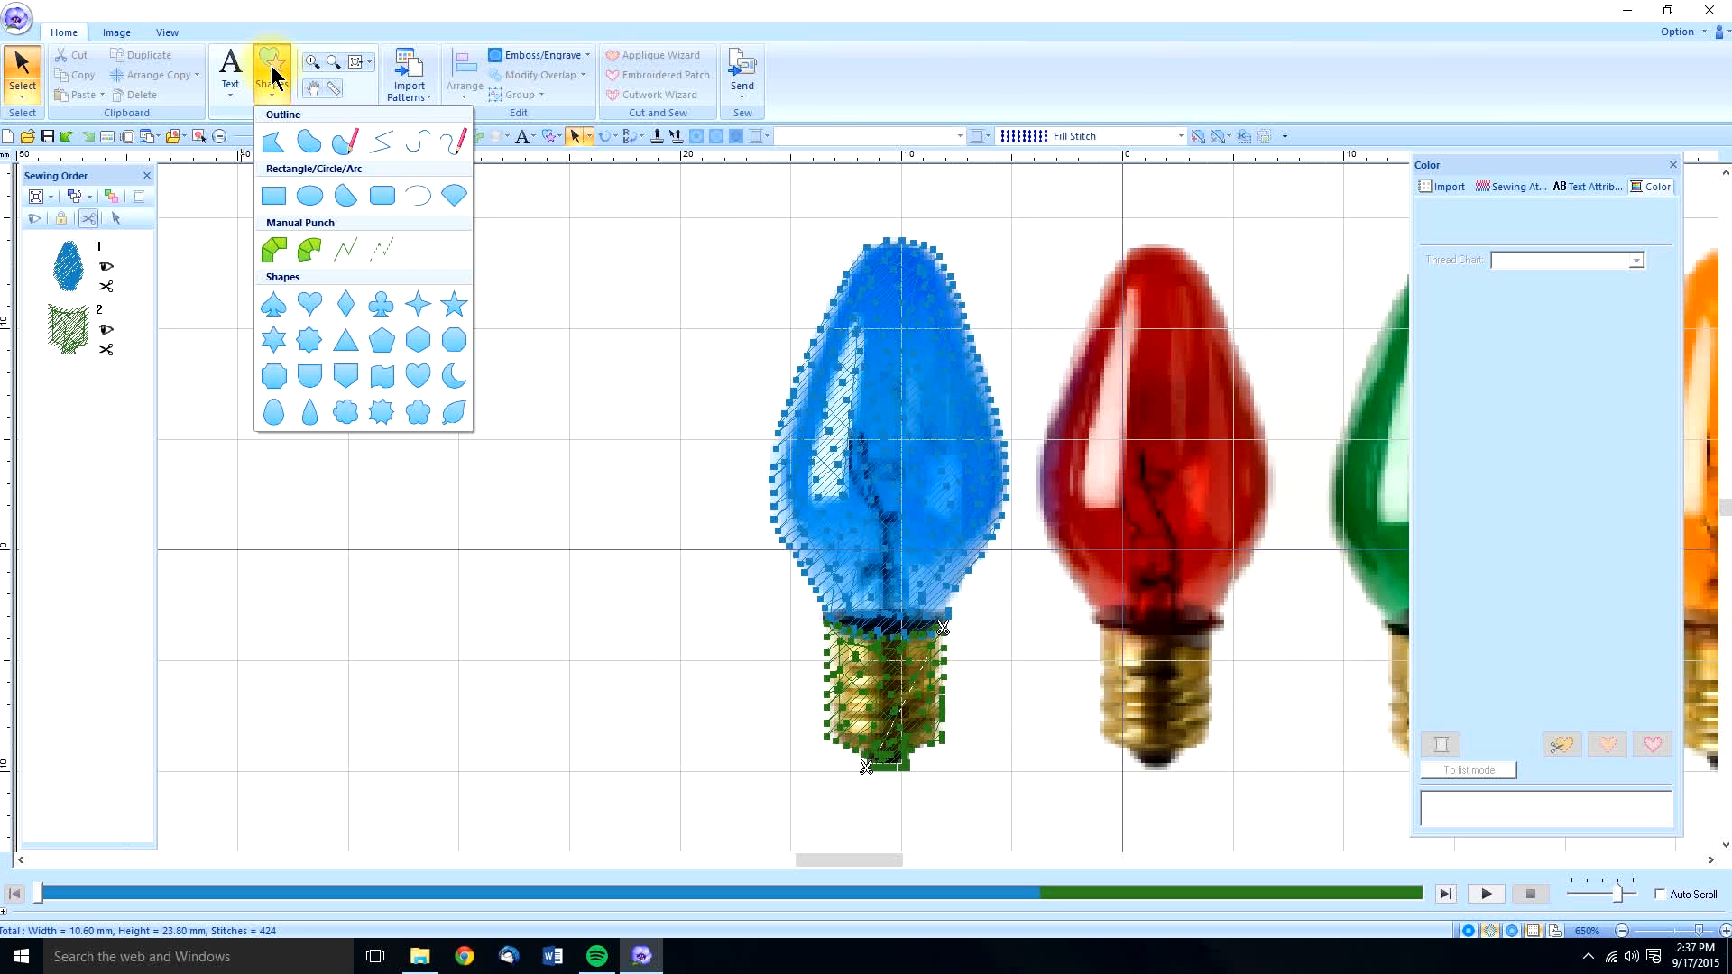
left_click(343, 248)
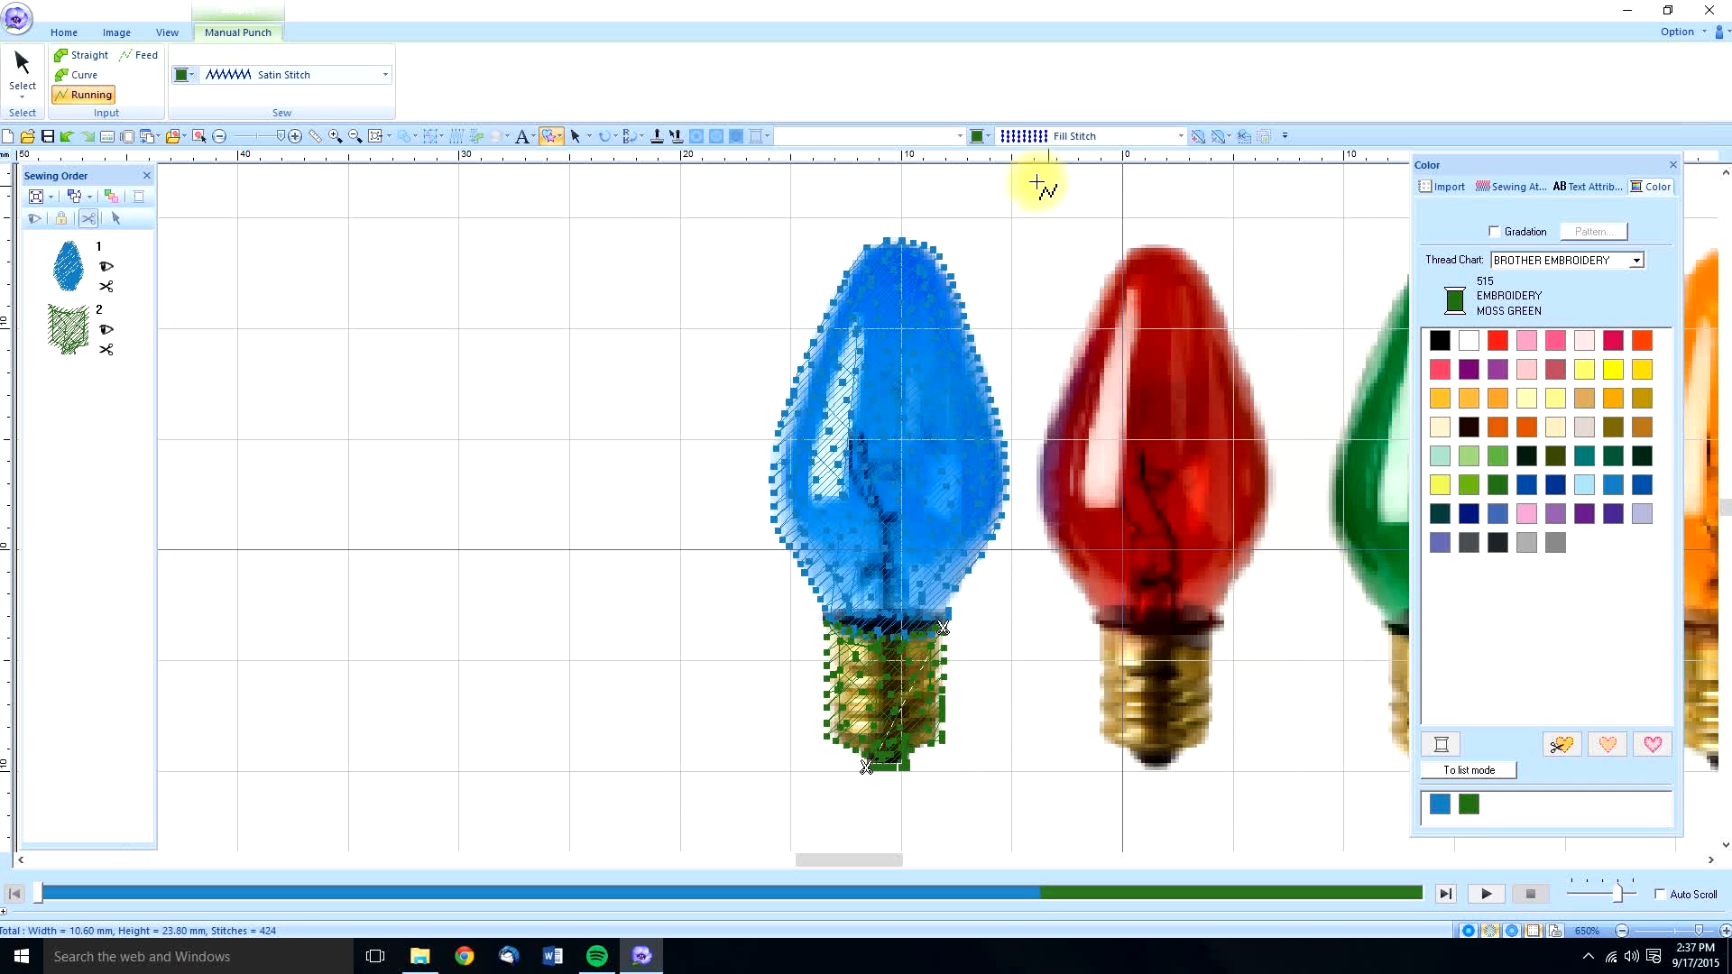
left_click(979, 136)
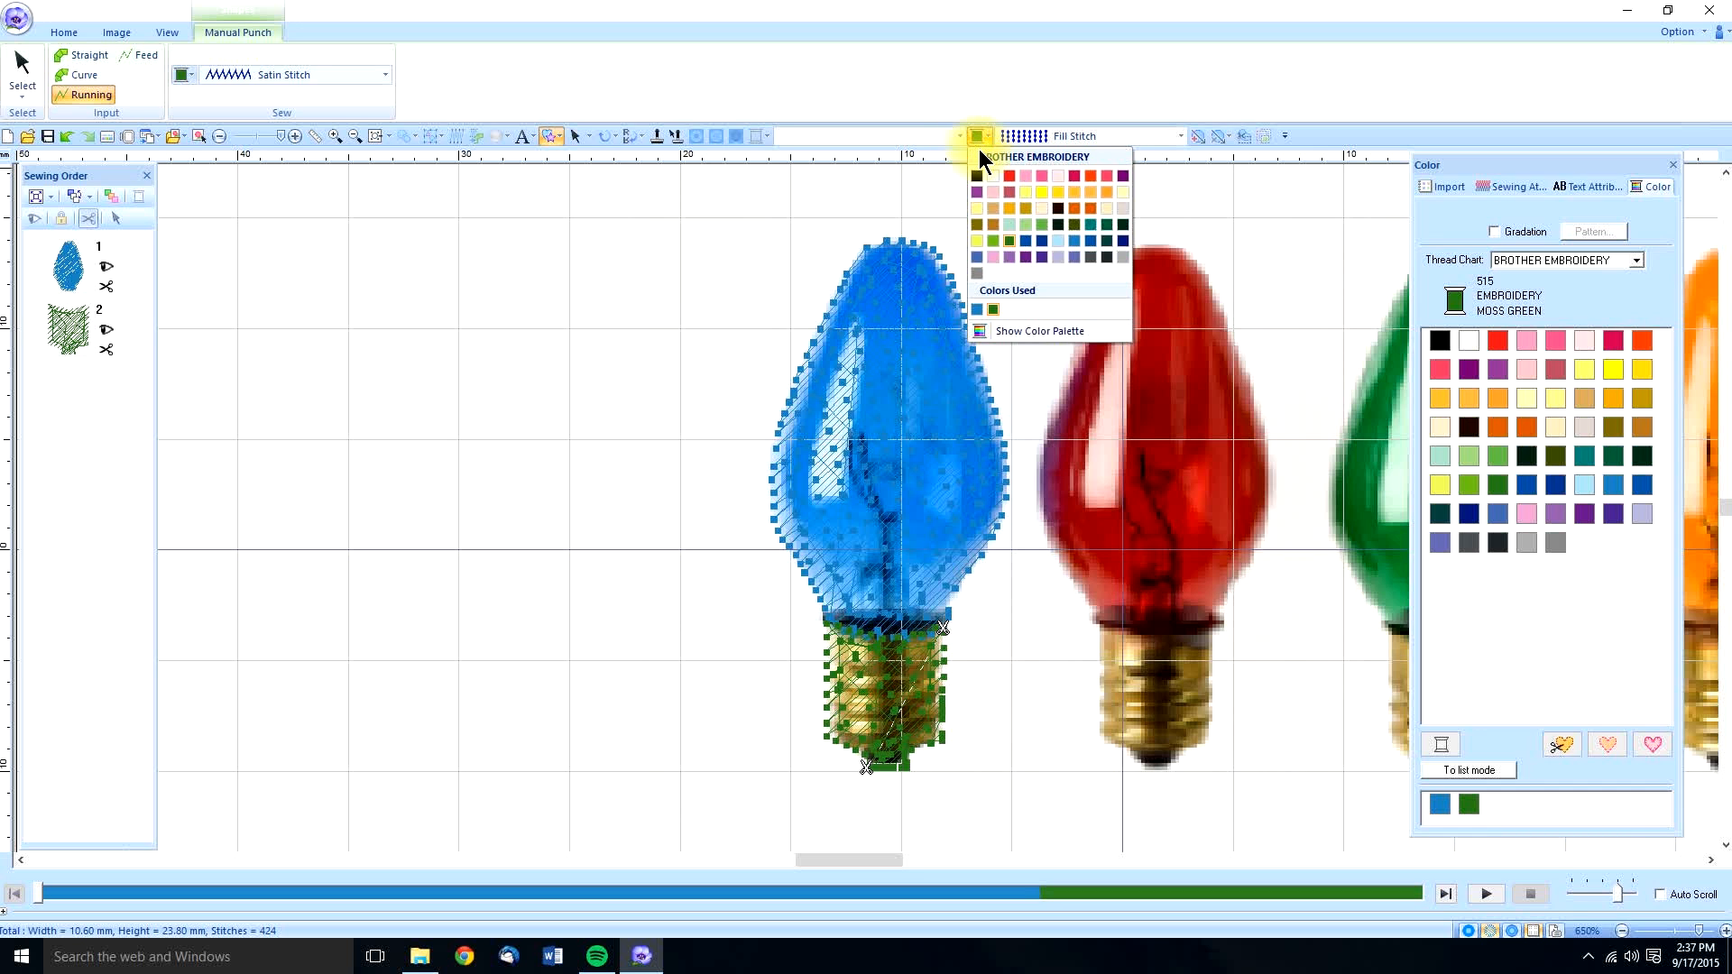
left_click(993, 175)
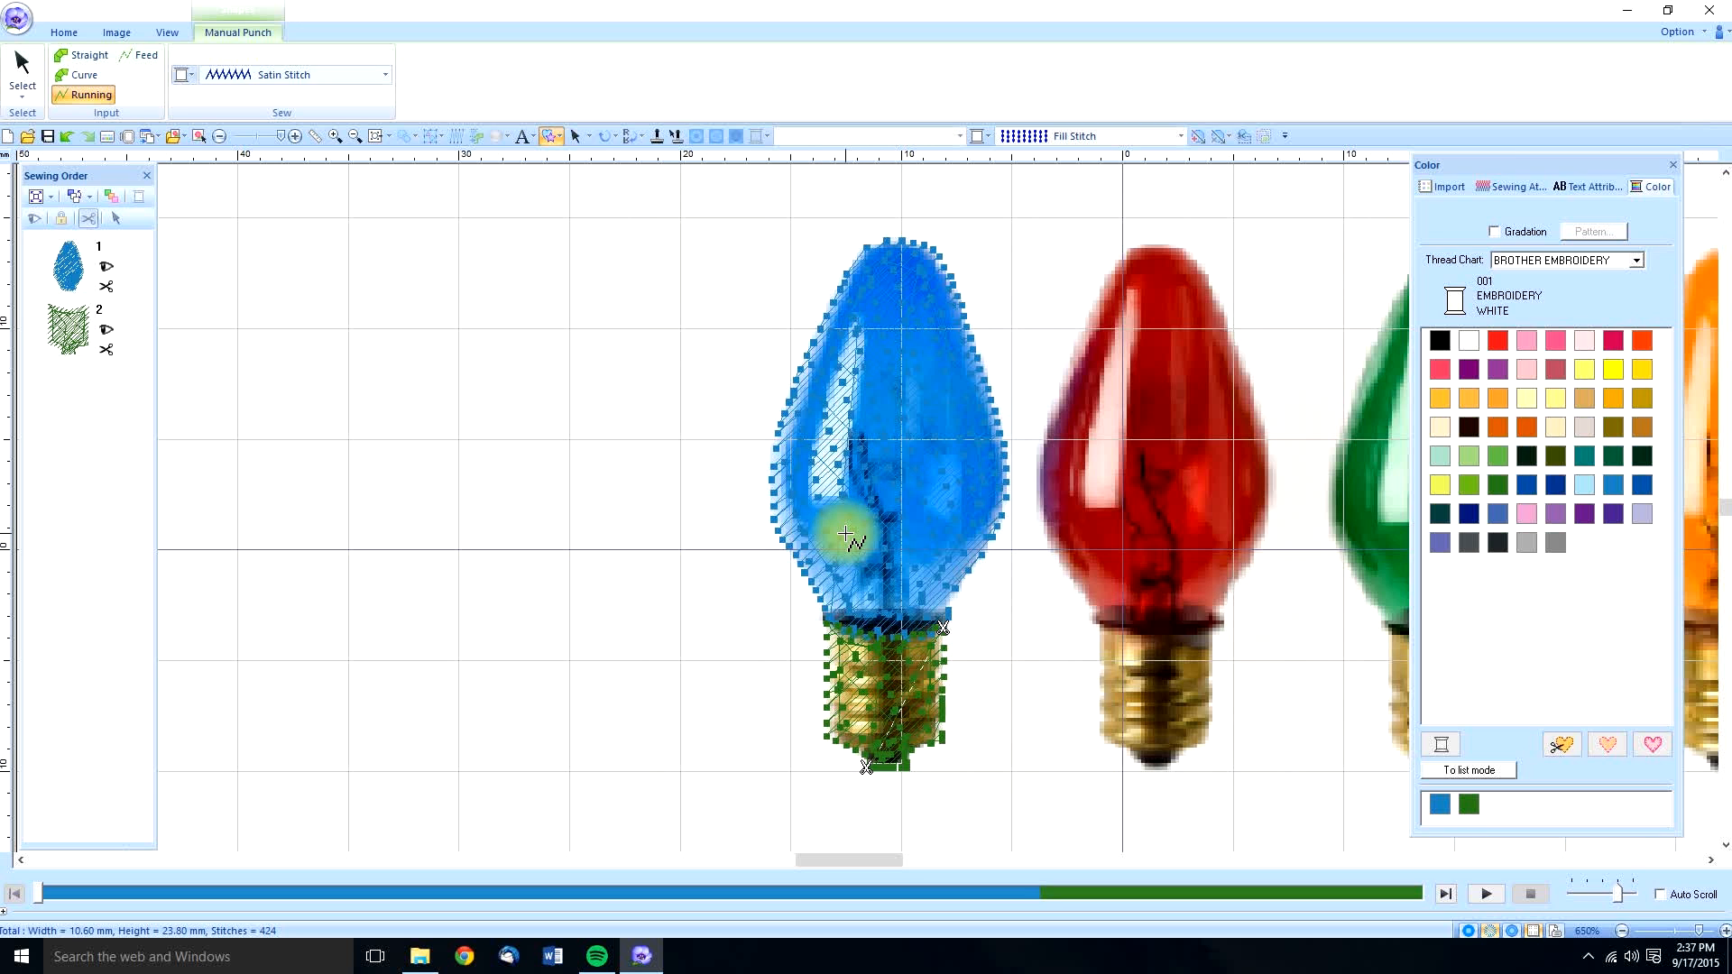
left_click(844, 503)
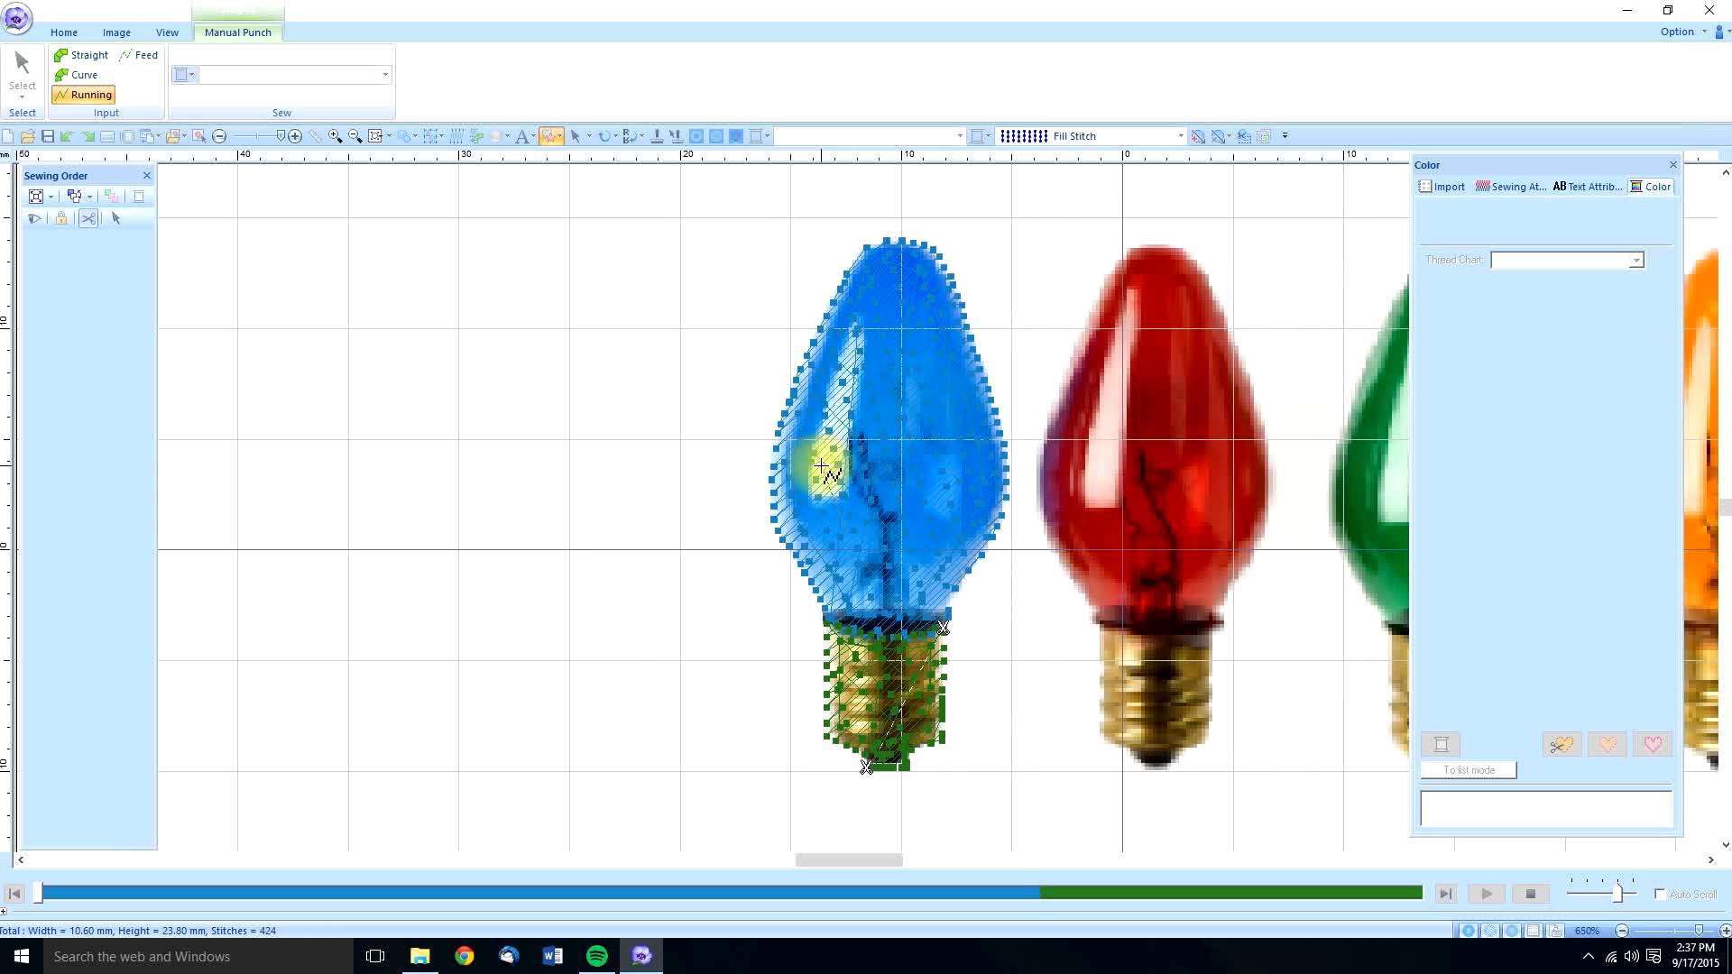
left_click(825, 465)
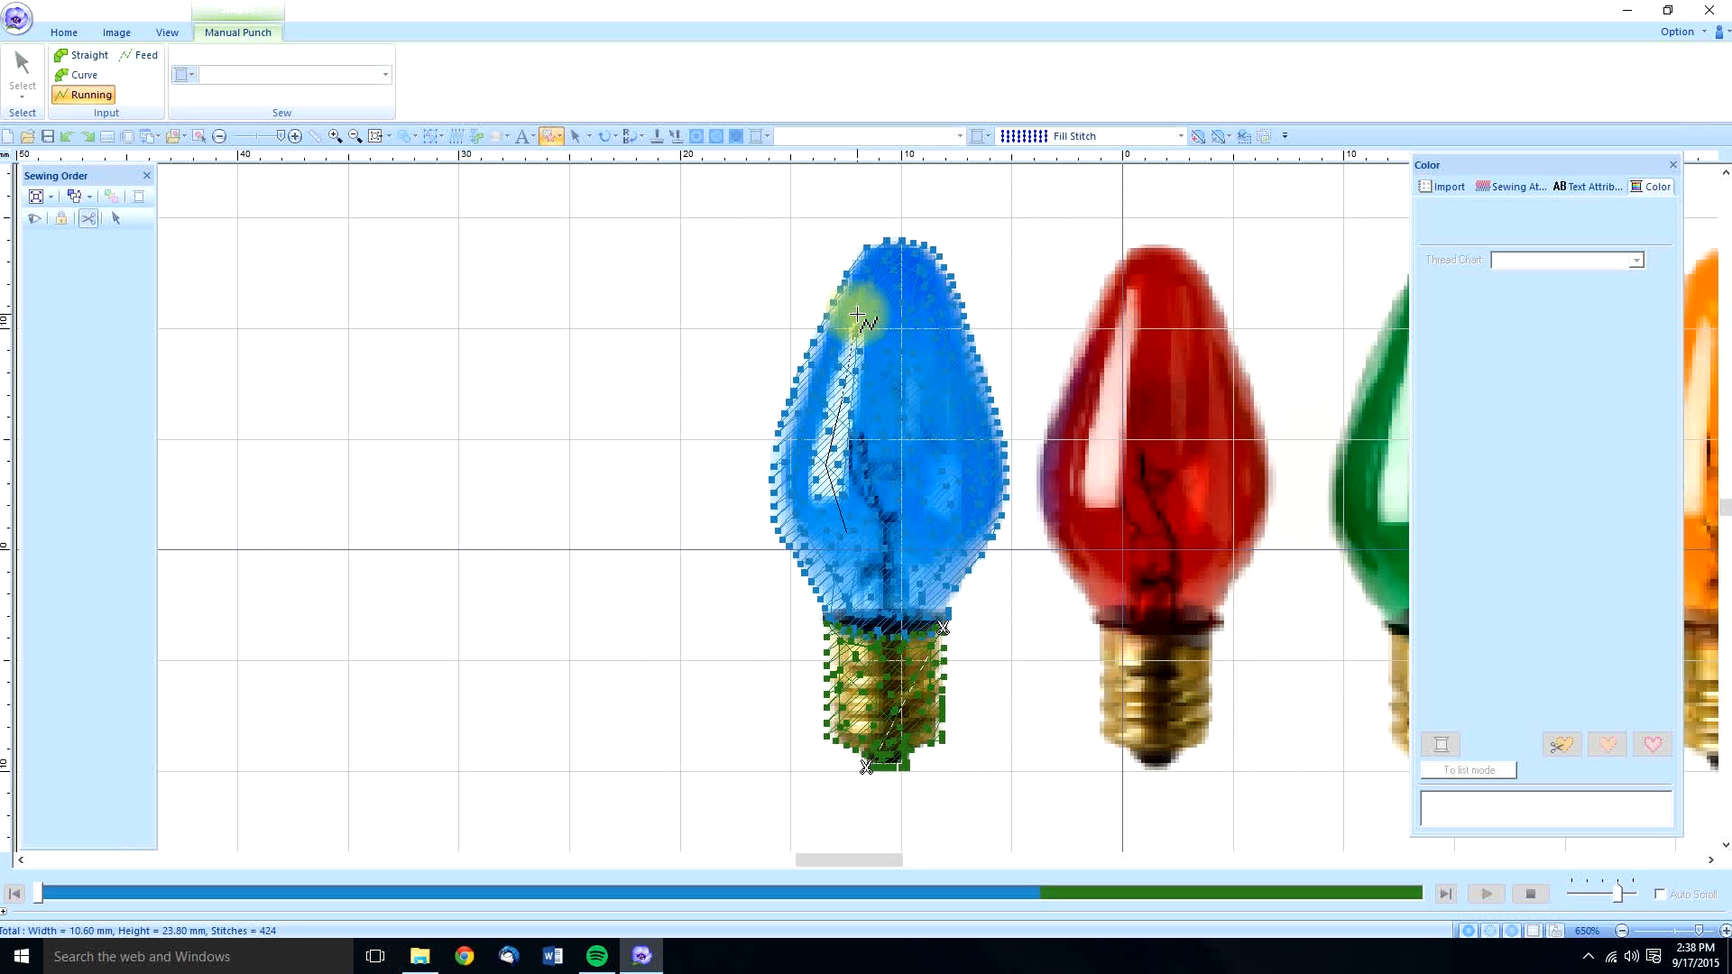
left_click(857, 315)
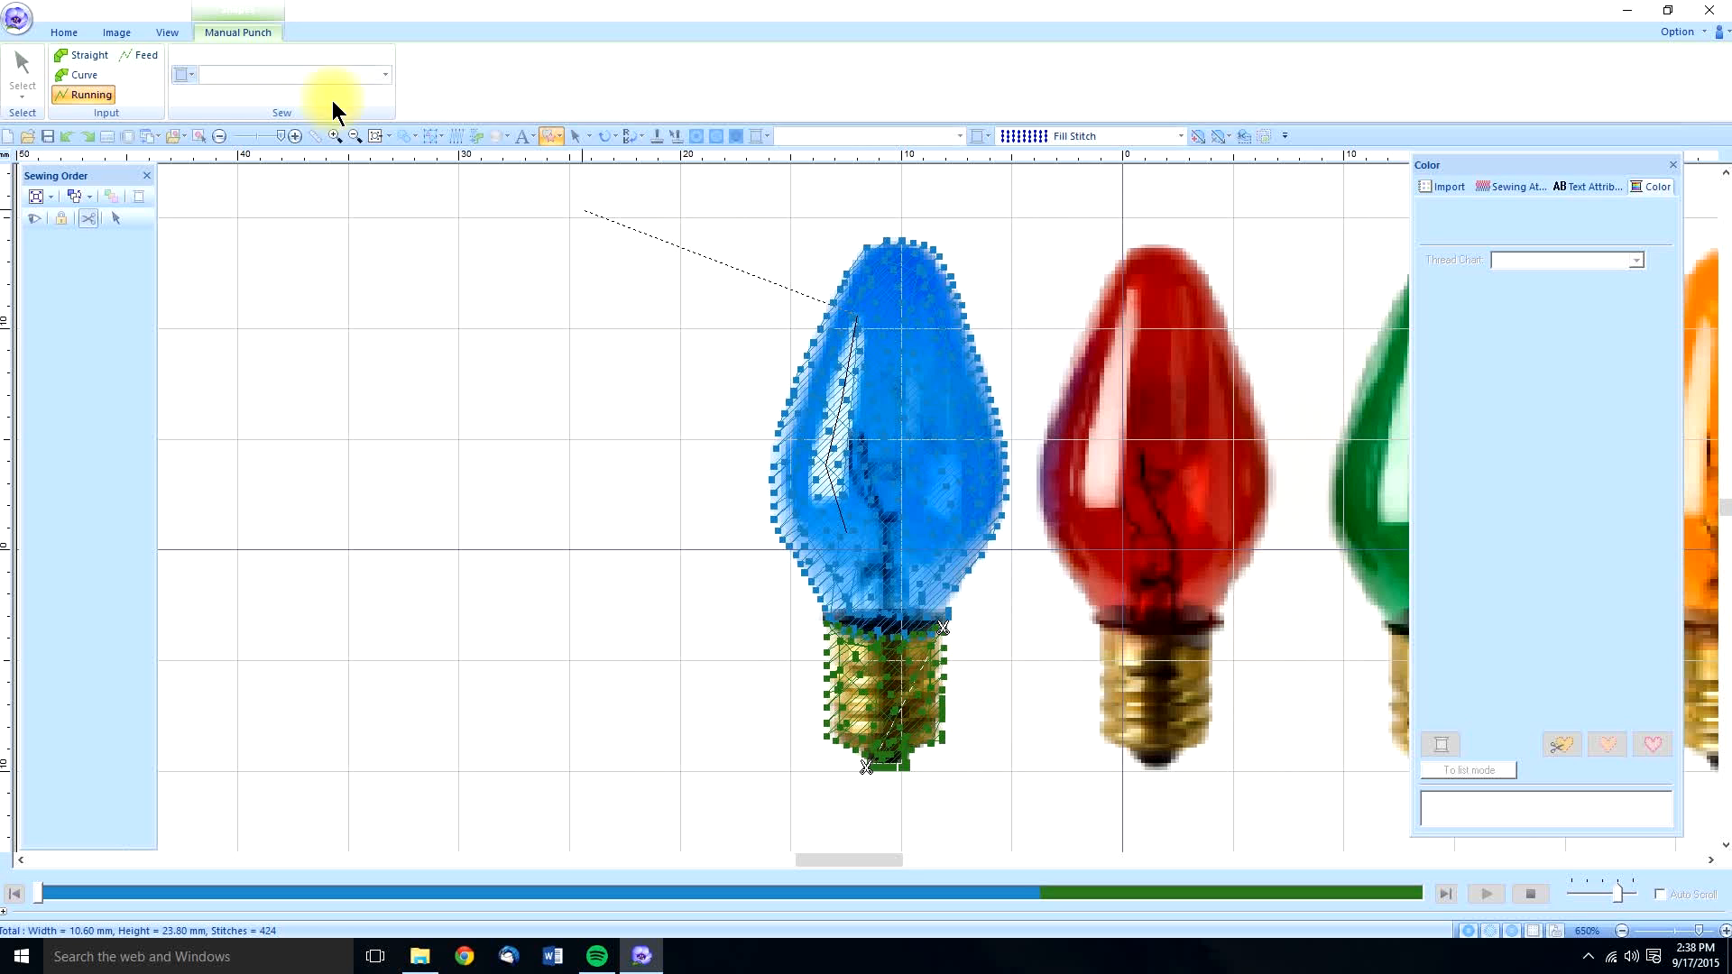
Step: Cover the highlight from its upper tip down to its lower tip with curved manual-punch satin stitch, finish the shape and deselect it
left_click(77, 72)
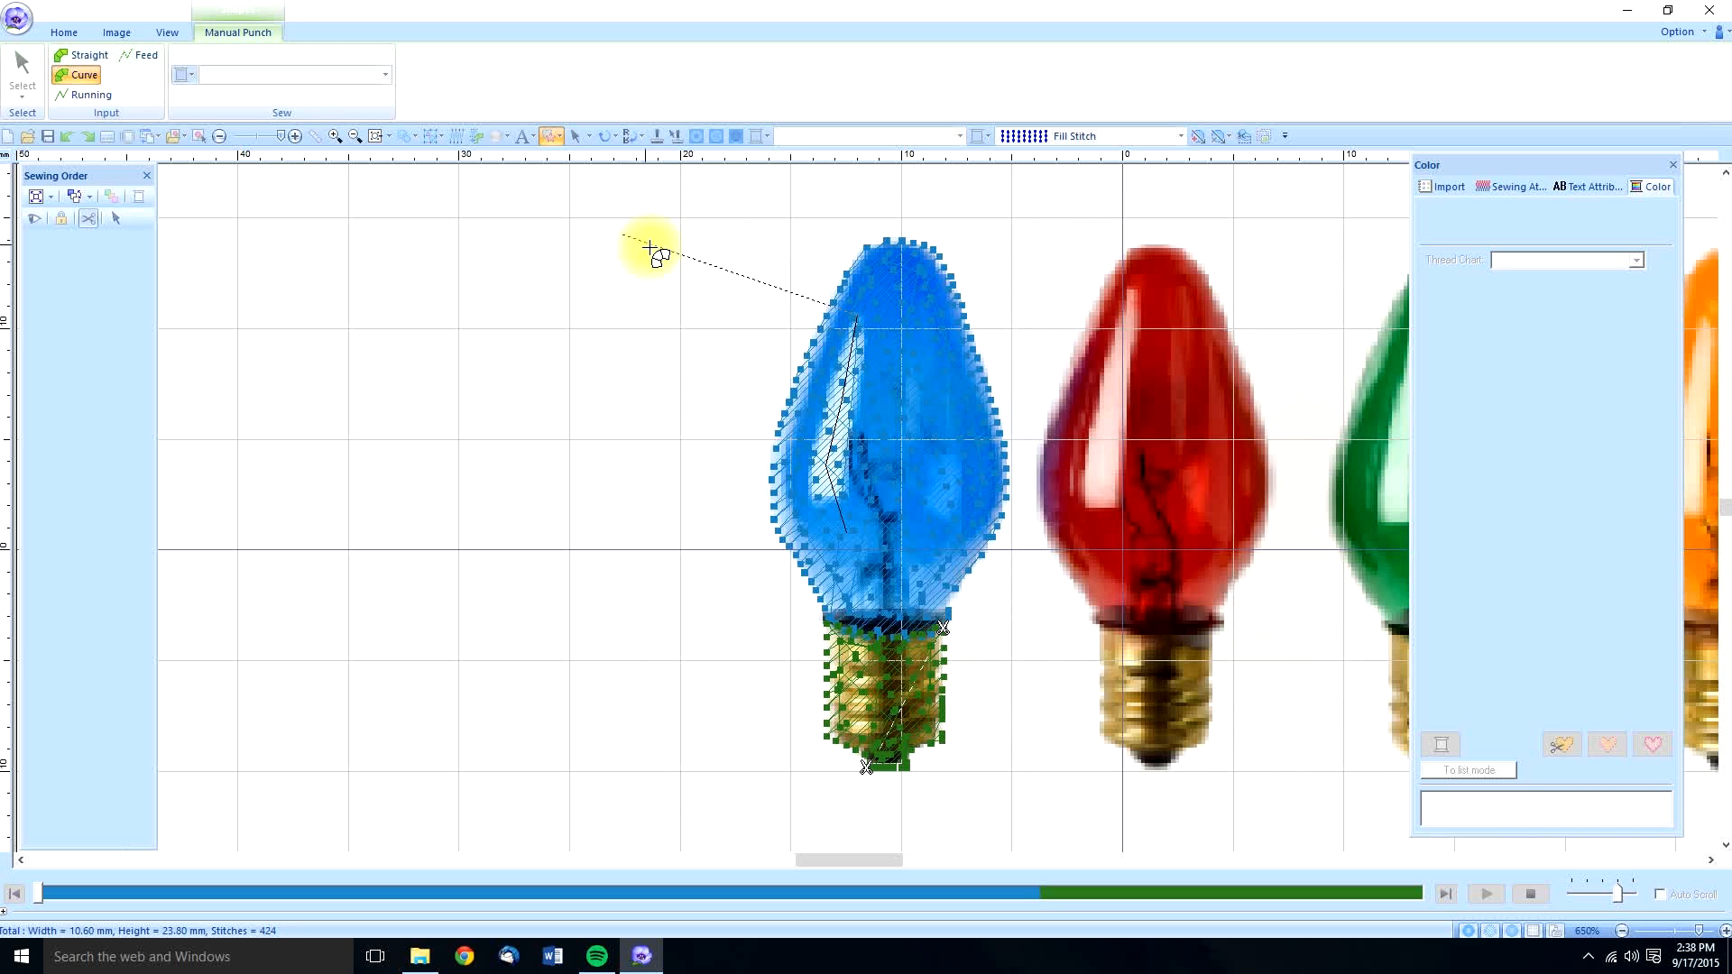
left_click(860, 321)
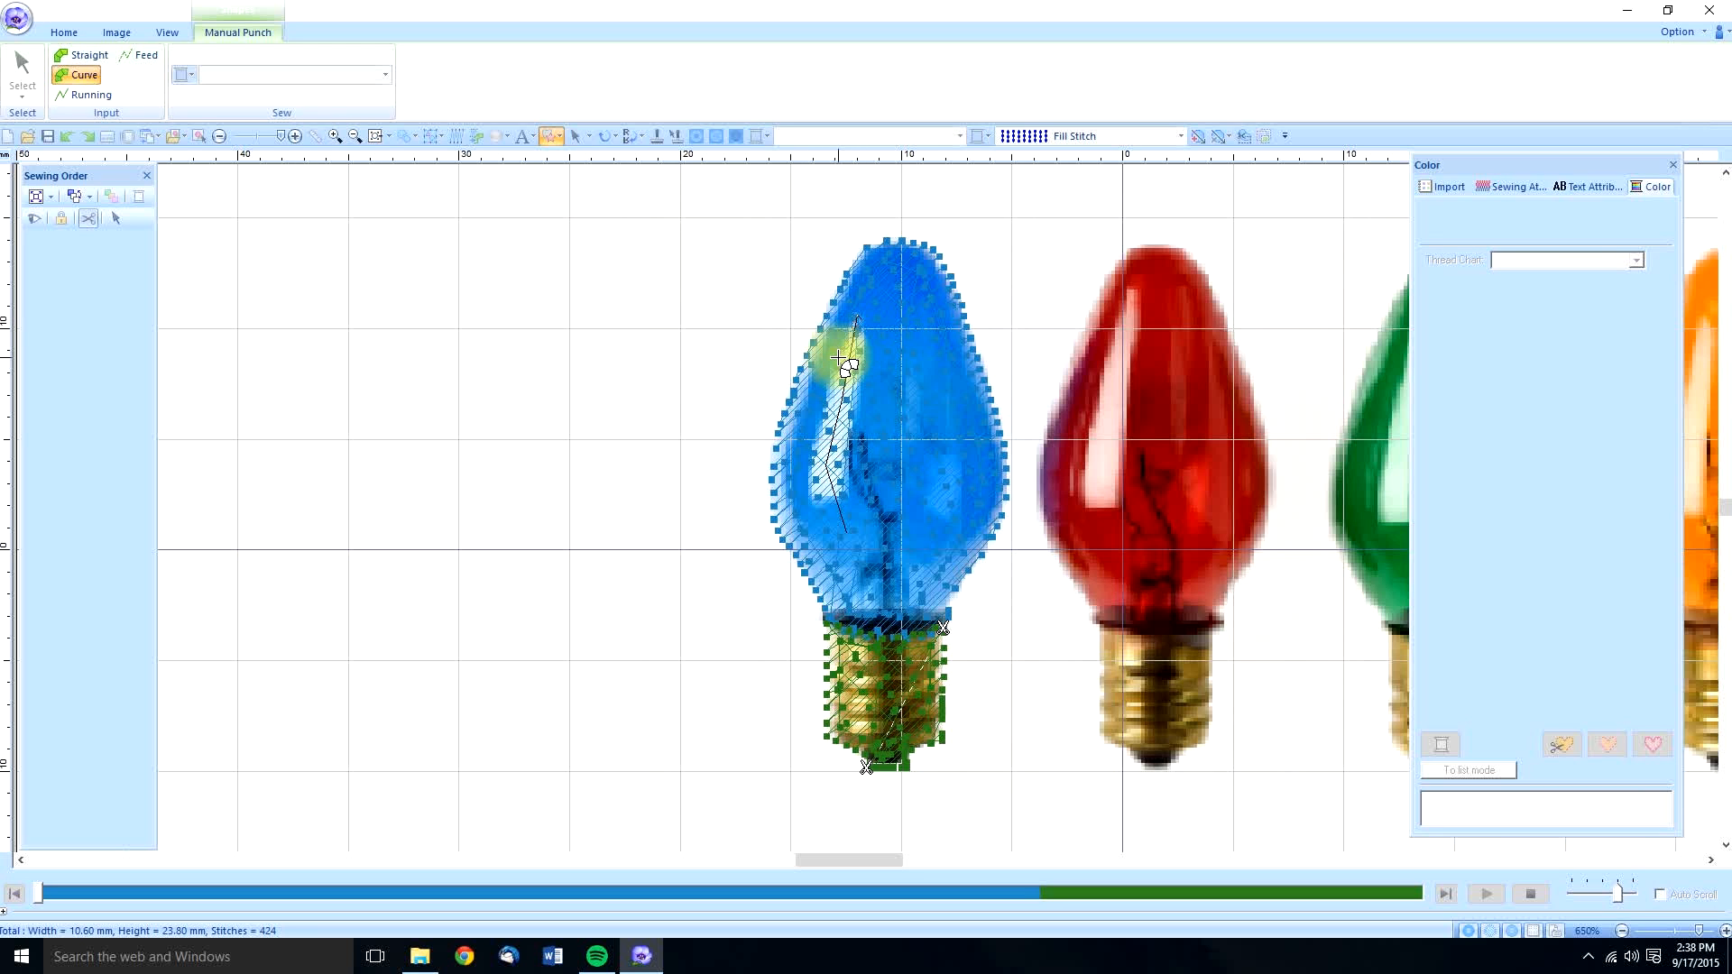
left_click(845, 358)
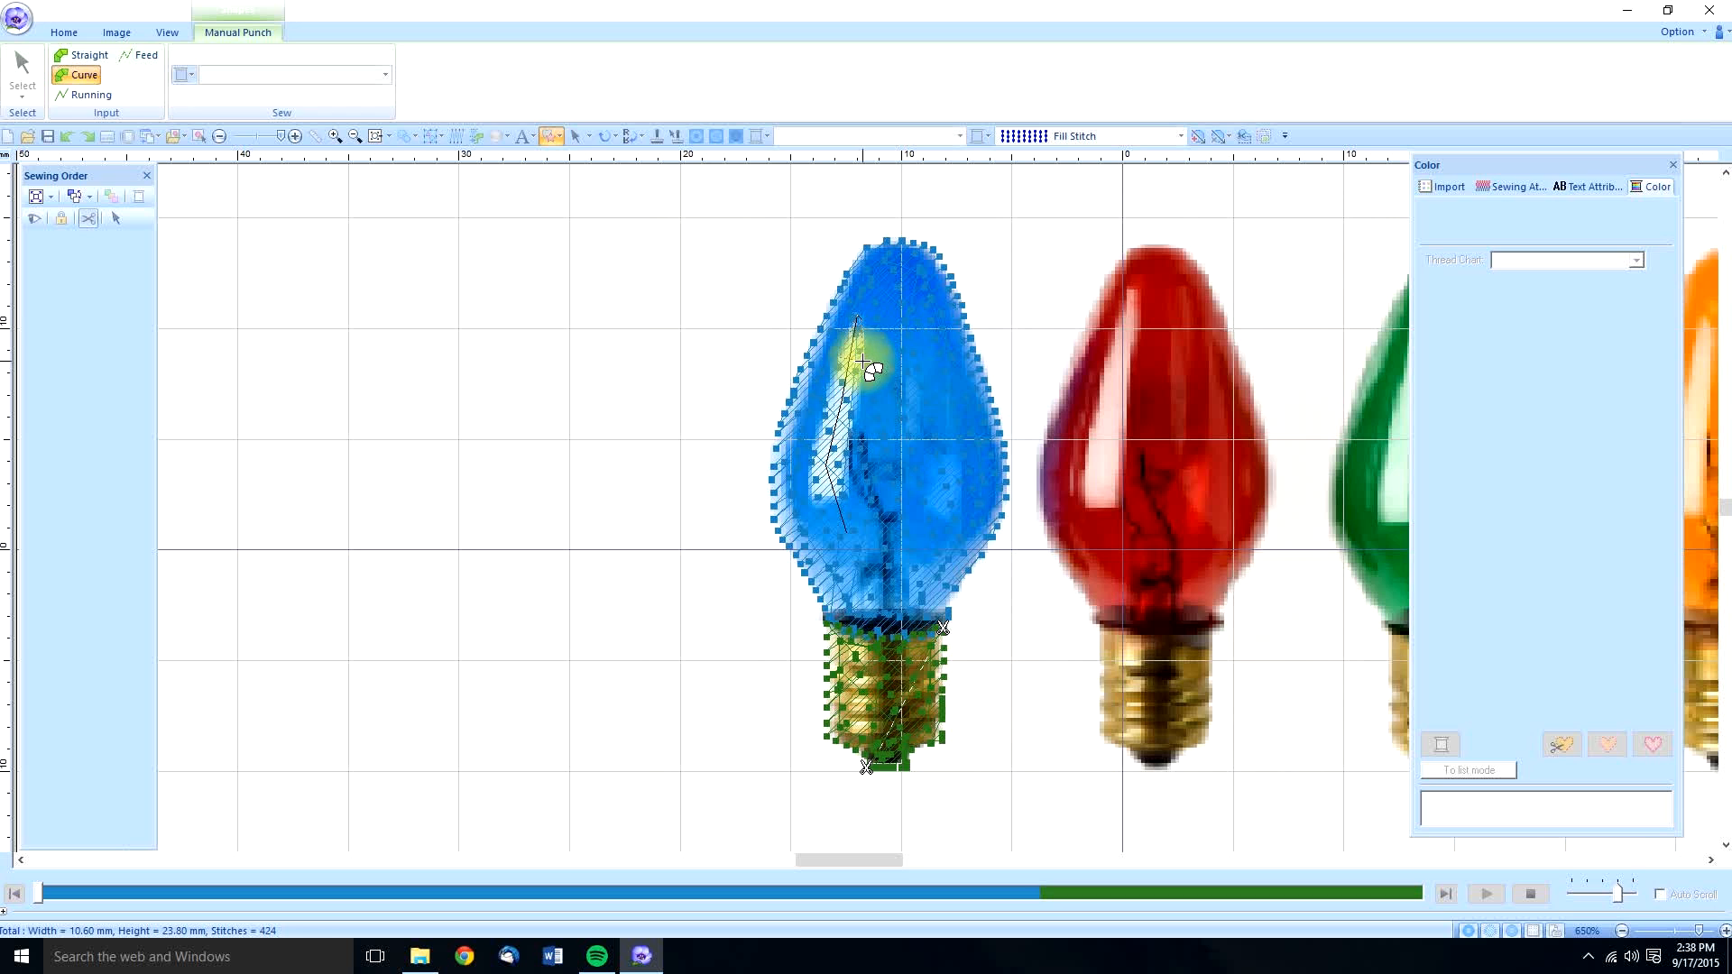
left_click(816, 424)
left_click(813, 483)
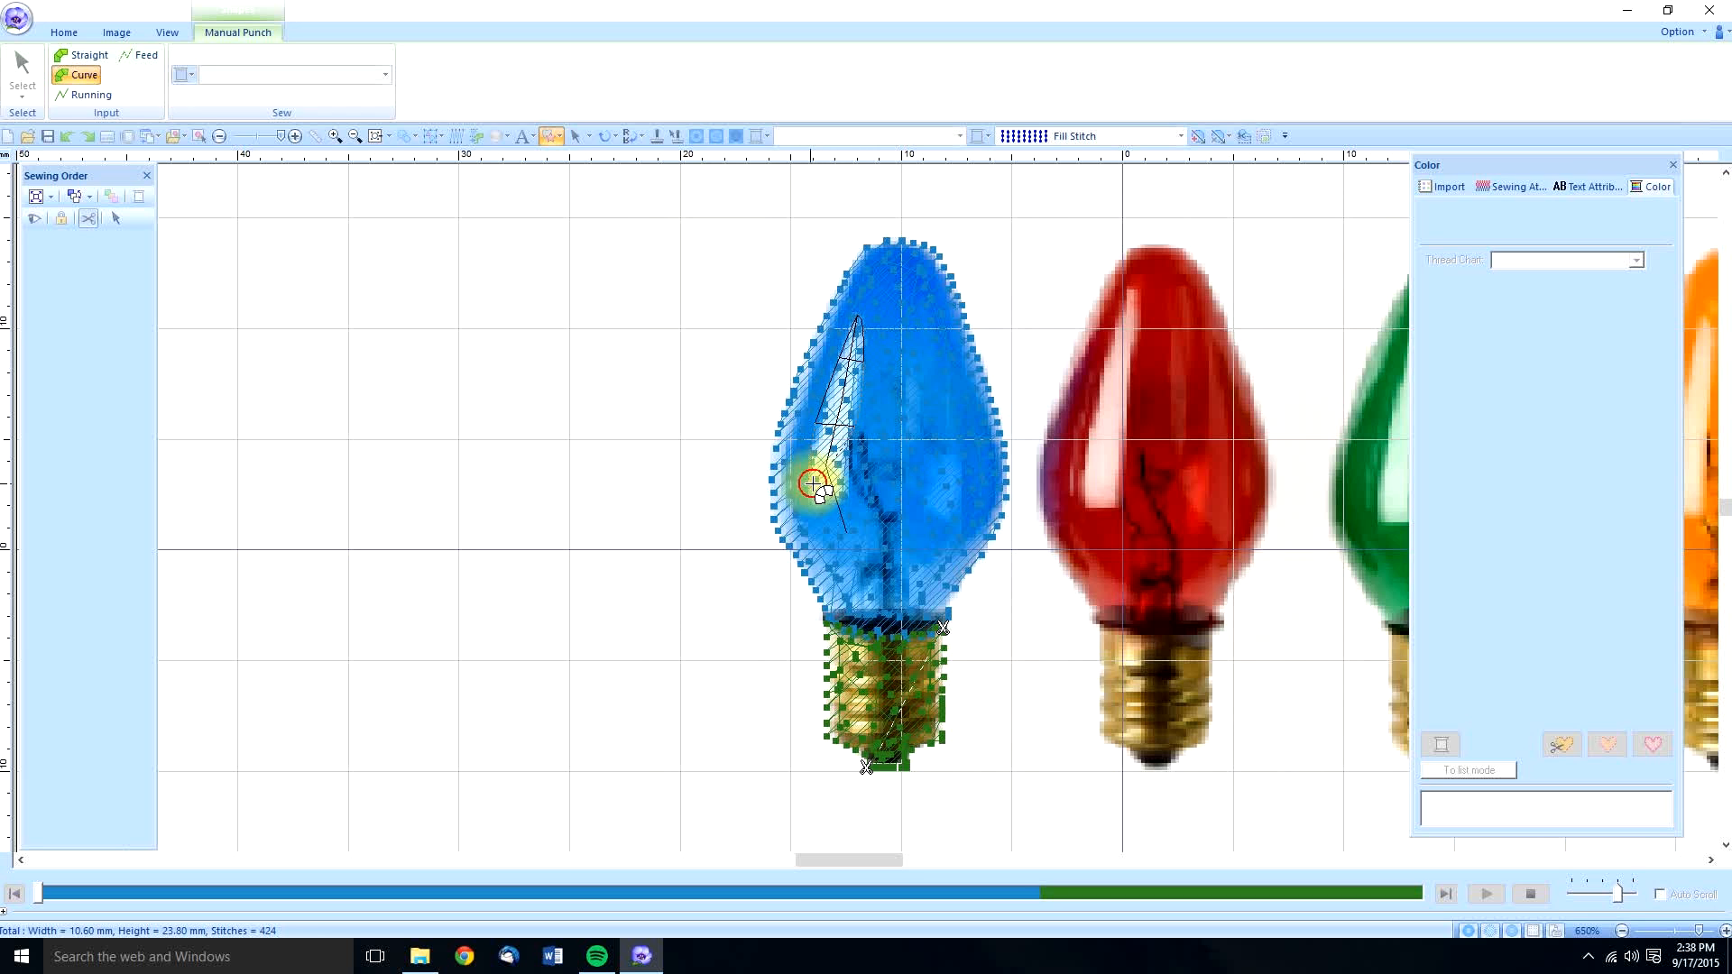
left_click(845, 467)
left_click(853, 549)
double_click(855, 548)
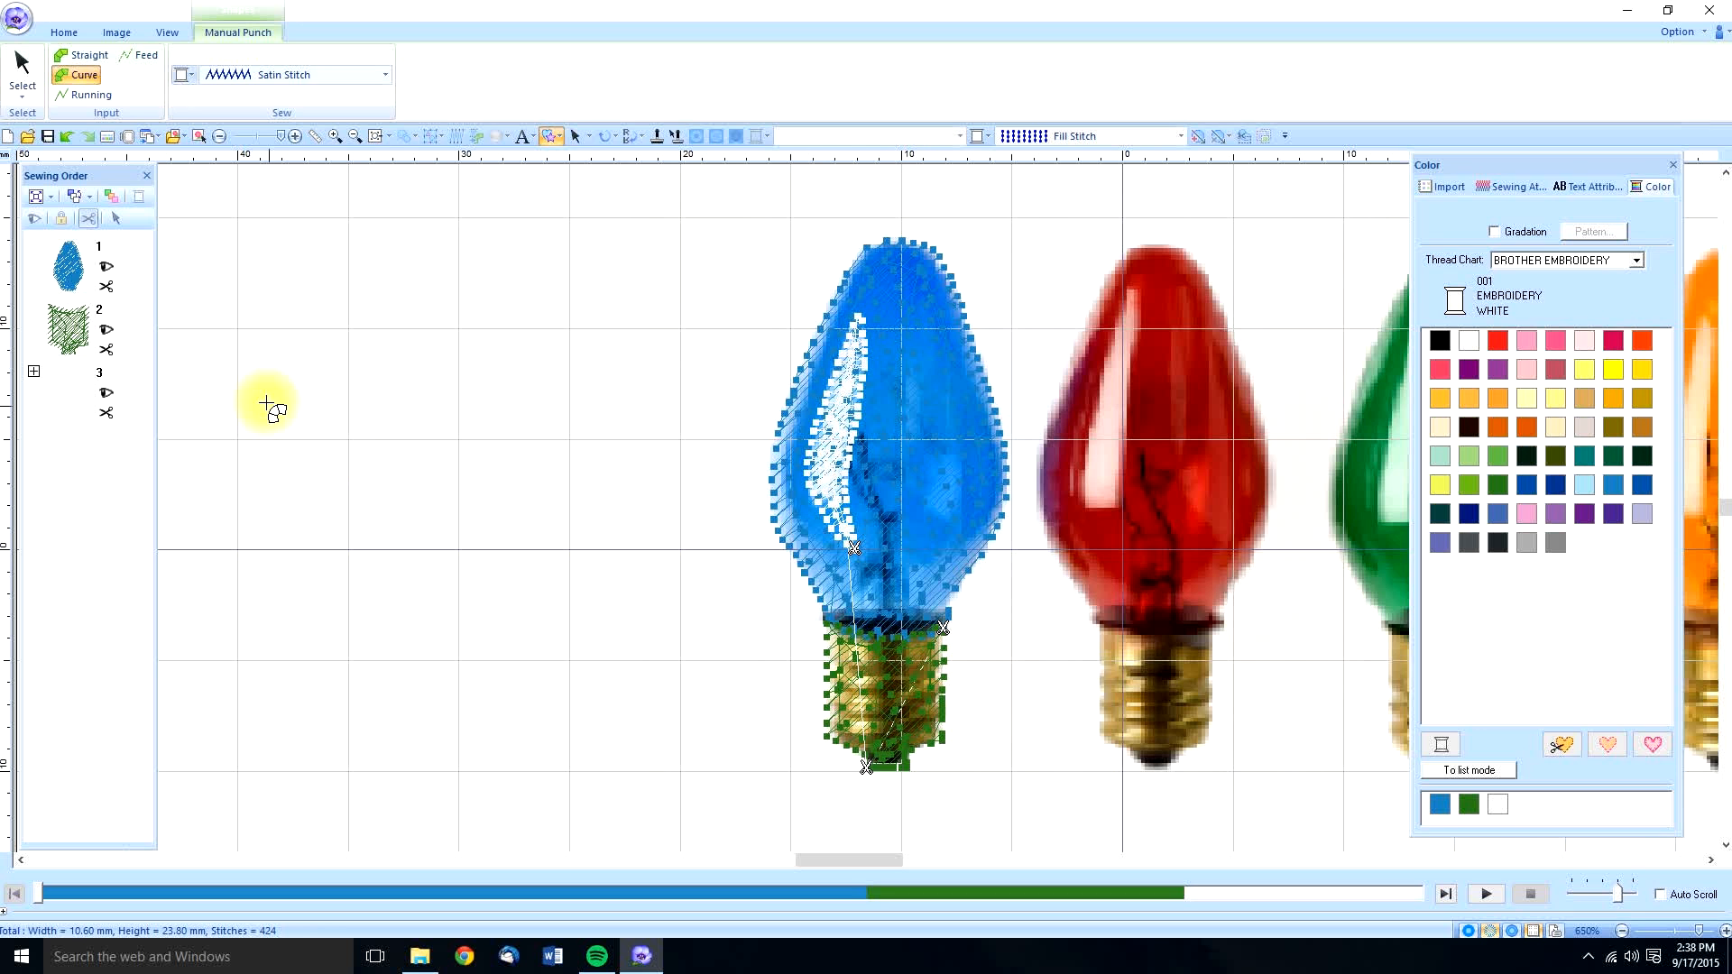
left_click(21, 67)
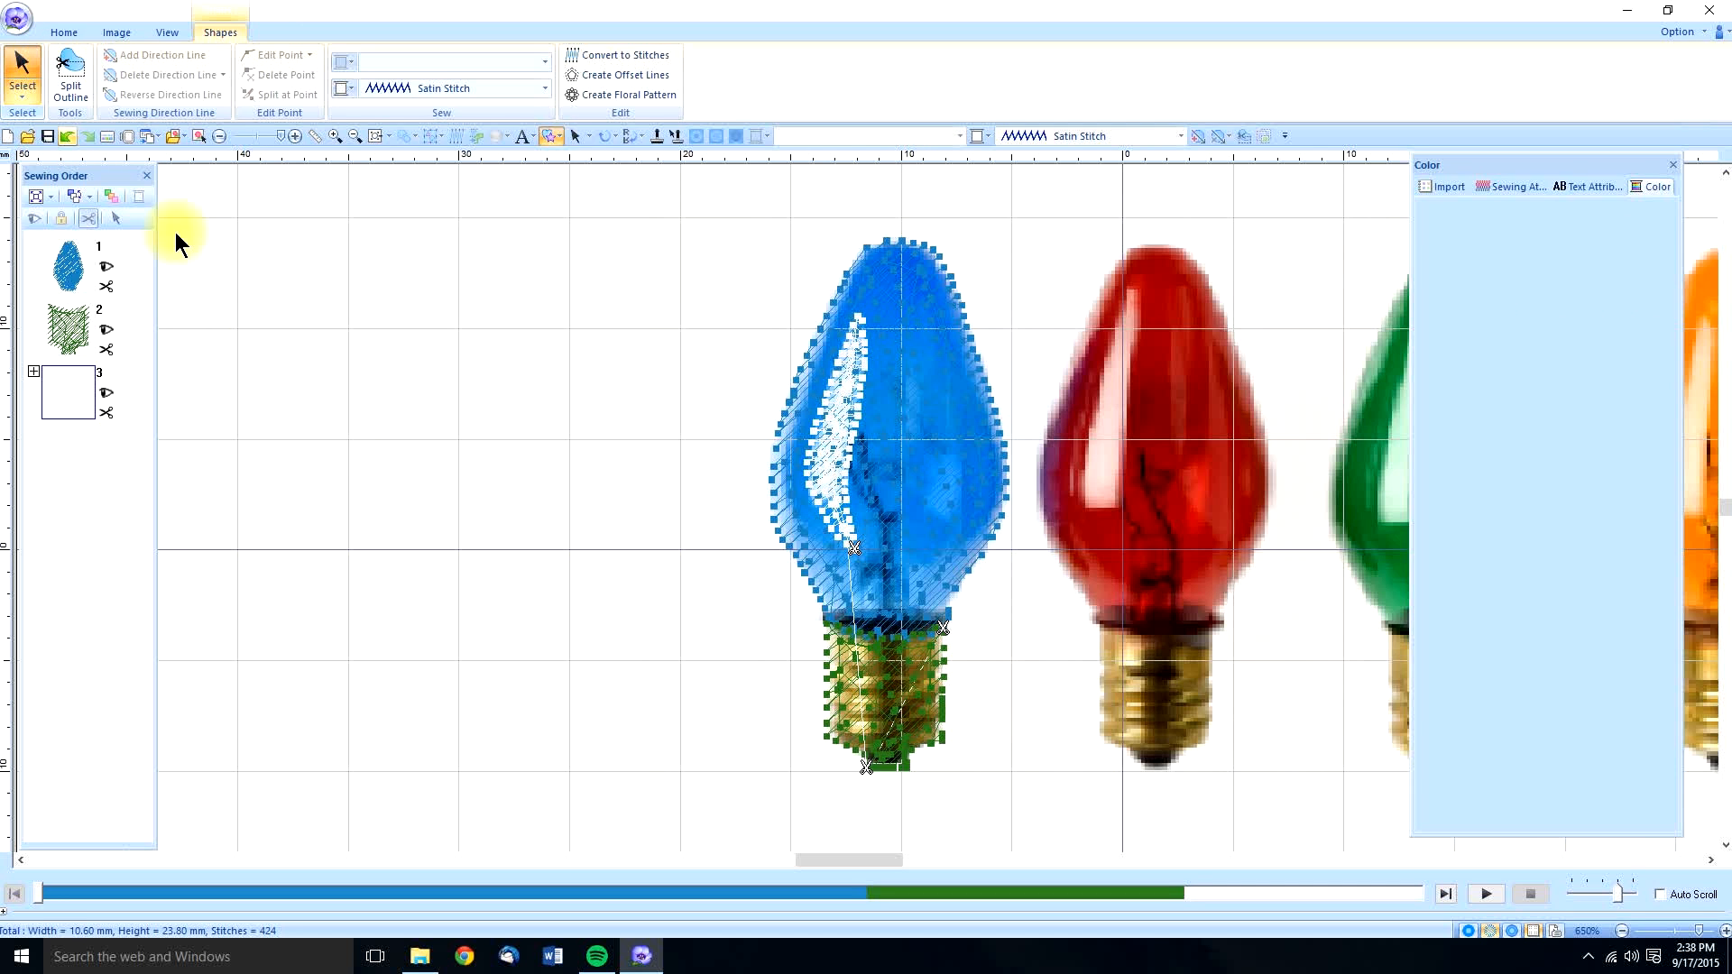
left_click(658, 462)
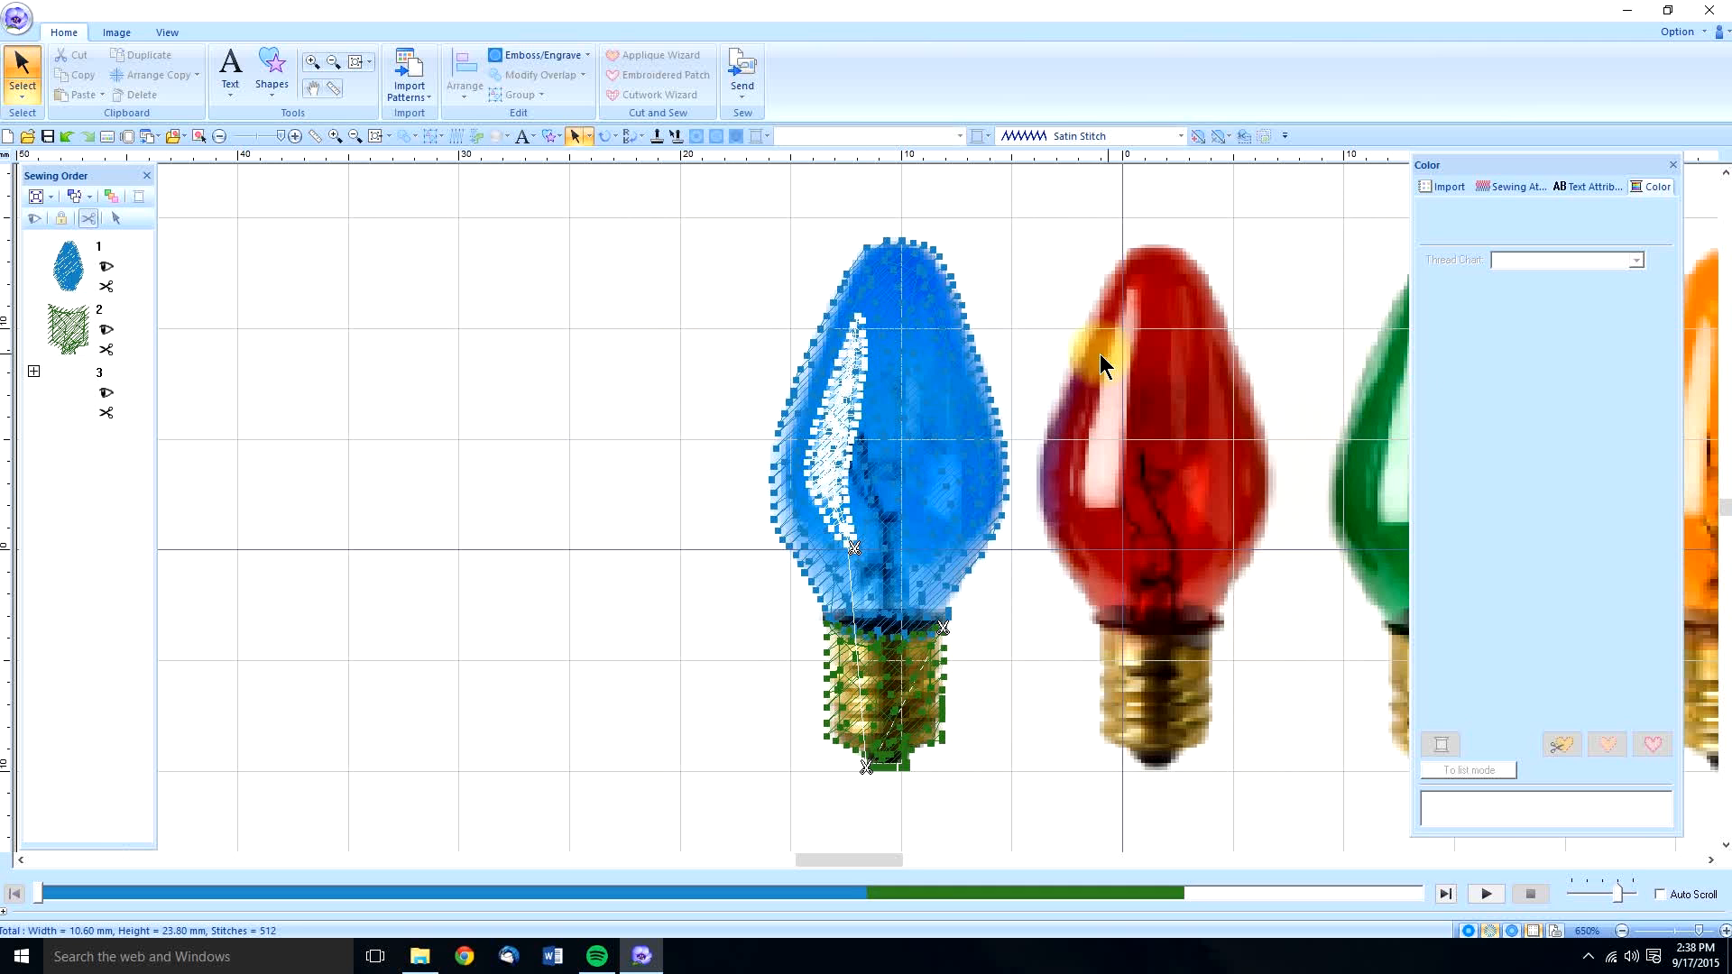
Step: Group the blue bulb's glass, base and highlight into one object
left_click(355, 62)
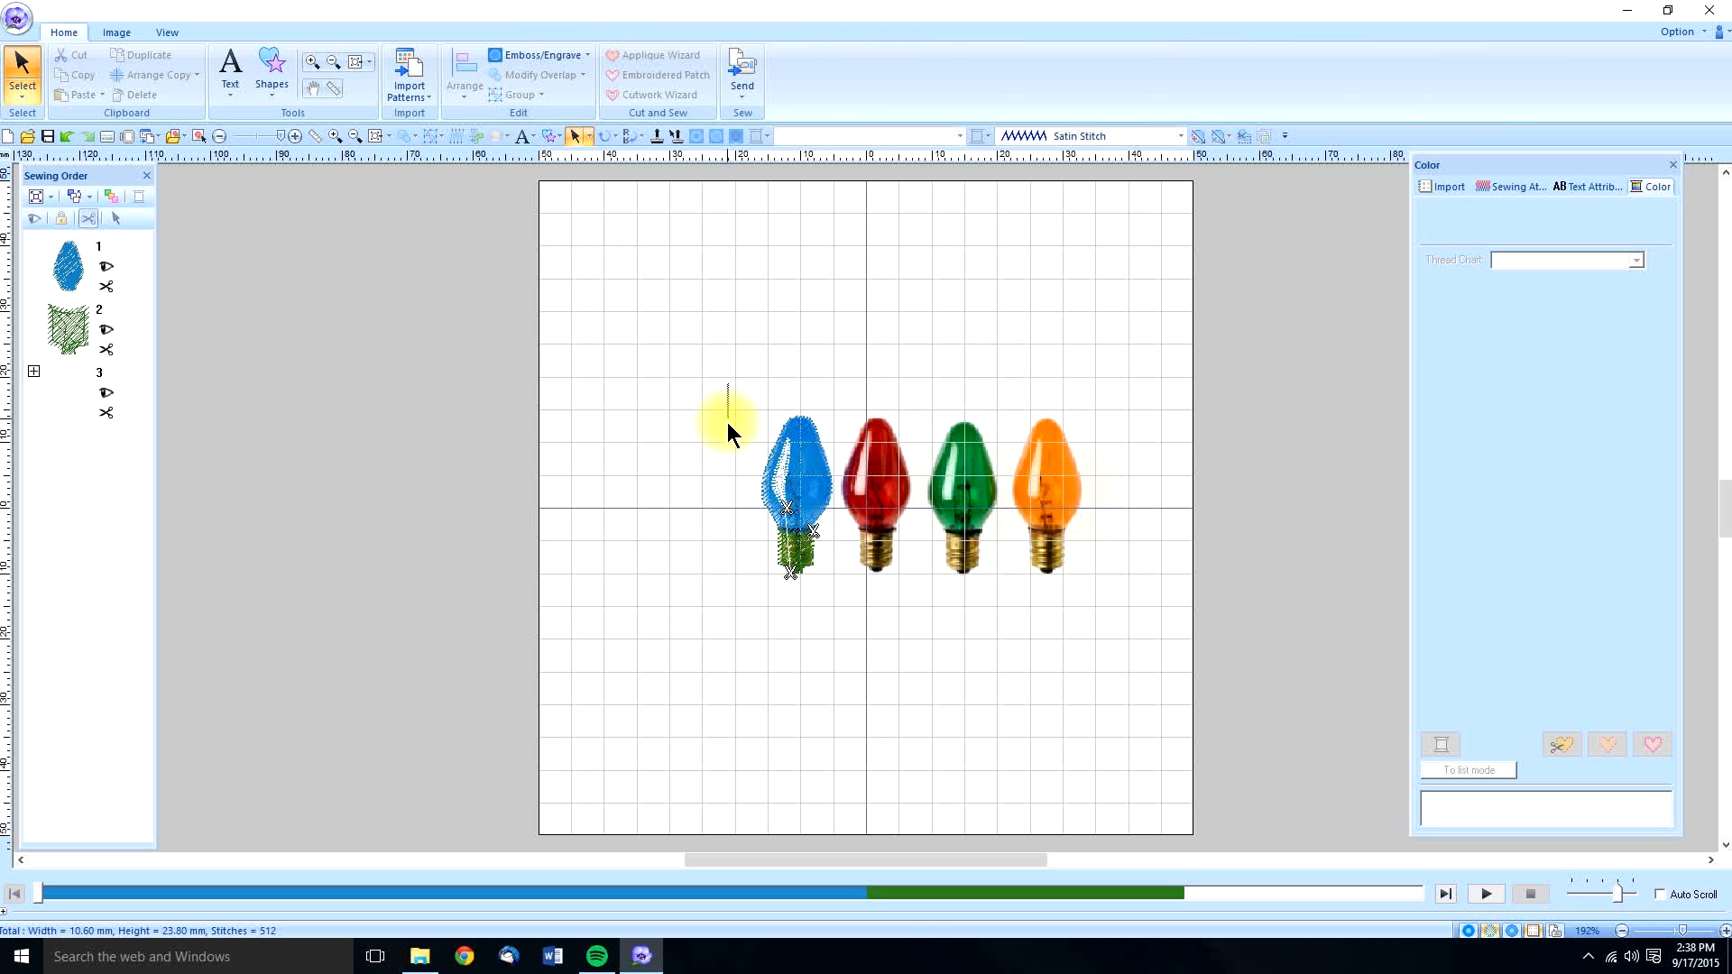
left_click_drag(729, 566, 869, 621)
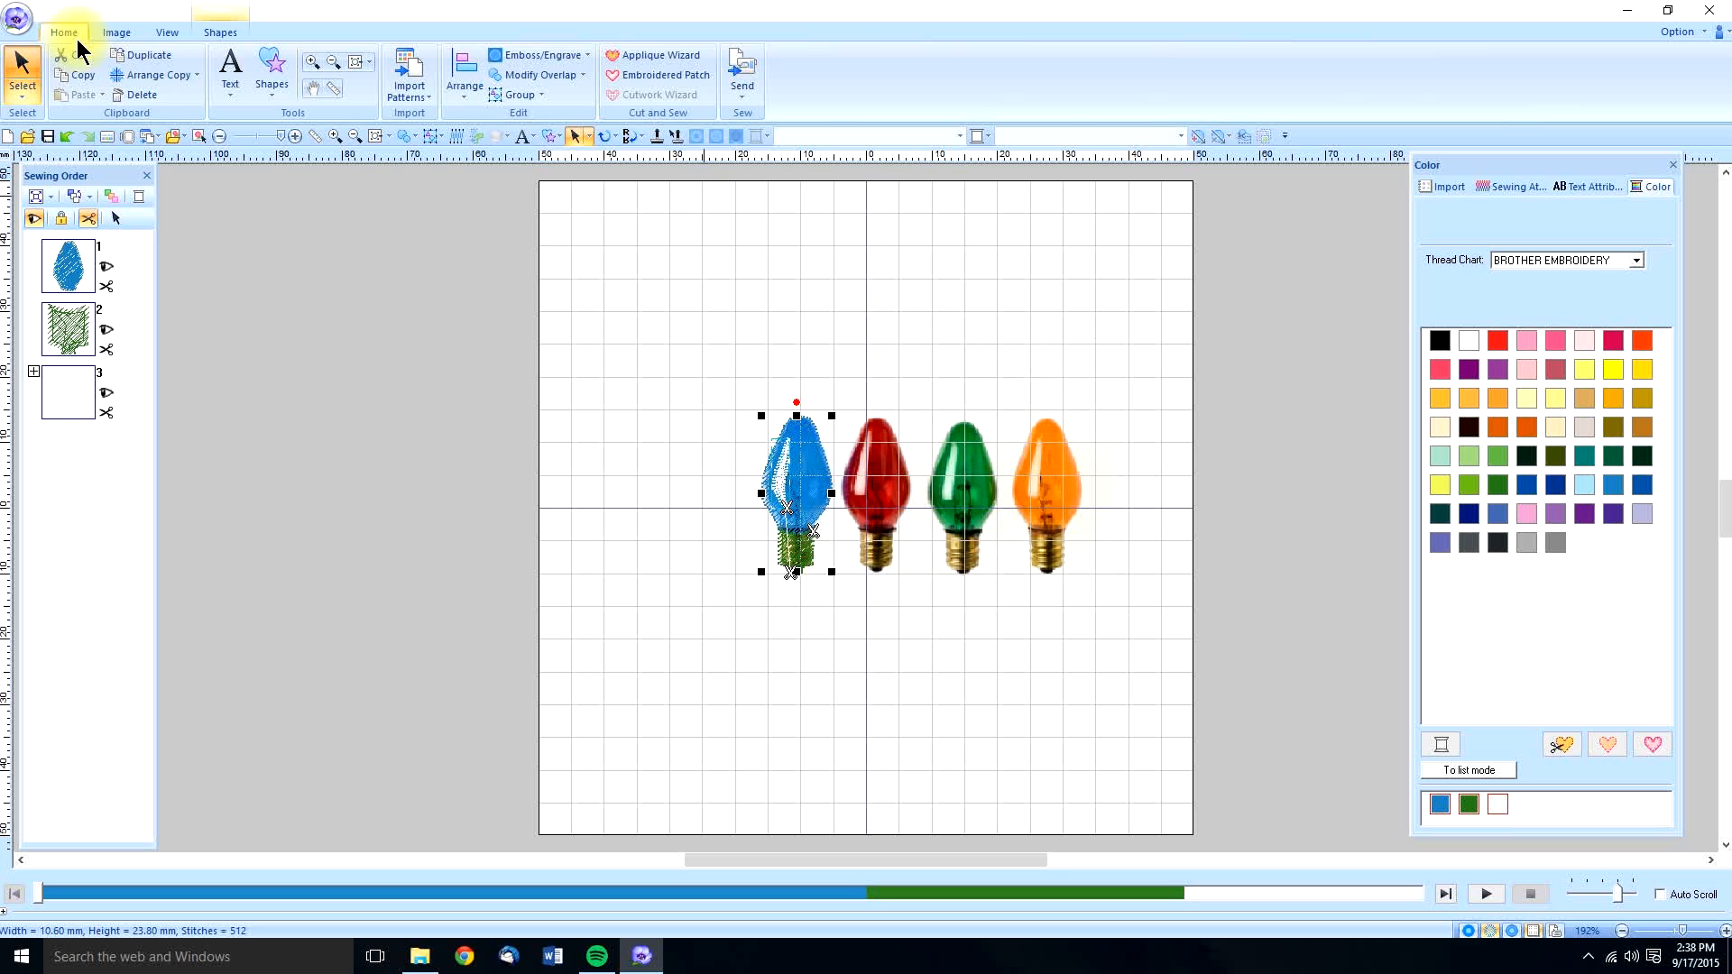
left_click(539, 94)
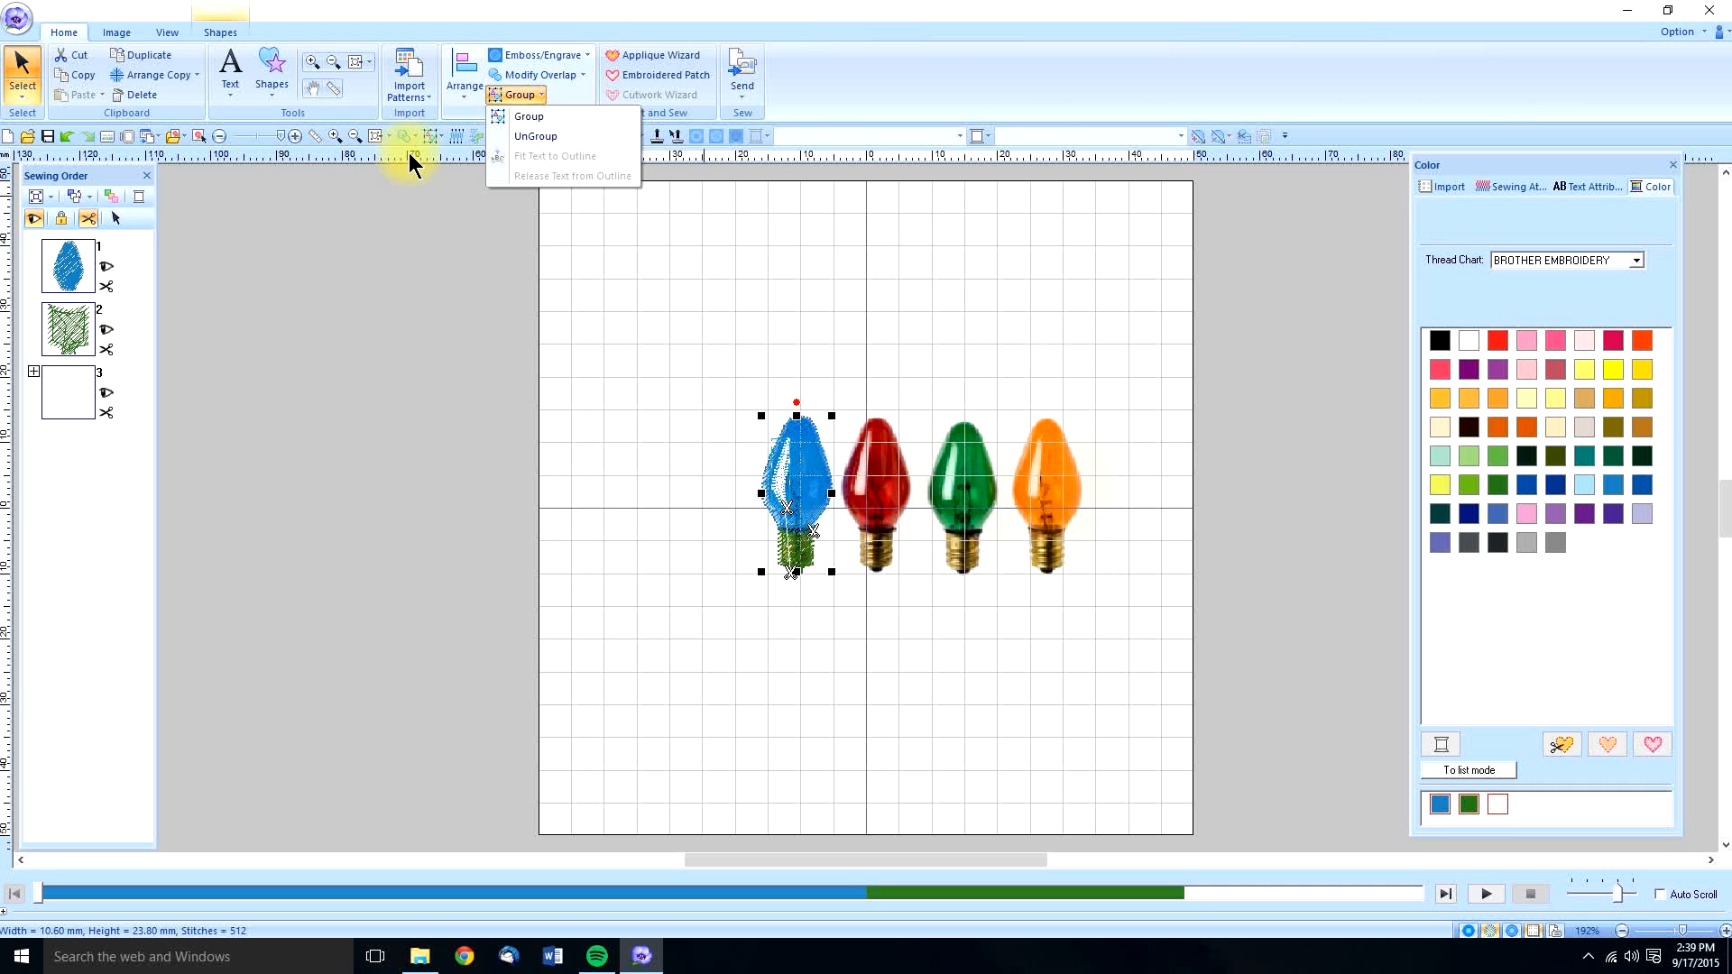
left_click(429, 136)
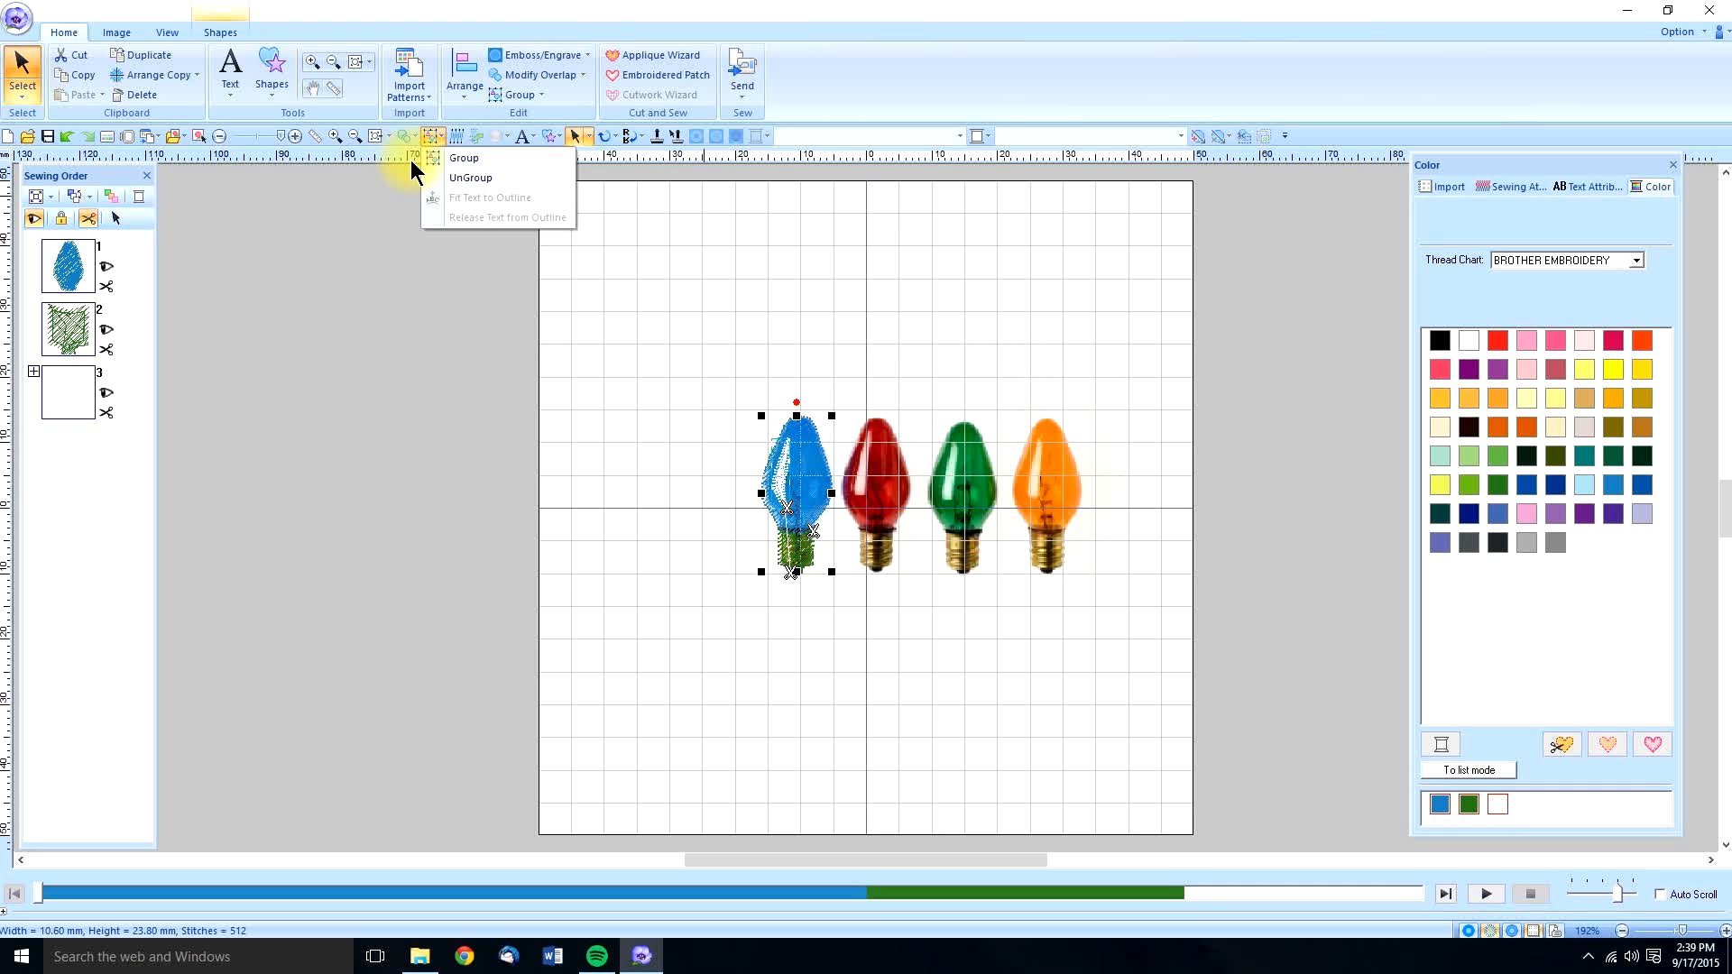
left_click(458, 154)
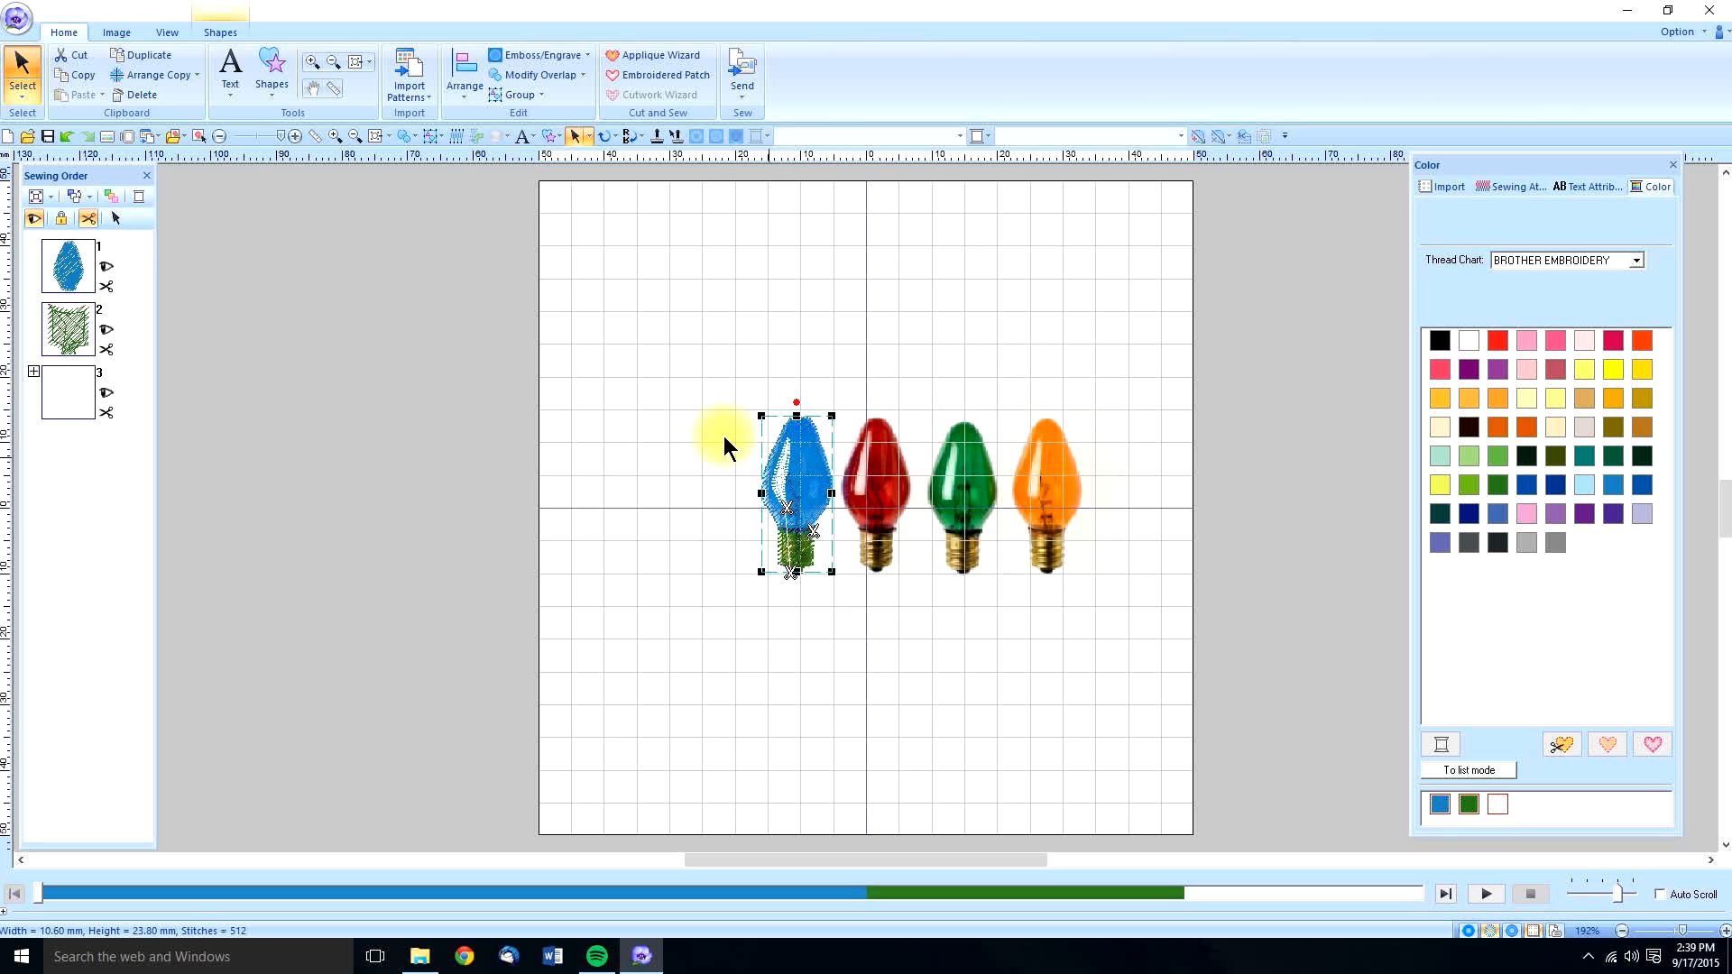
Step: Duplicate the grouped blue bulb three times and spread the copies over the red, green and orange bulbs of the background picture
left_click(143, 53)
left_click(143, 54)
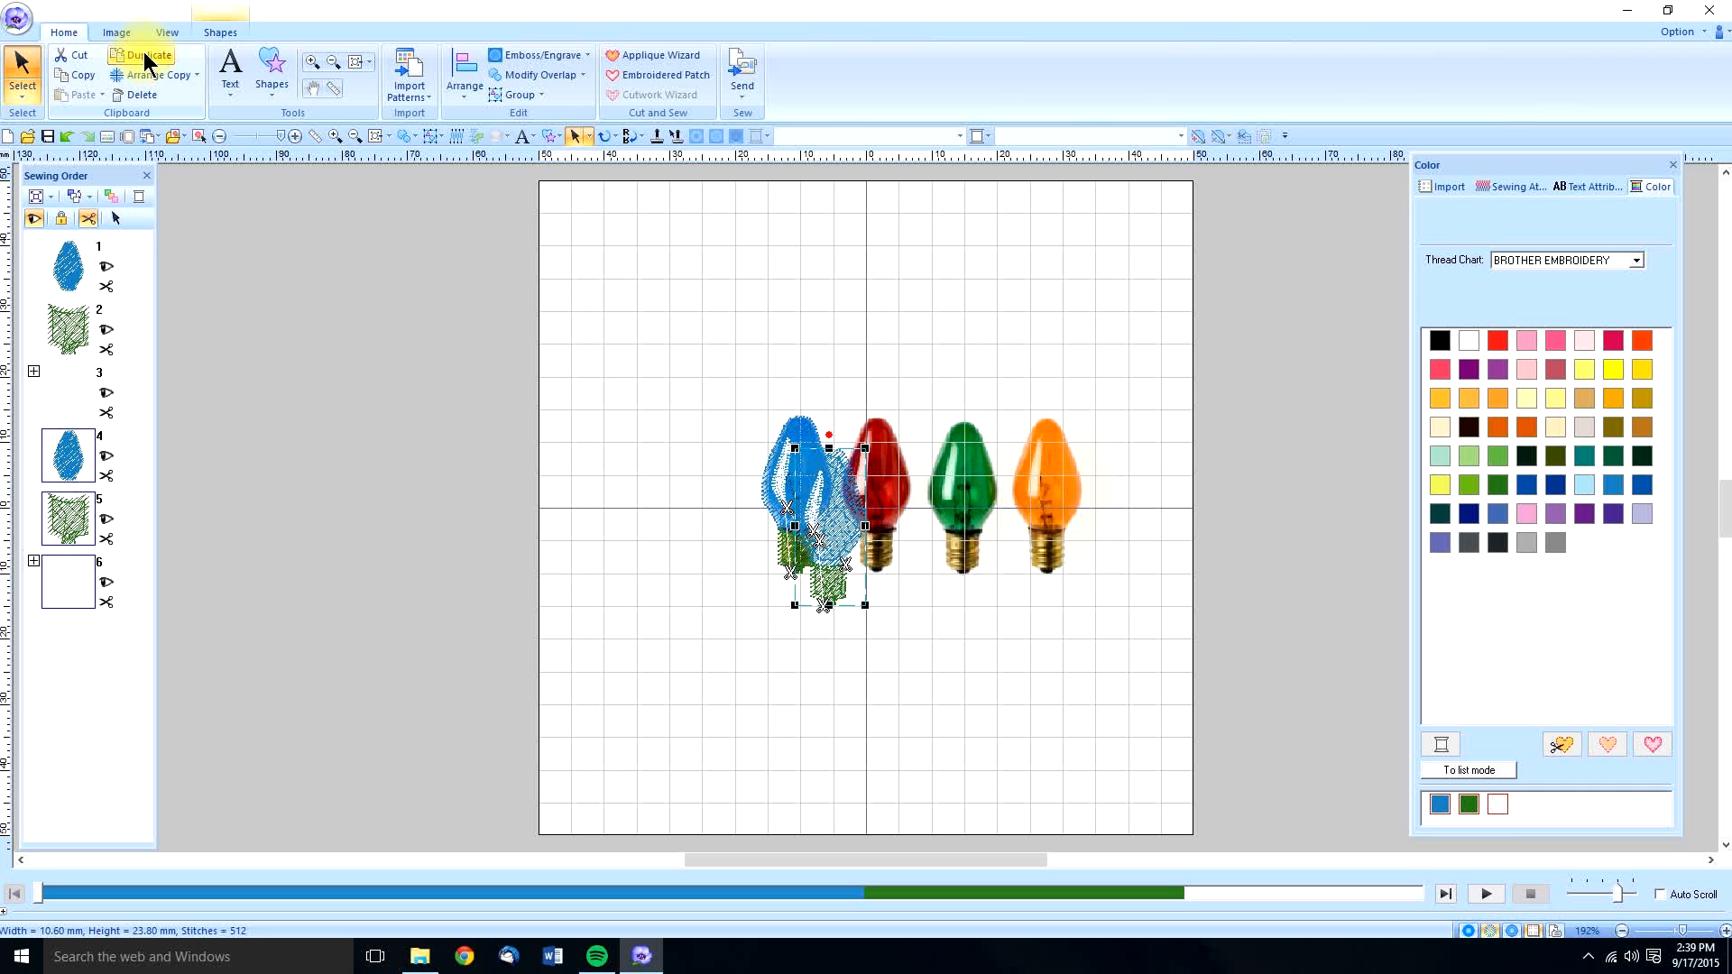
left_click(143, 55)
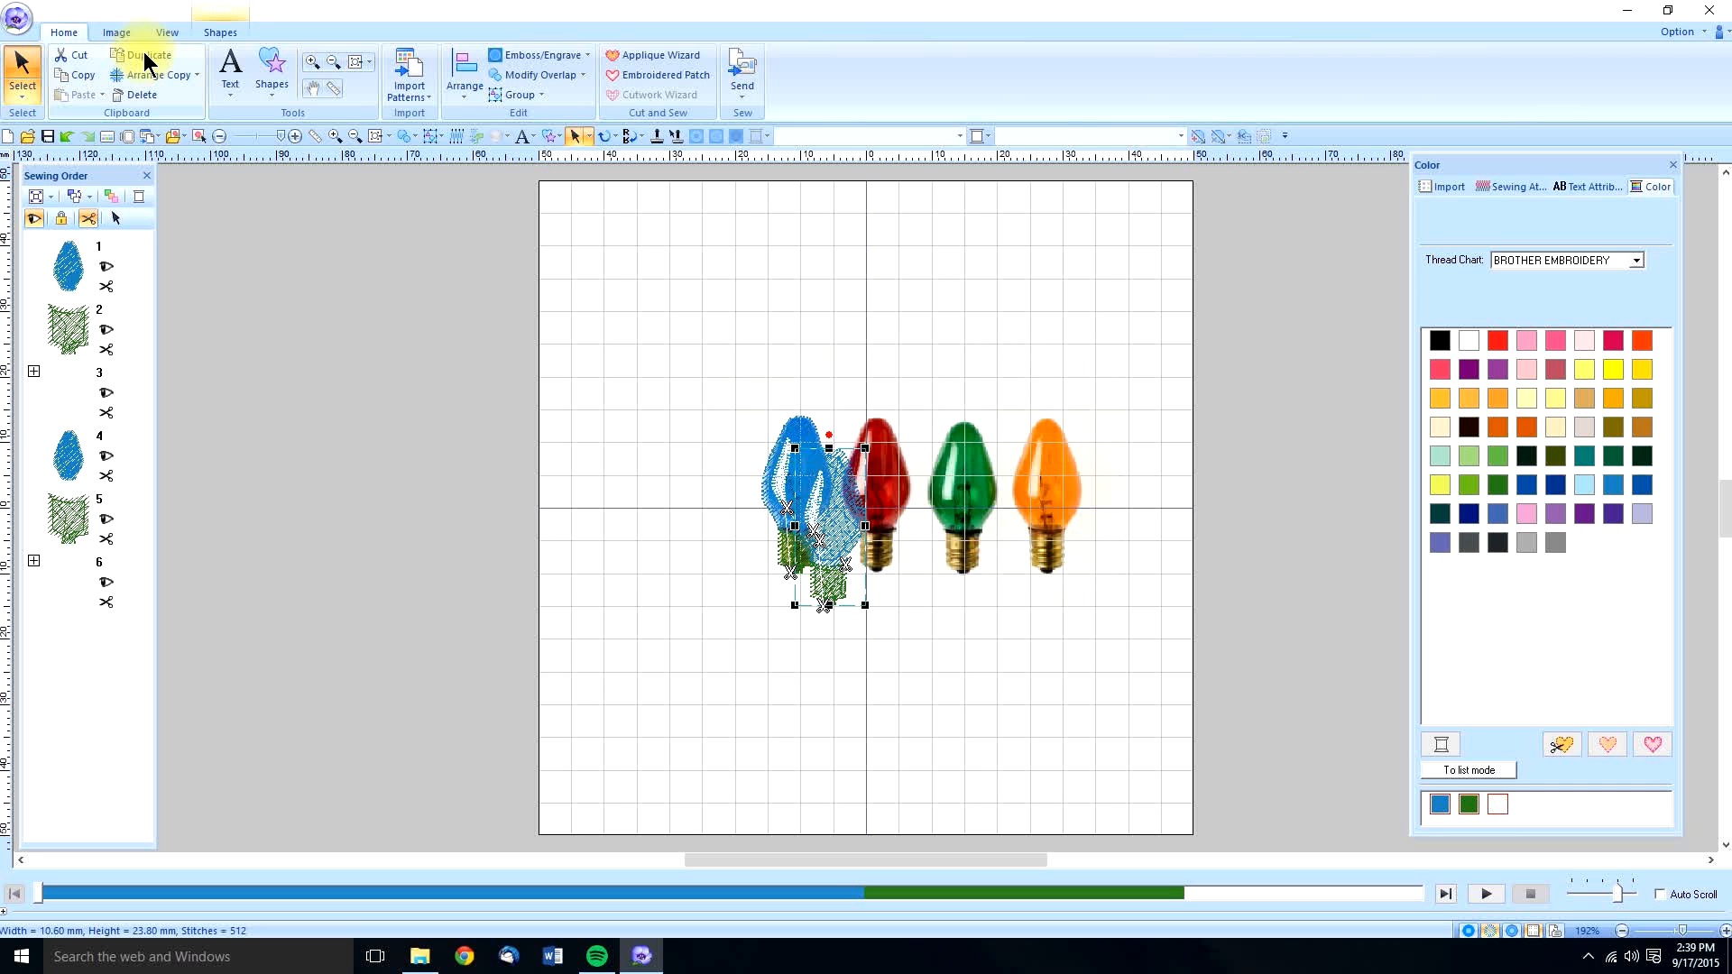
left_click(143, 54)
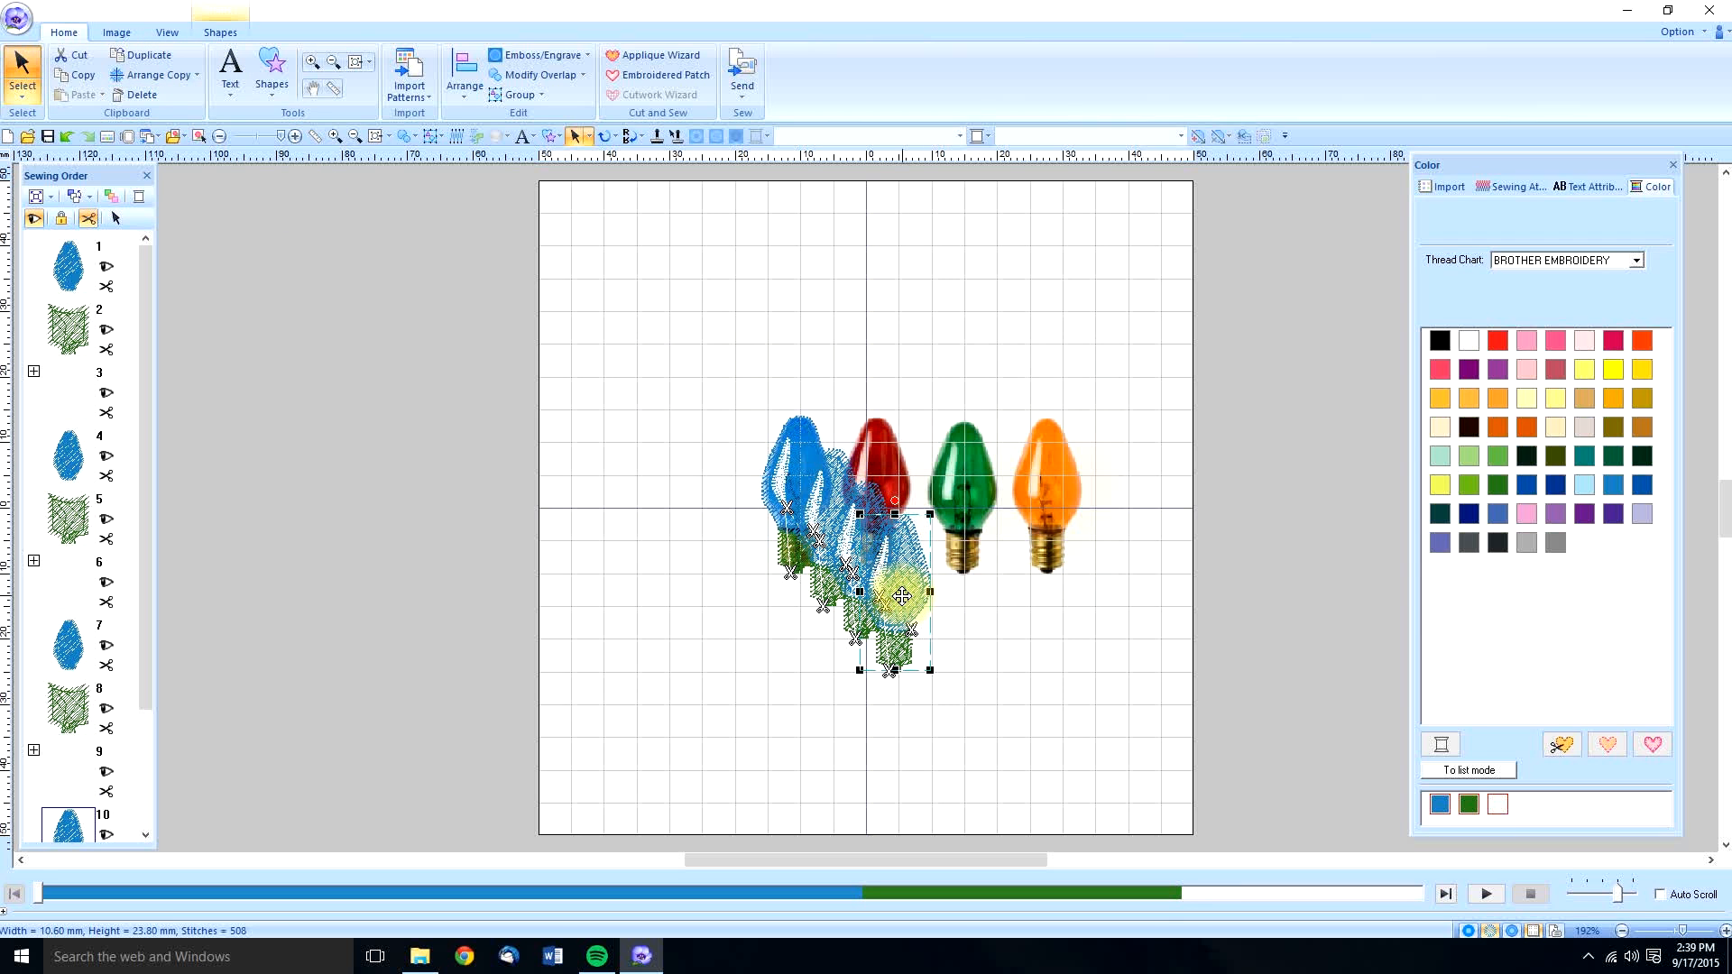
left_click_drag(901, 600, 1059, 535)
left_click_drag(859, 559, 892, 527)
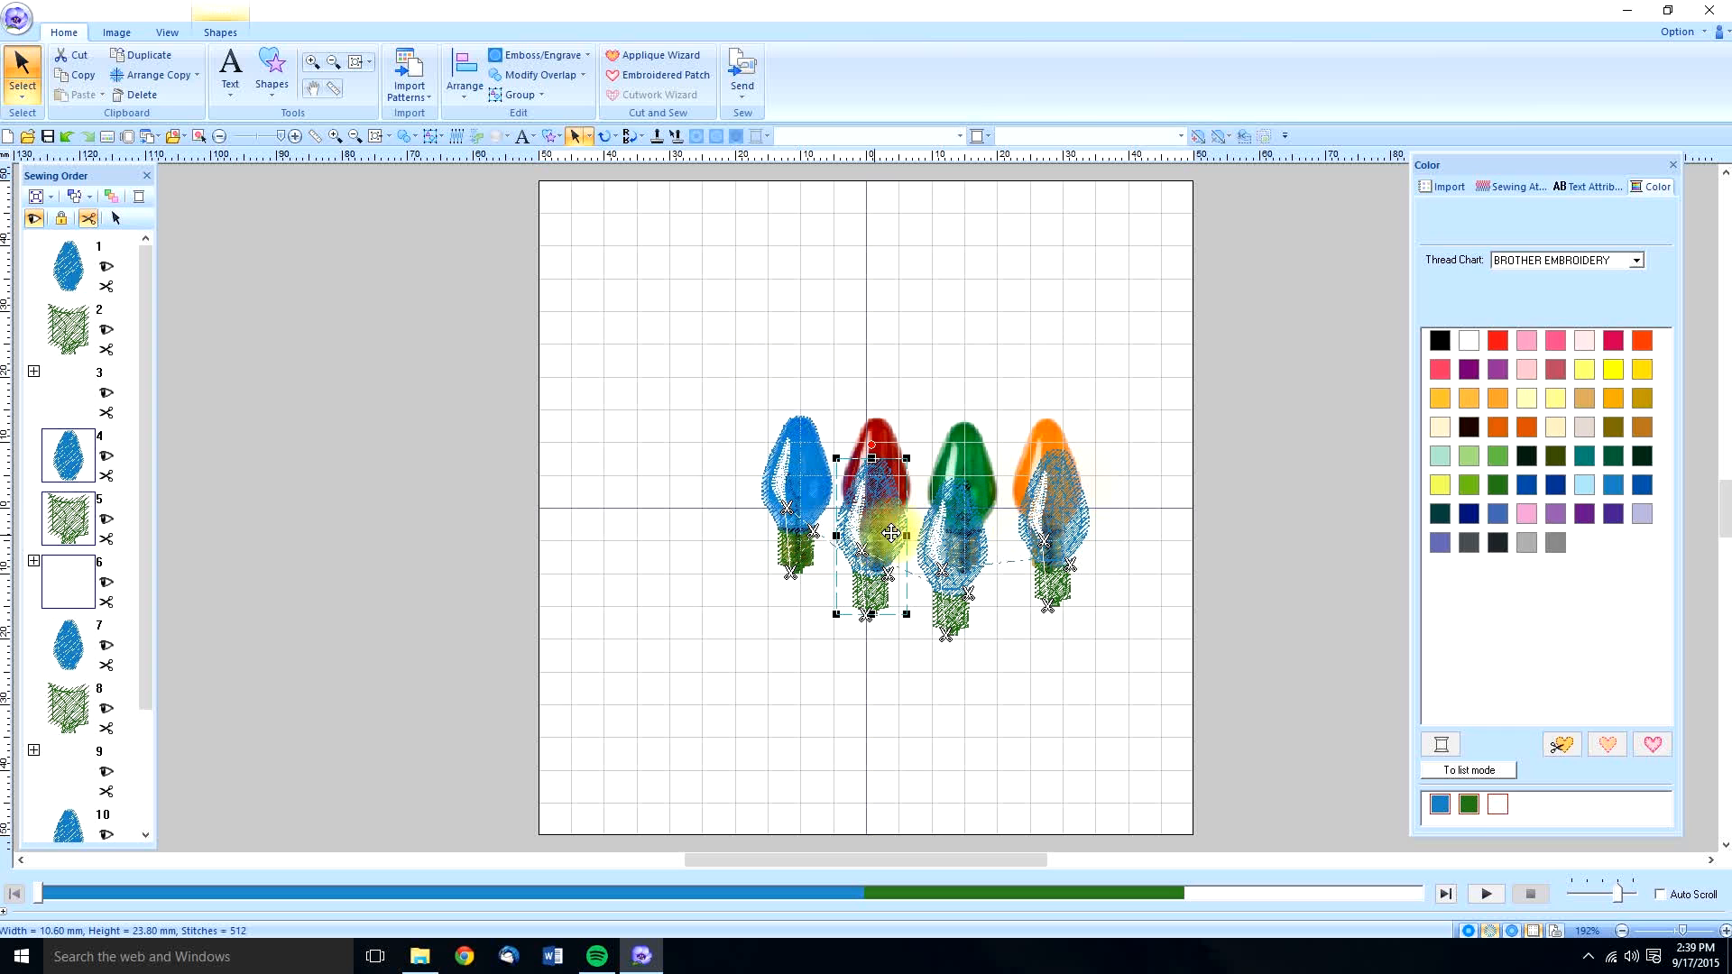
Step: Try recolouring the whole bulb group over the orange bulb to Pumpkin (126), and undo it
left_click(1060, 522)
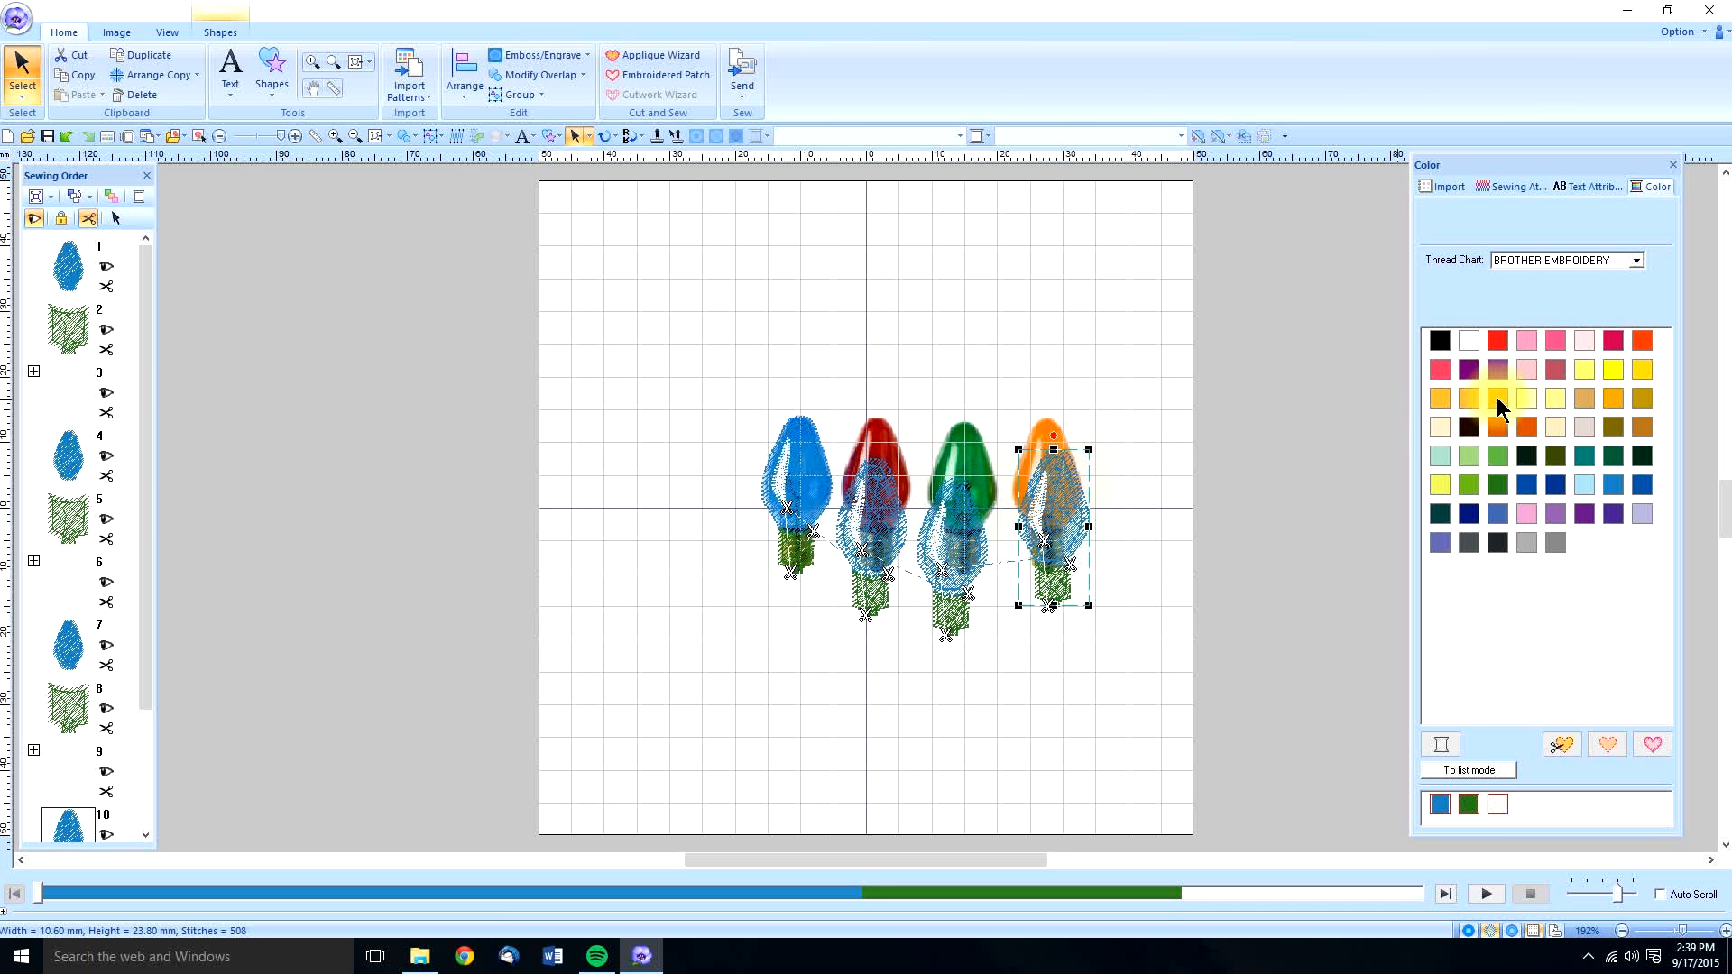
left_click(1469, 400)
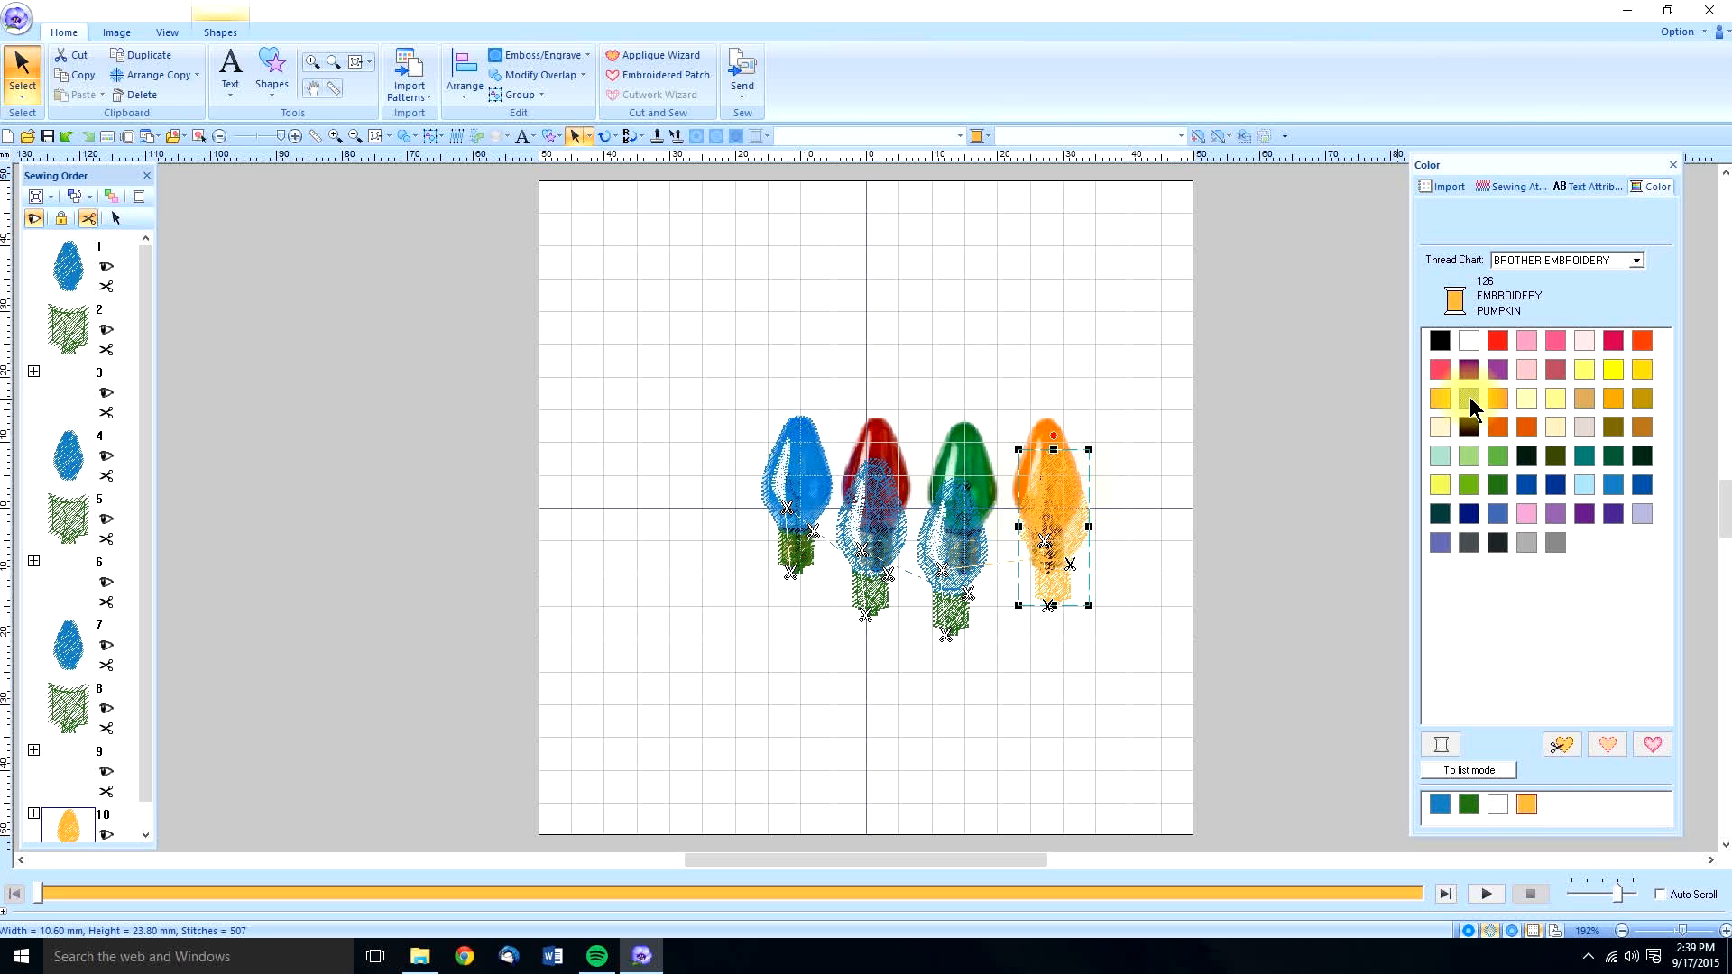
left_click(64, 136)
Step: Recolour only the glass of the bulb copy over the orange bulb to Pumpkin (126)
left_click_drag(148, 349, 117, 575)
left_click(72, 623)
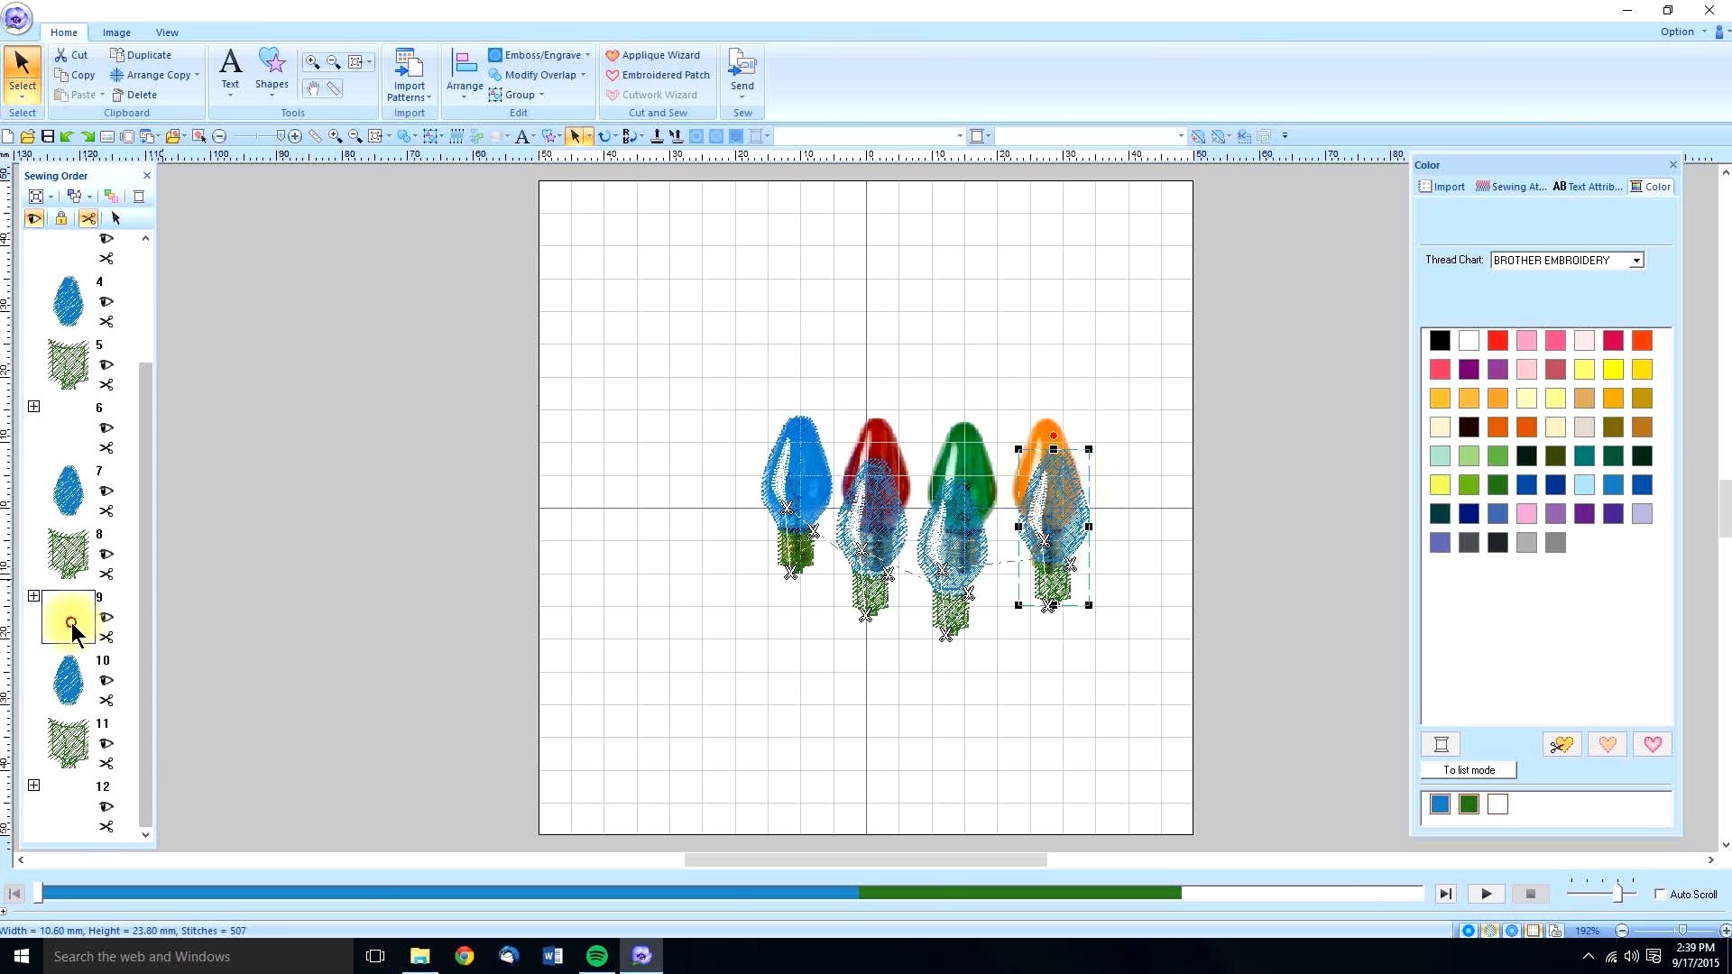
left_click(71, 693)
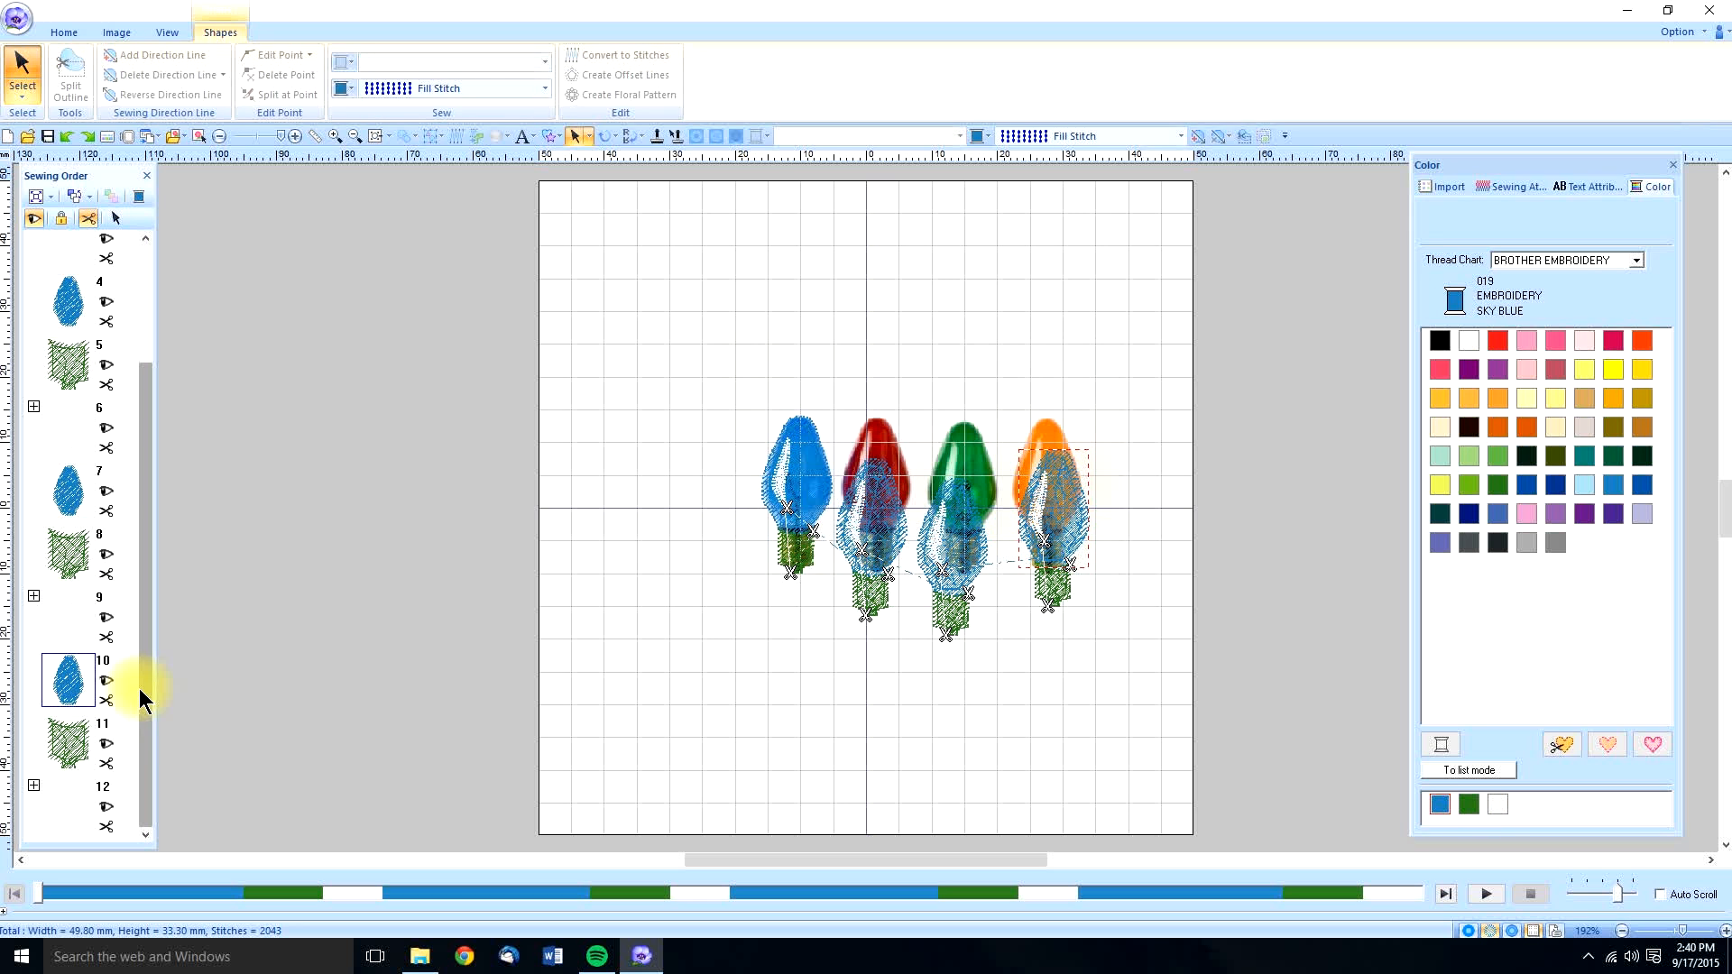
left_click(1469, 397)
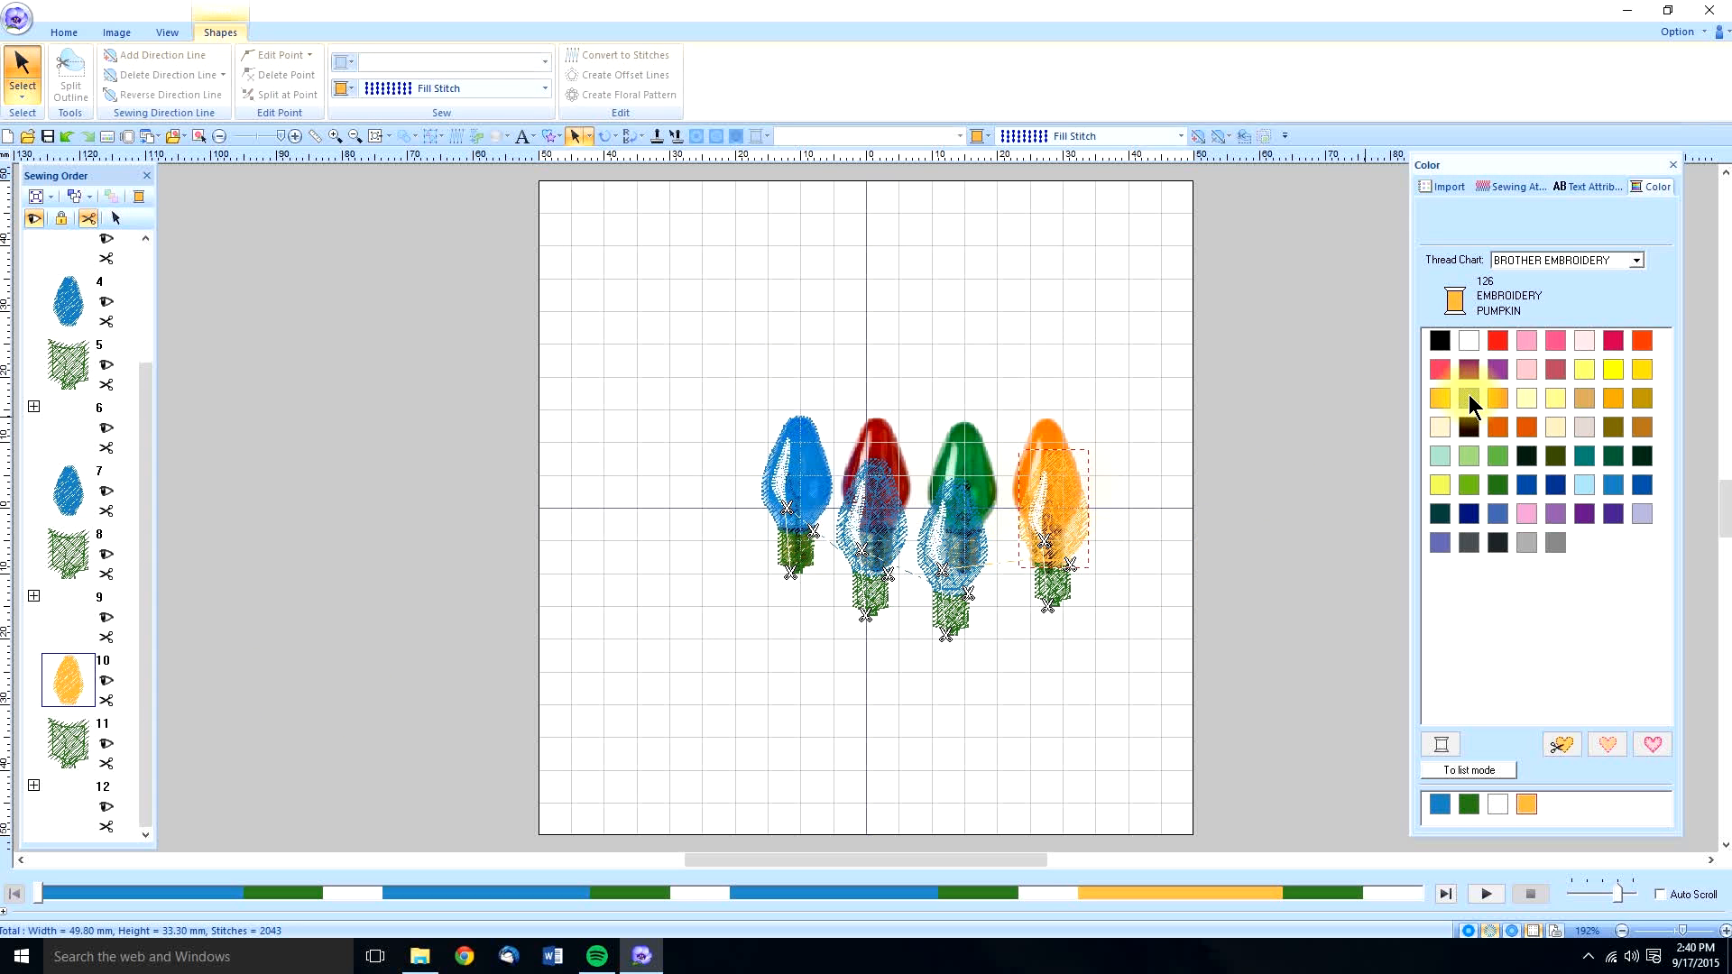
Step: Recolour the third bulb's glass to Lime Green (513) and the second bulb's glass to Red (800), and deselect
left_click(69, 490)
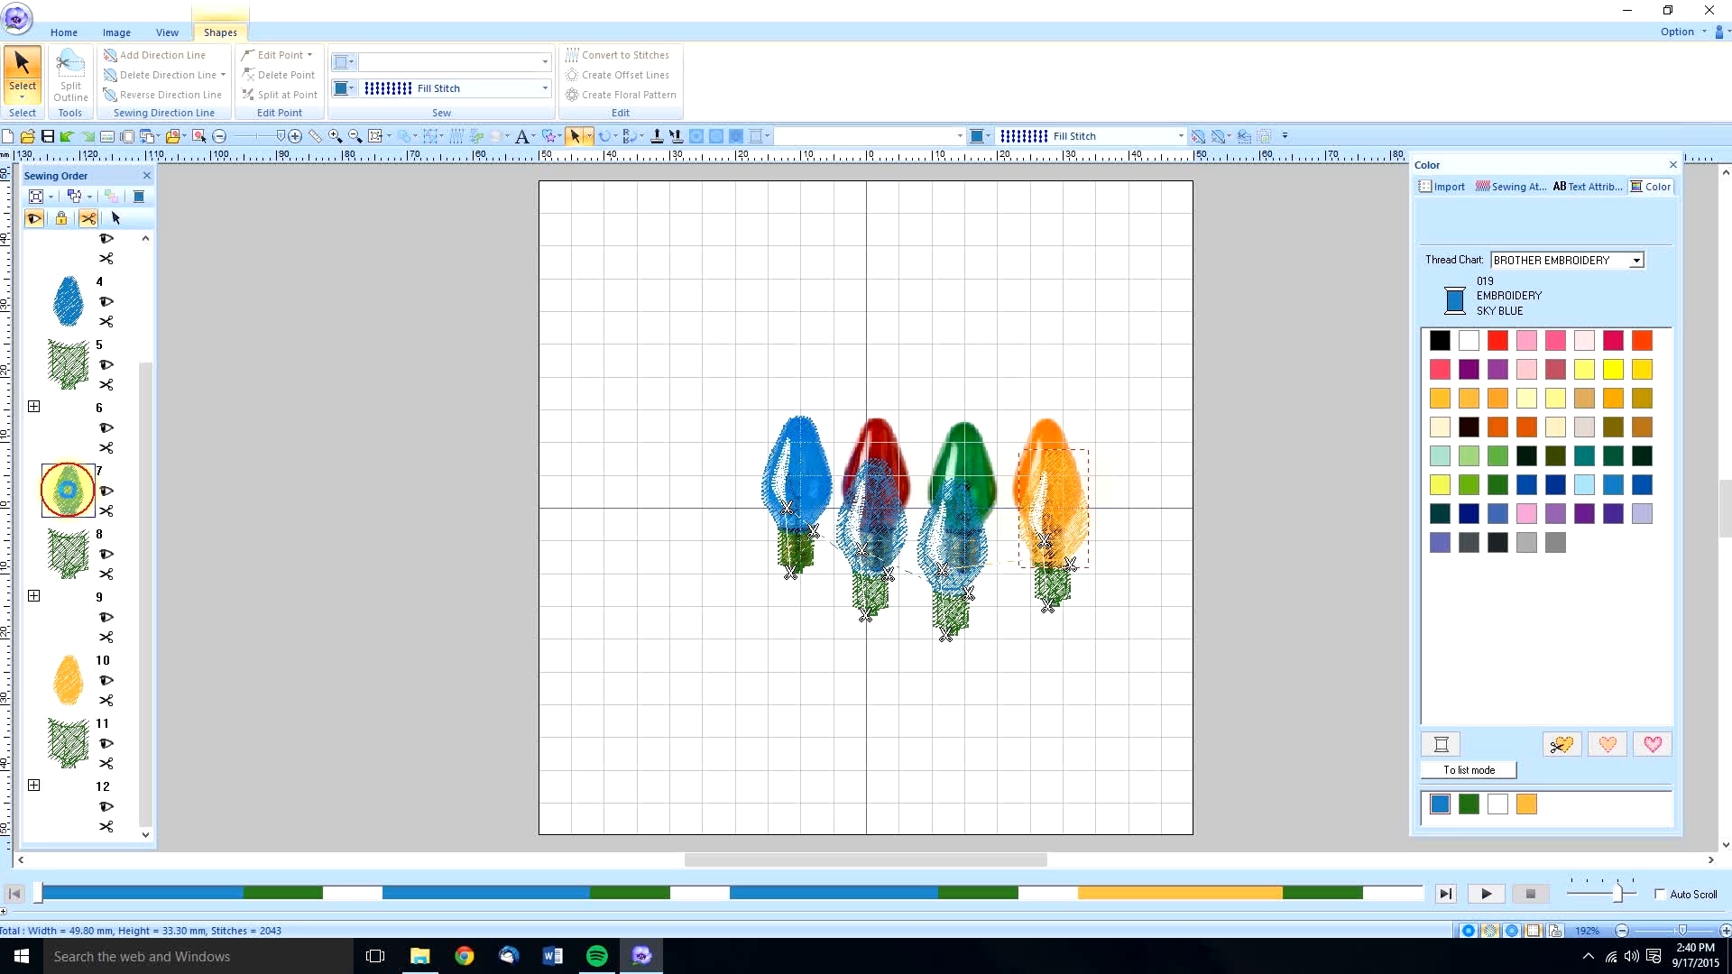
left_click(1496, 460)
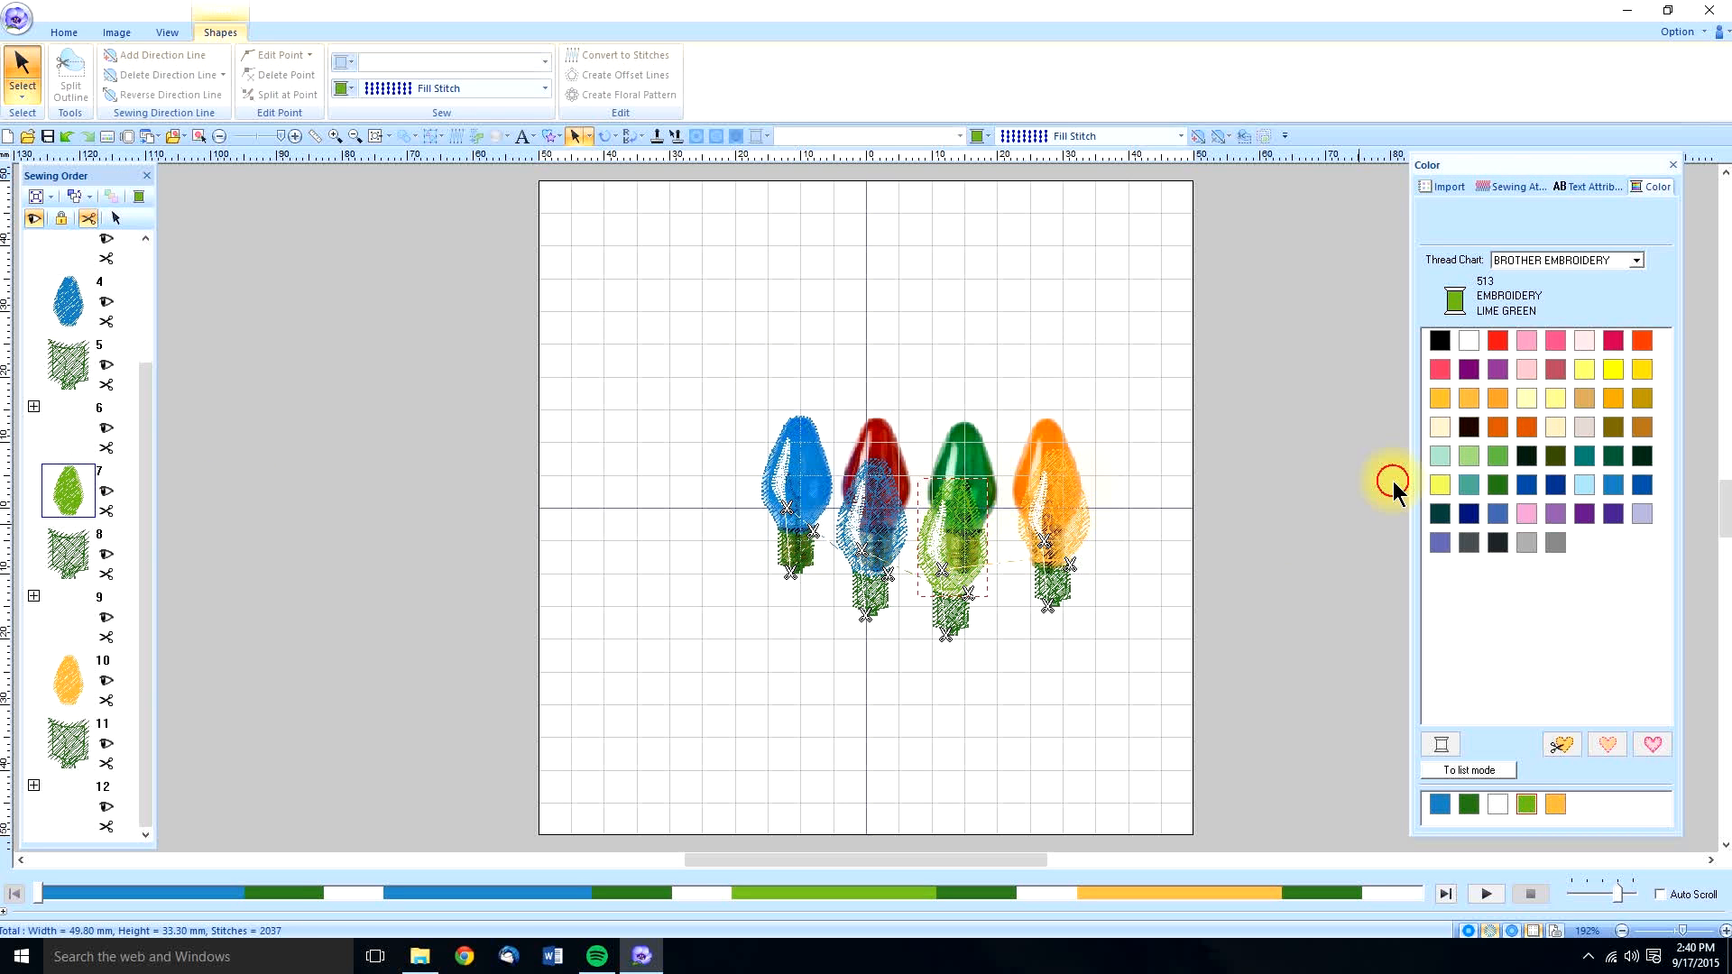
left_click(66, 300)
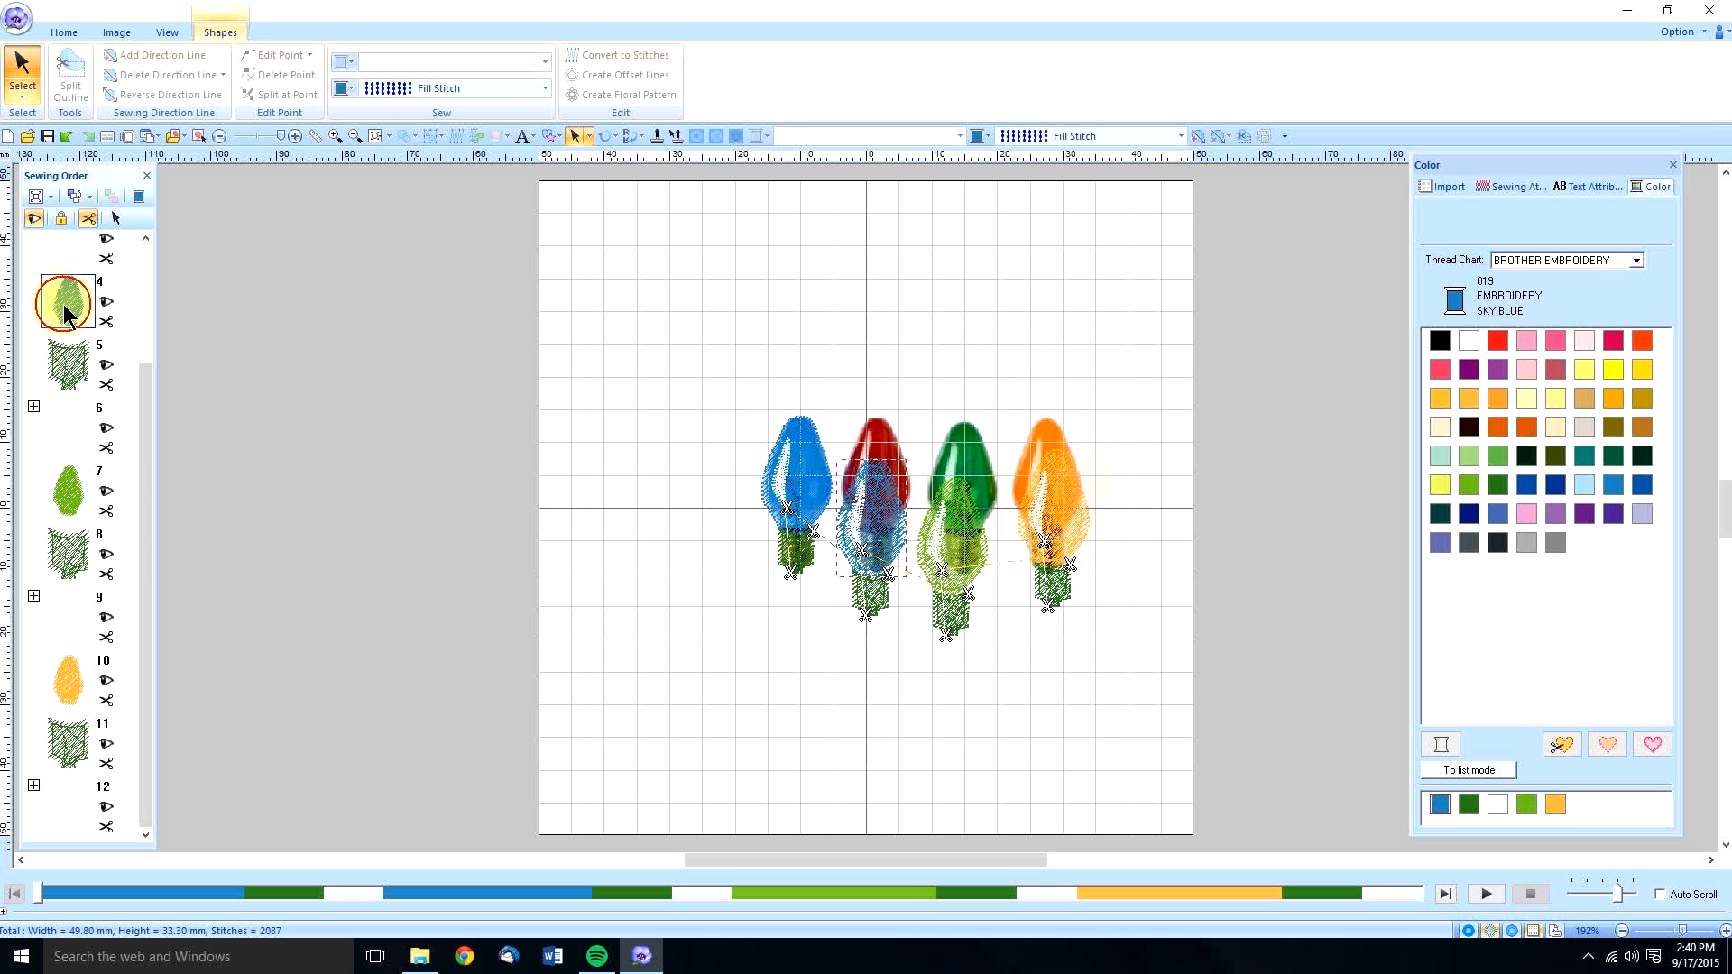
left_click(1498, 340)
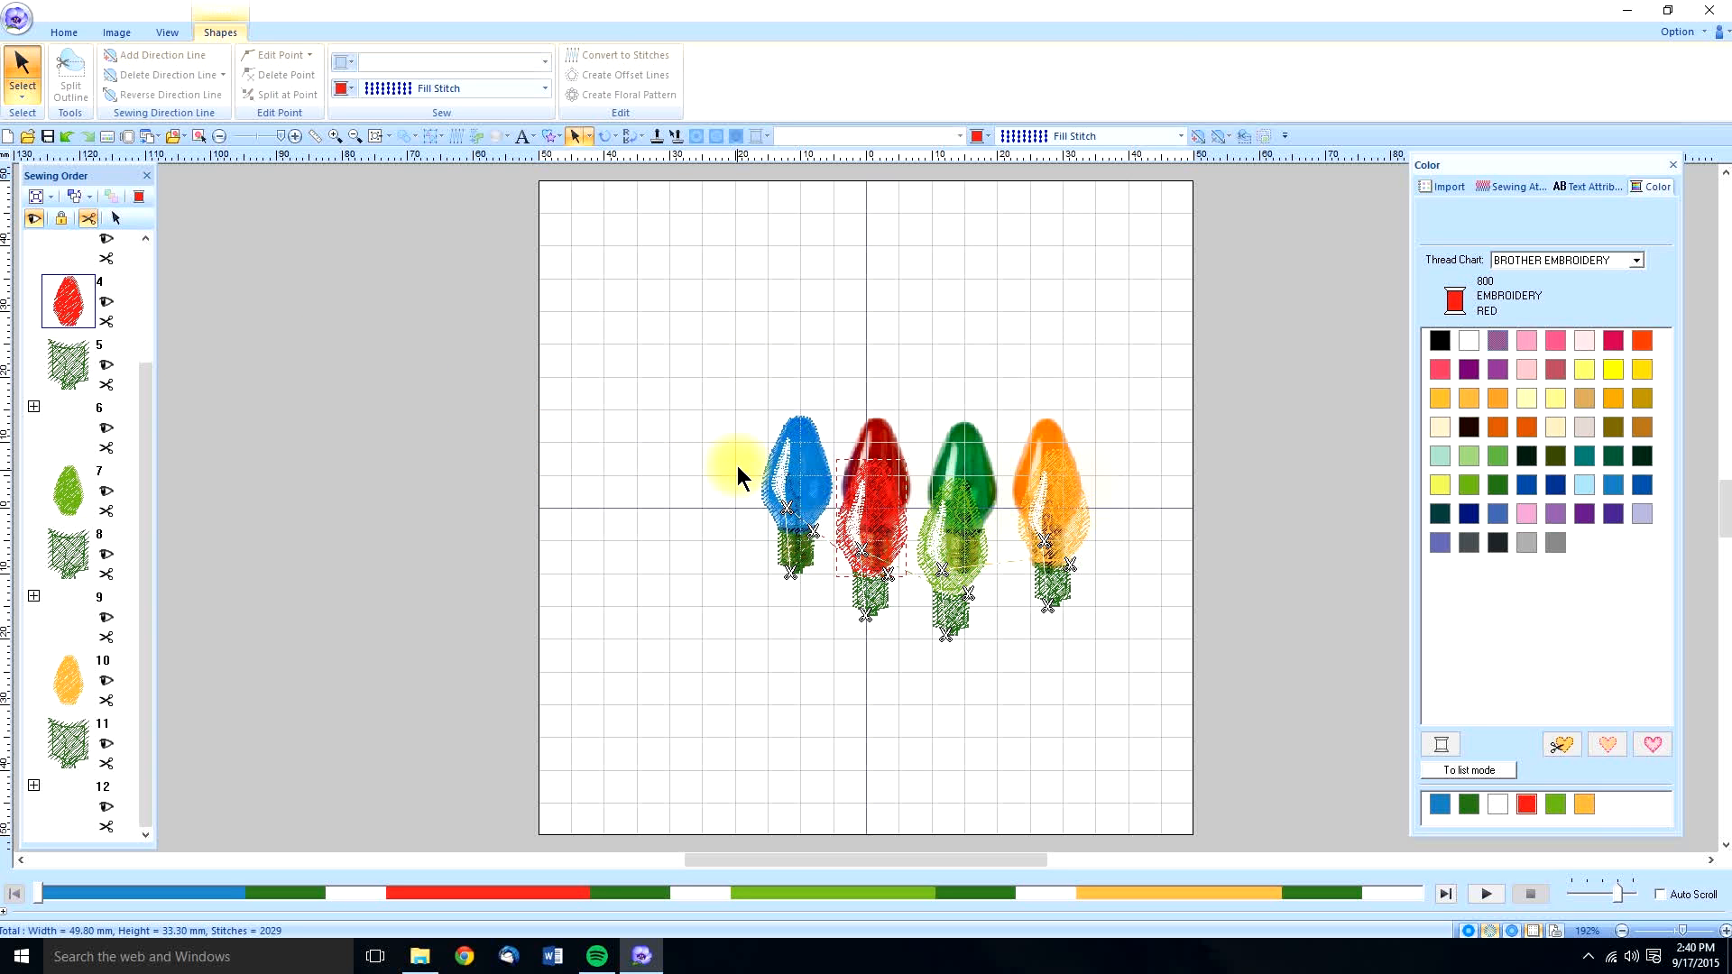
left_click(678, 437)
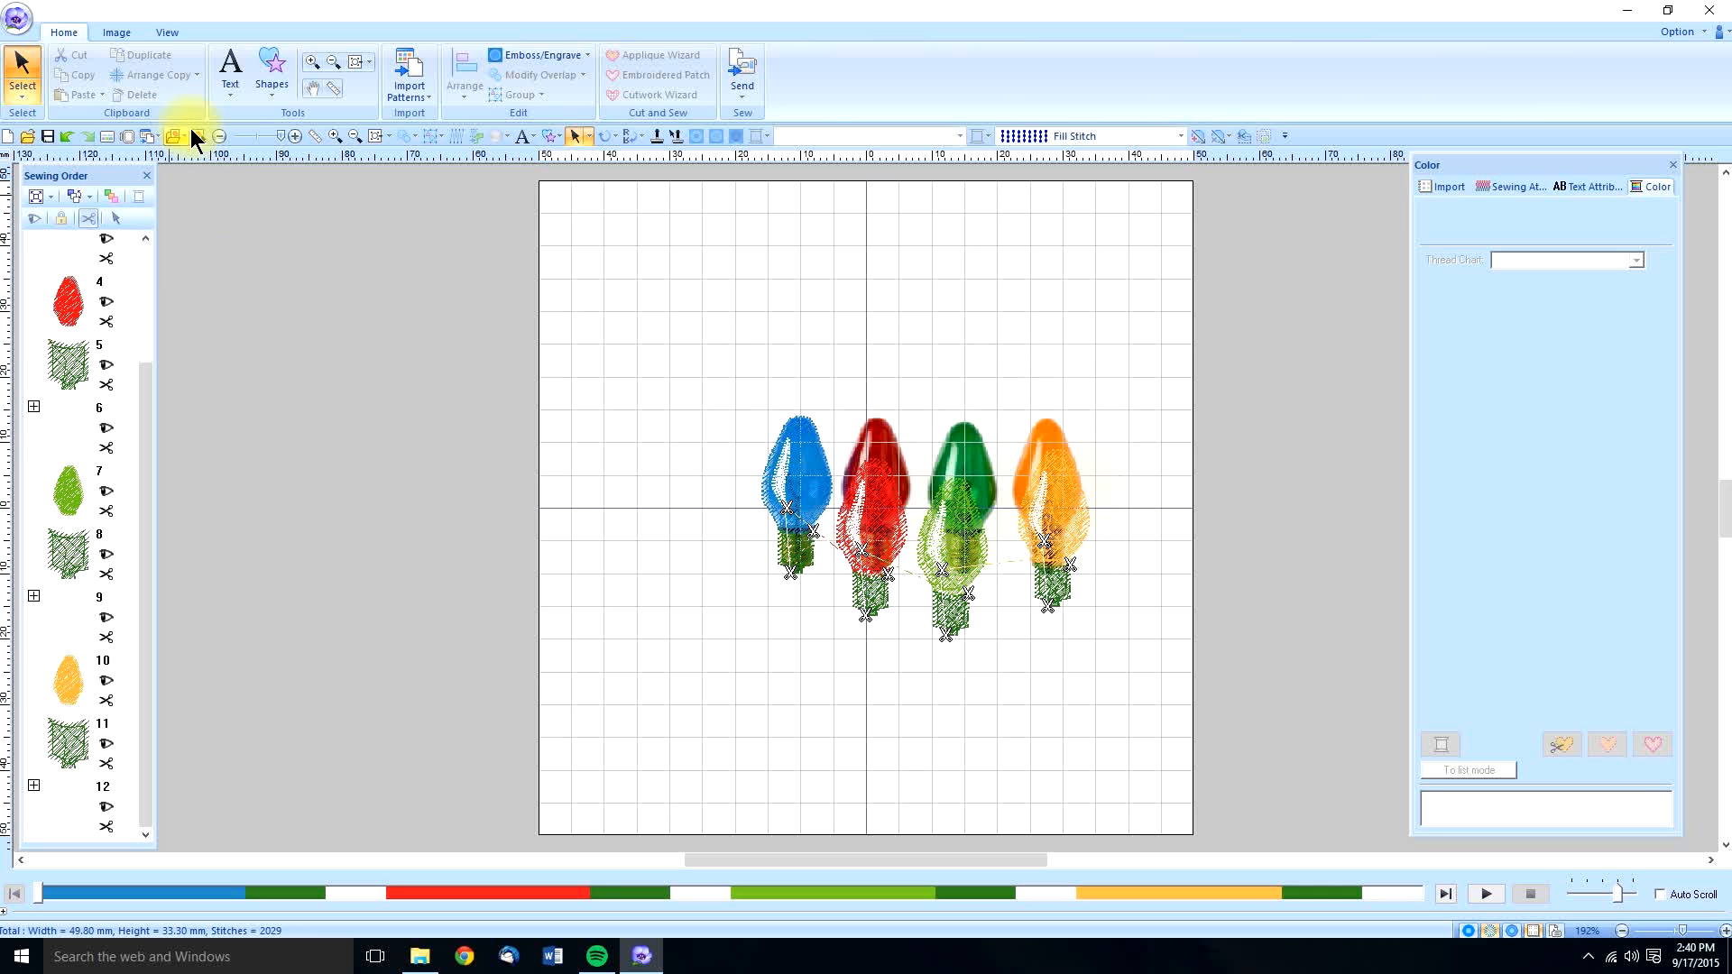
Step: Fade the background picture out completely so only the stitched bulbs show
left_click(117, 28)
left_click_drag(116, 89, 68, 94)
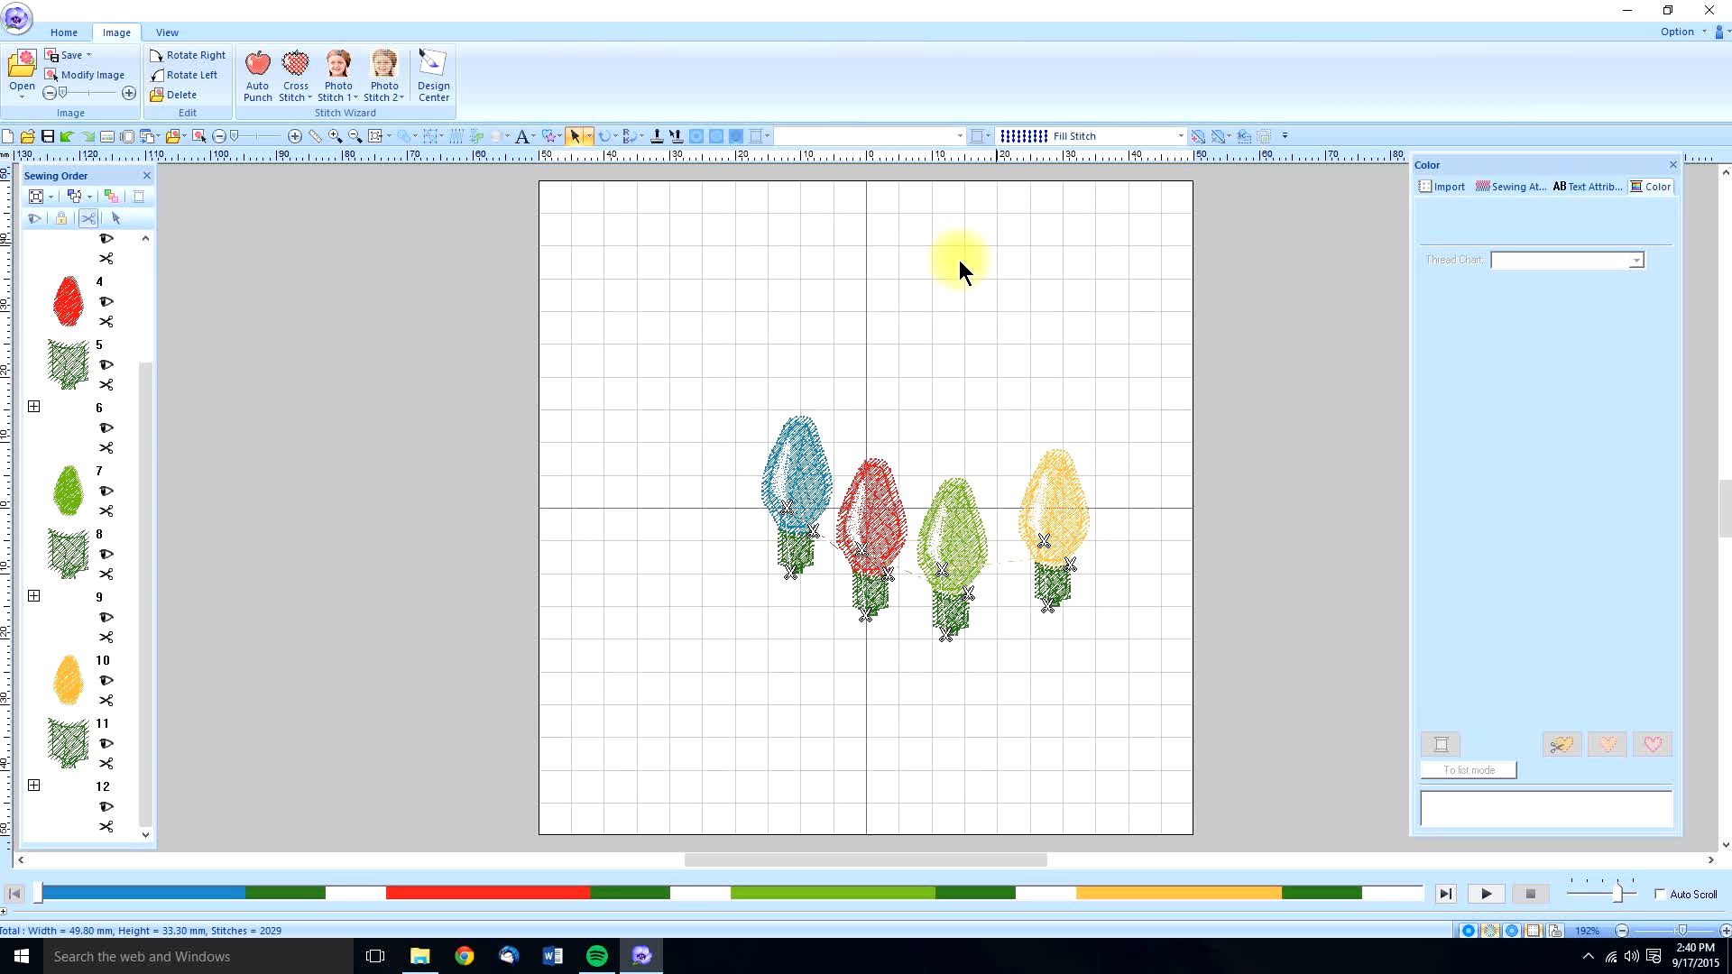
Step: Spread the bulbs around the page: blue at the top, red on the right, green at the bottom and orange on the left
left_click_drag(812, 433, 862, 259)
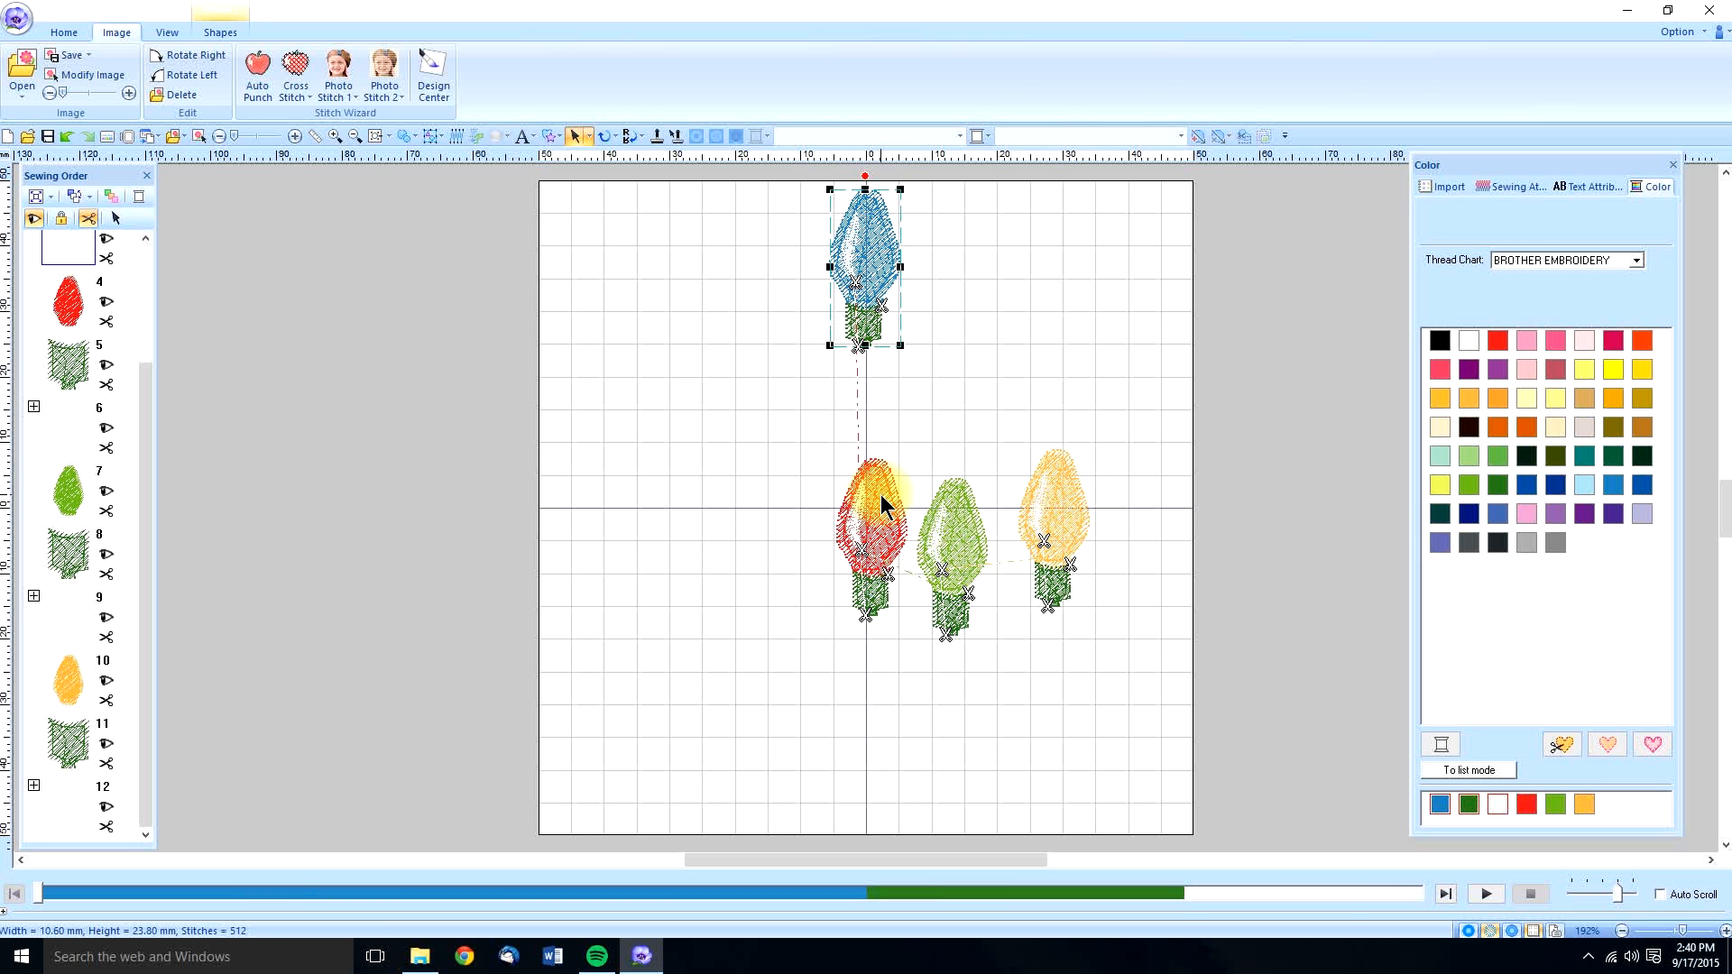
left_click_drag(866, 484, 1148, 398)
left_click_drag(951, 539, 840, 732)
left_click_drag(1042, 512, 608, 498)
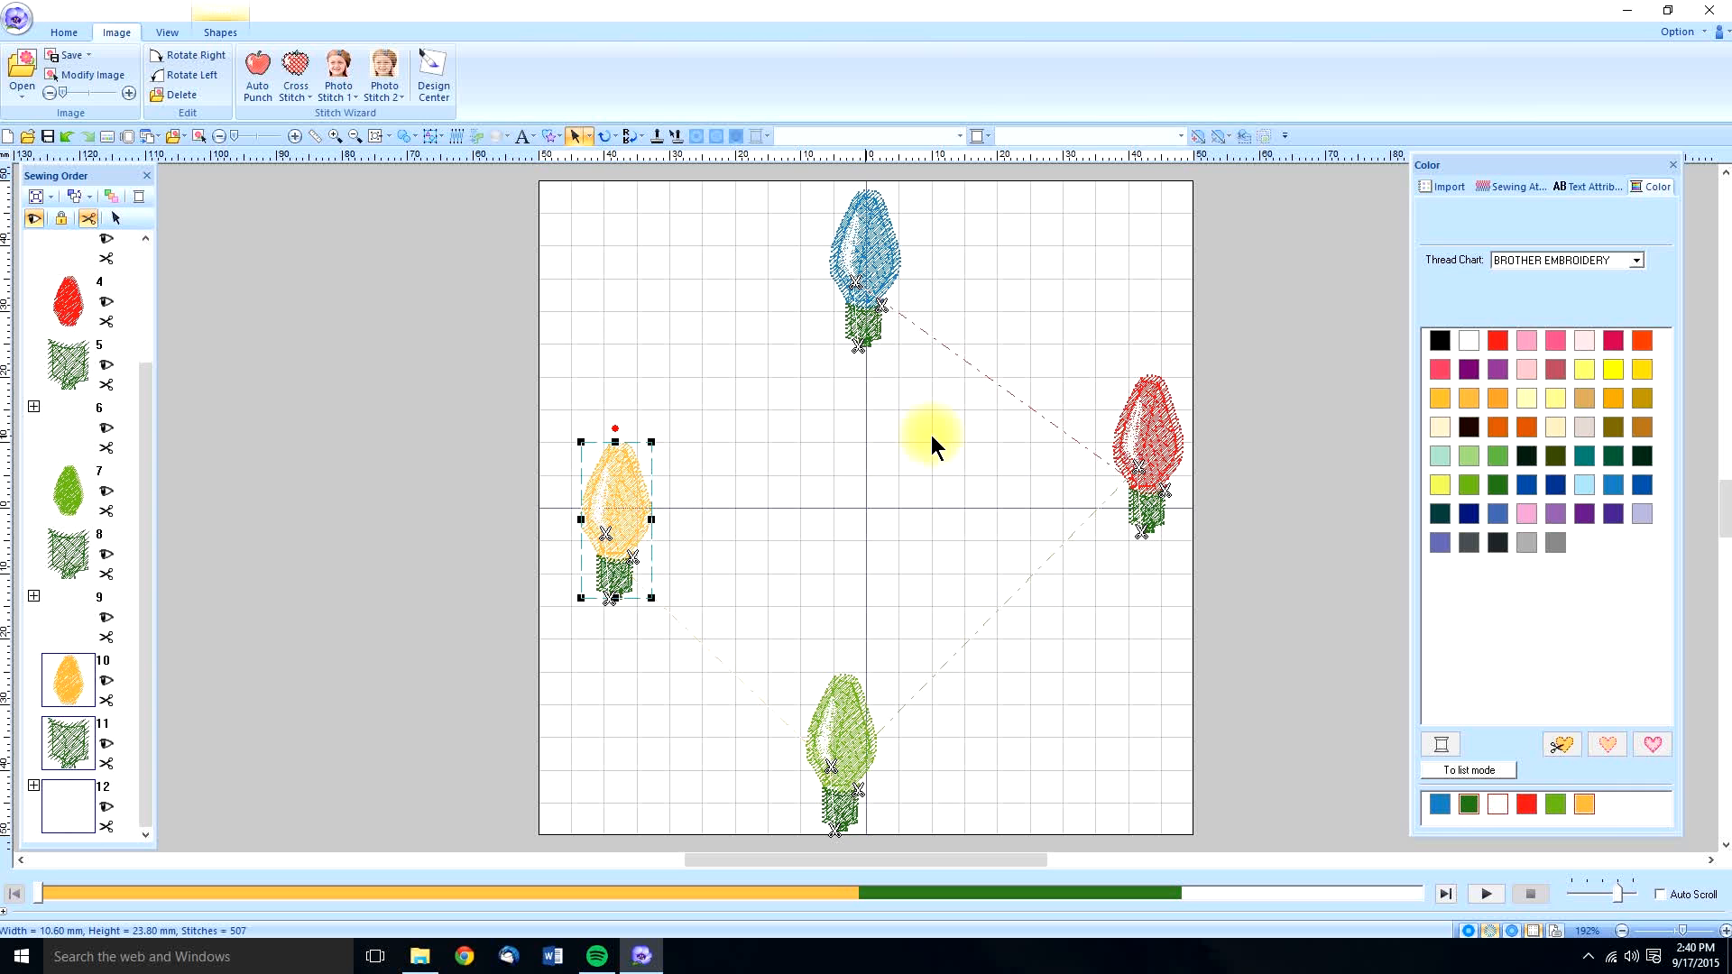
Step: Rotate the red, green and orange bulbs so their tips point outward, align them with the page's centre lines, and deselect
left_click(1138, 446)
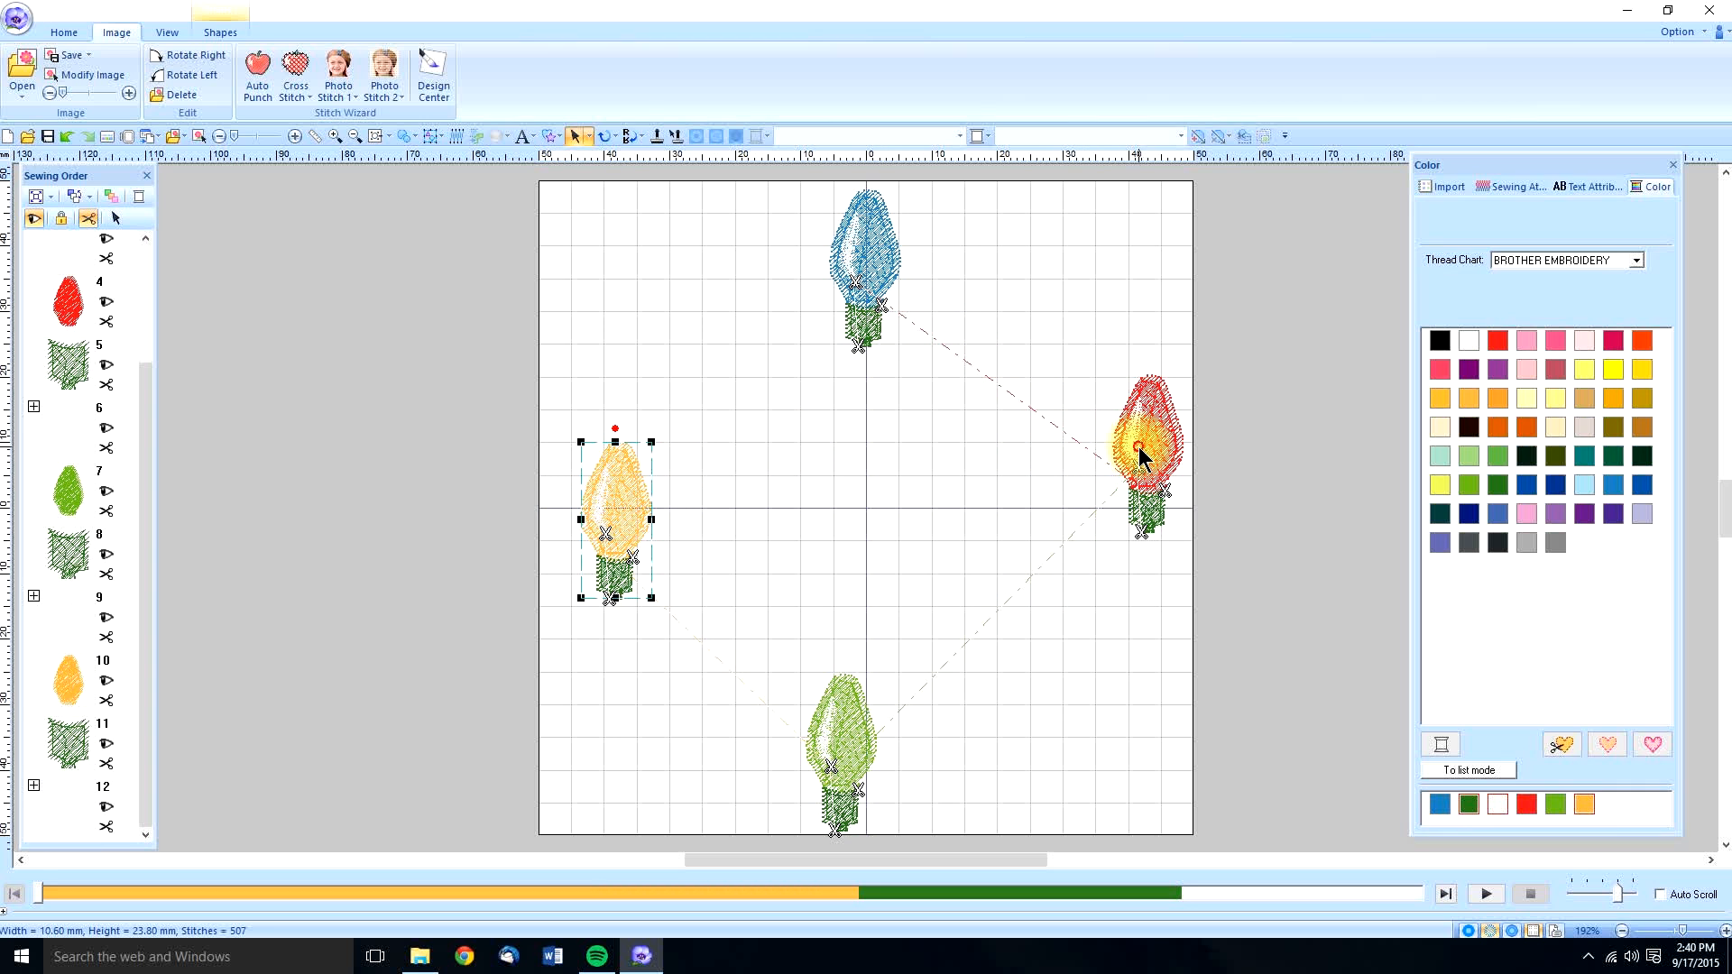
left_click_drag(1146, 359, 1238, 449)
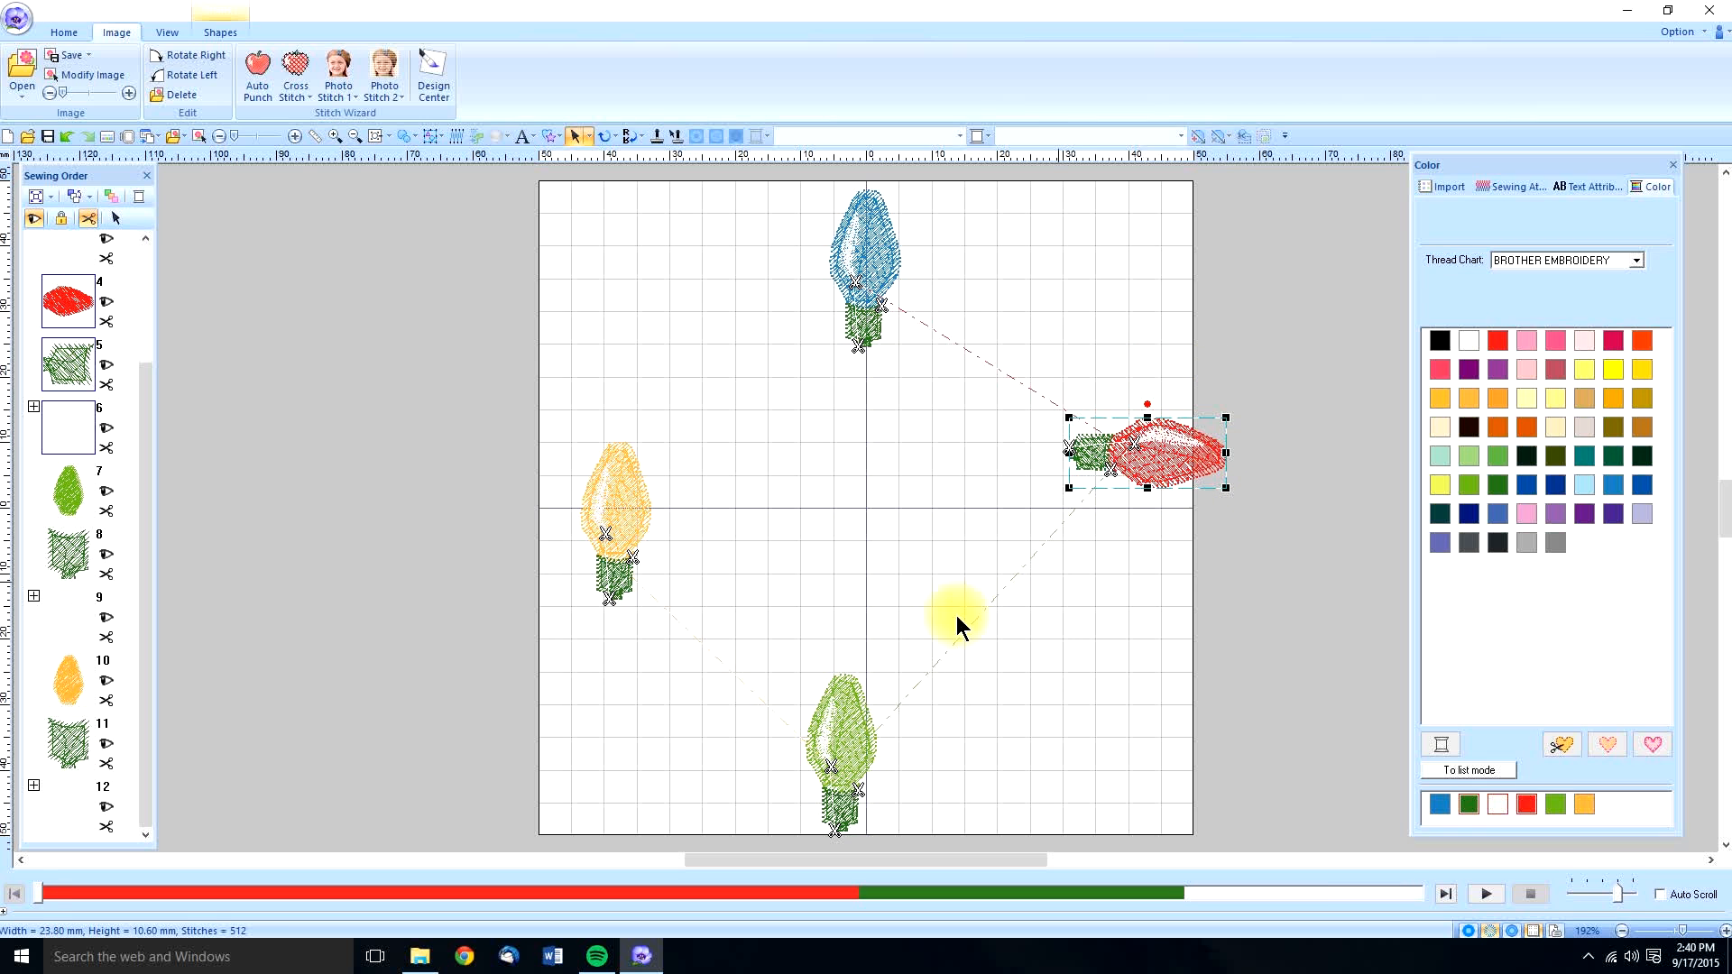
left_click(617, 431)
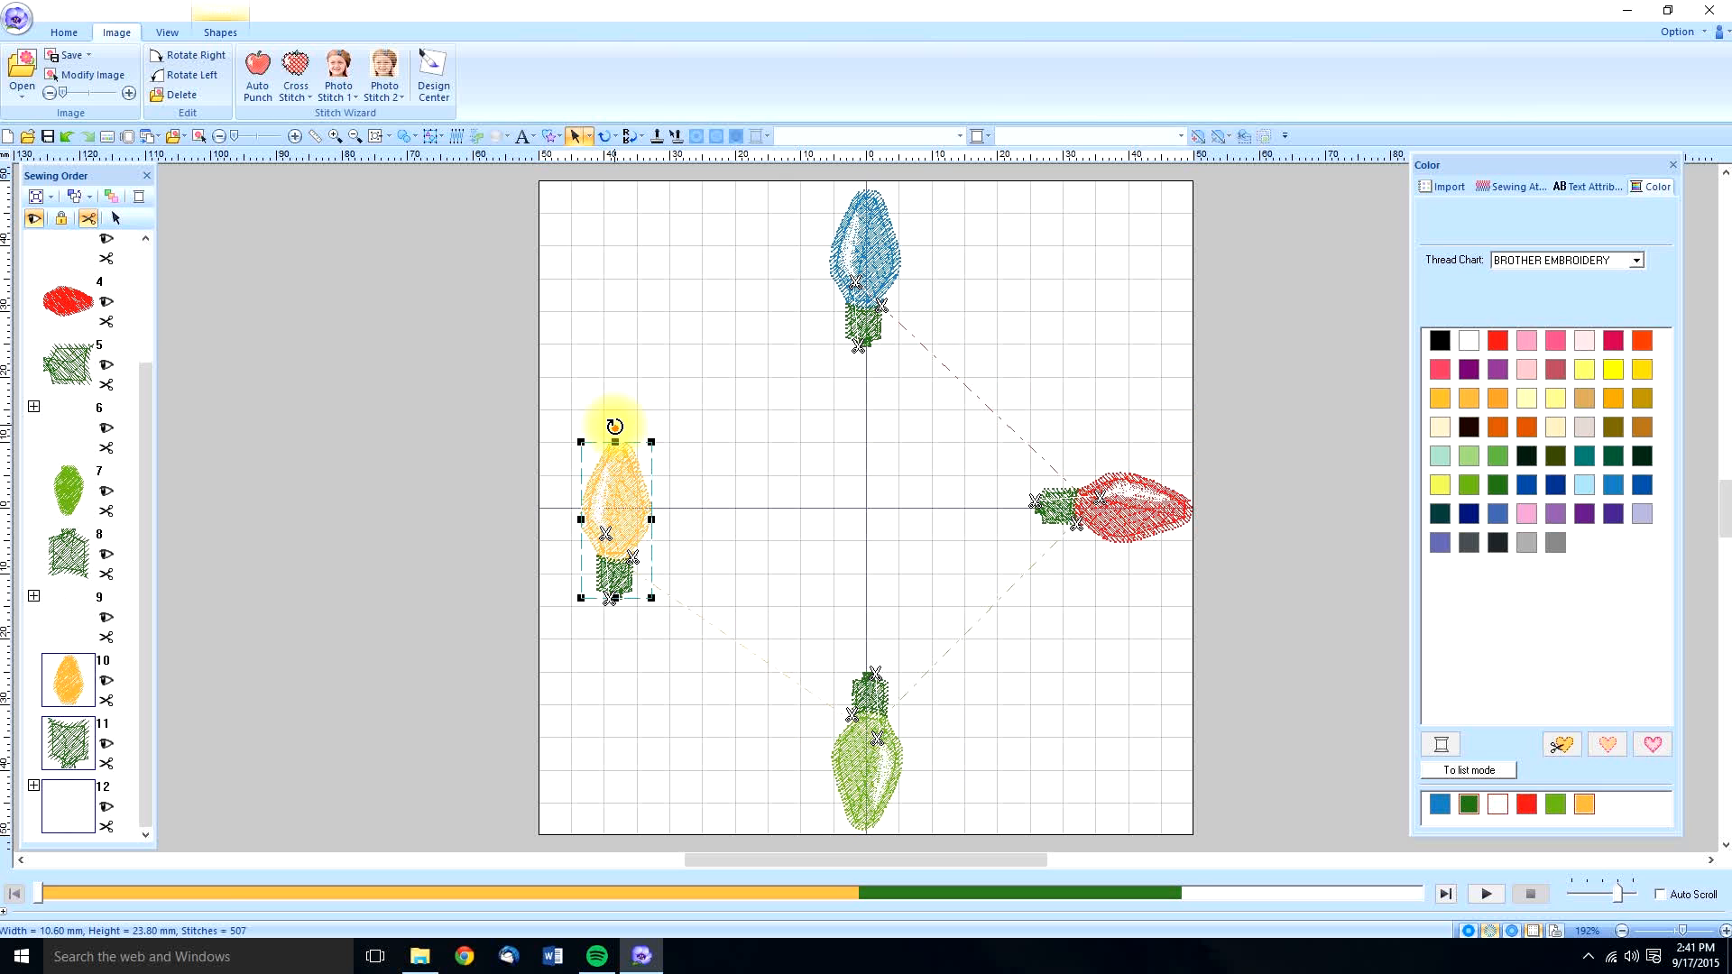
left_click_drag(615, 426, 613, 528)
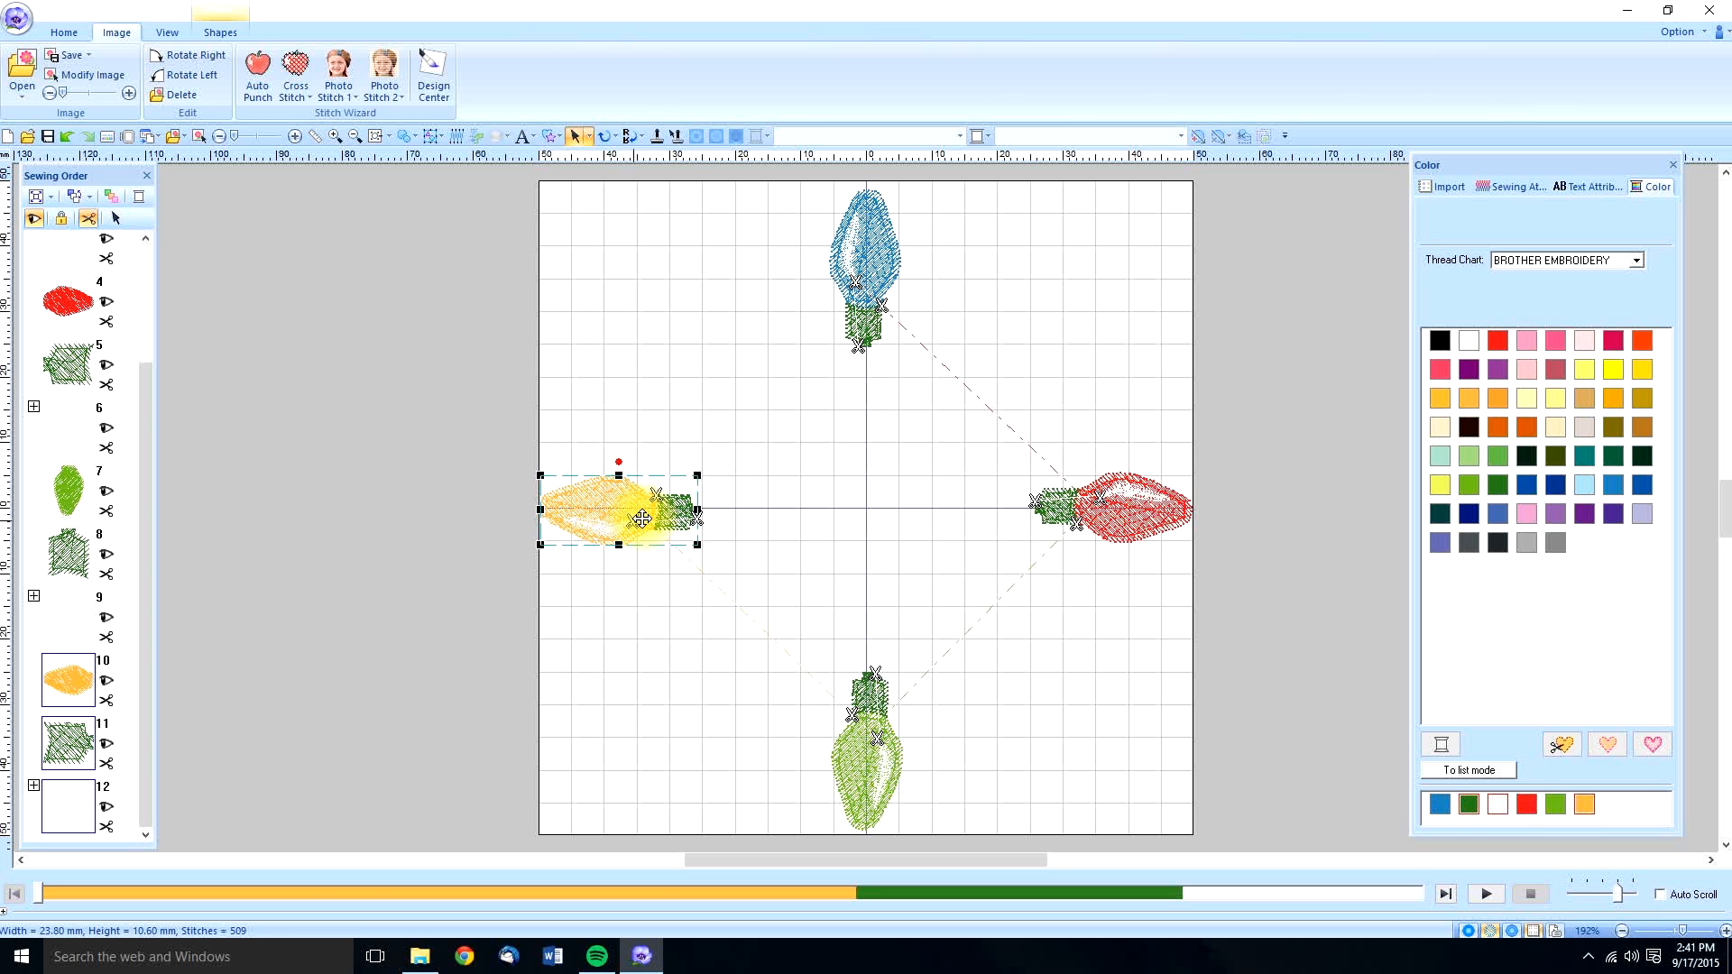
left_click(690, 366)
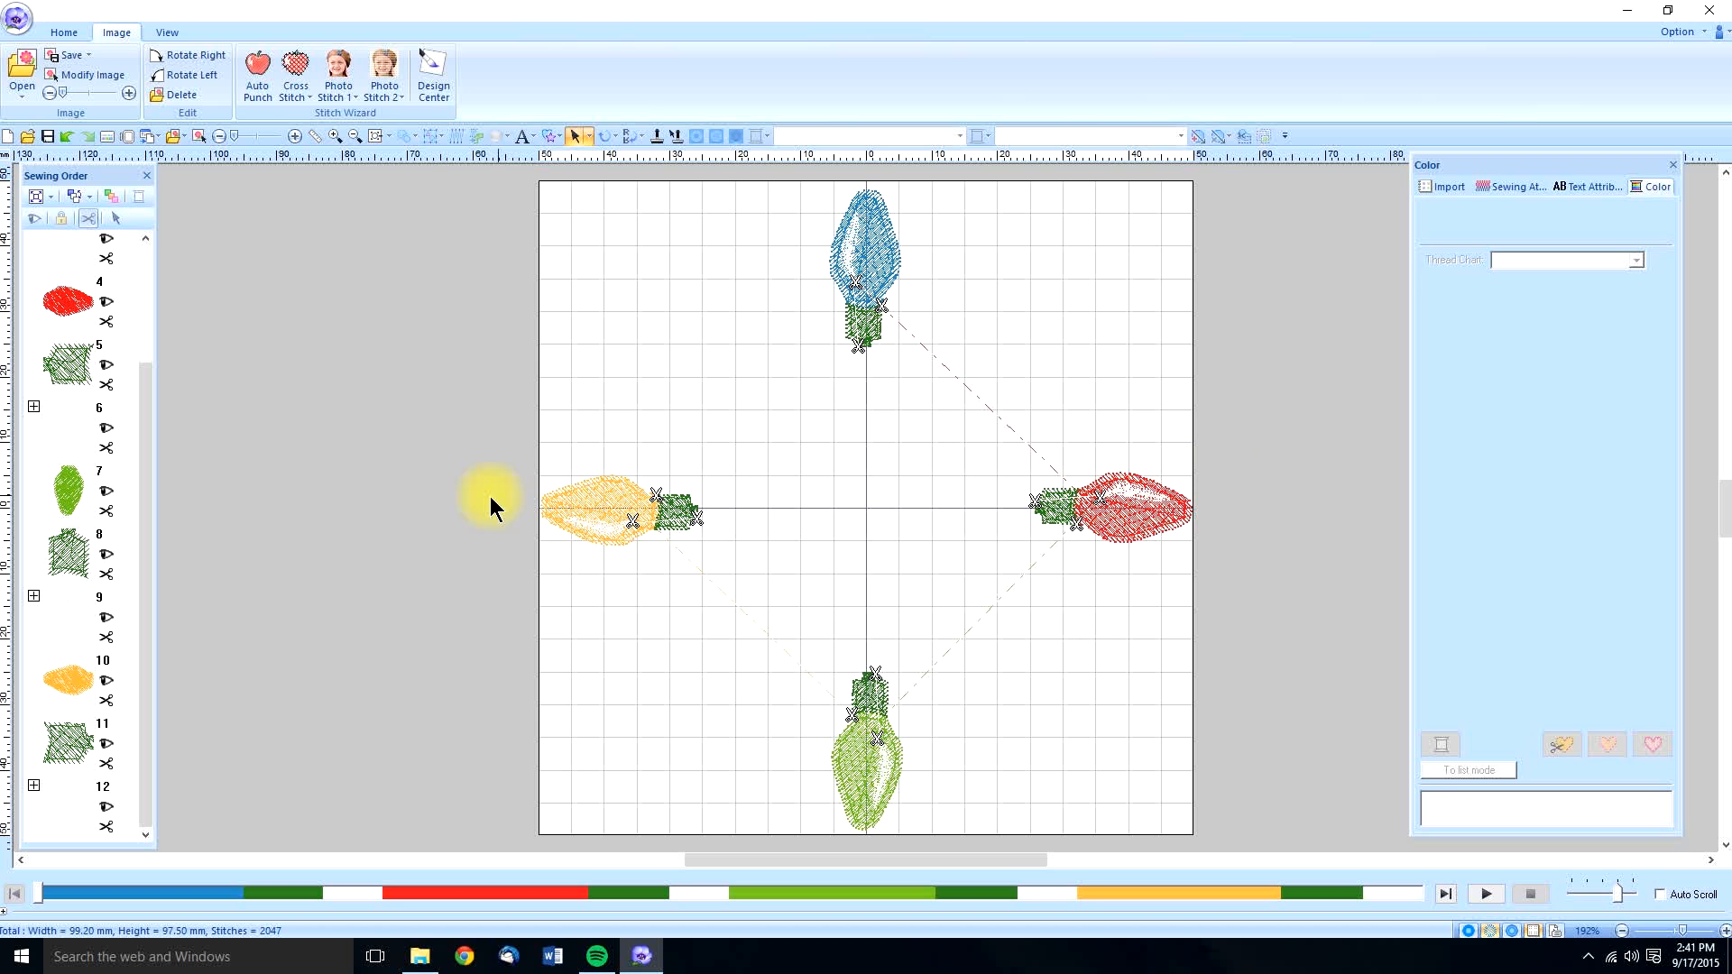
Step: Set up an open curve outline shape with Zigzag Stitch in Moss Green (515)
left_click(61, 31)
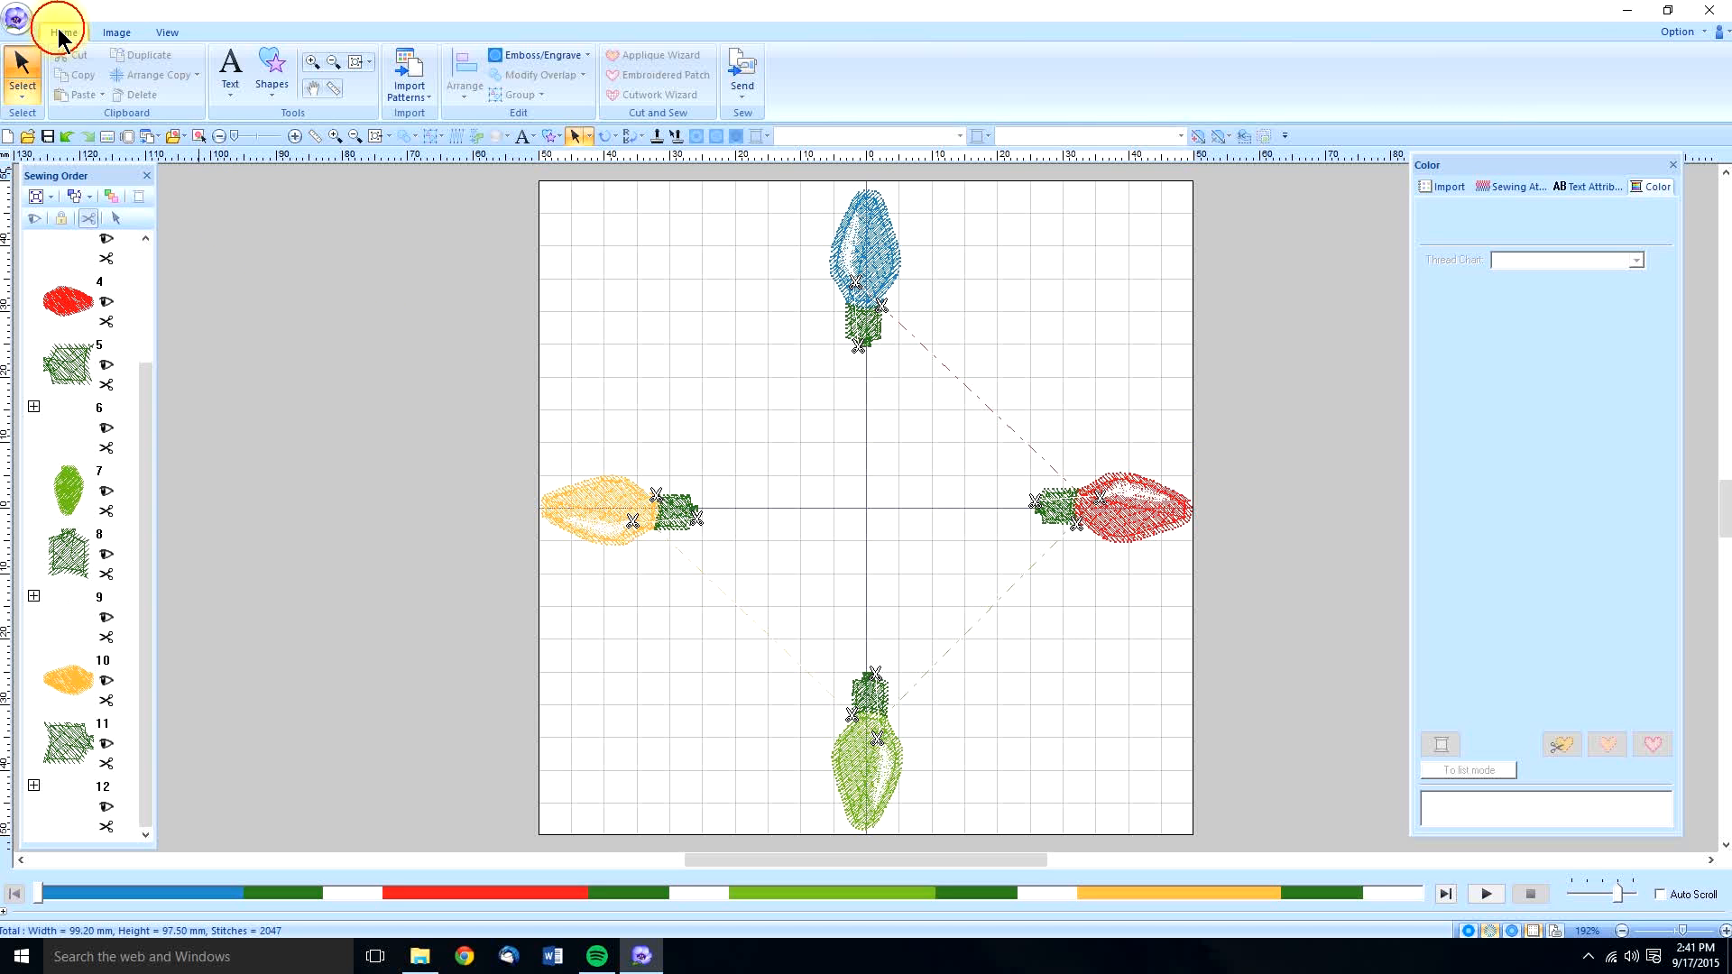
left_click(272, 74)
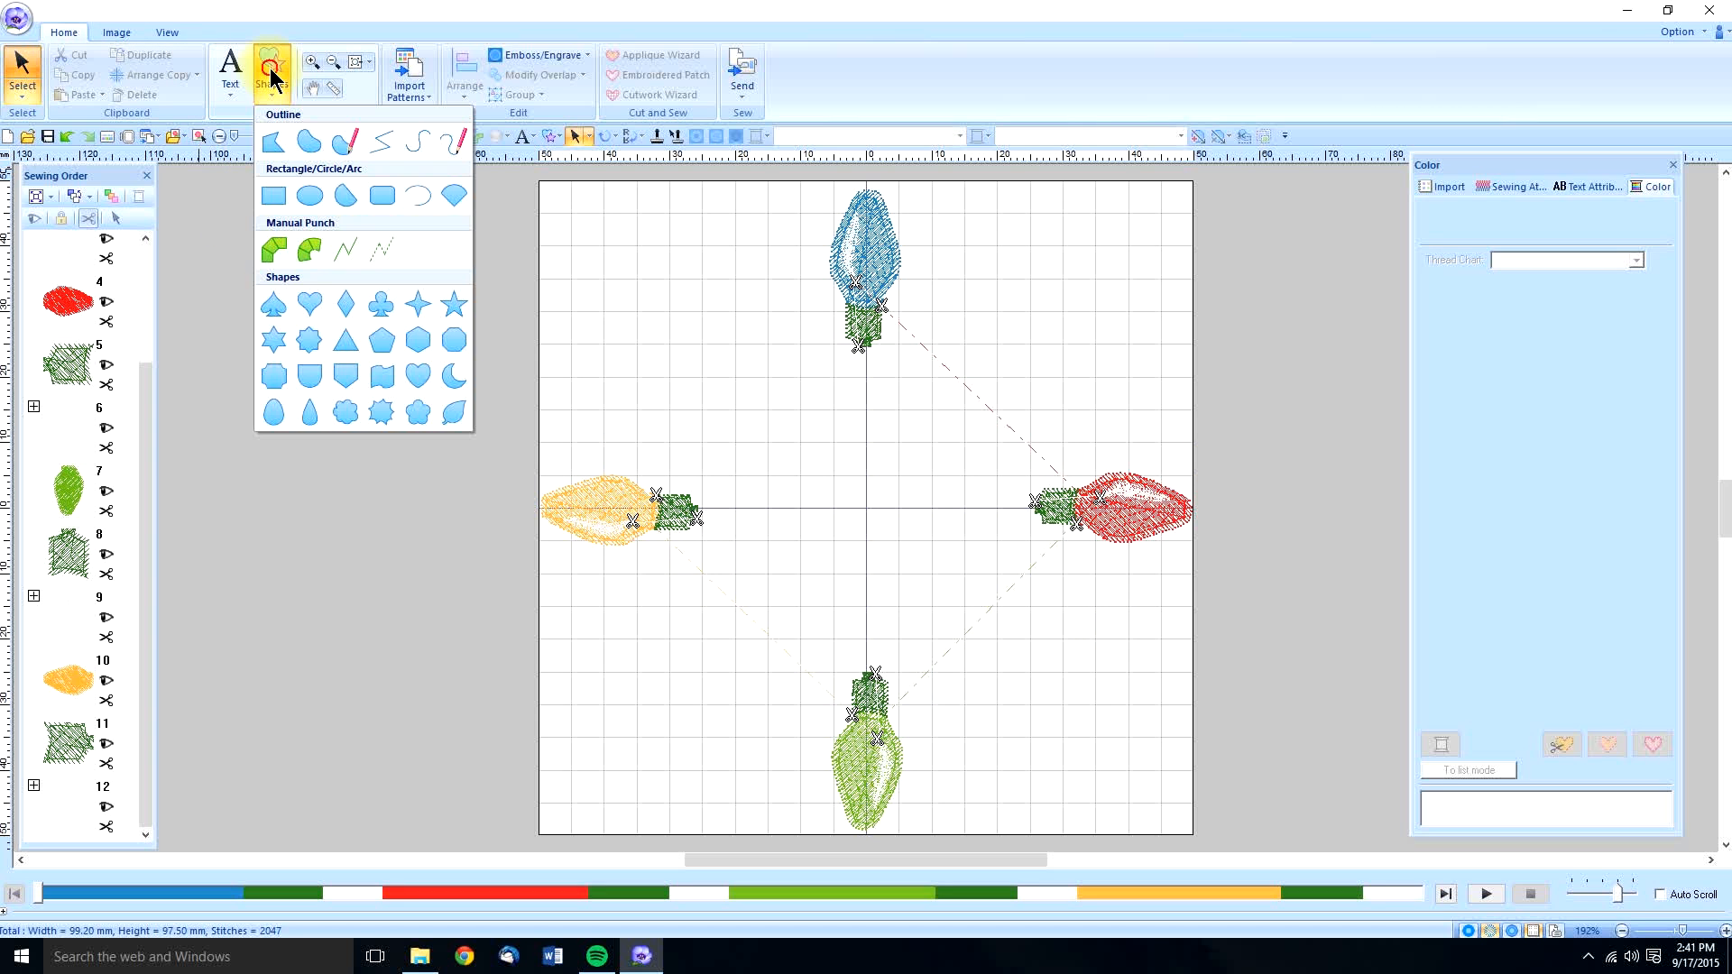
left_click(417, 147)
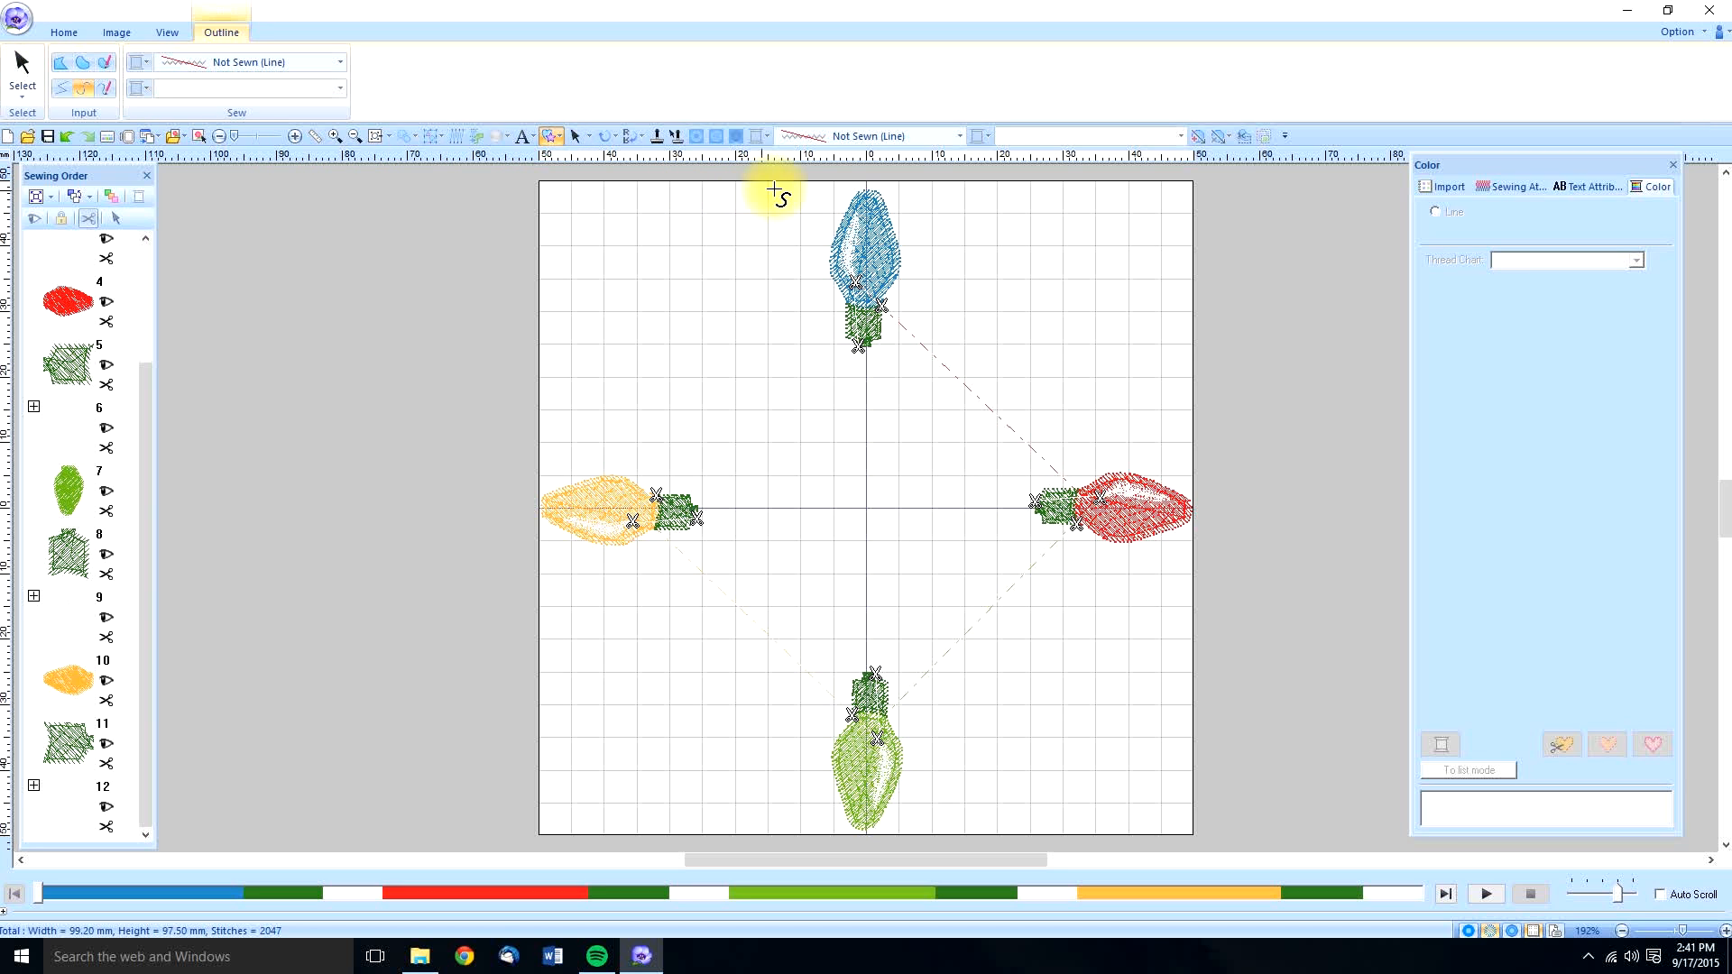
left_click(958, 137)
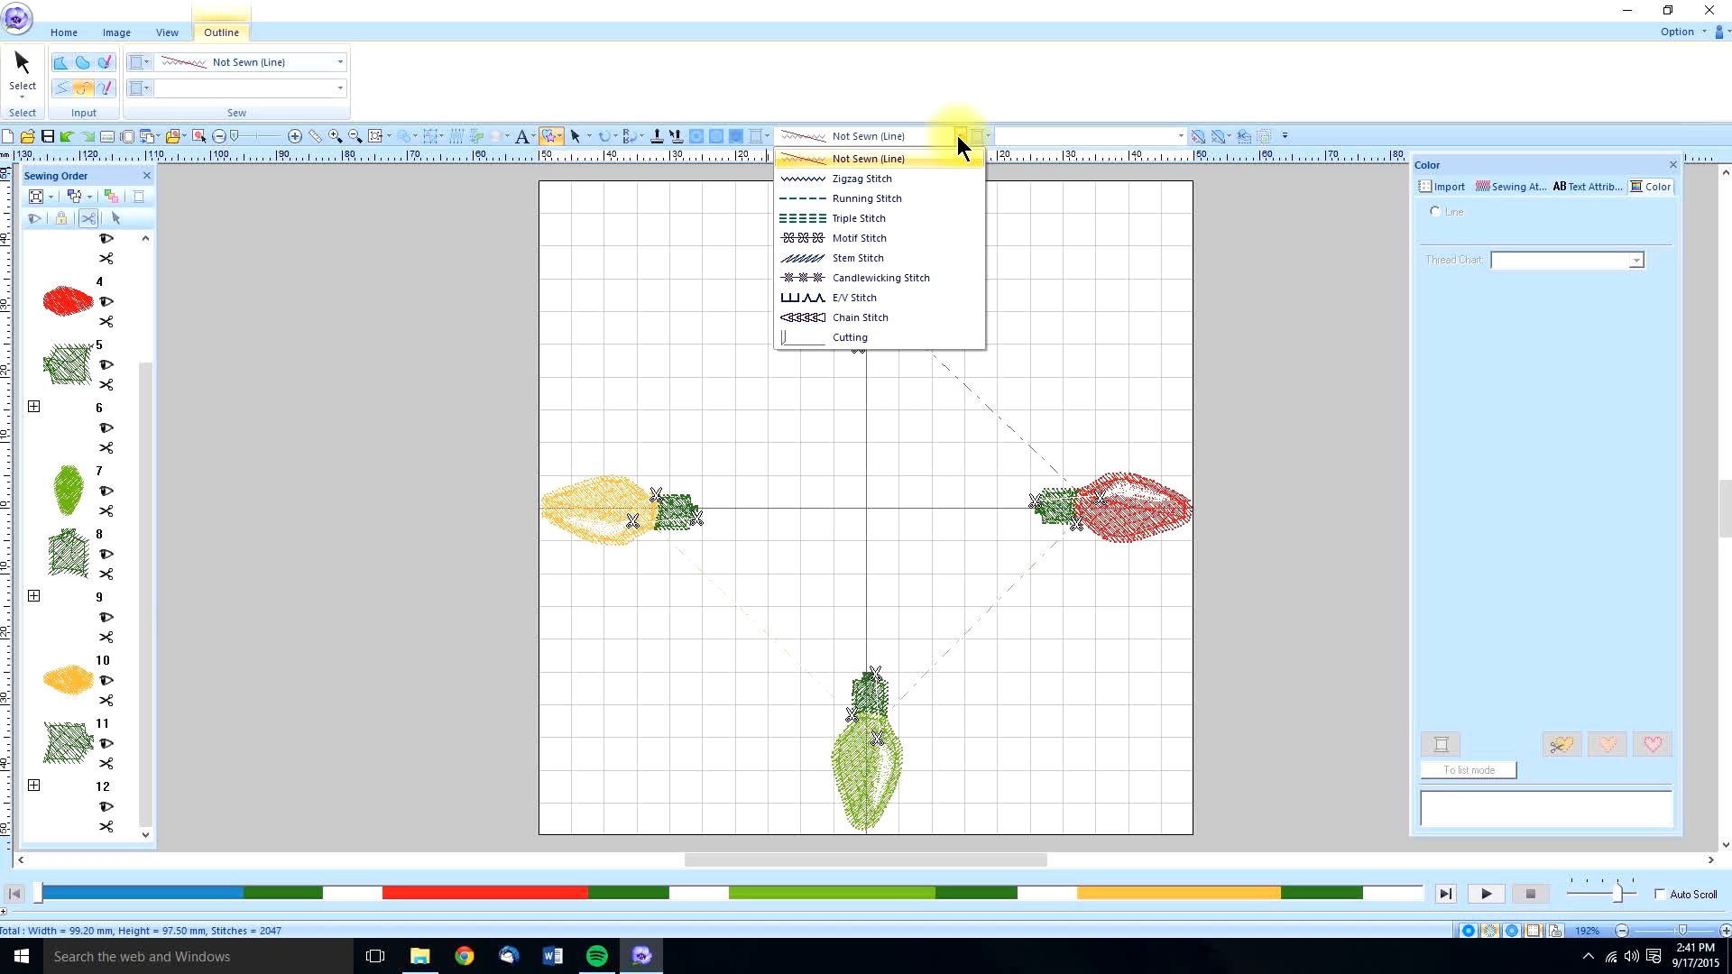
left_click(848, 177)
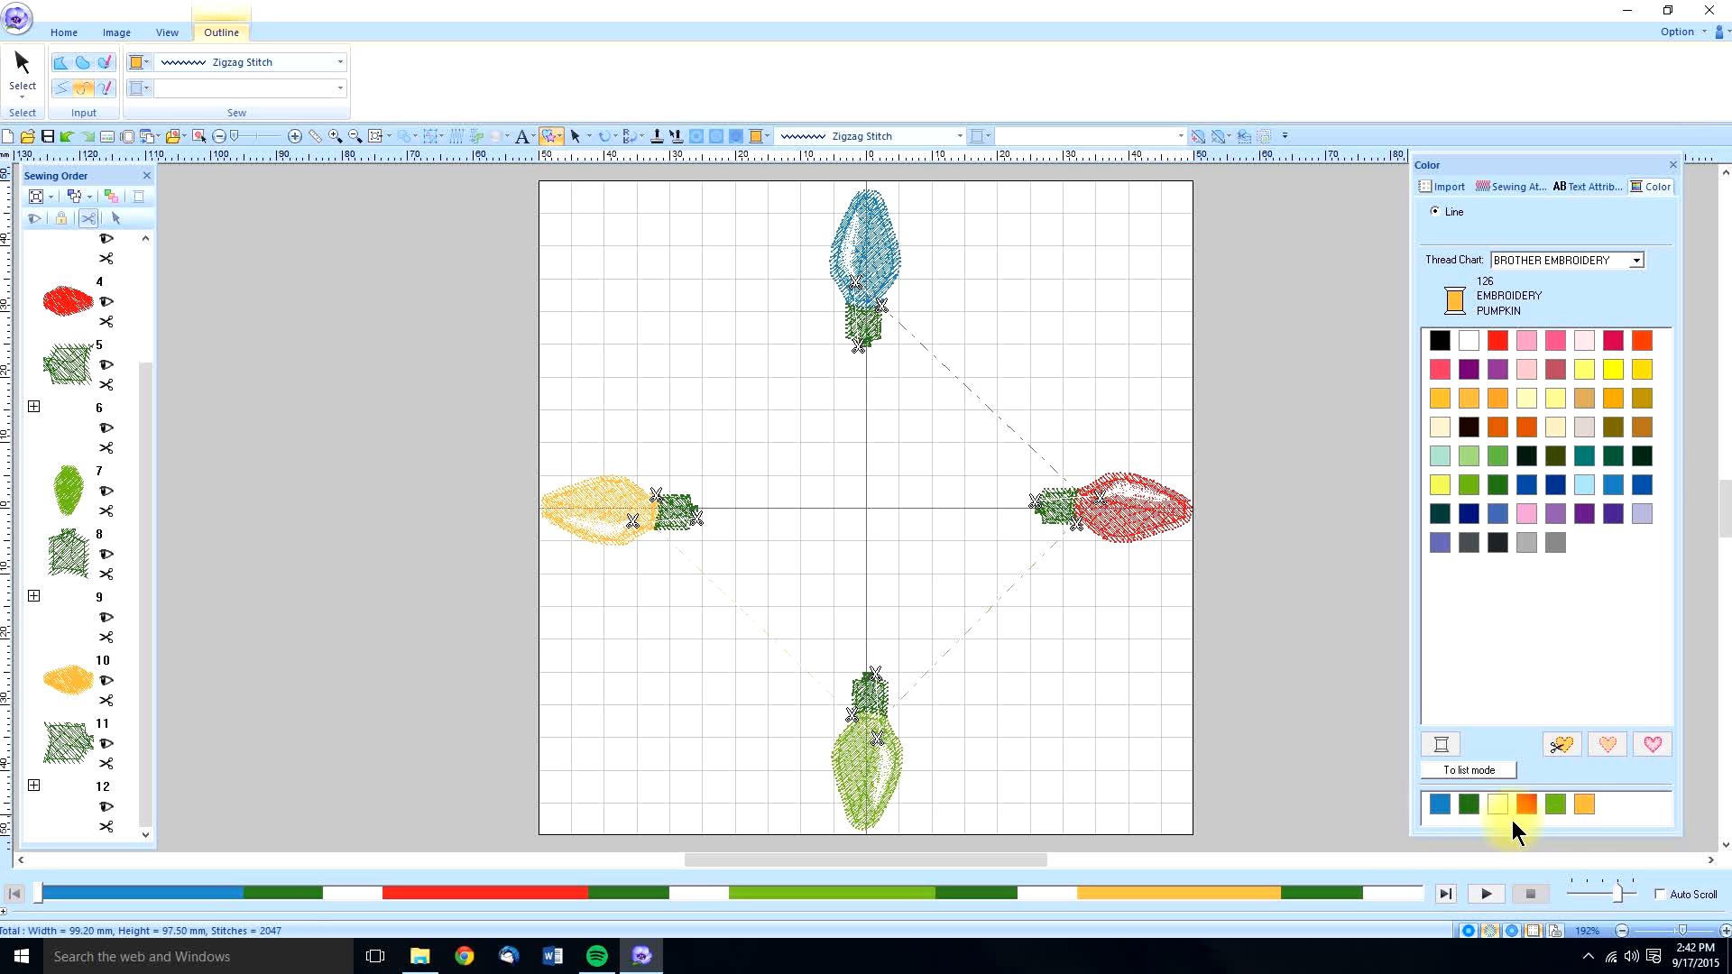
left_click(757, 135)
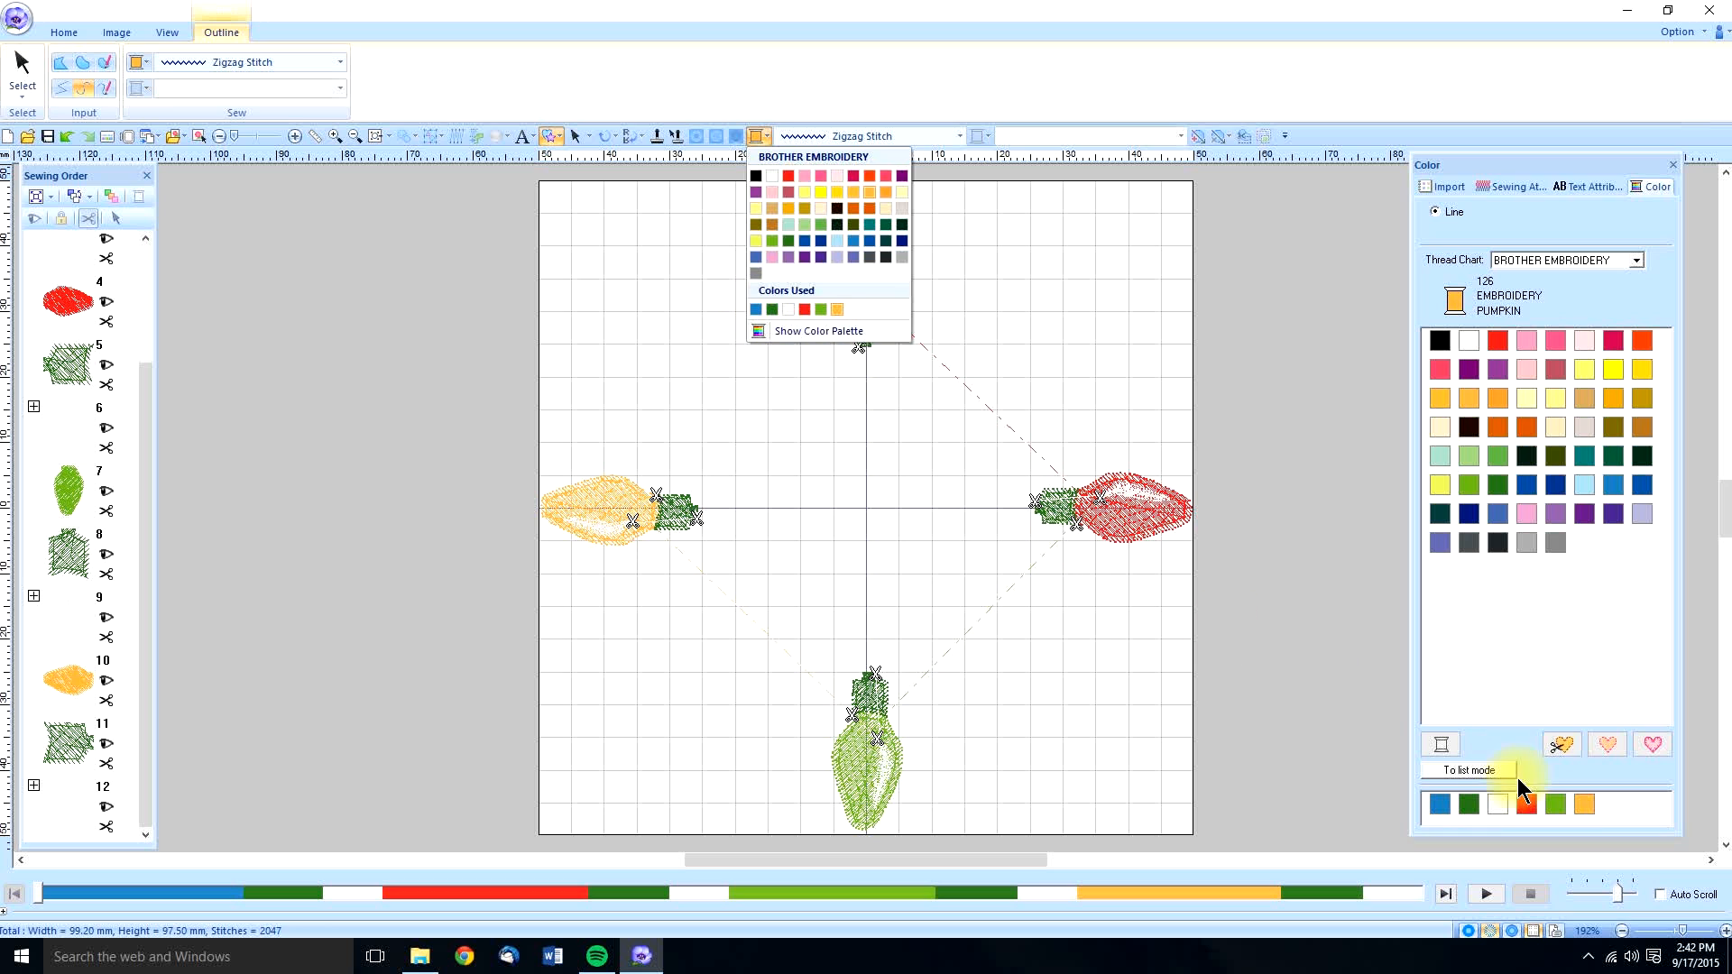
left_click(772, 310)
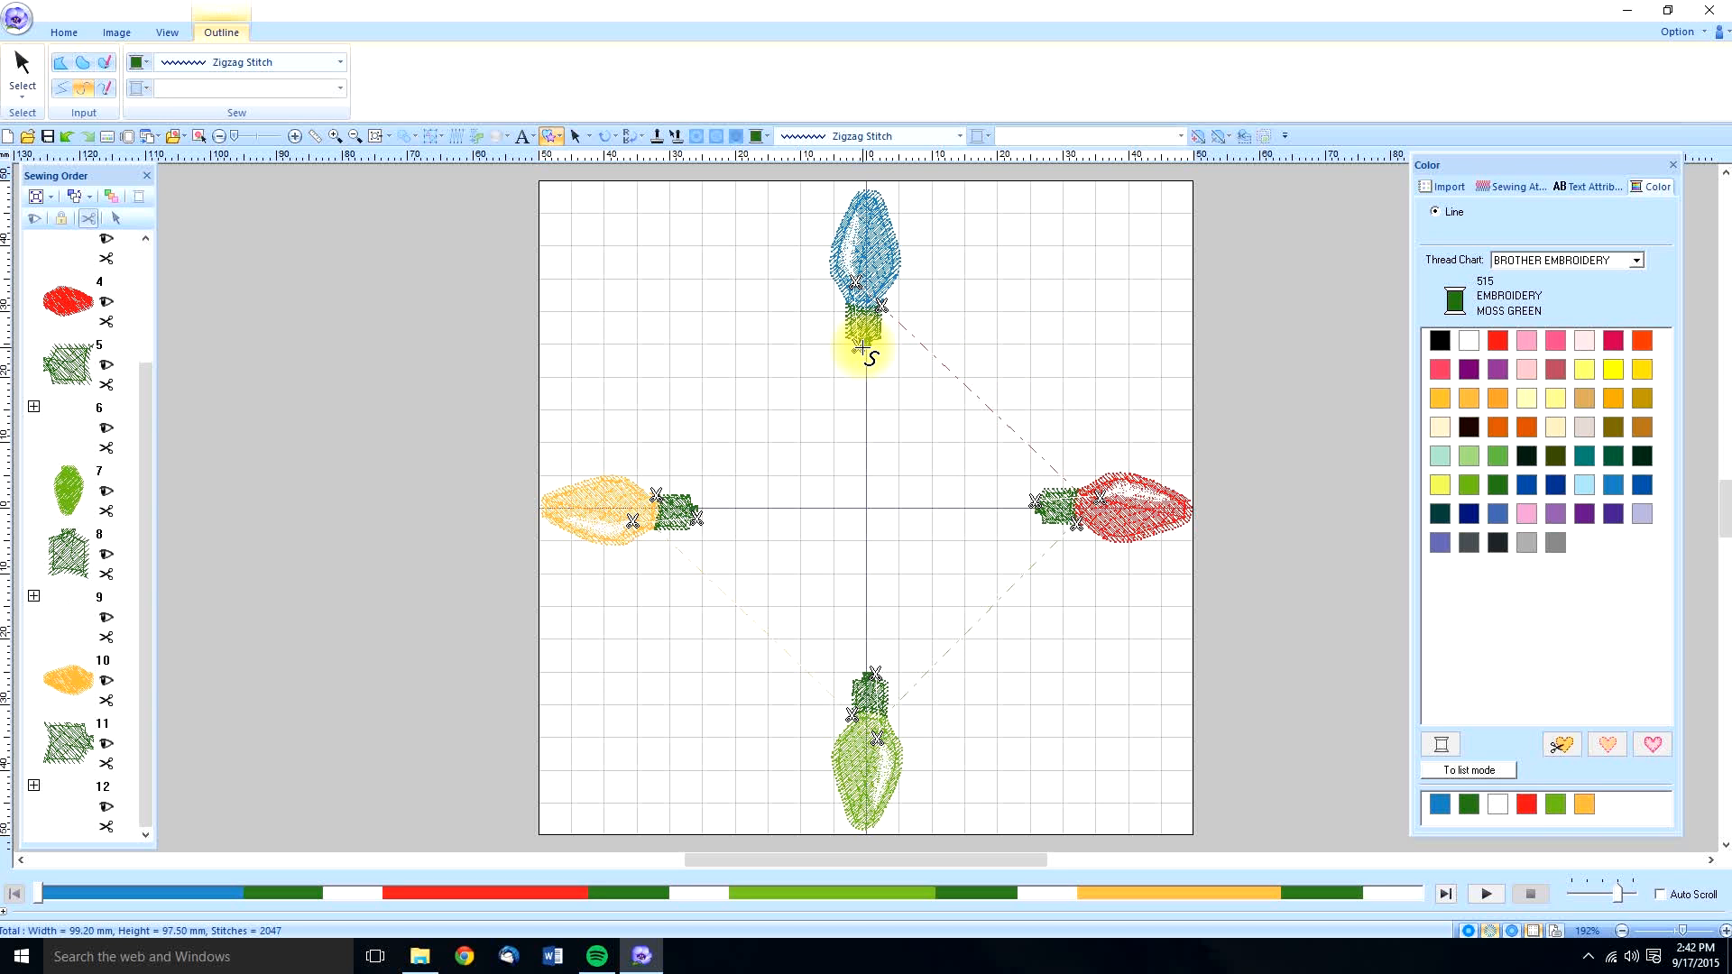
Step: Draw a wavy cord curve from the base of the blue bulb to the base of the red bulb
left_click(861, 347)
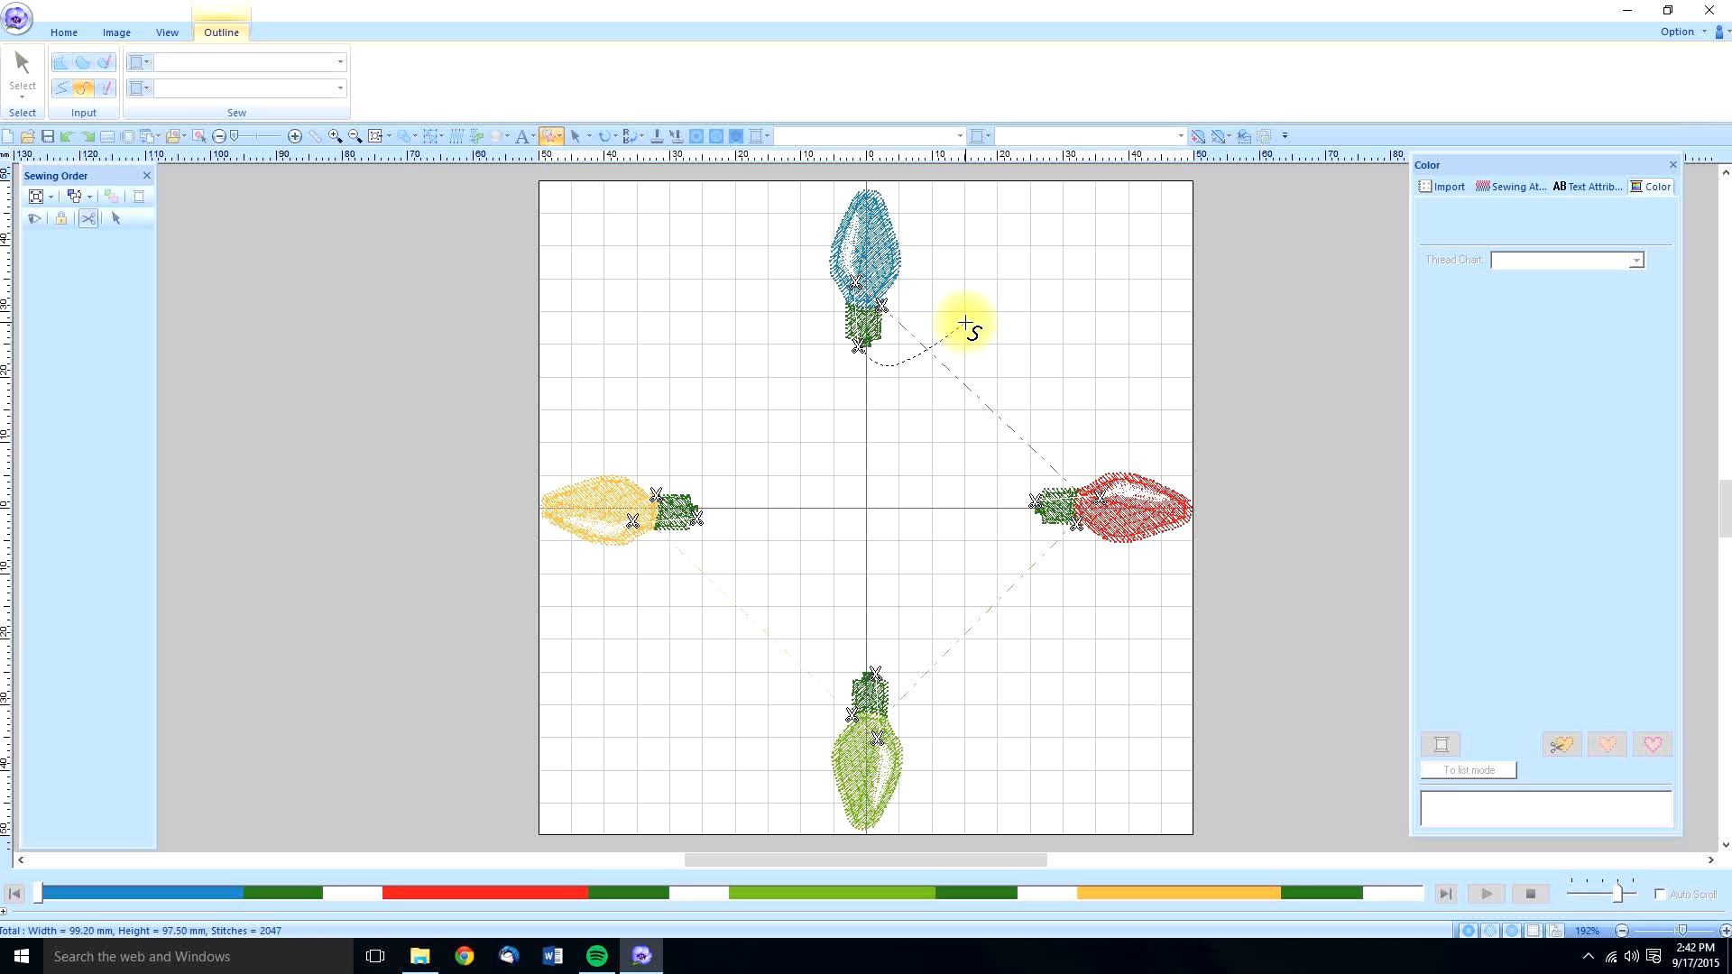
left_click(1065, 299)
left_click(1064, 440)
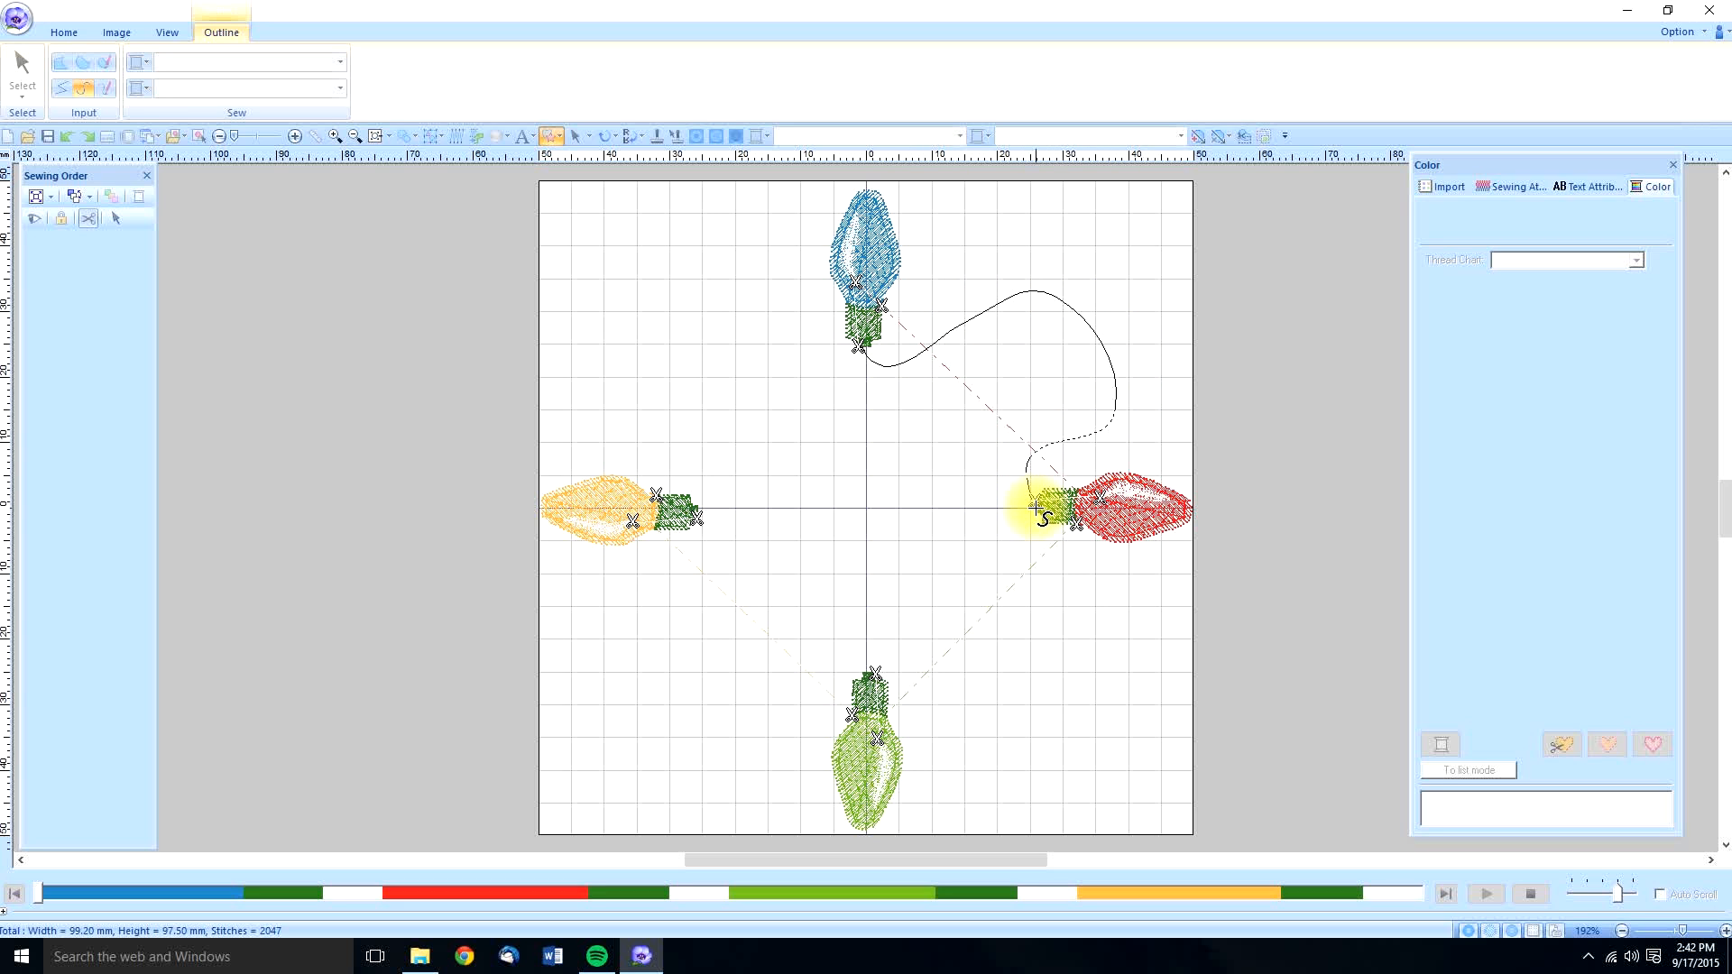
double_click(1036, 507)
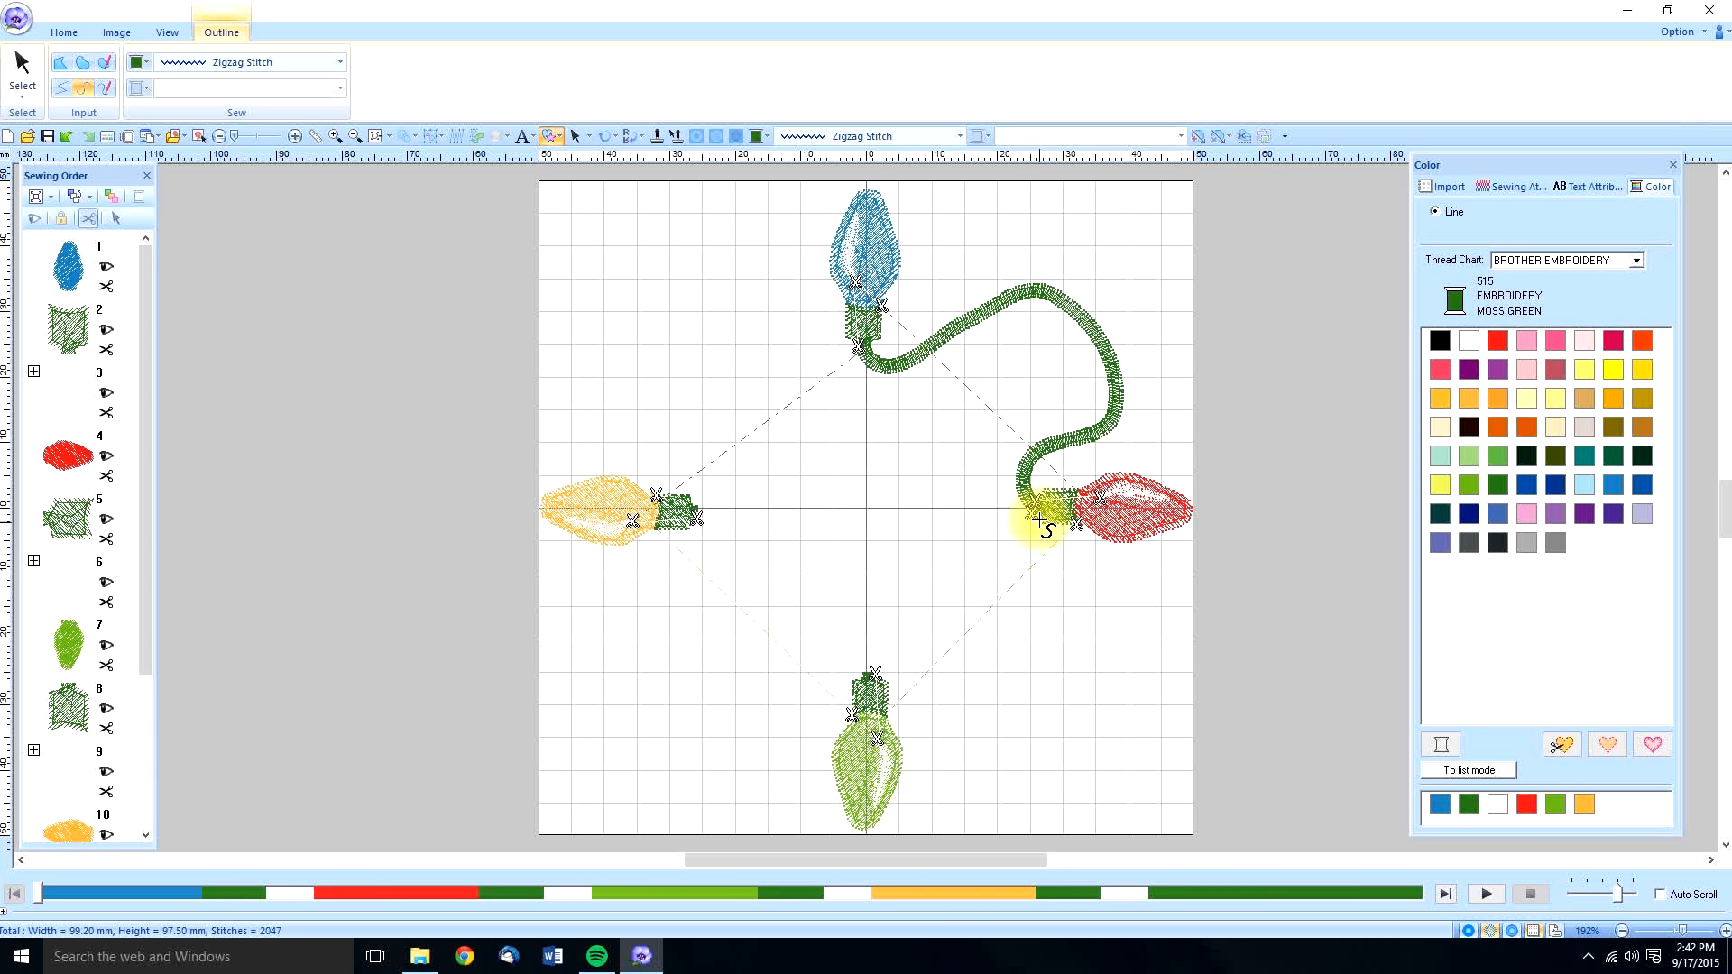
left_click(1033, 504)
left_click(971, 571)
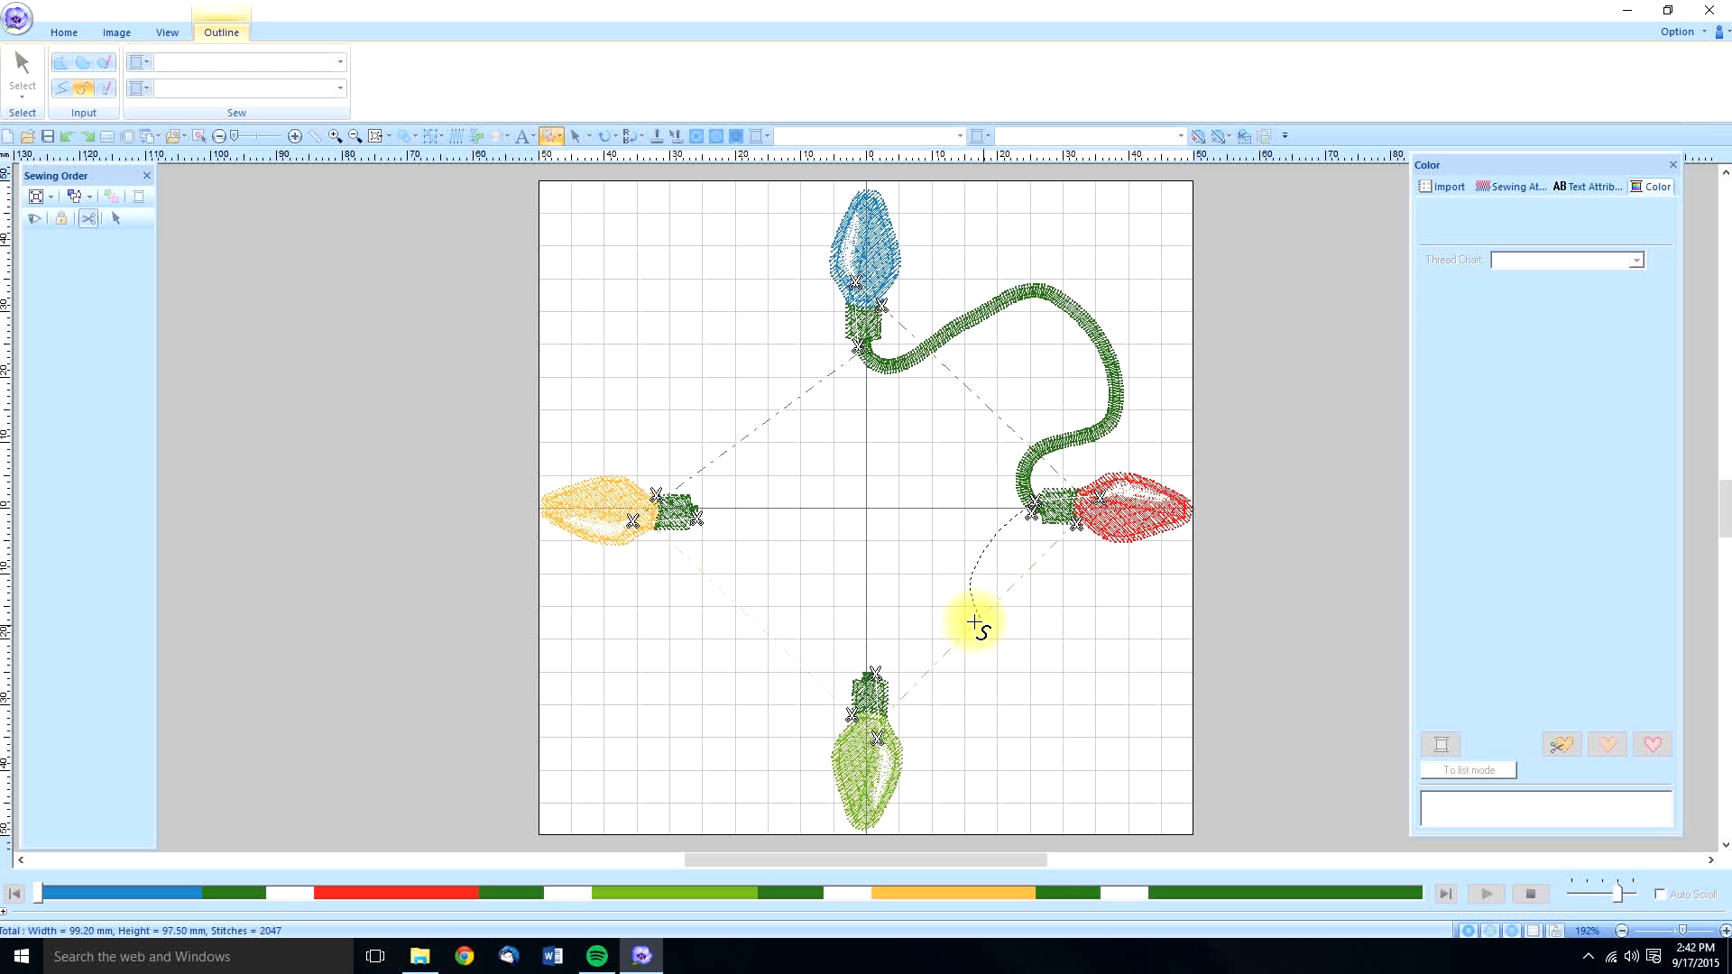
double_click(983, 561)
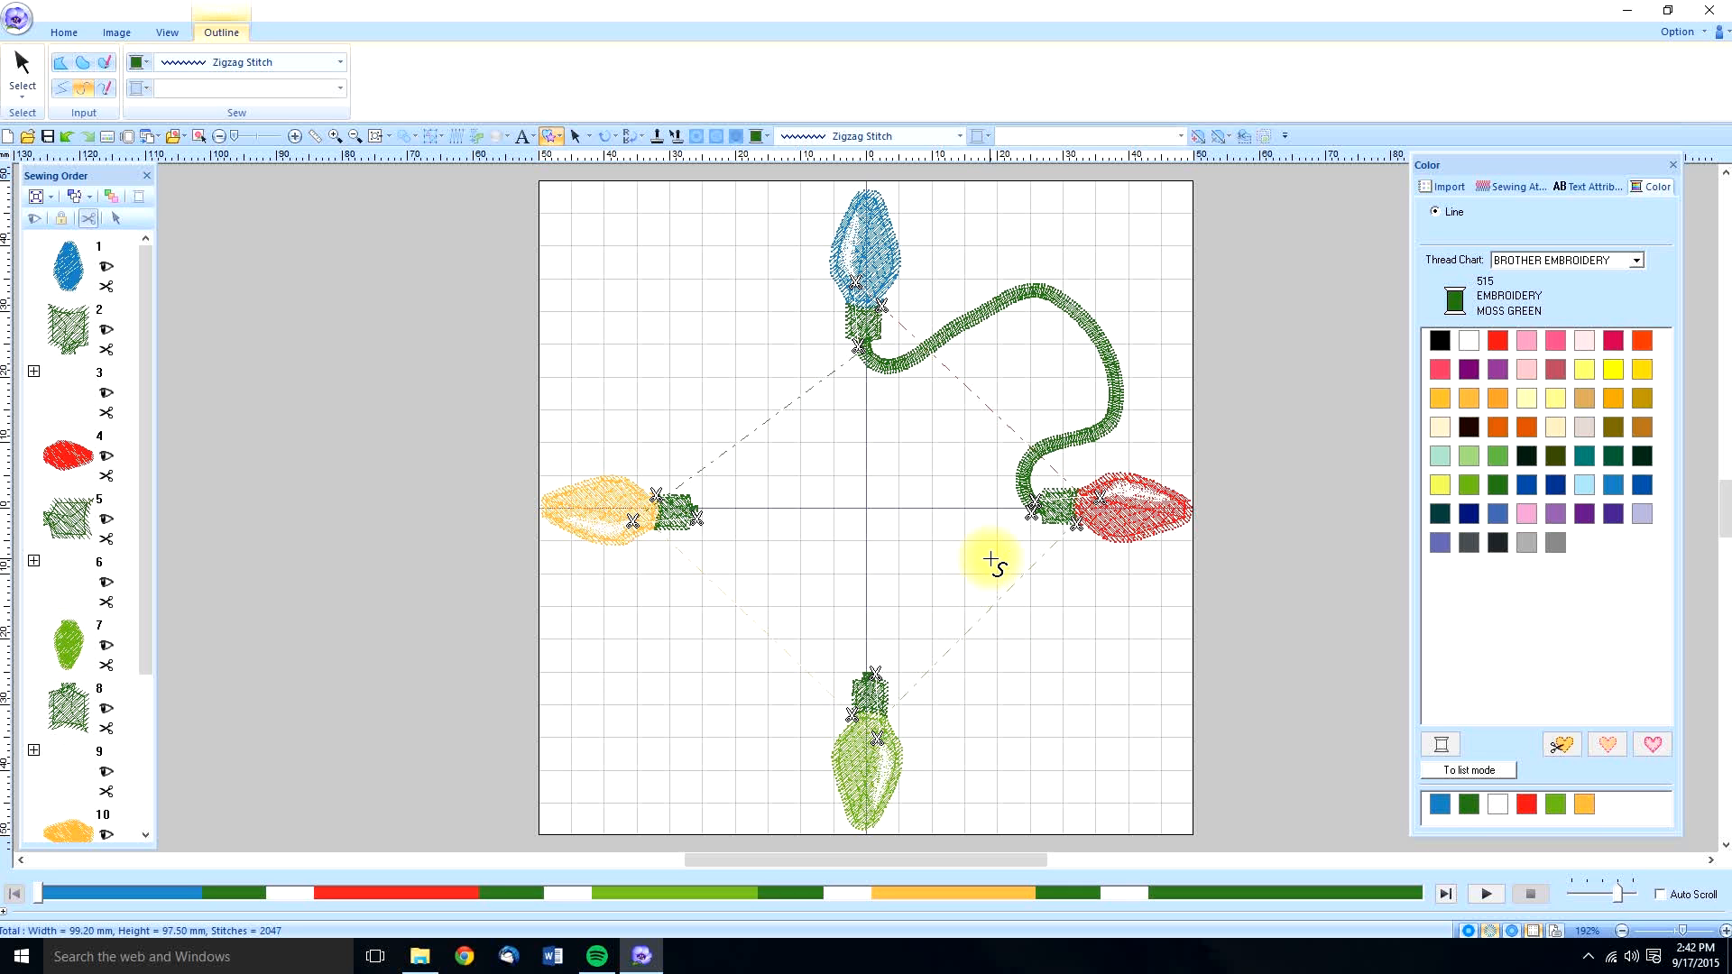
Step: Draw a cord curve with a loop from the base of the red bulb to the base of the green bulb
left_click(1034, 508)
left_click(991, 561)
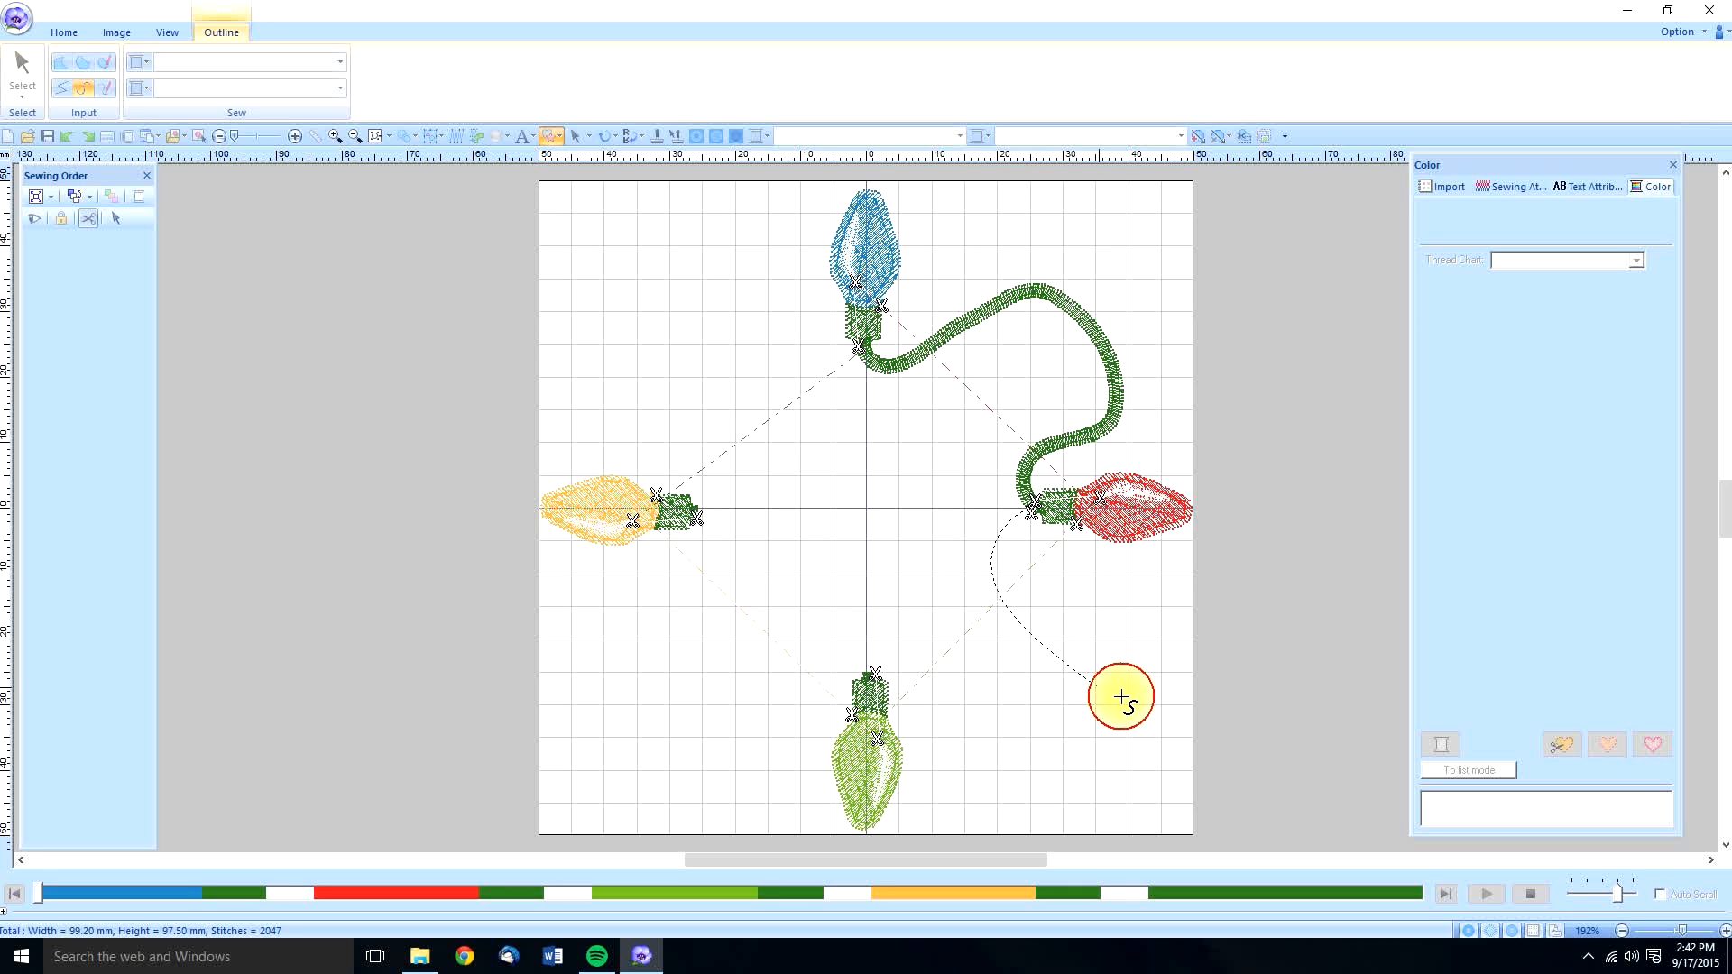
left_click(1150, 702)
left_click(1128, 608)
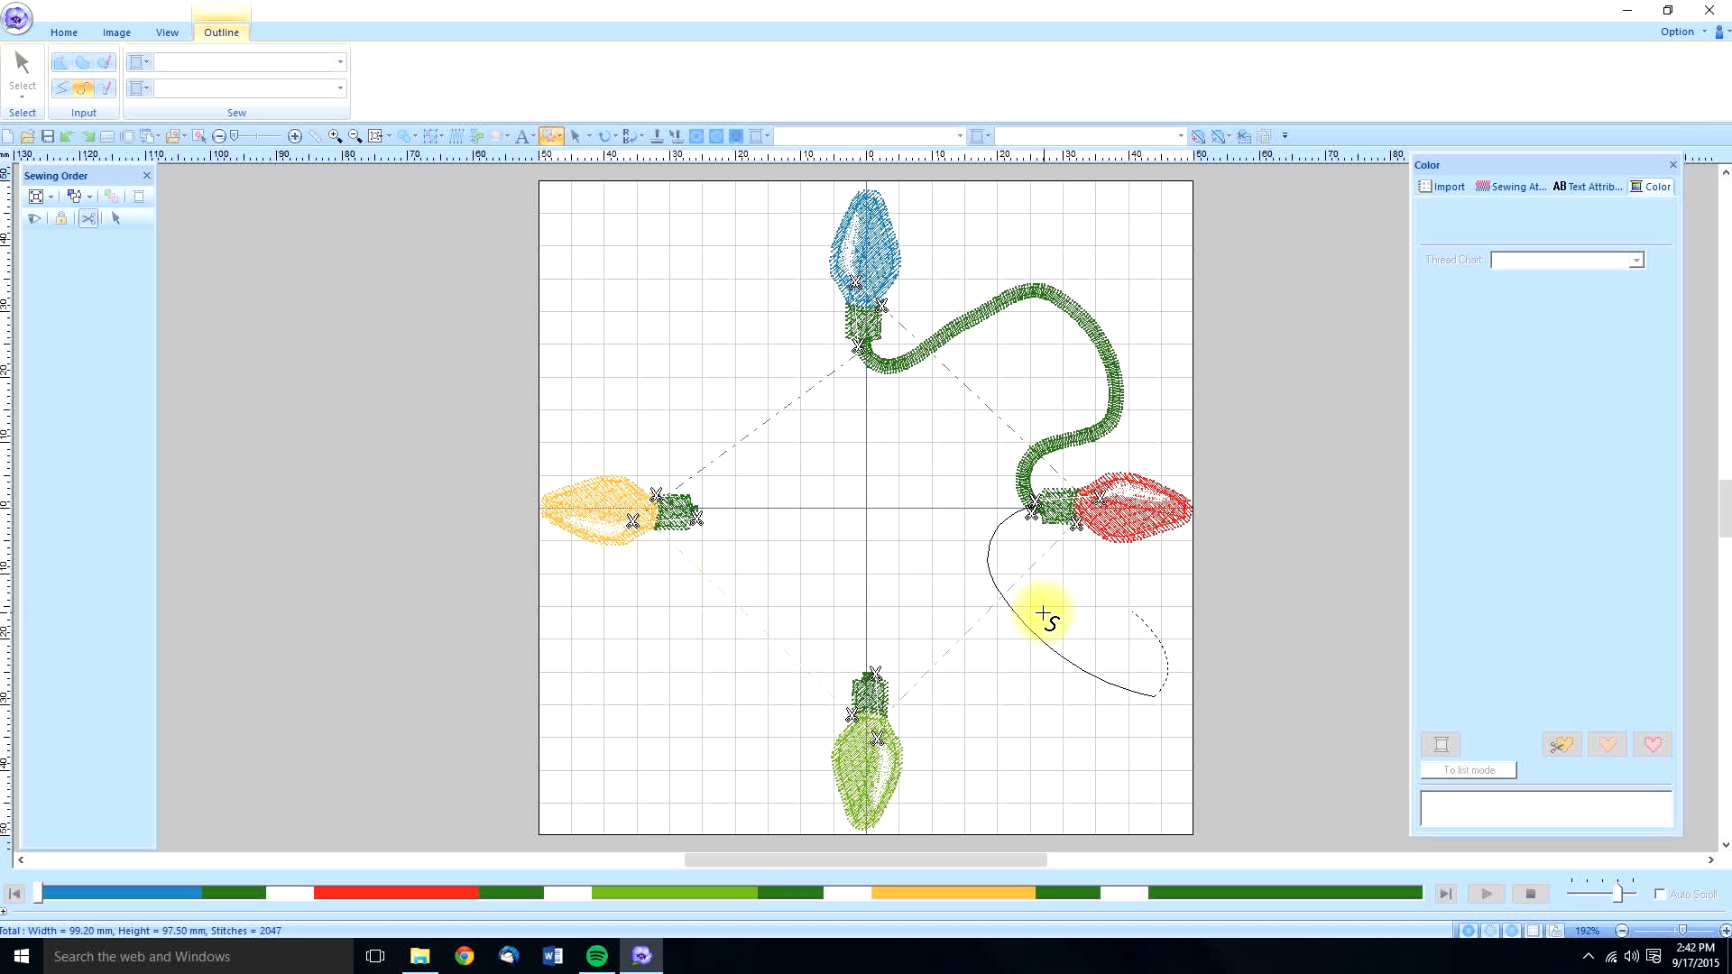
left_click(992, 624)
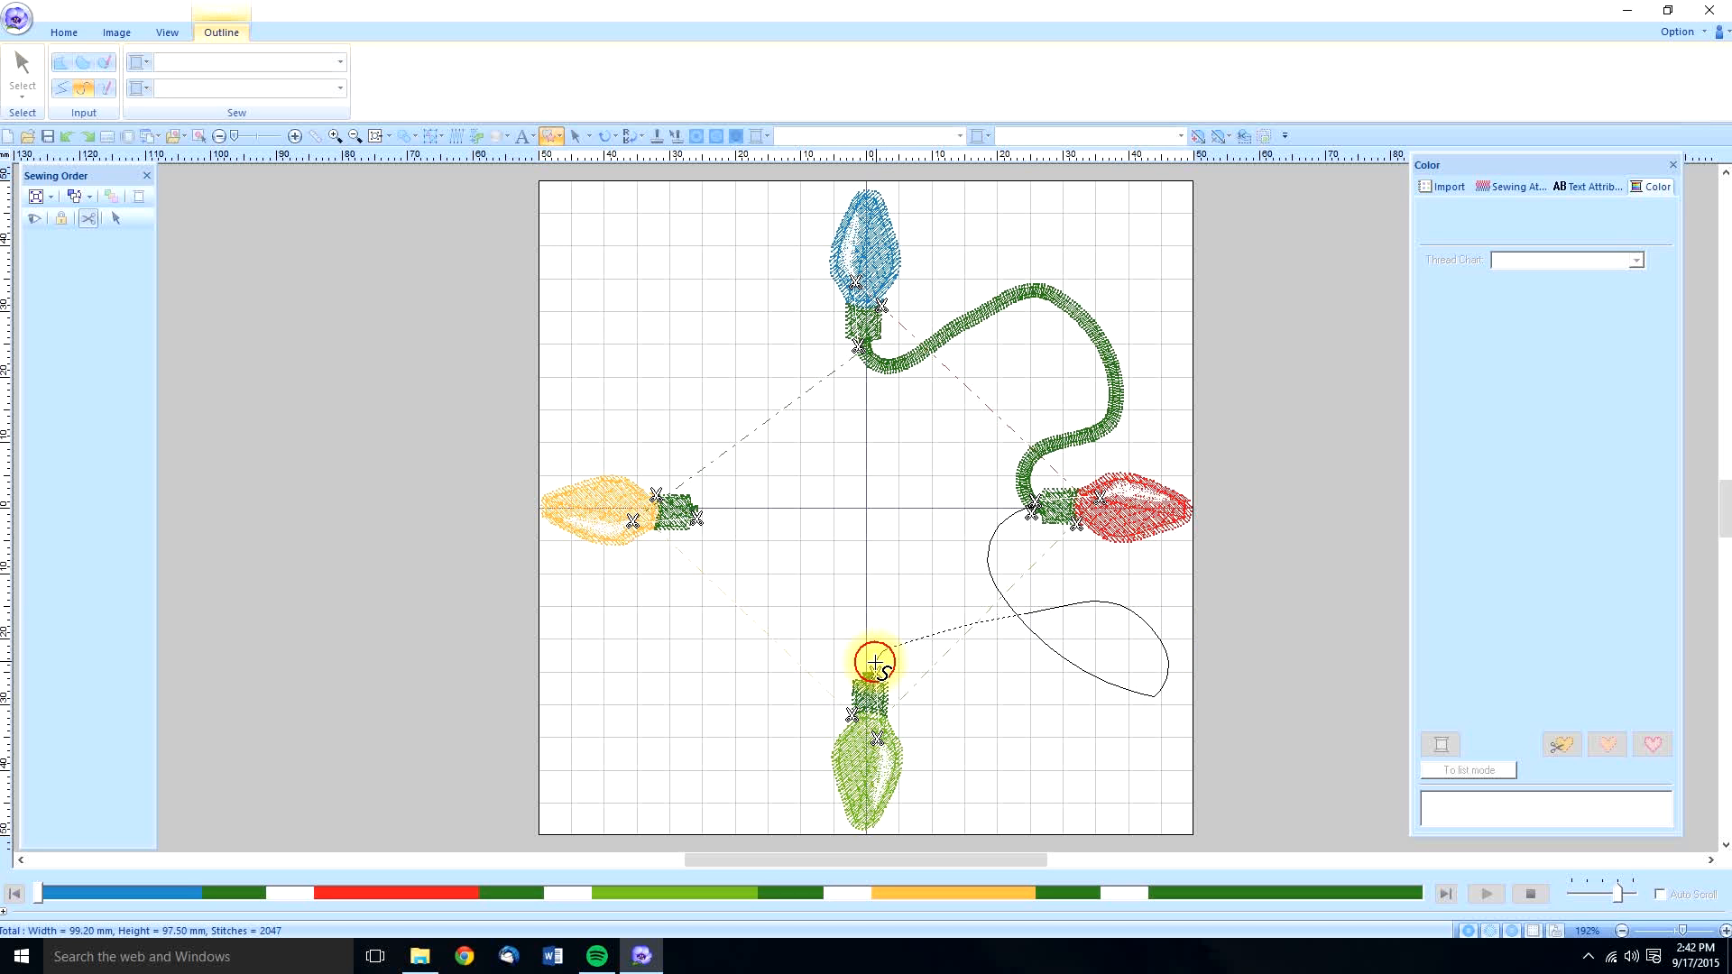
double_click(872, 675)
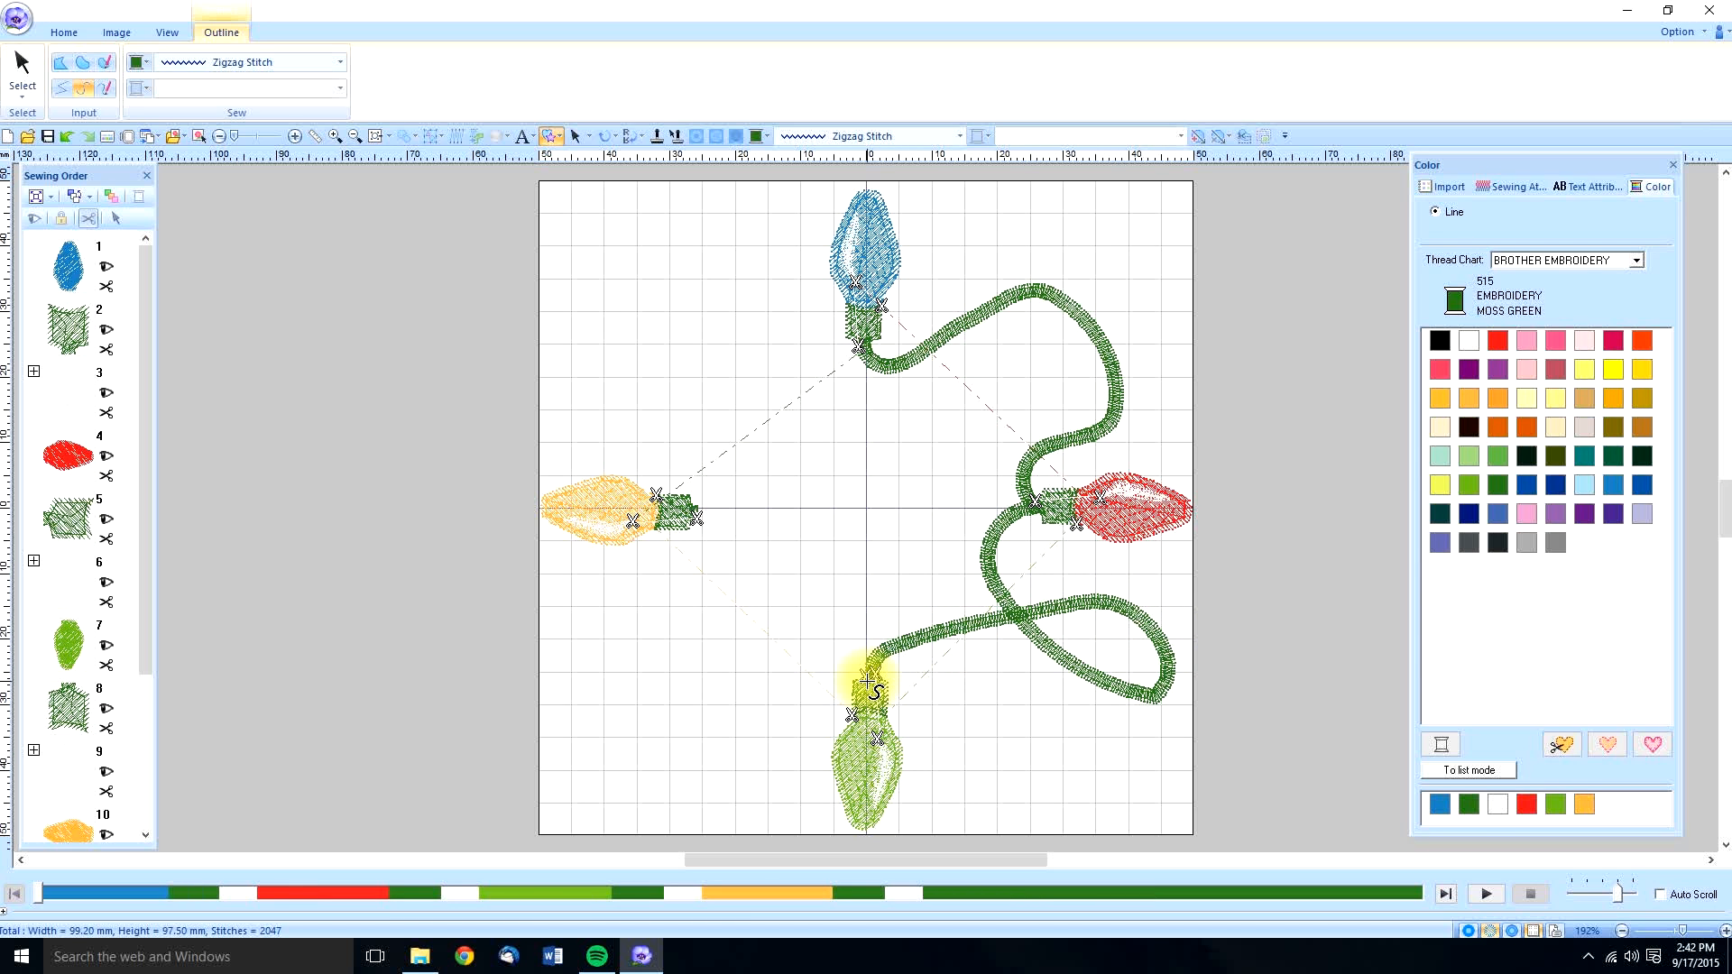
Step: Draw a curved cord from the base of the green bulb around to the base of the orange bulb
left_click(868, 681)
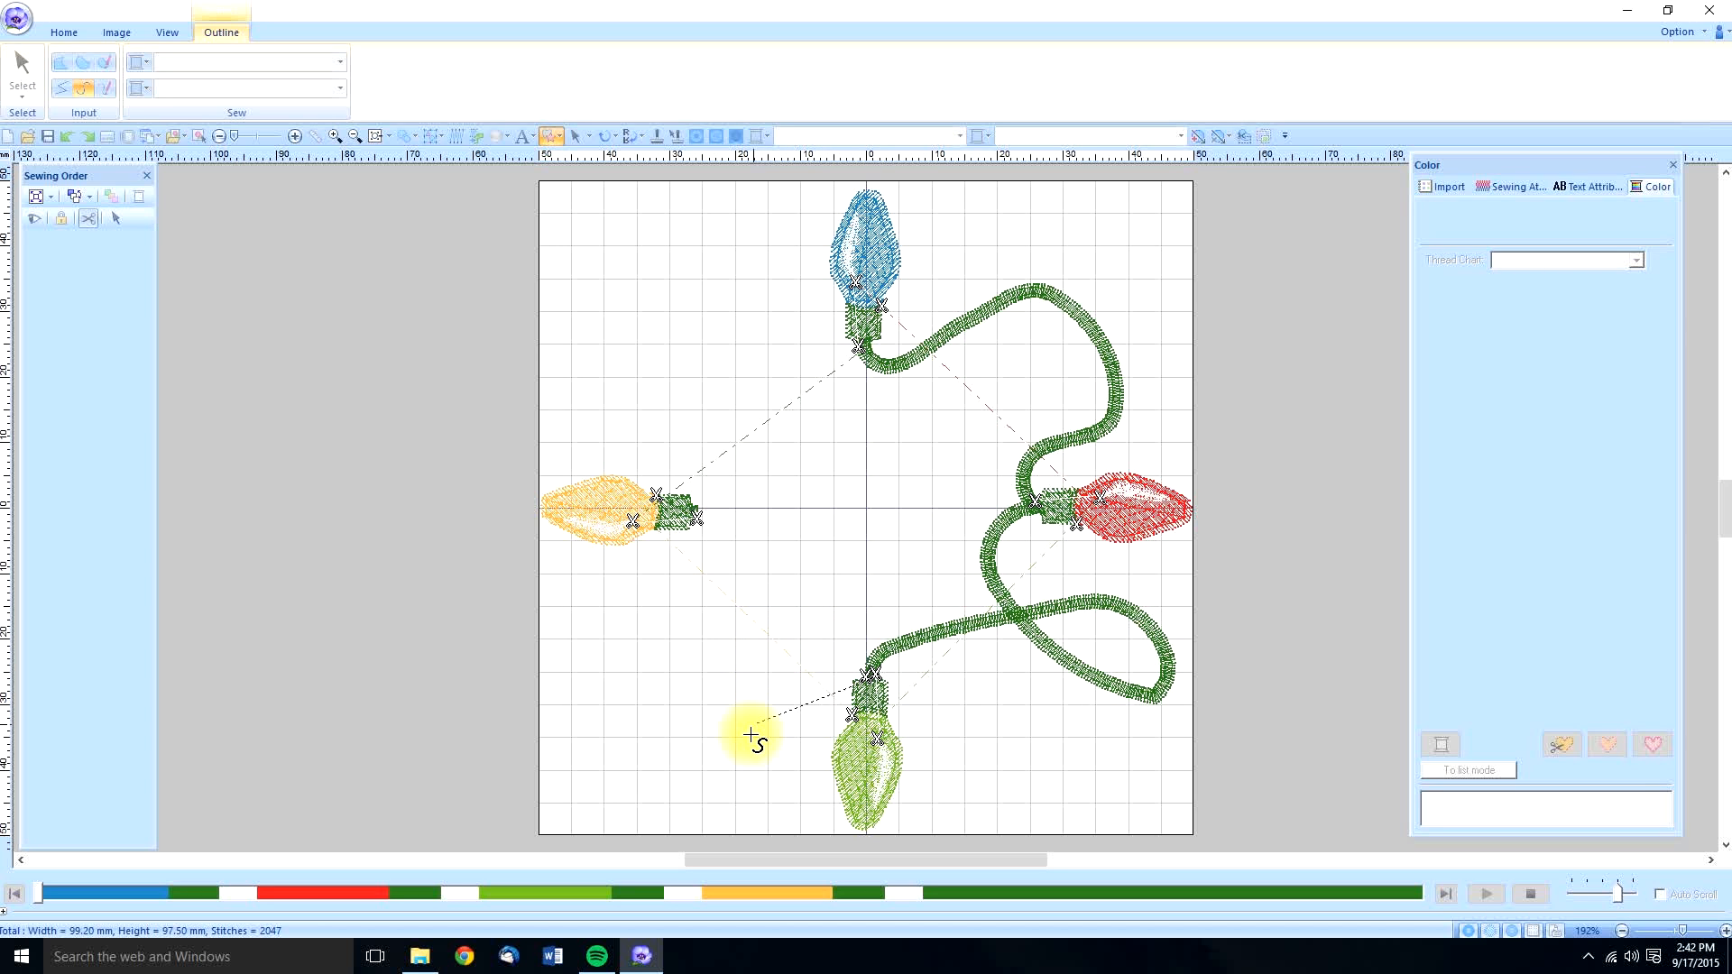
left_click(637, 675)
left_click(678, 612)
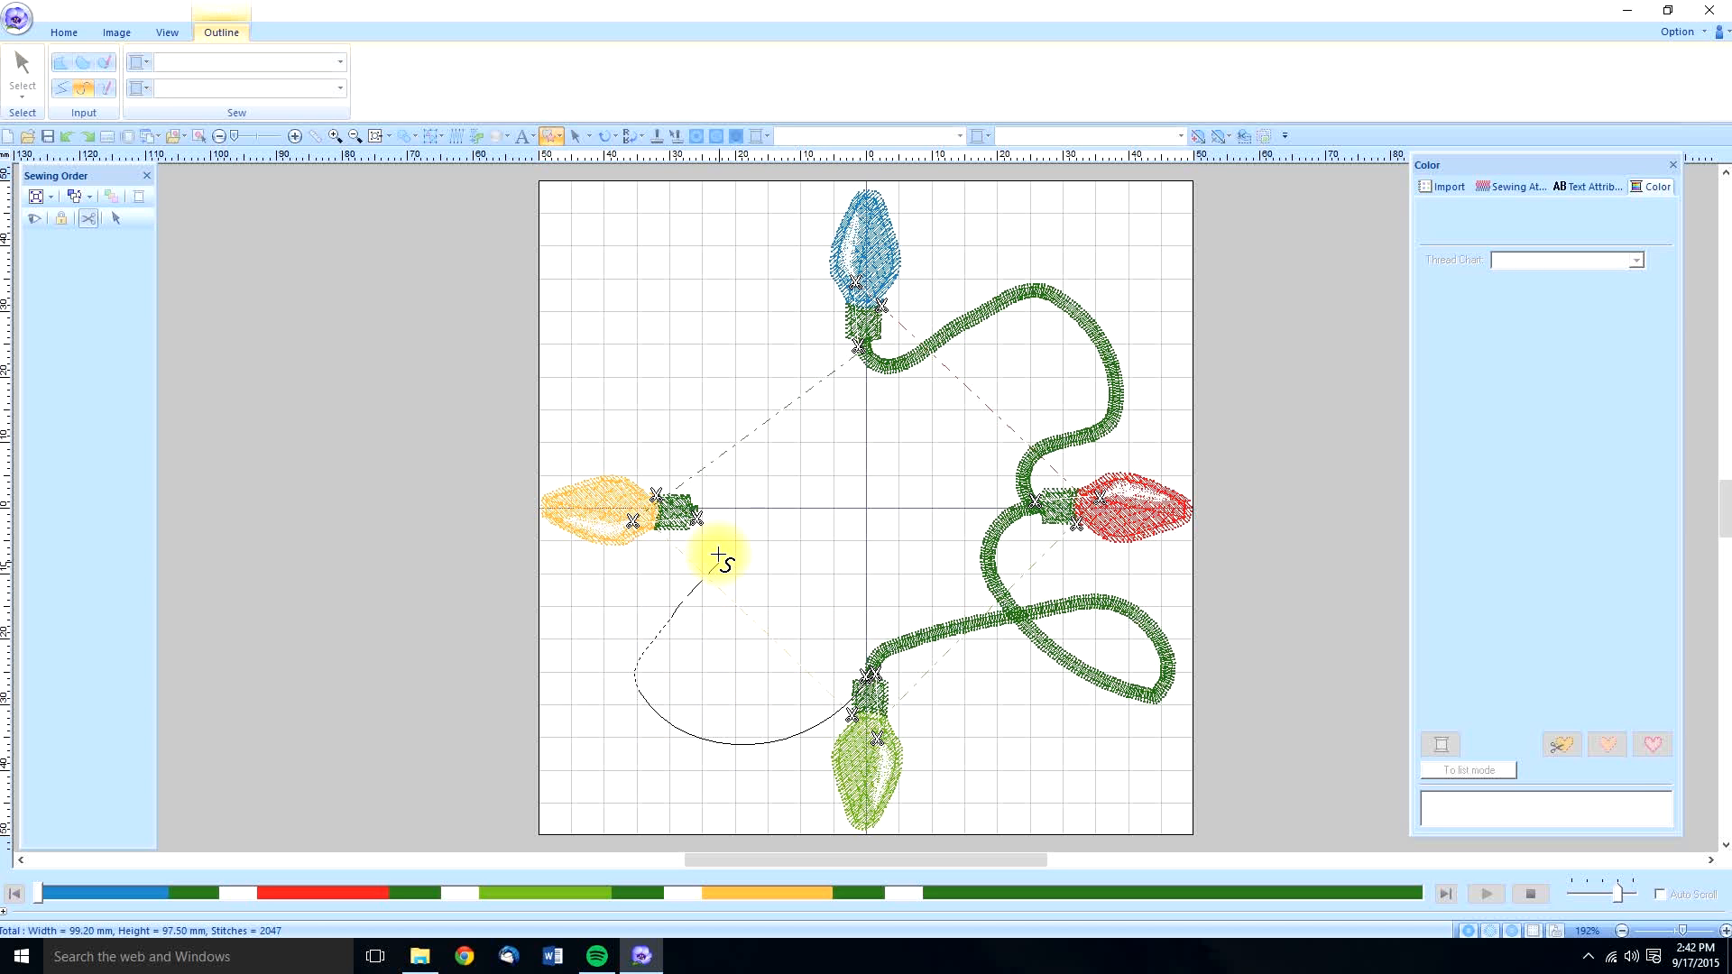
double_click(695, 515)
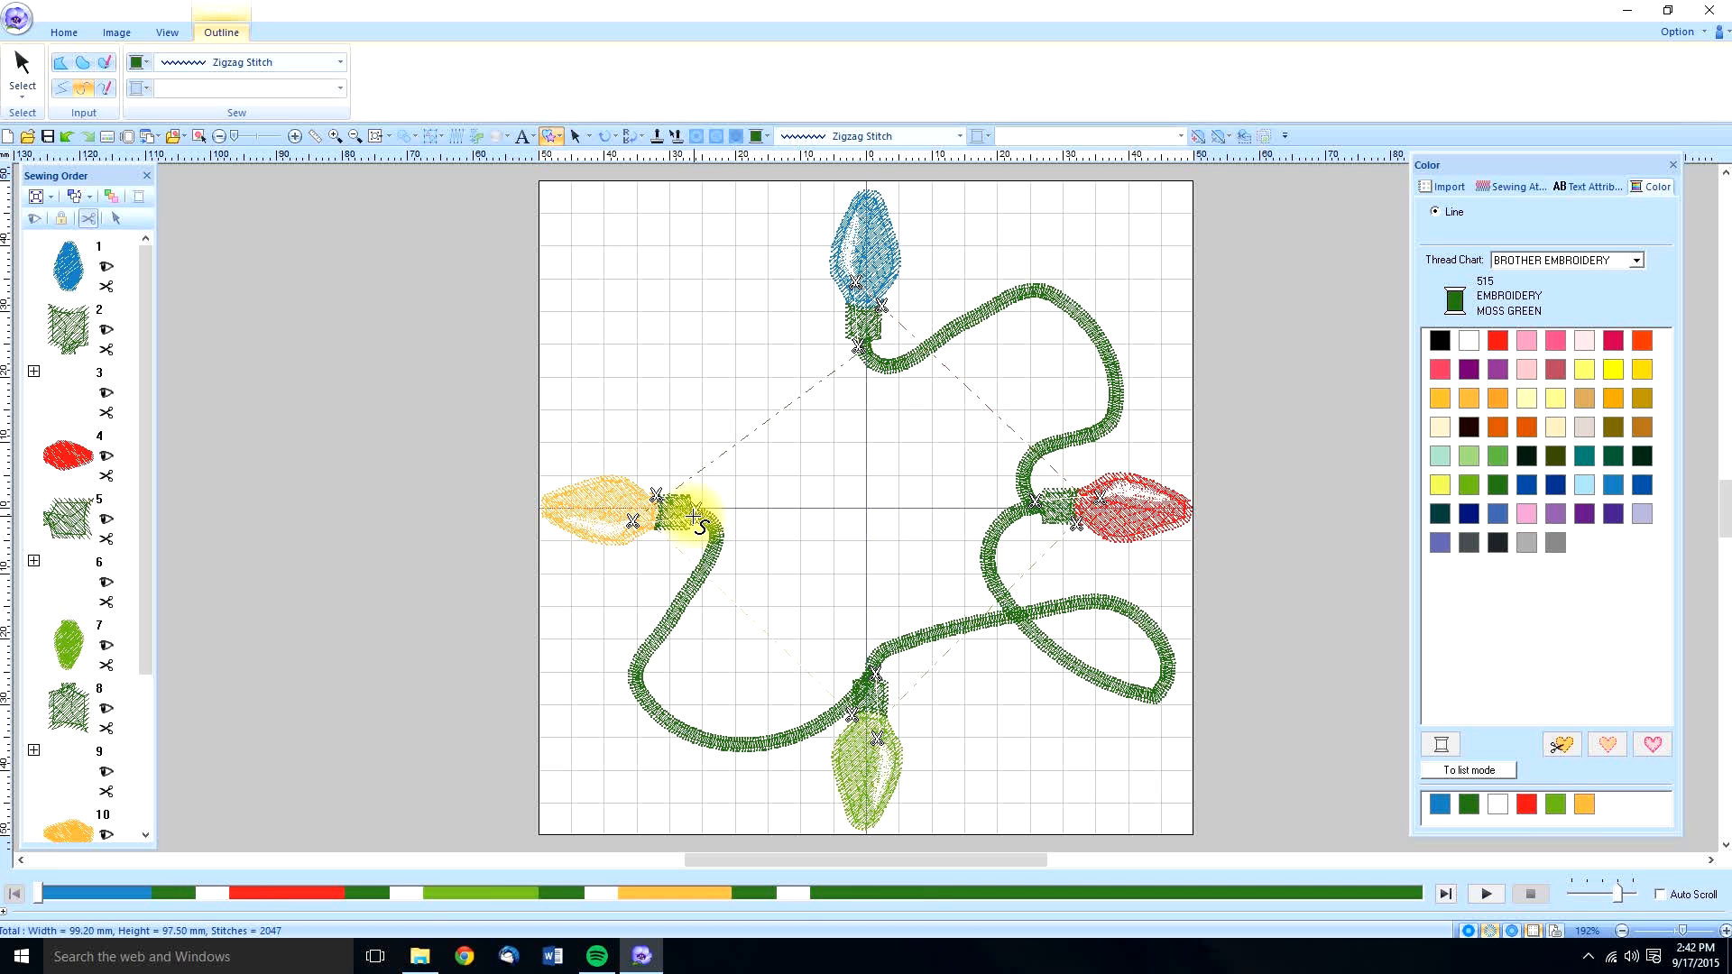
Step: Draw a looped cord curve from the base of the orange bulb to the base of the blue bulb, closing the wreath
left_click(695, 512)
left_click(767, 341)
left_click(672, 229)
left_click(615, 309)
left_click(731, 385)
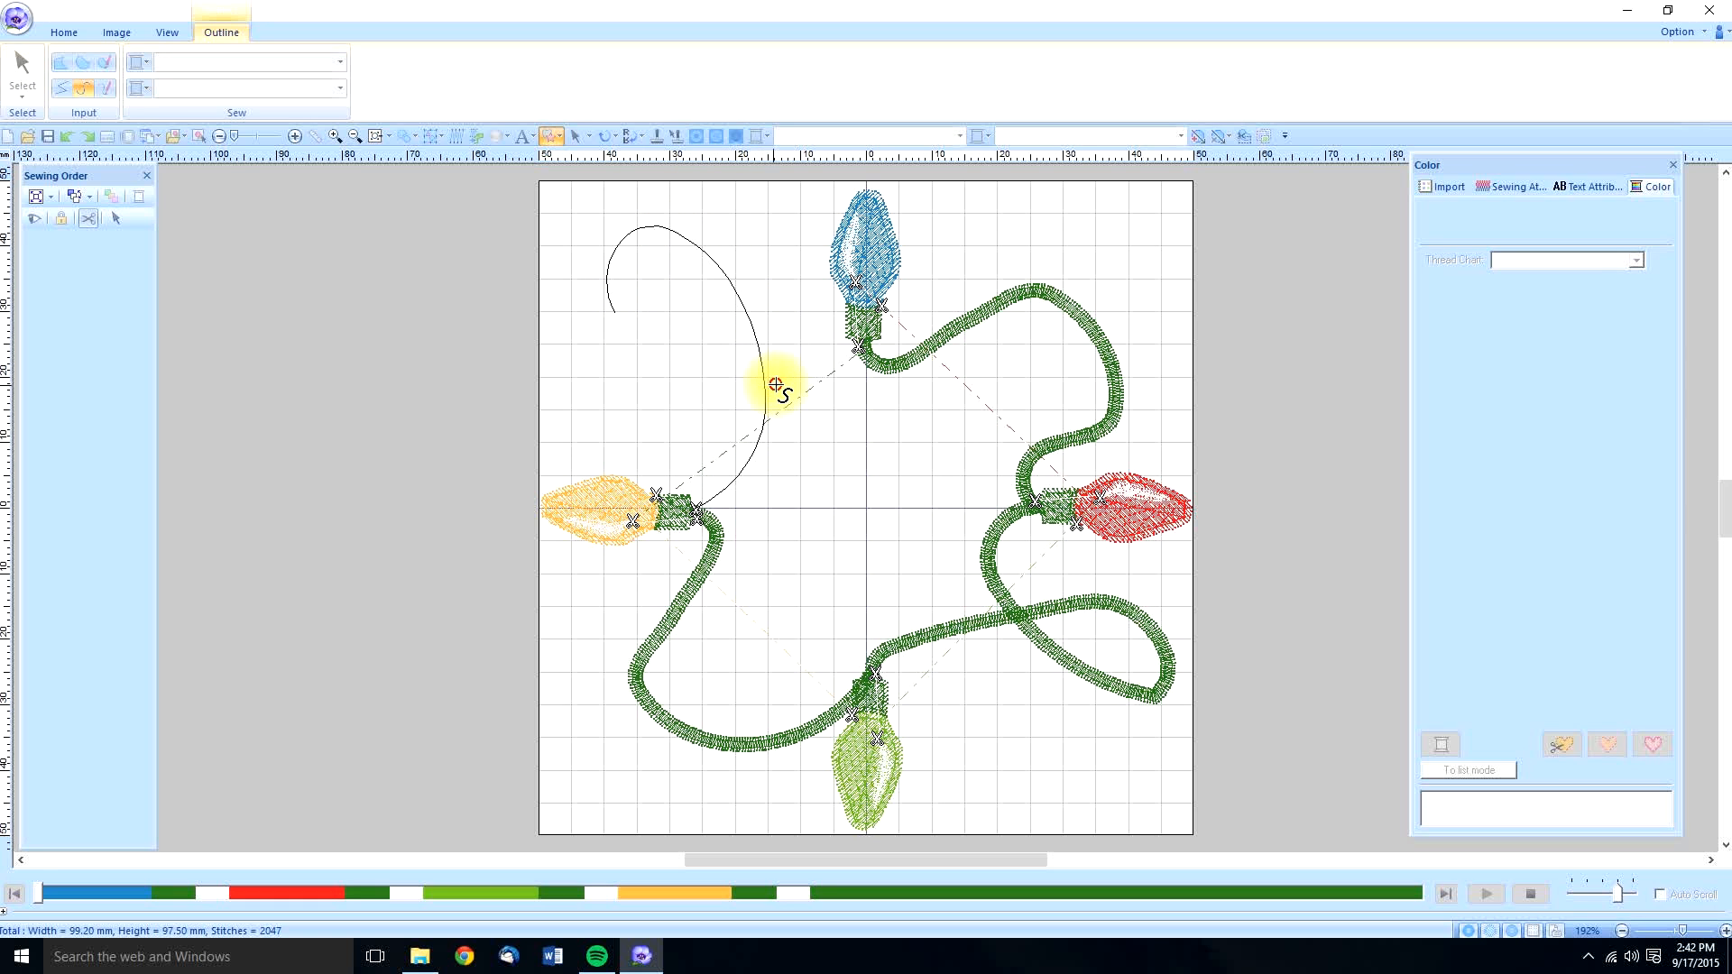
double_click(858, 347)
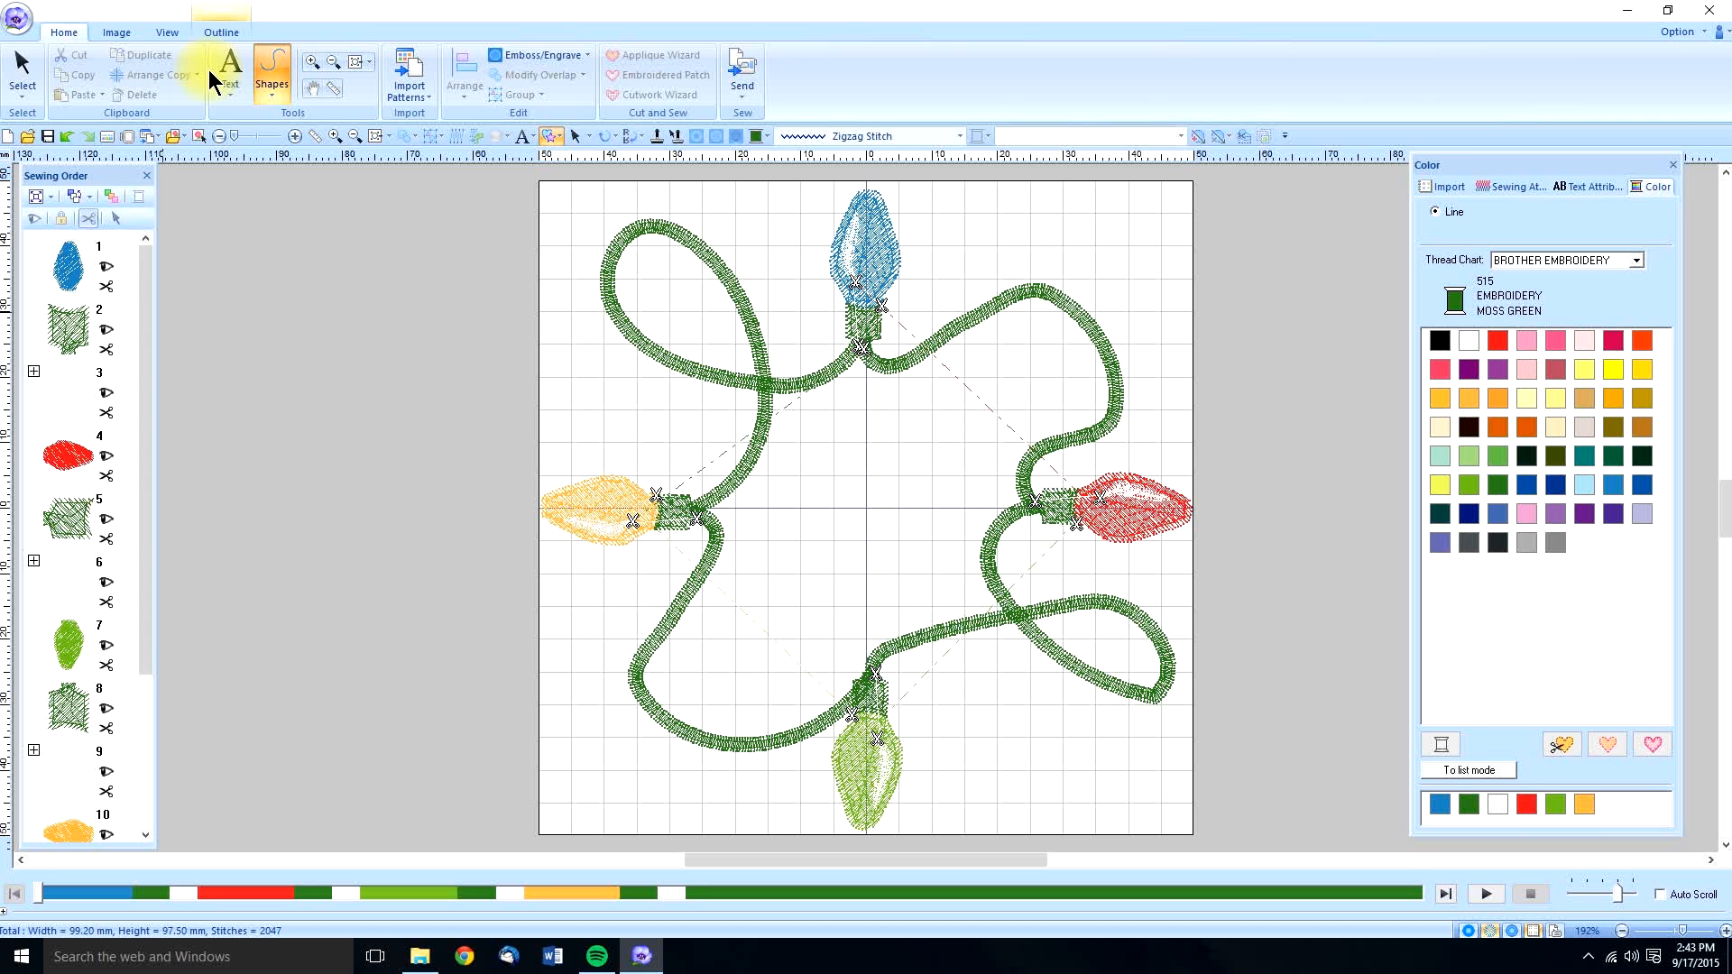
Step: Add the letter "M" as red Satin Stitch text in the Script 04 font near the centre of the wreath
left_click(226, 69)
left_click(230, 144)
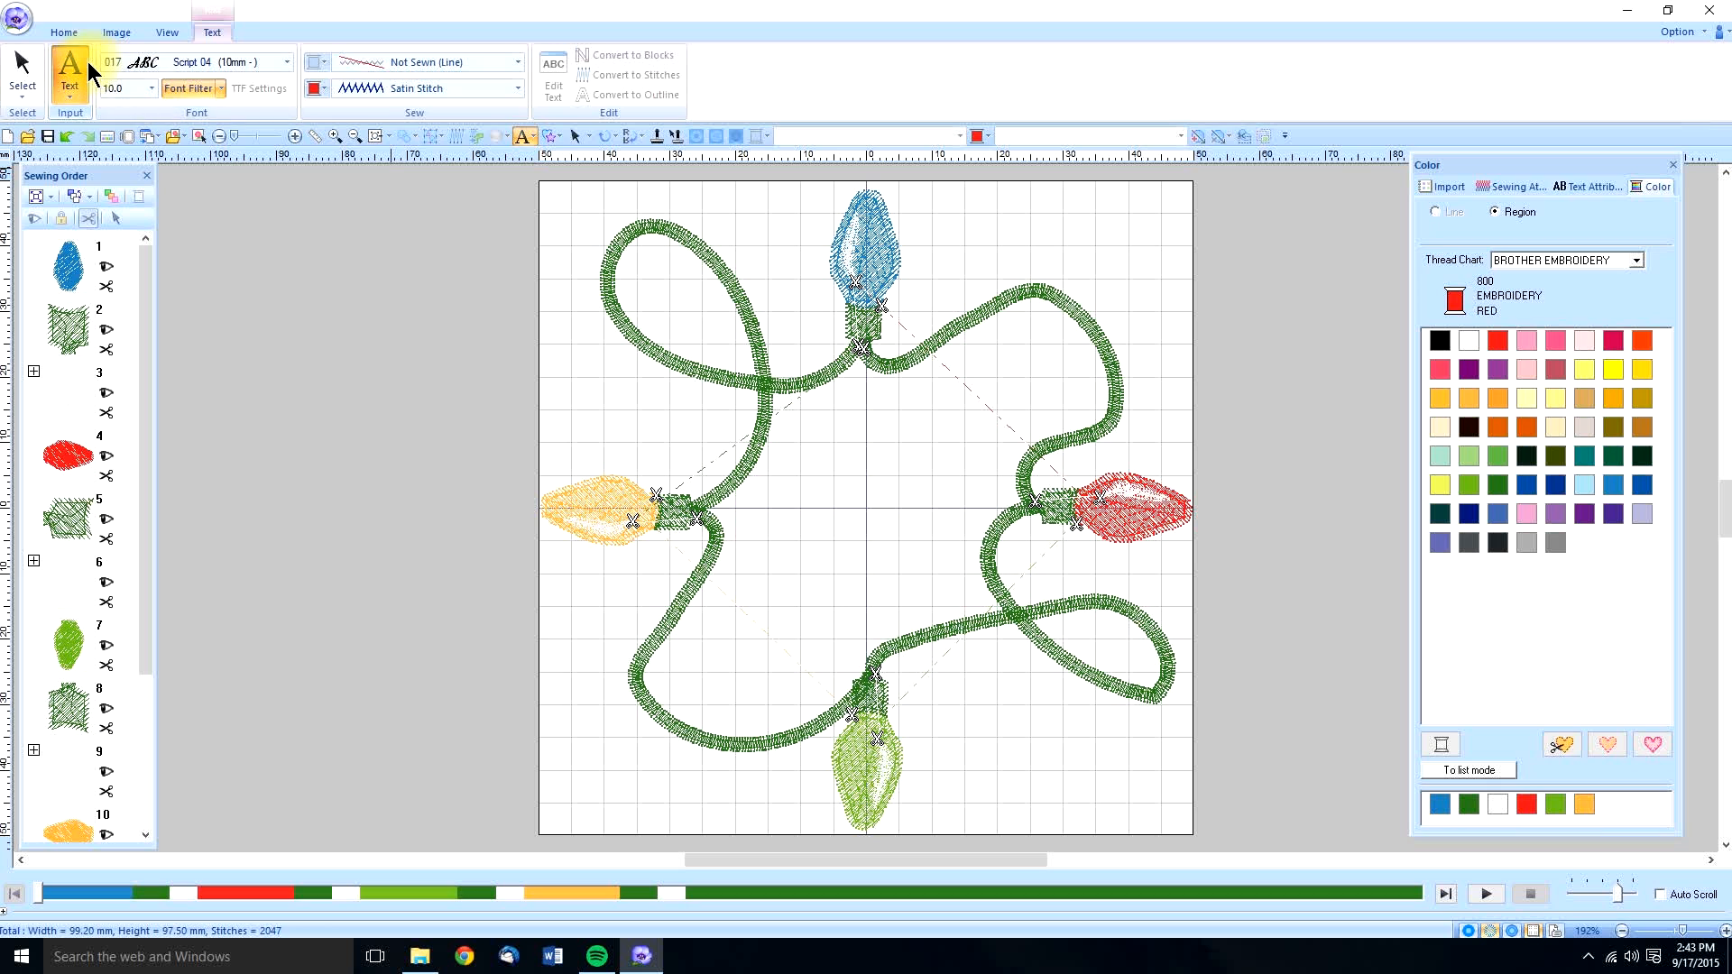
left_click(840, 491)
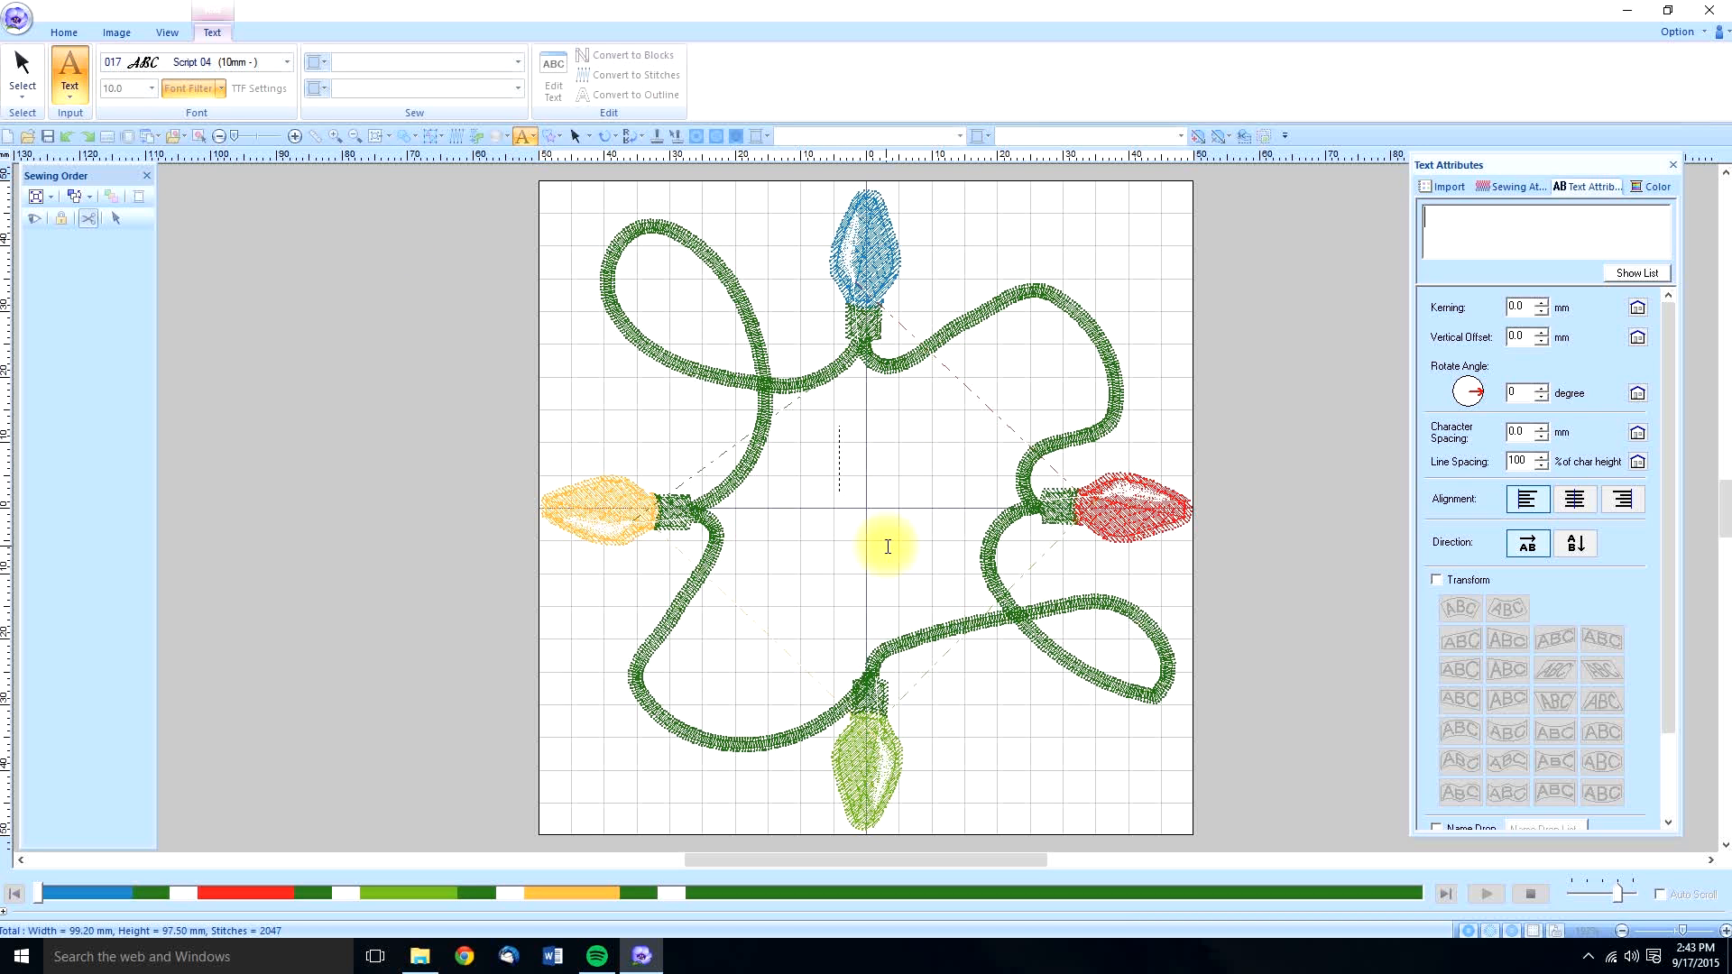
type("M")
left_click(886, 545)
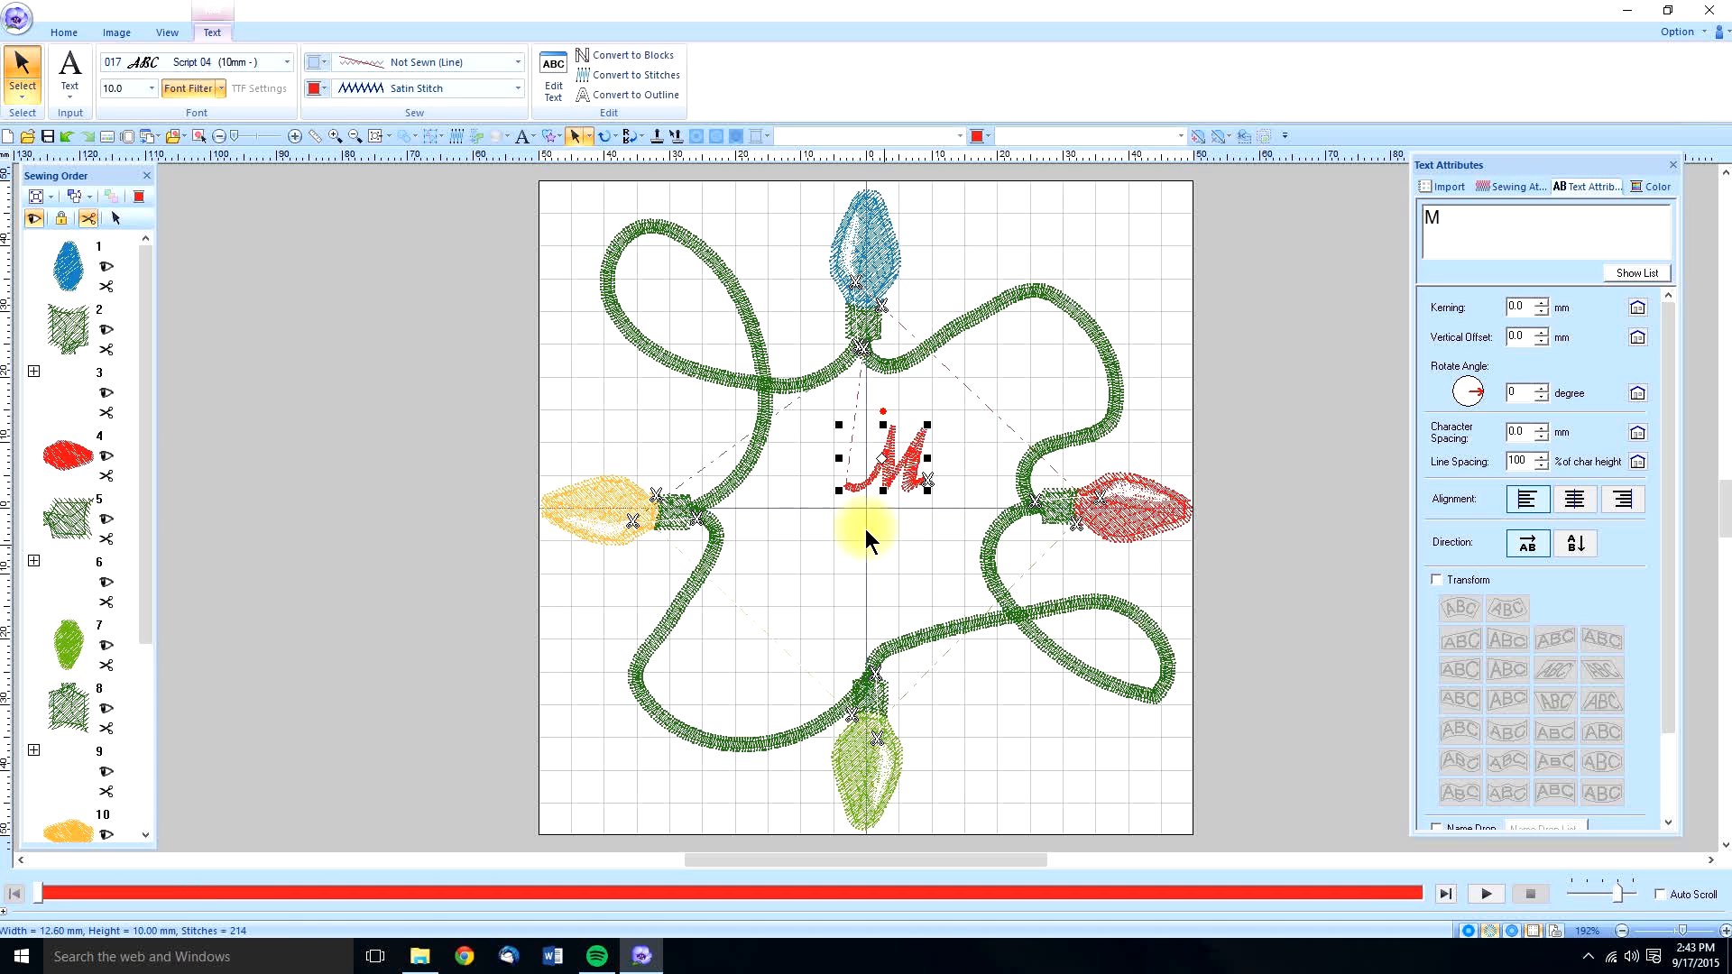
Step: Enlarge the letter M to about 35.5 mm high, position it in the middle of the wreath, and deselect
left_click_drag(840, 490, 661, 726)
left_click_drag(868, 550, 913, 515)
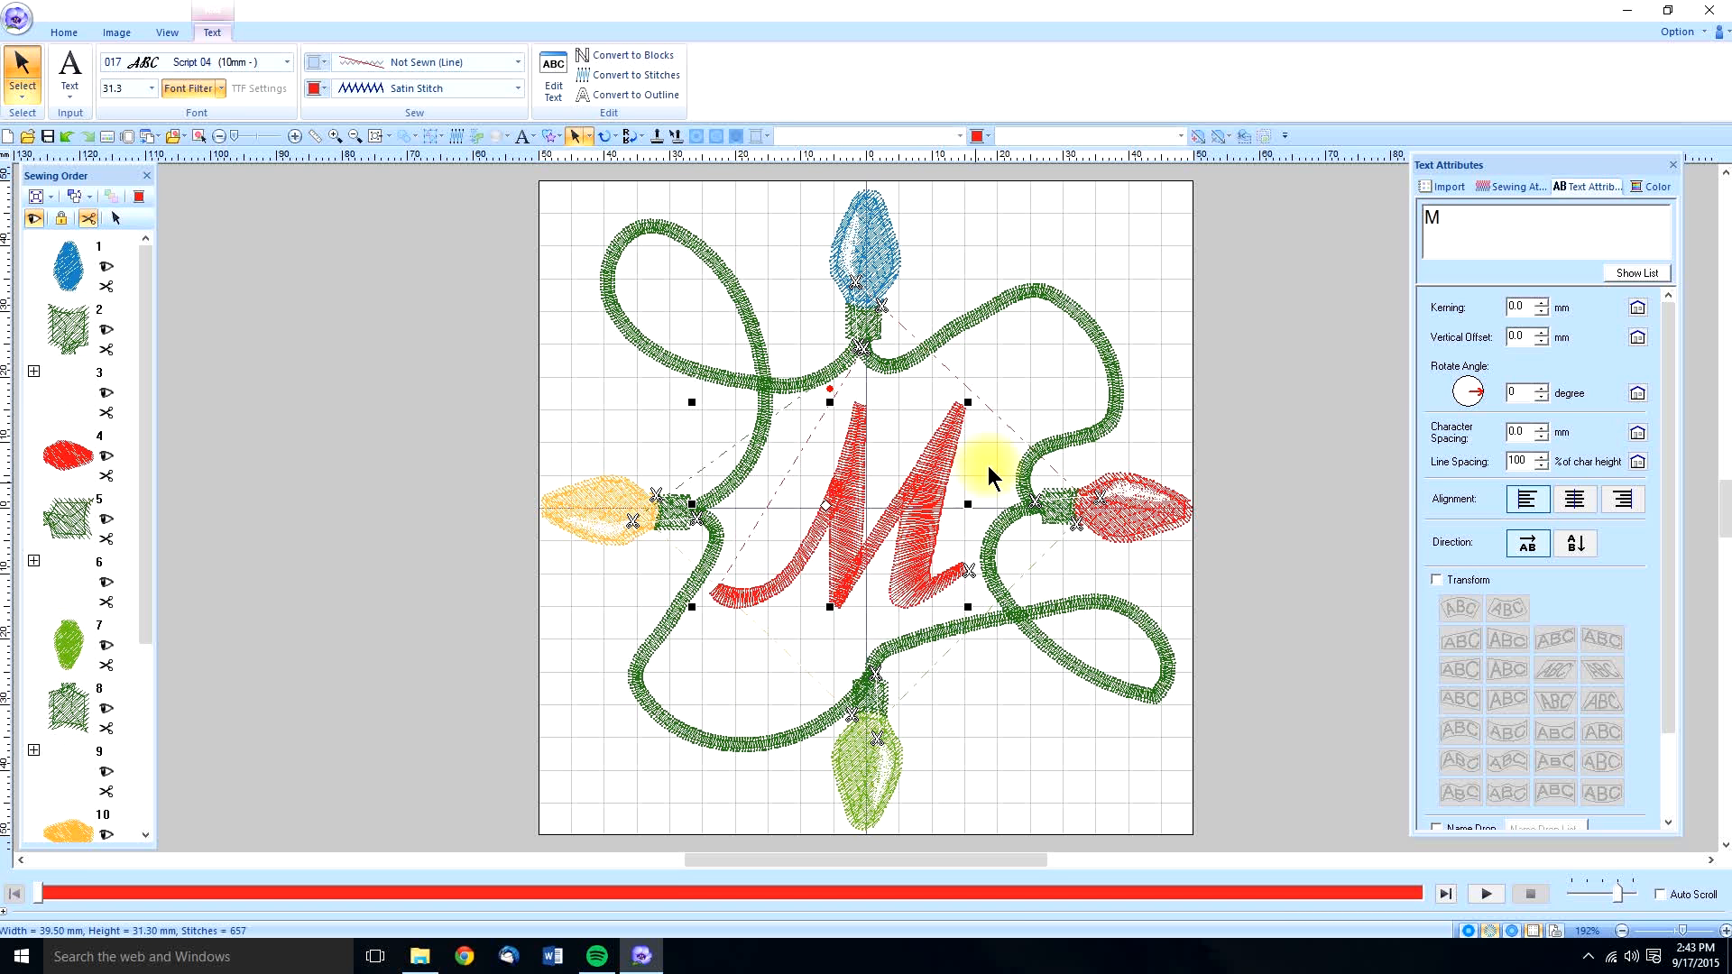
left_click_drag(981, 394, 1017, 371)
left_click_drag(939, 496, 919, 510)
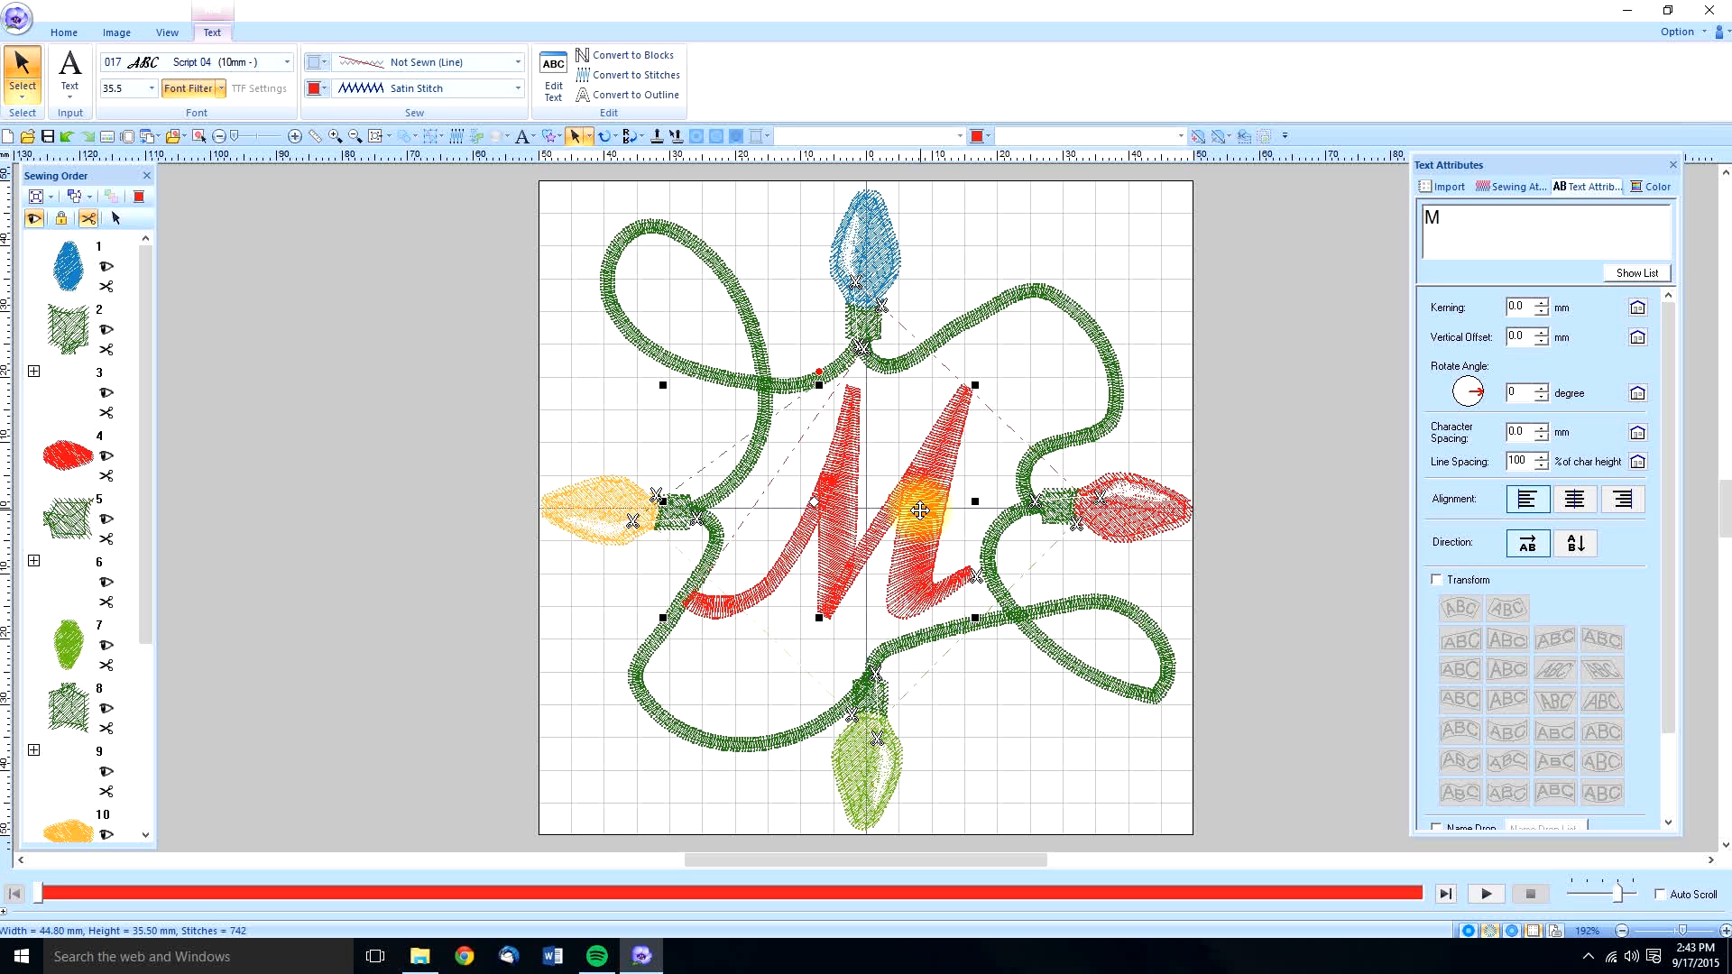
mouse_move(919, 510)
left_mouse_down()
mouse_move(947, 521)
mouse_move(924, 523)
left_mouse_up()
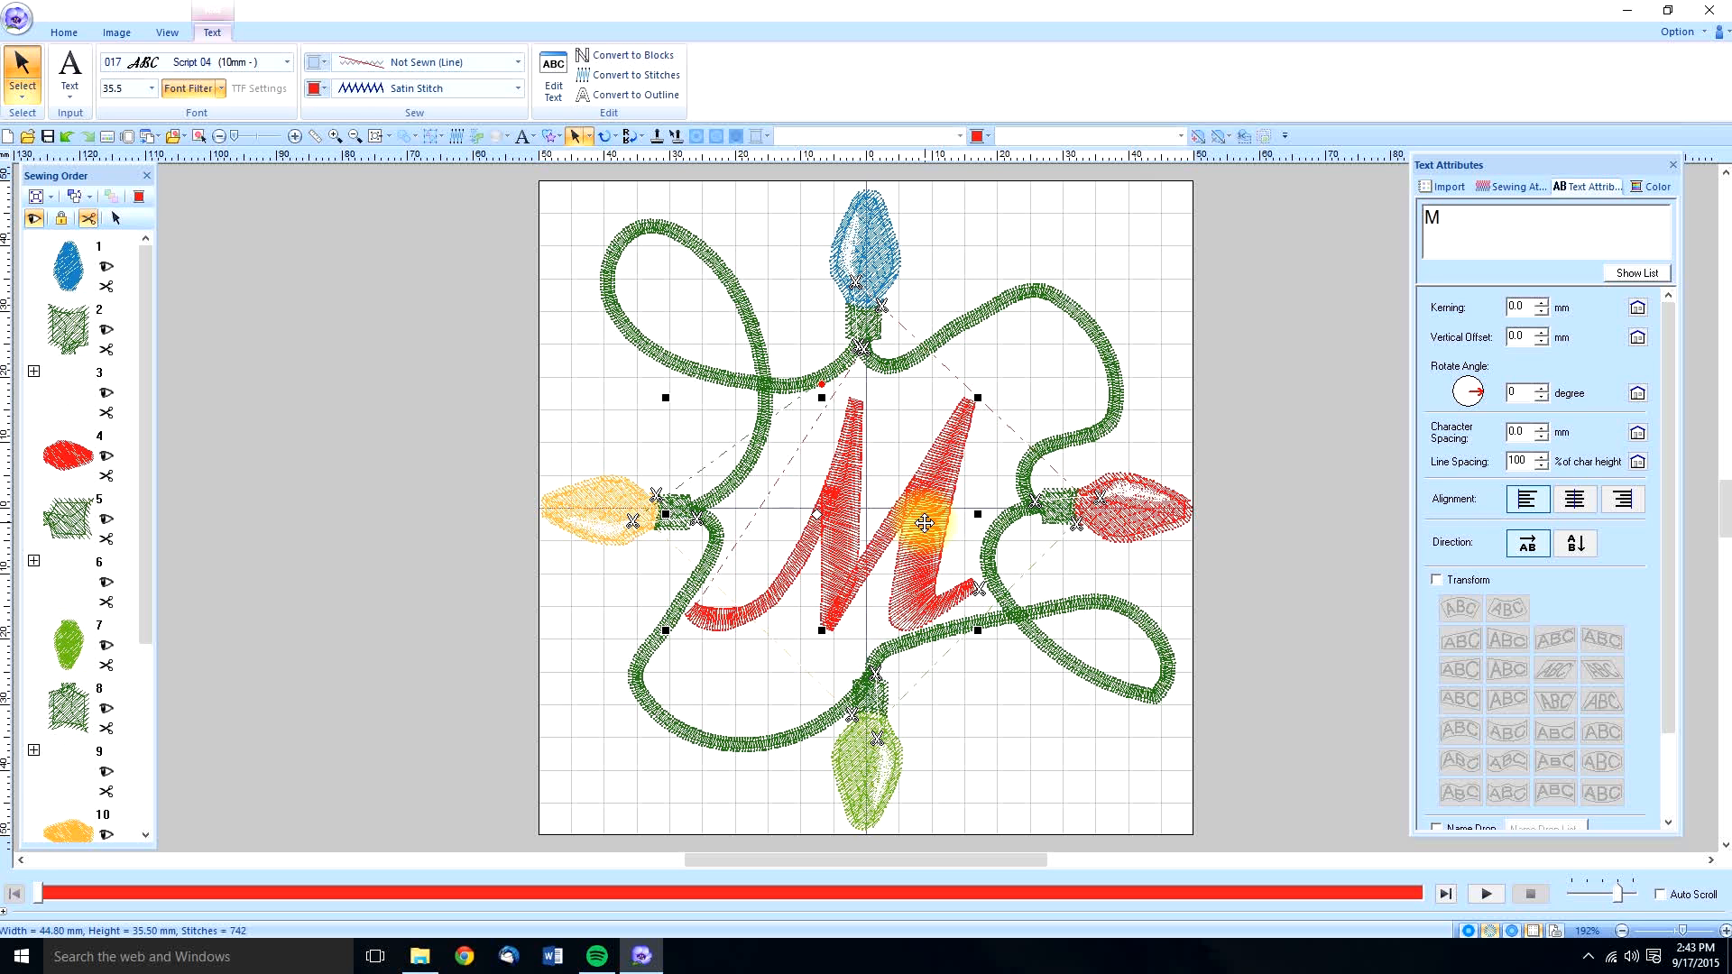
left_click(442, 340)
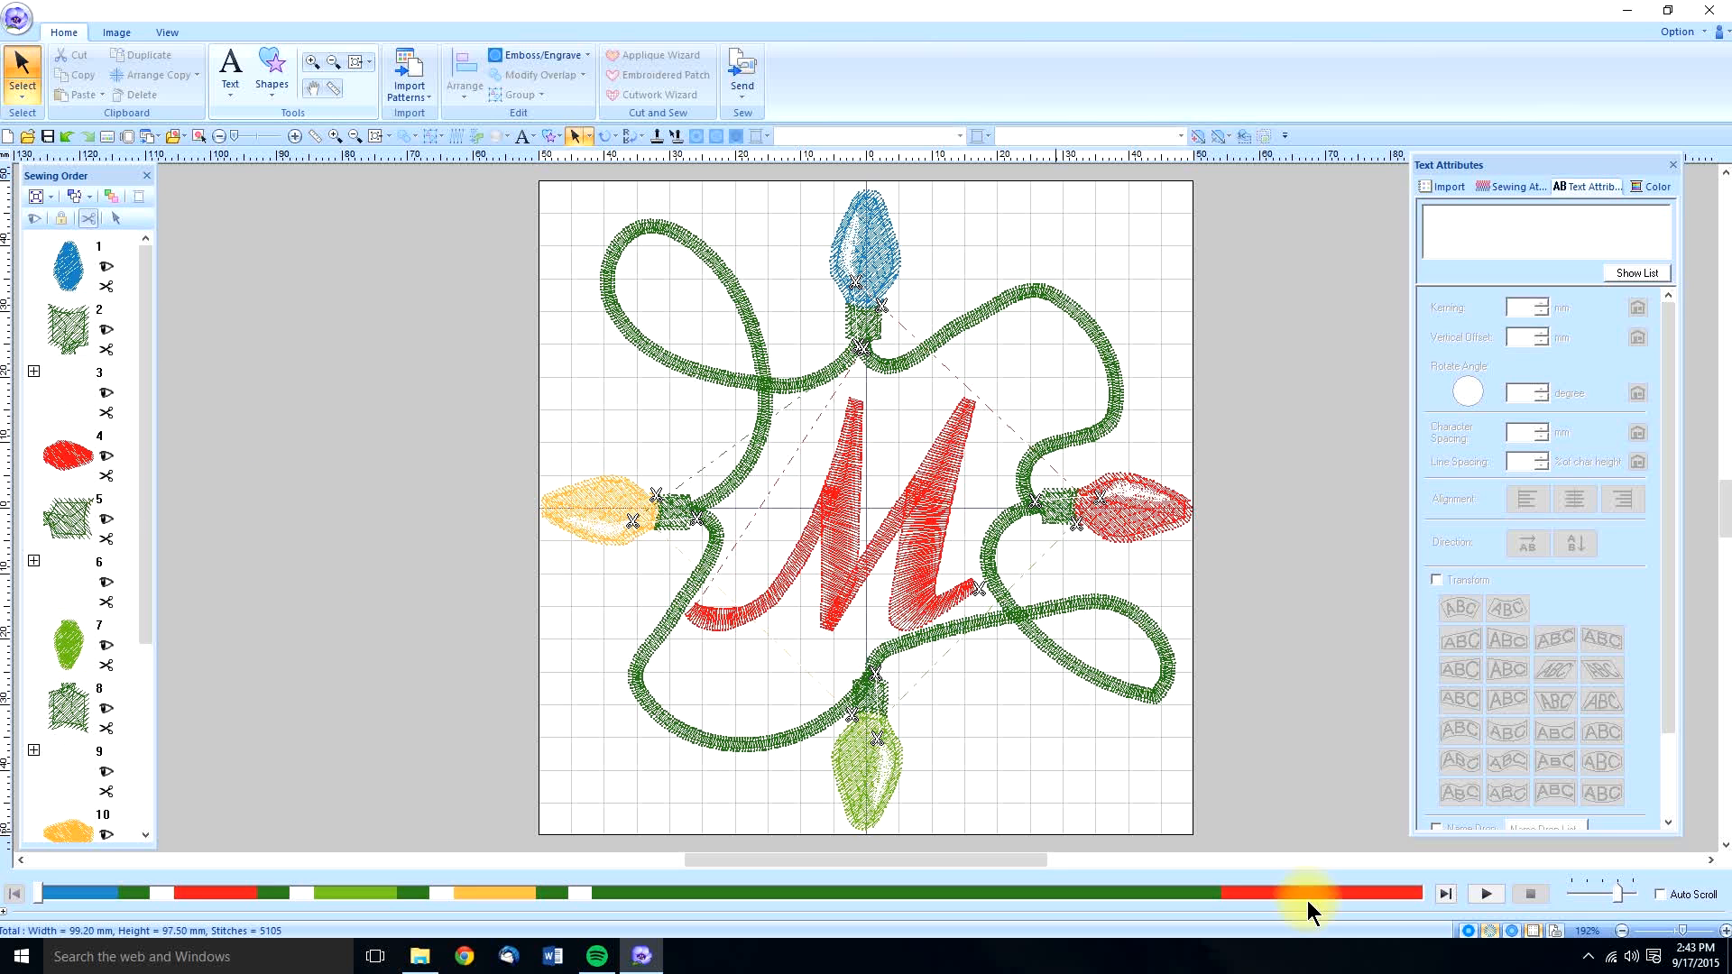
Step: Preview the whole wreath design in realistic view and return to the stitch view
left_click(1490, 930)
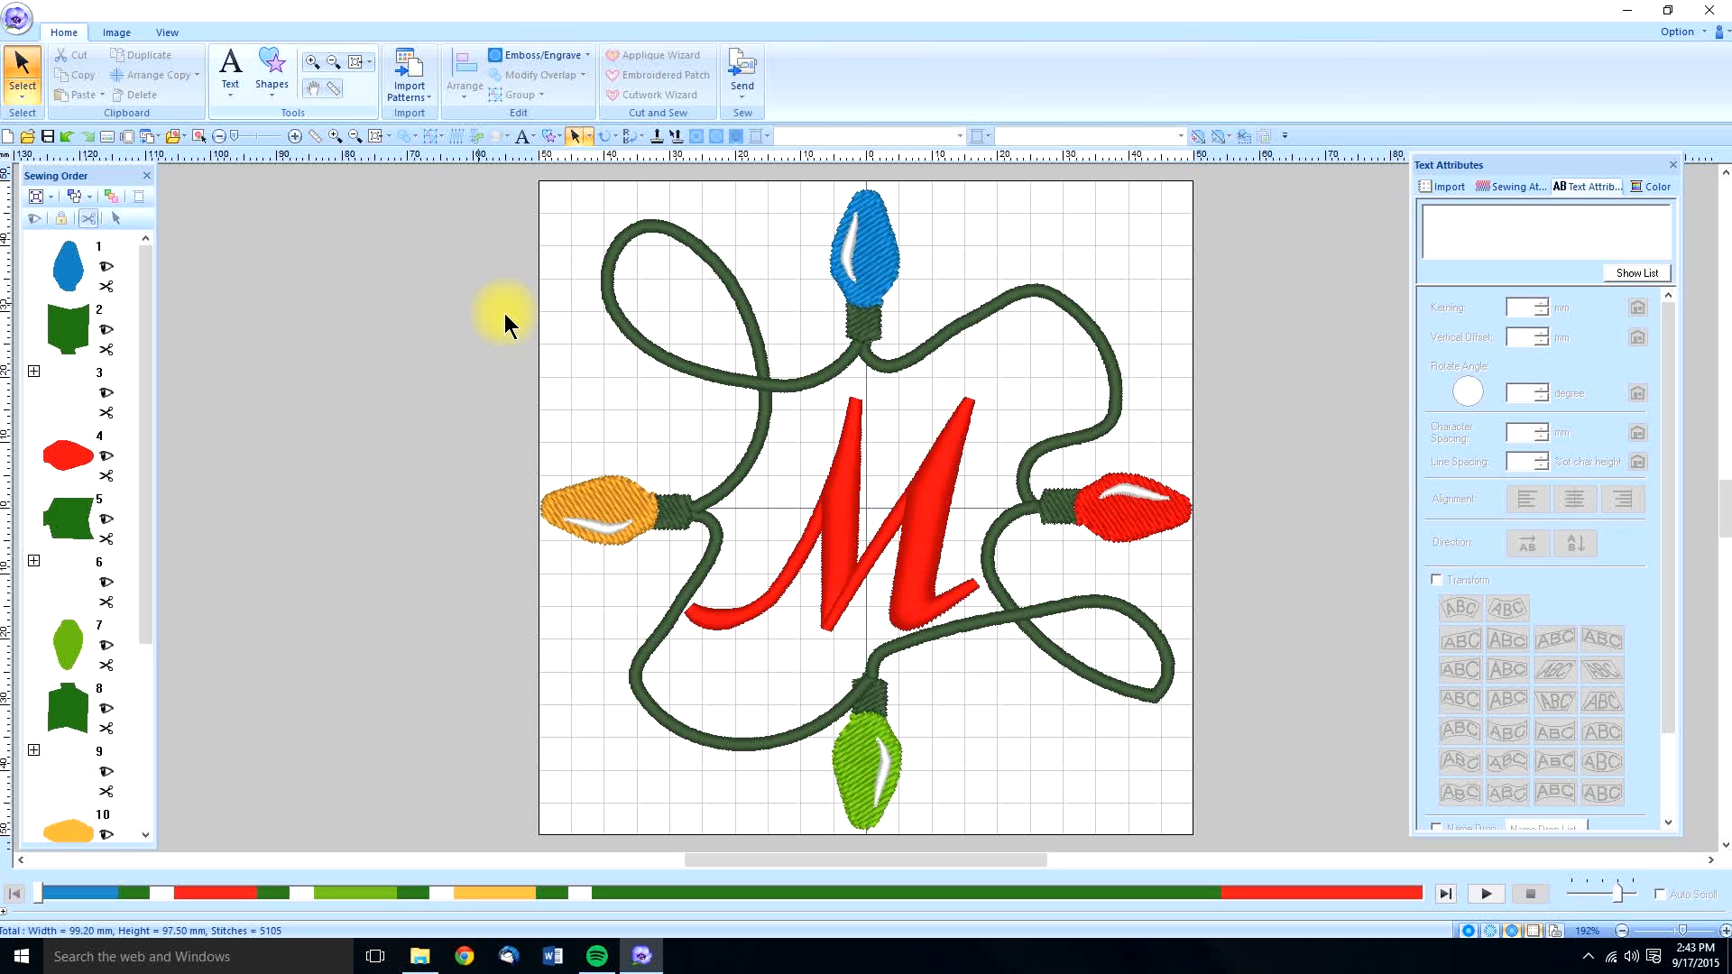
left_click(1489, 930)
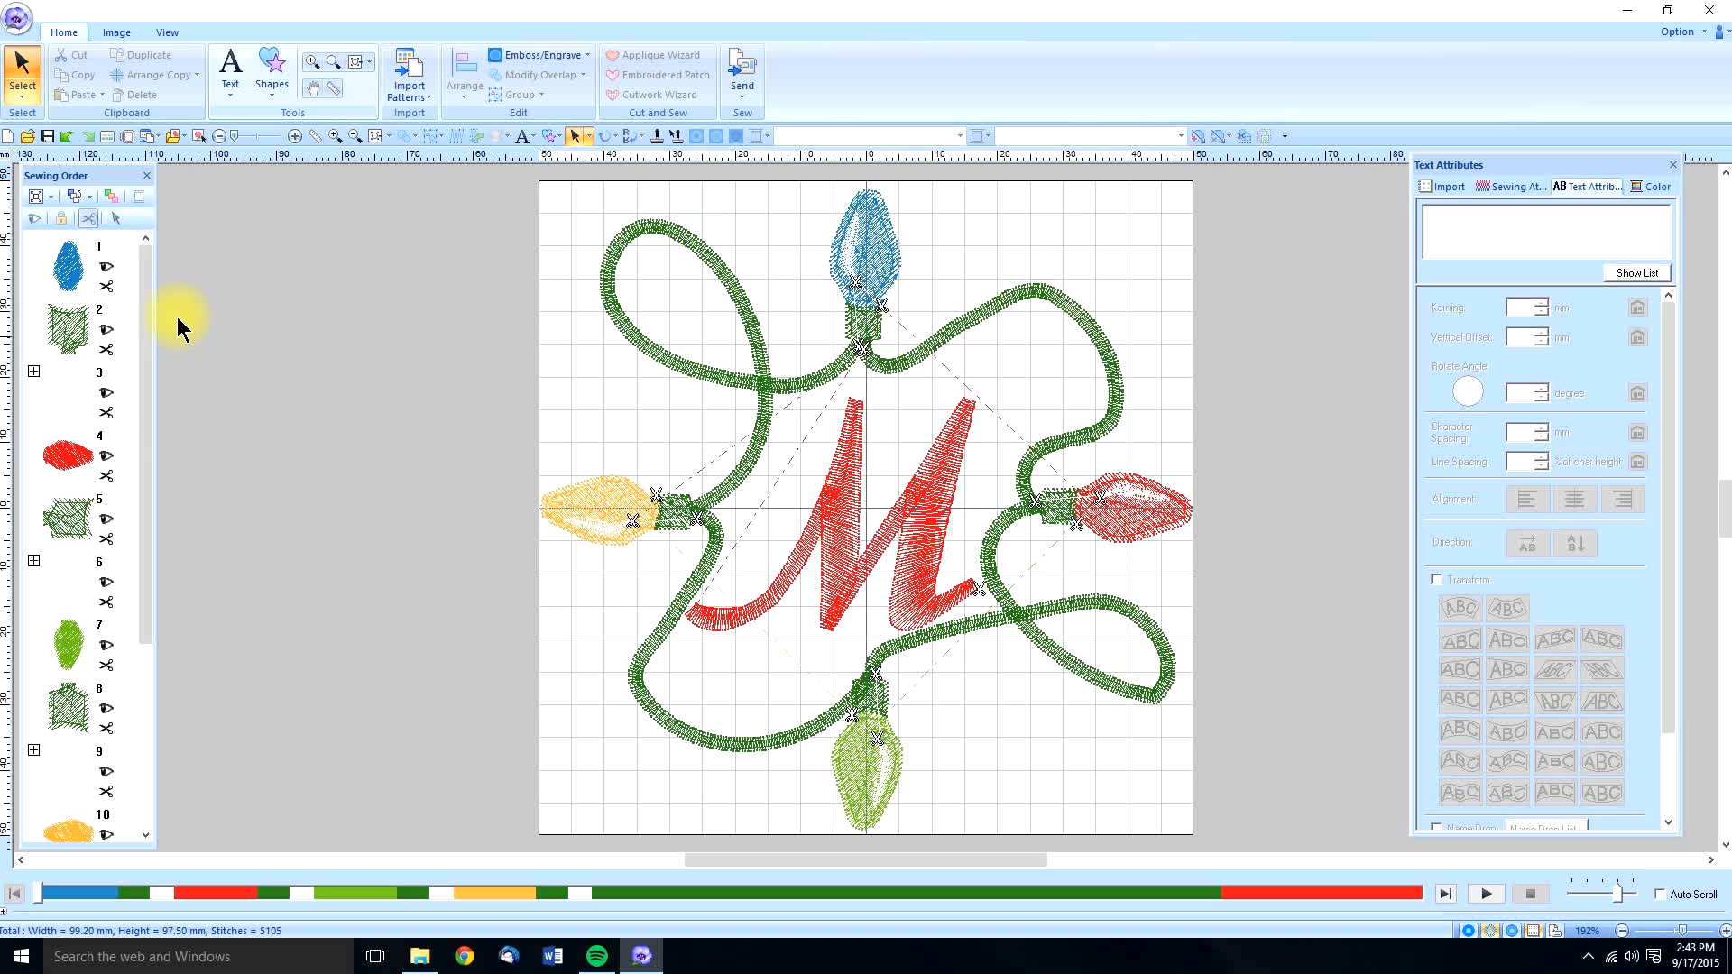
Step: Try automatically optimizing the sewing order to combine matching thread colors, and undo it
left_click(111, 194)
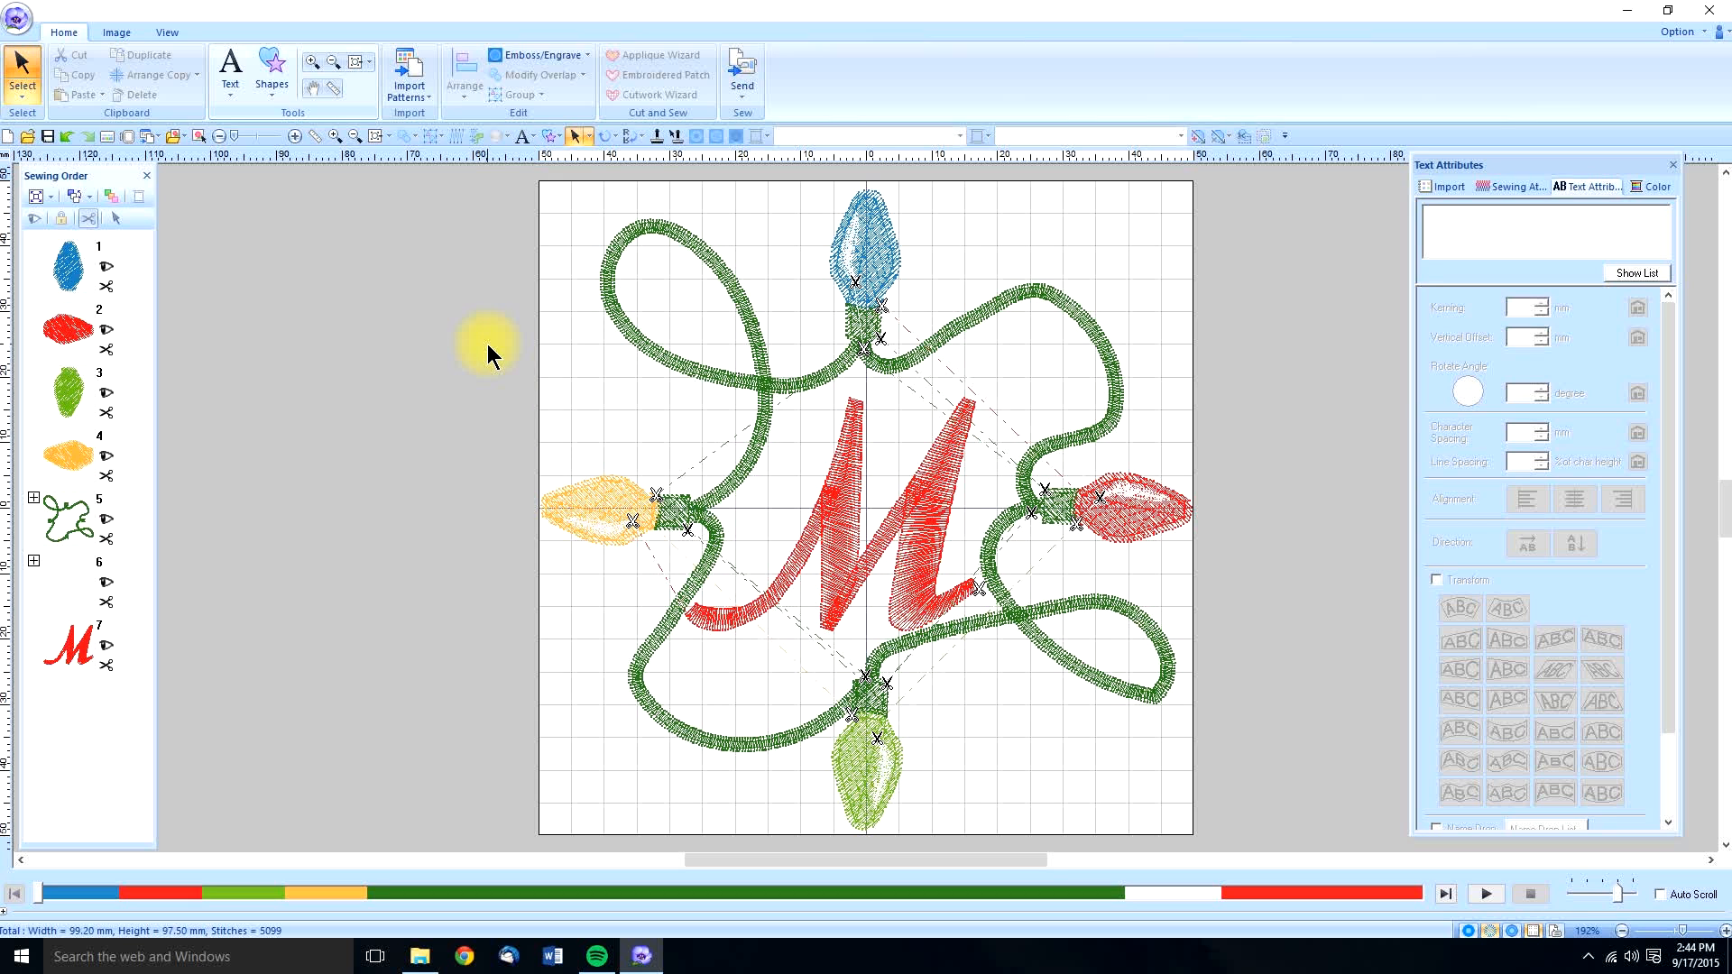
left_click(66, 135)
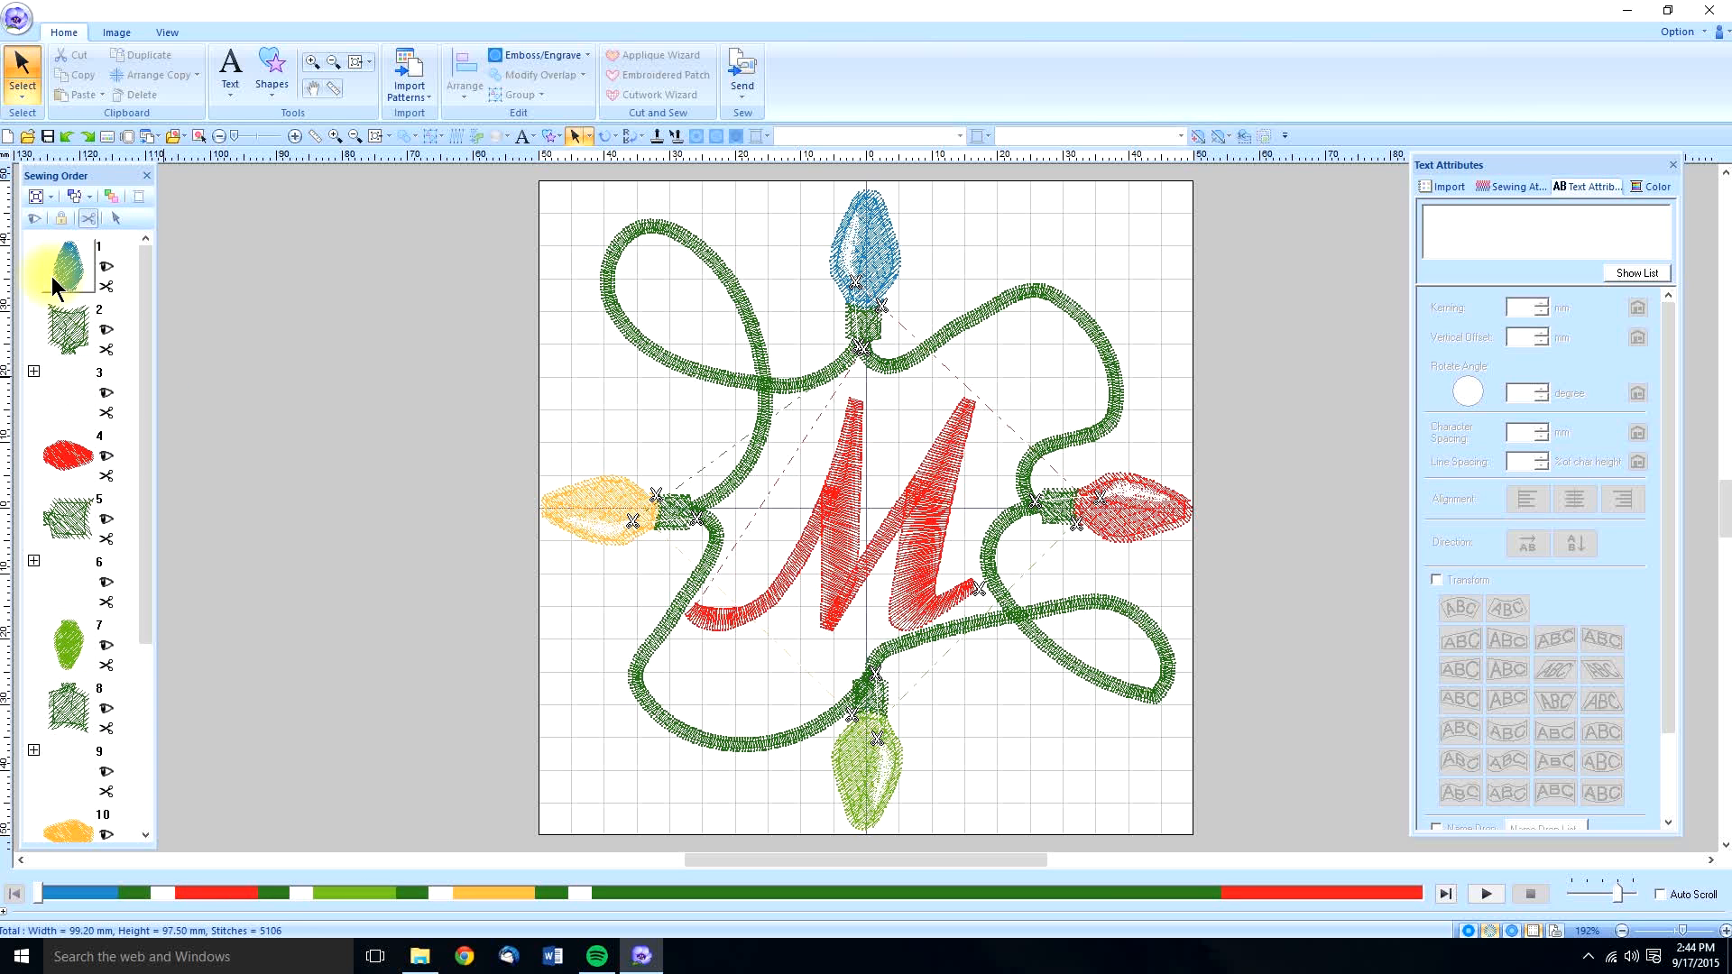
Step: Move the blue bulb's base before the first cord segment and the red bulb's base after it in the cord group's sewing order
left_click_drag(59, 336, 82, 718)
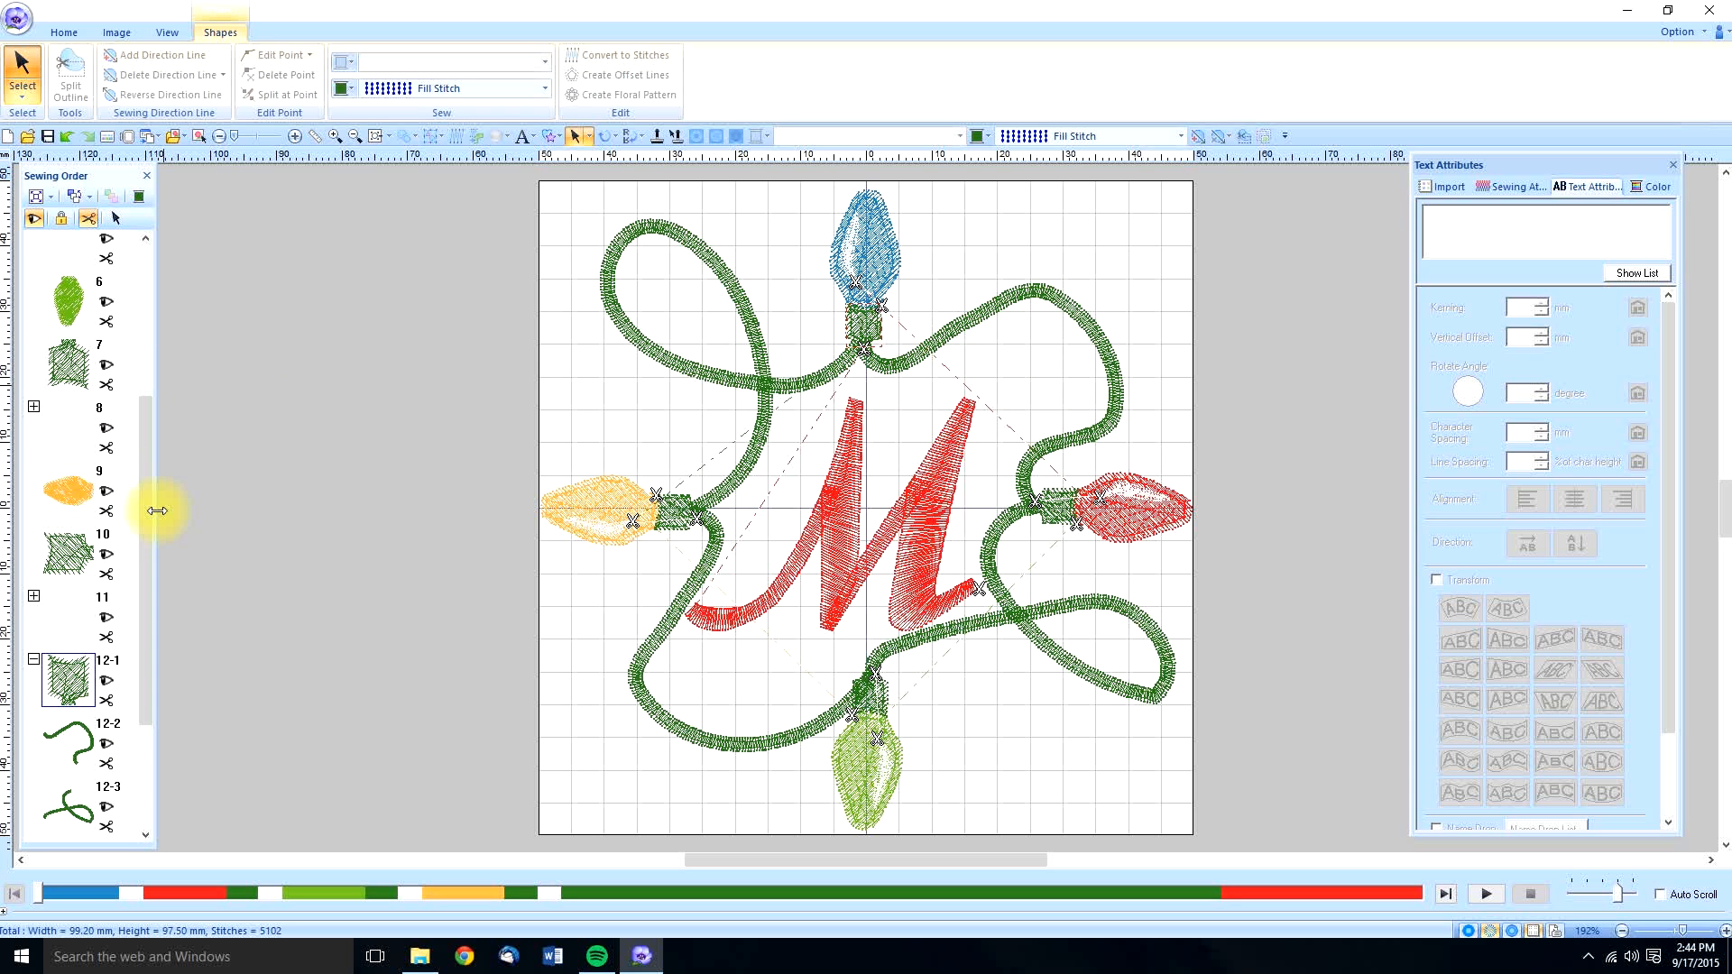
left_click_drag(149, 515, 146, 440)
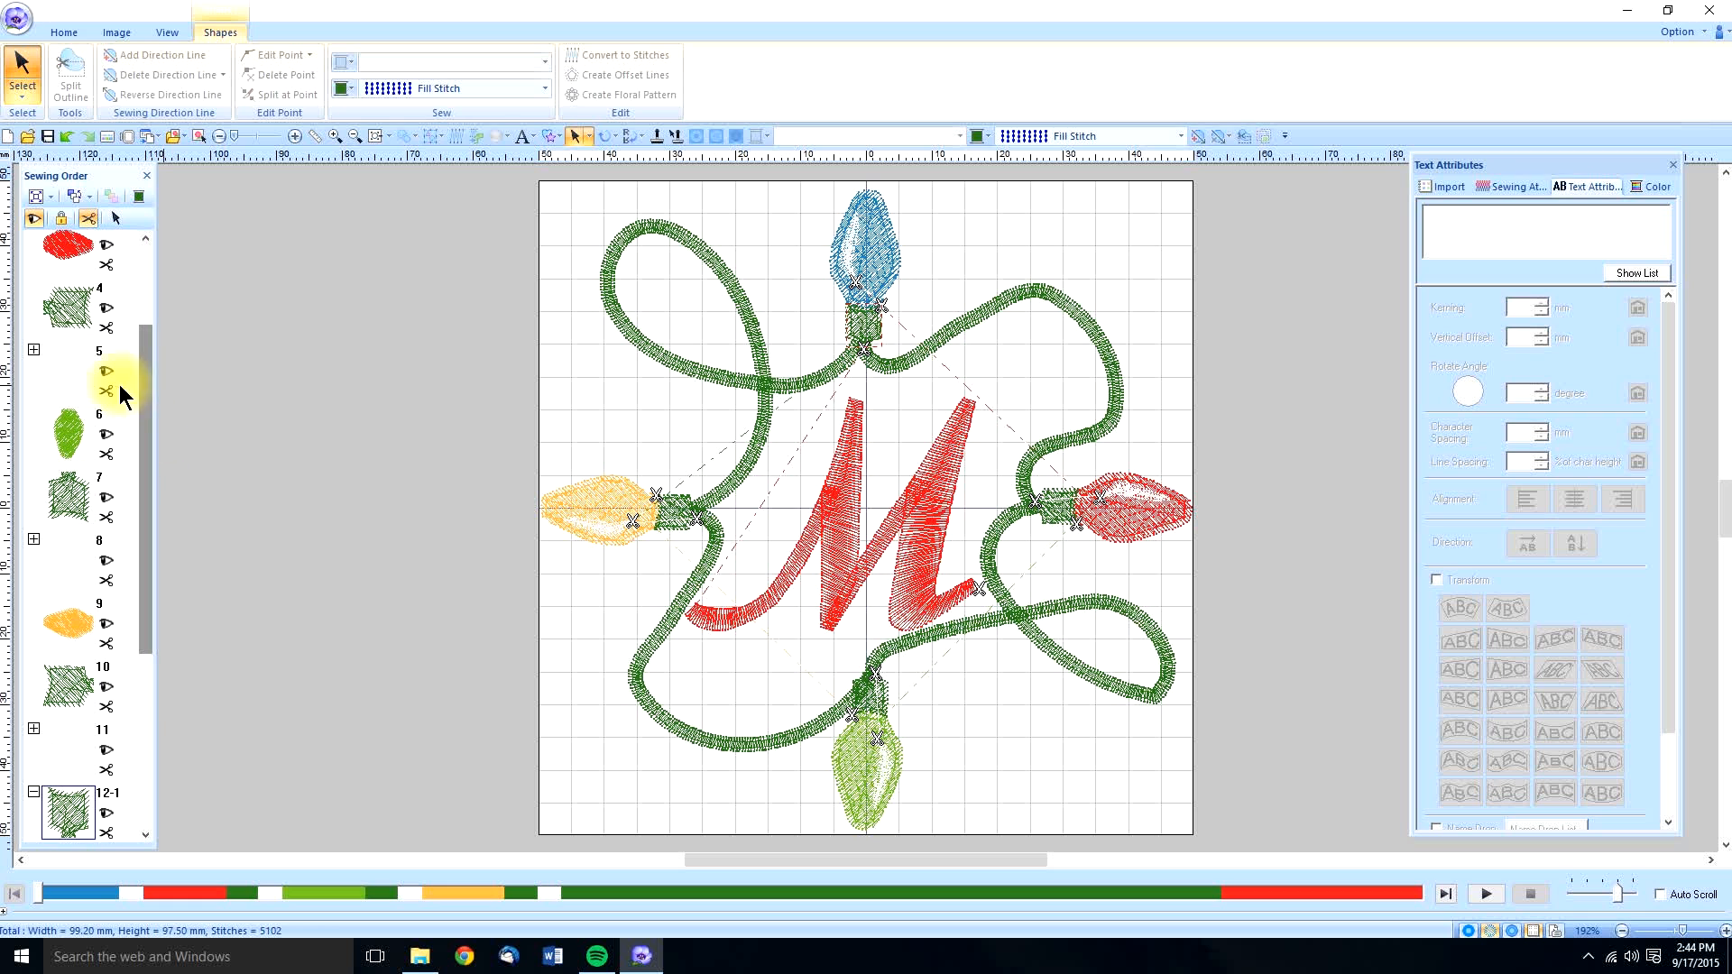
left_click_drag(68, 310, 87, 666)
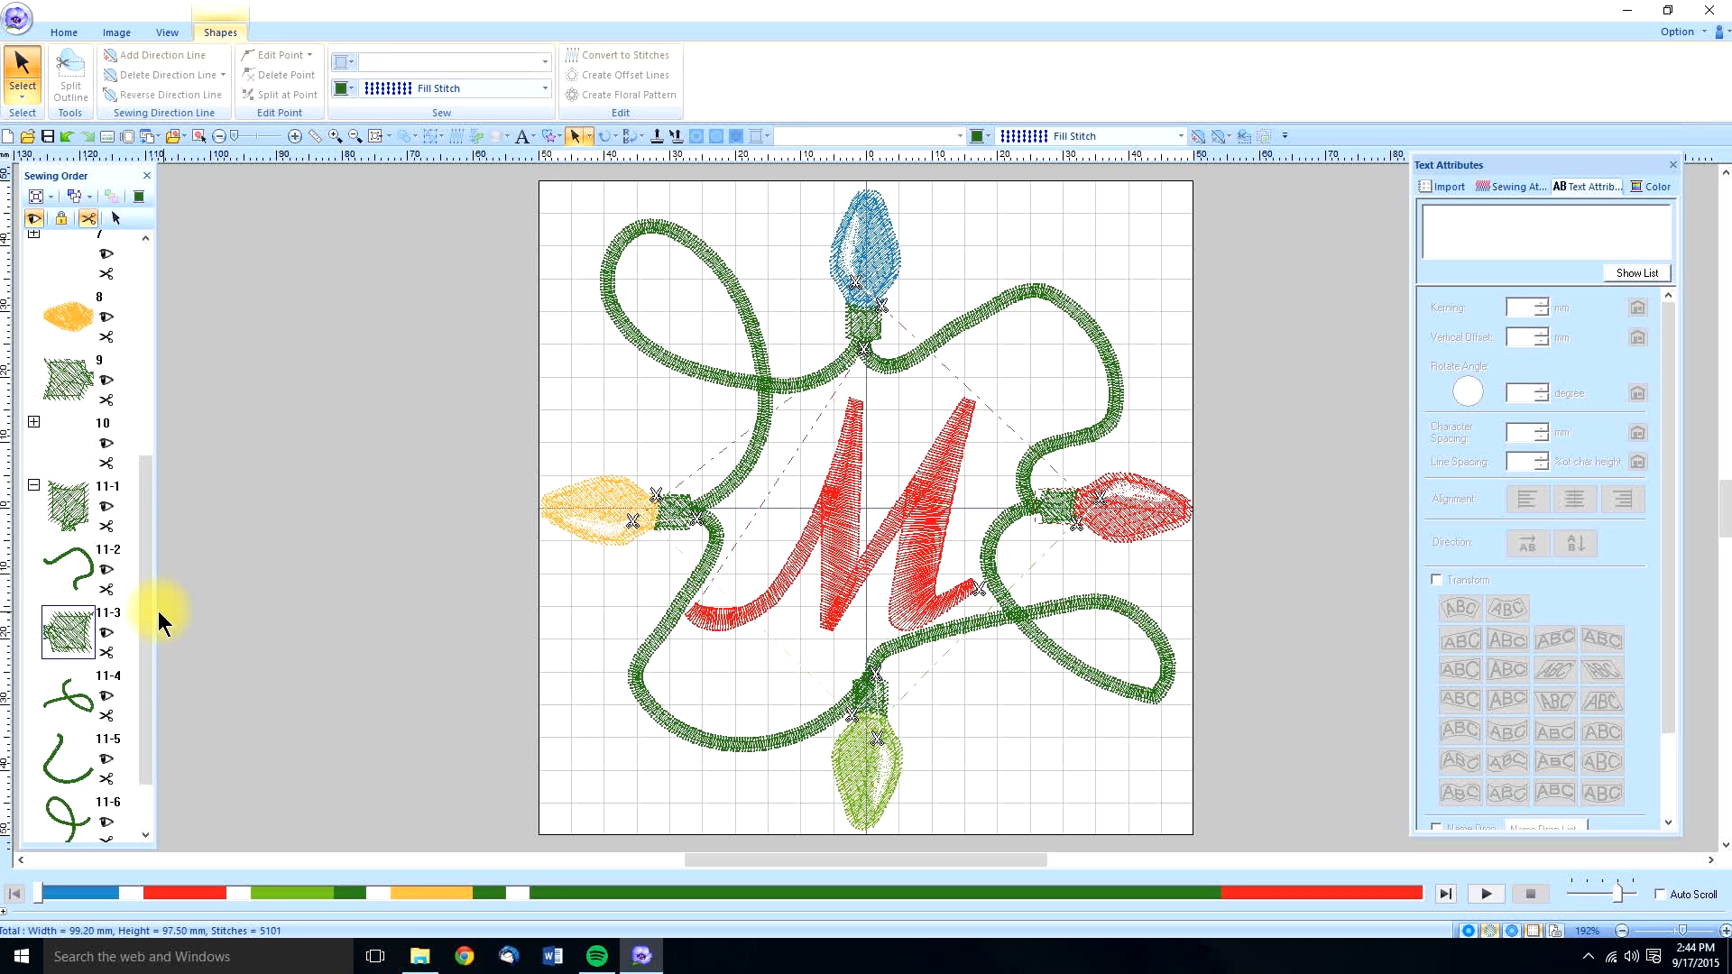
Step: Move the green bulb's base after the second cord segment and the orange bulb's base after the third in the sewing order, and deselect
left_click_drag(145, 604, 174, 398)
mouse_move(65, 582)
left_mouse_down()
mouse_move(83, 837)
mouse_move(65, 880)
mouse_move(74, 754)
left_mouse_up()
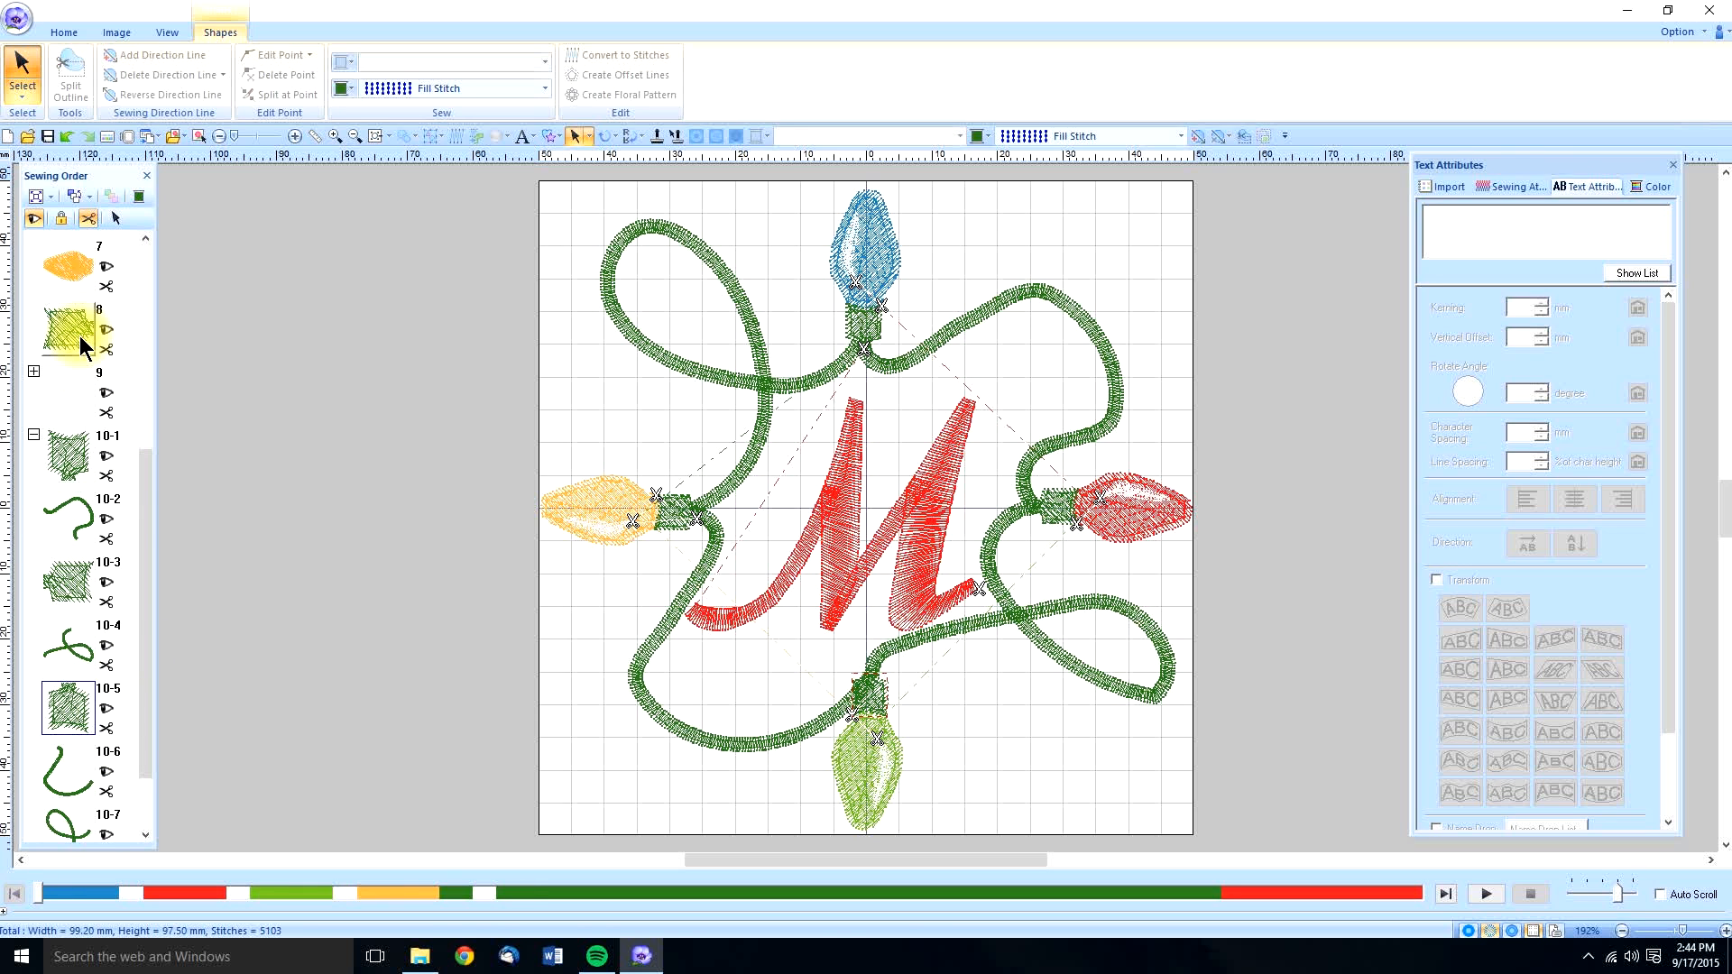
mouse_move(67, 326)
left_mouse_down()
mouse_move(99, 588)
mouse_move(79, 790)
left_mouse_up()
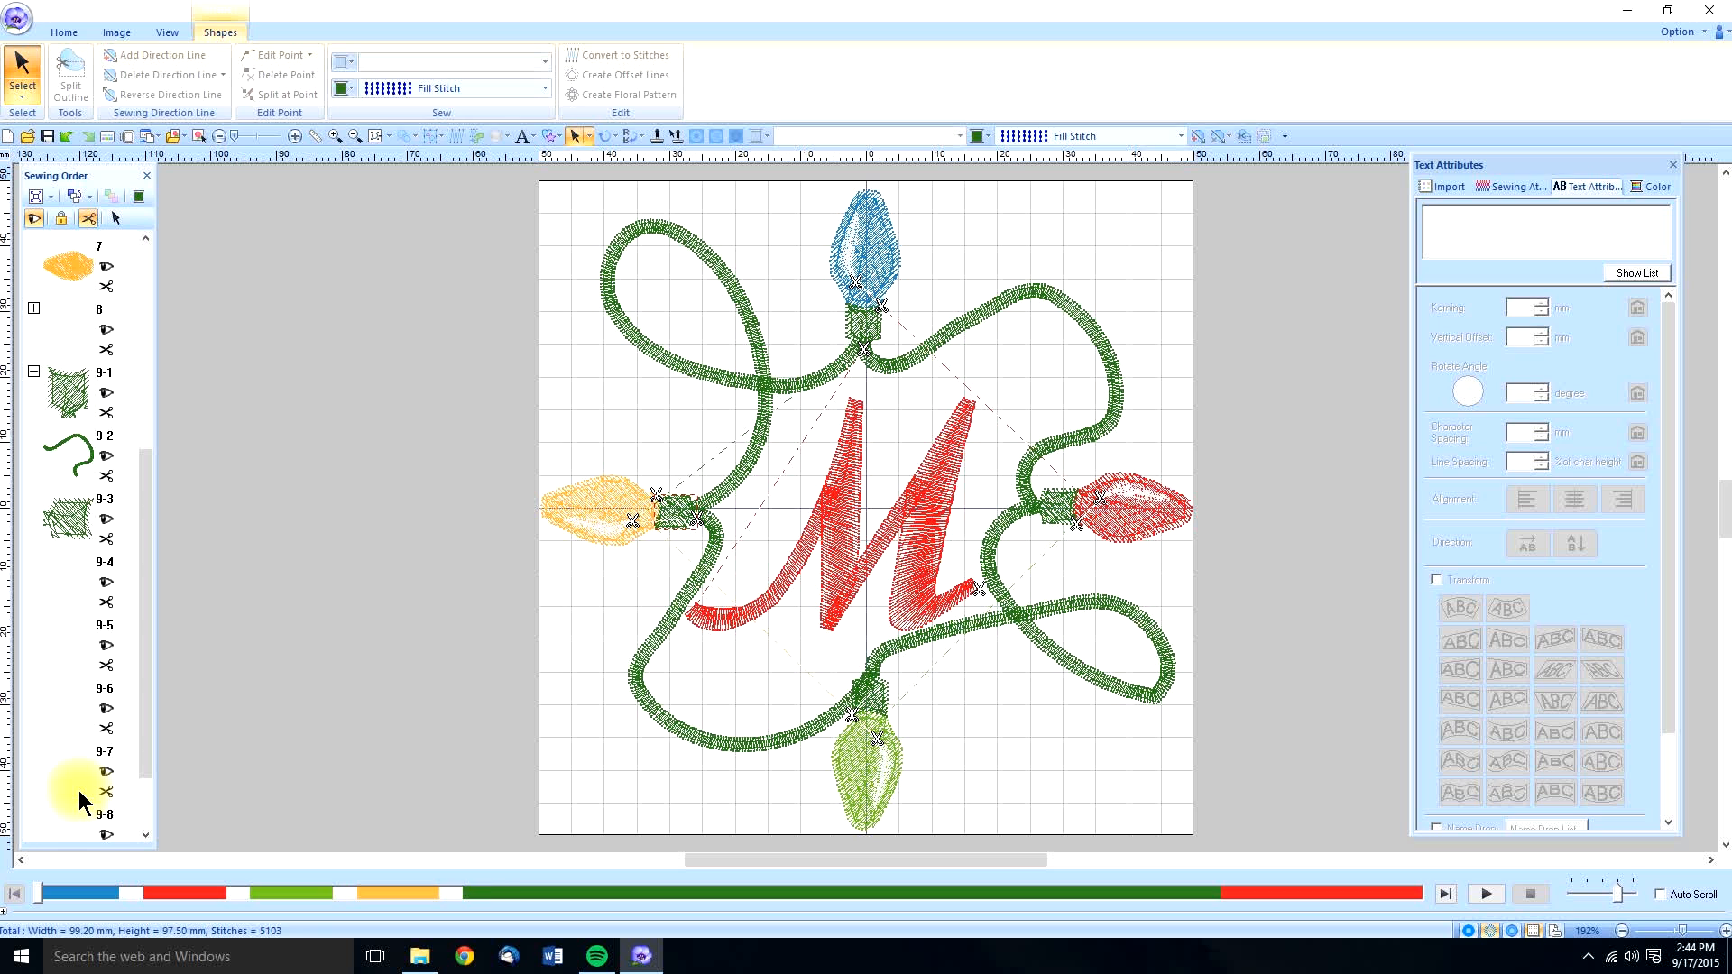
left_click(269, 716)
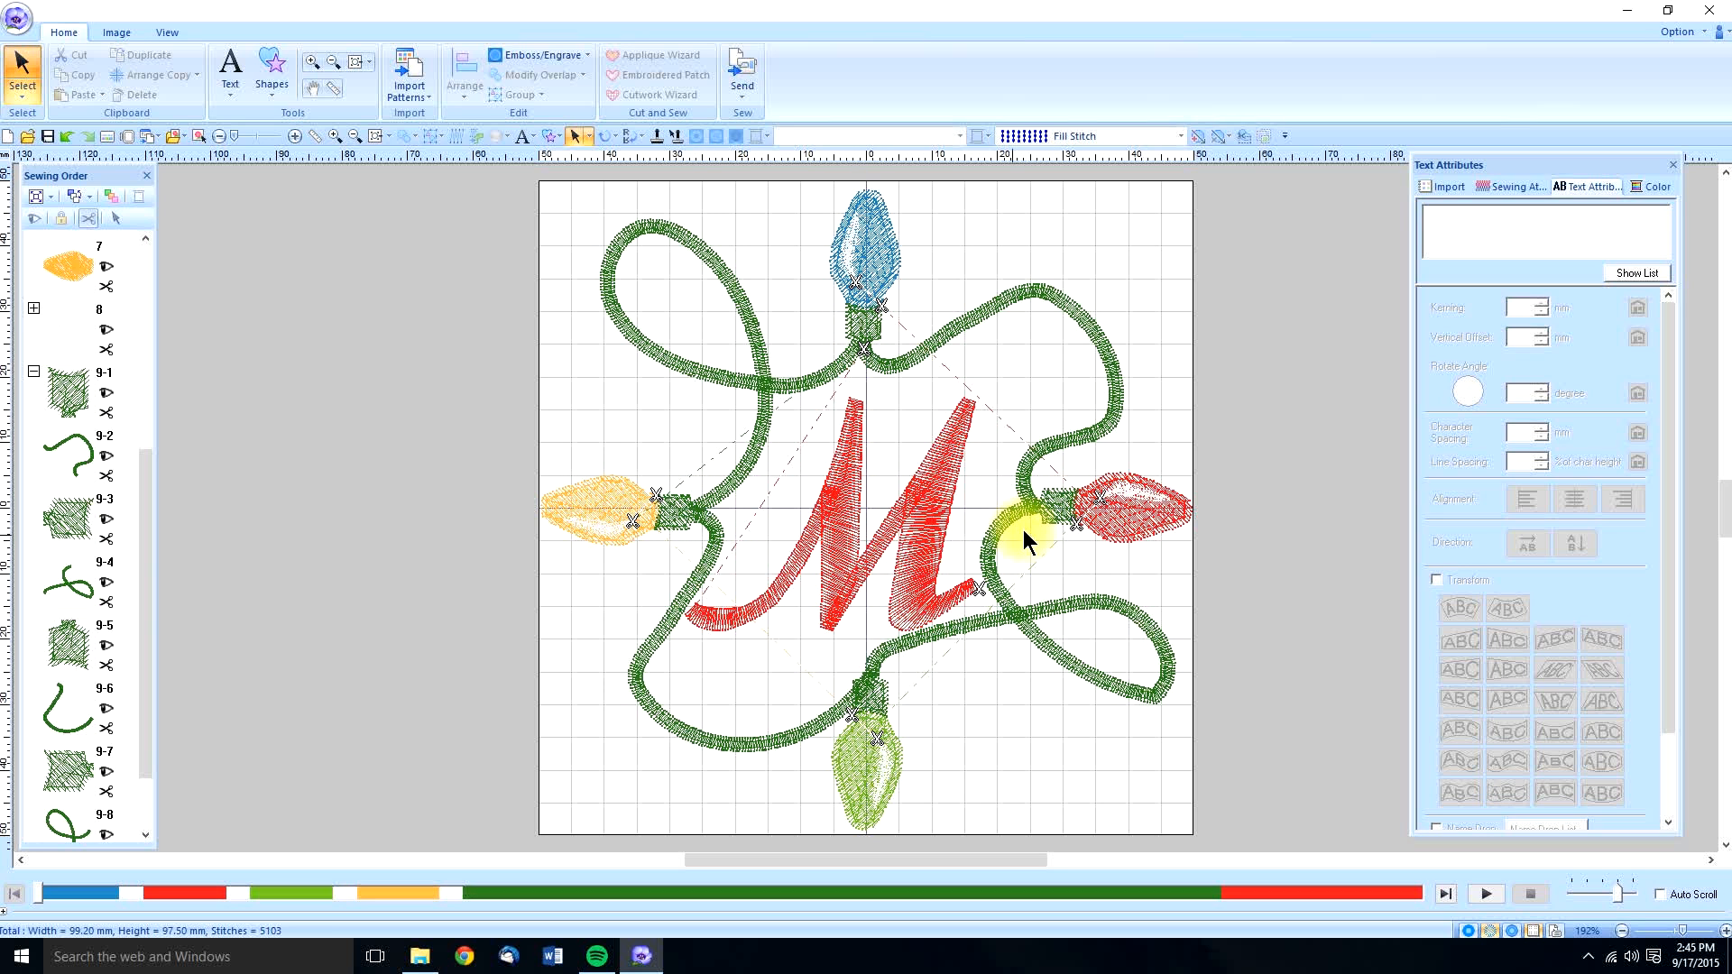
Step: Optimize the design's sewing order so that parts sharing a thread color are sewn together
left_click_drag(150, 534, 177, 325)
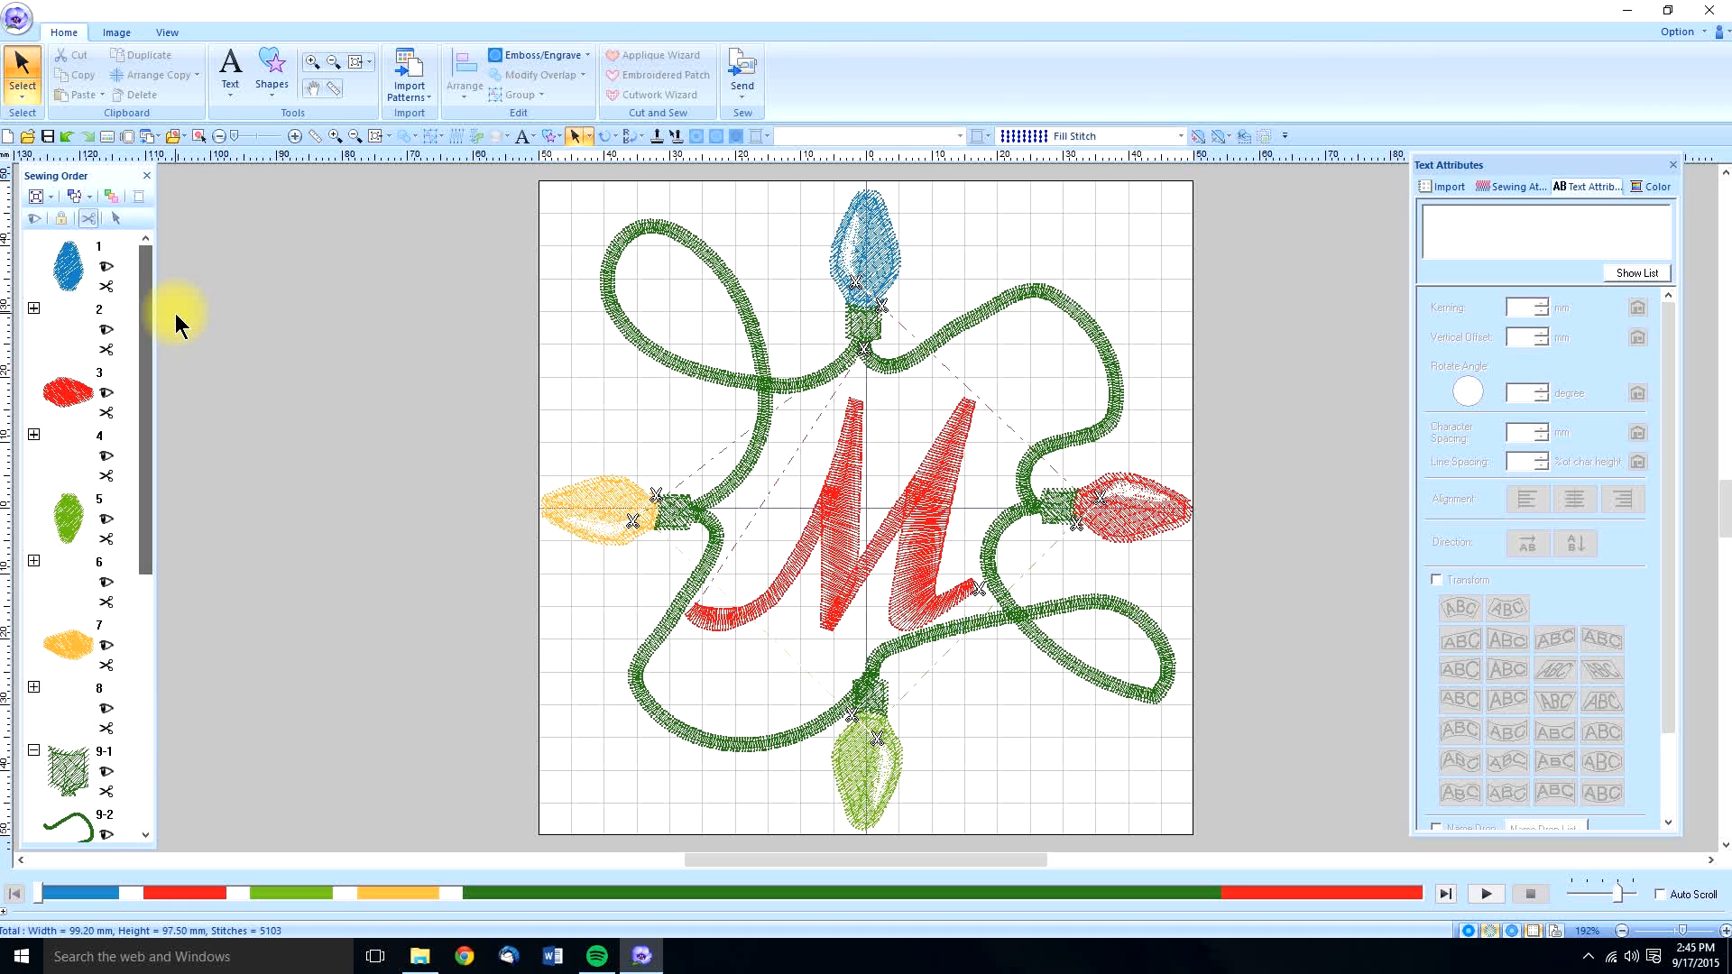
left_click(108, 192)
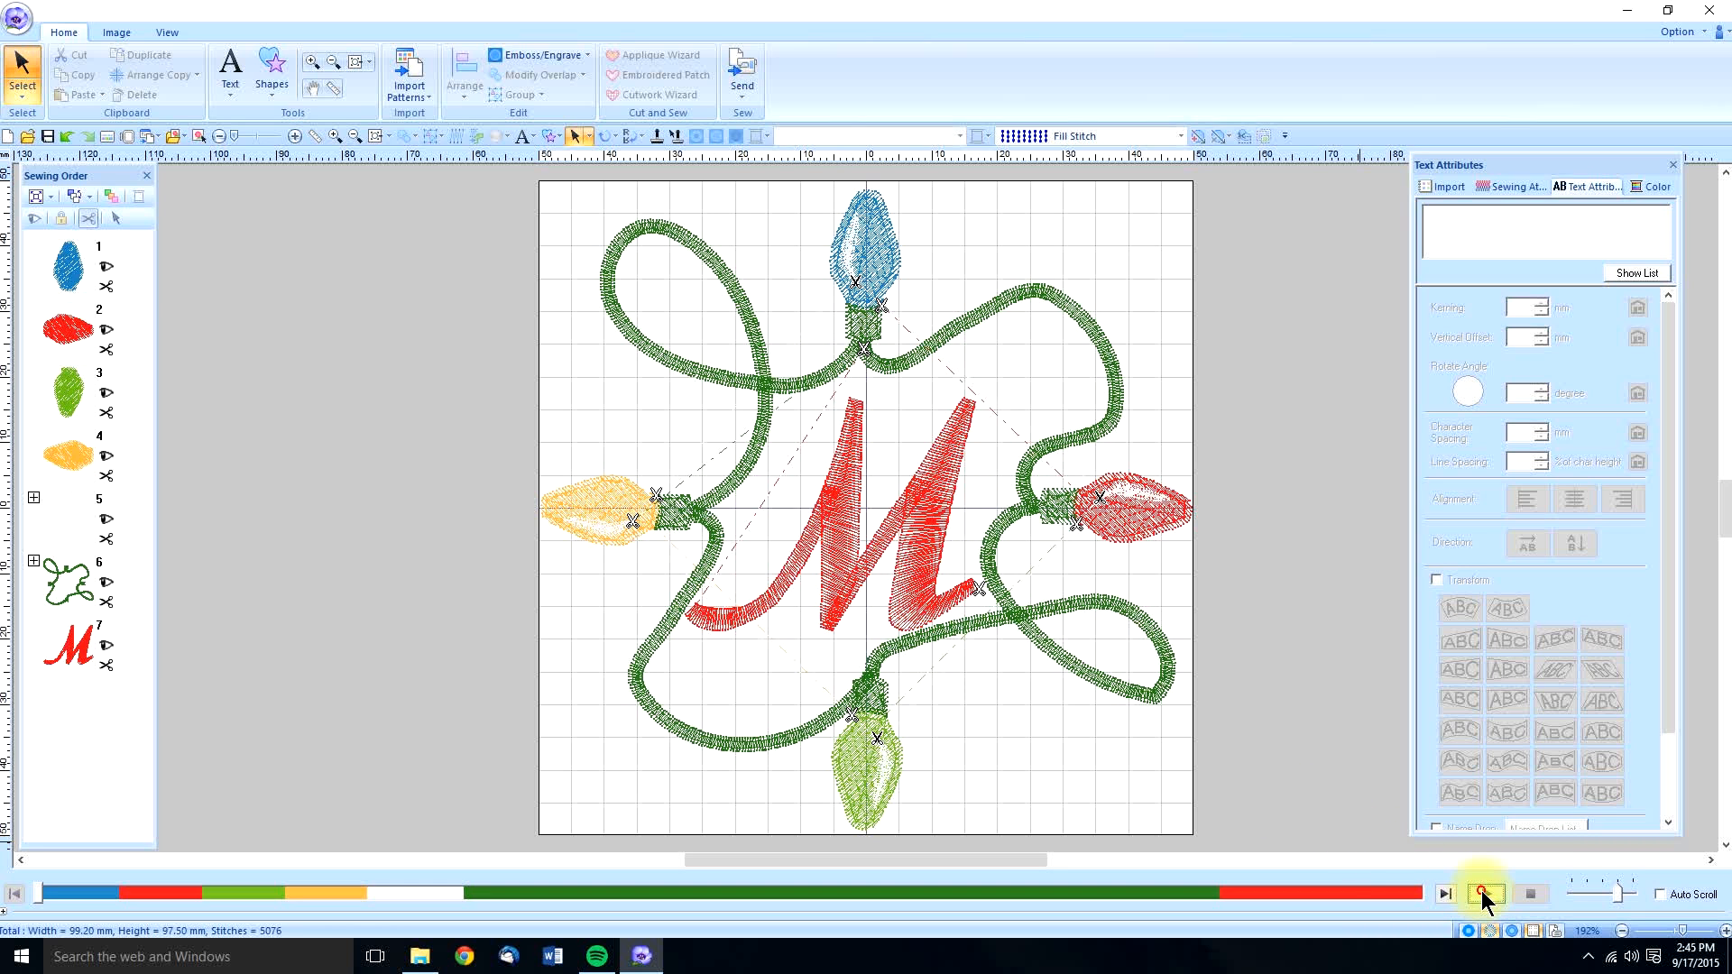
Step: Run the stitch simulation to check the order of bulbs, bases and cord, and slow down its playback speed
left_click(1481, 892)
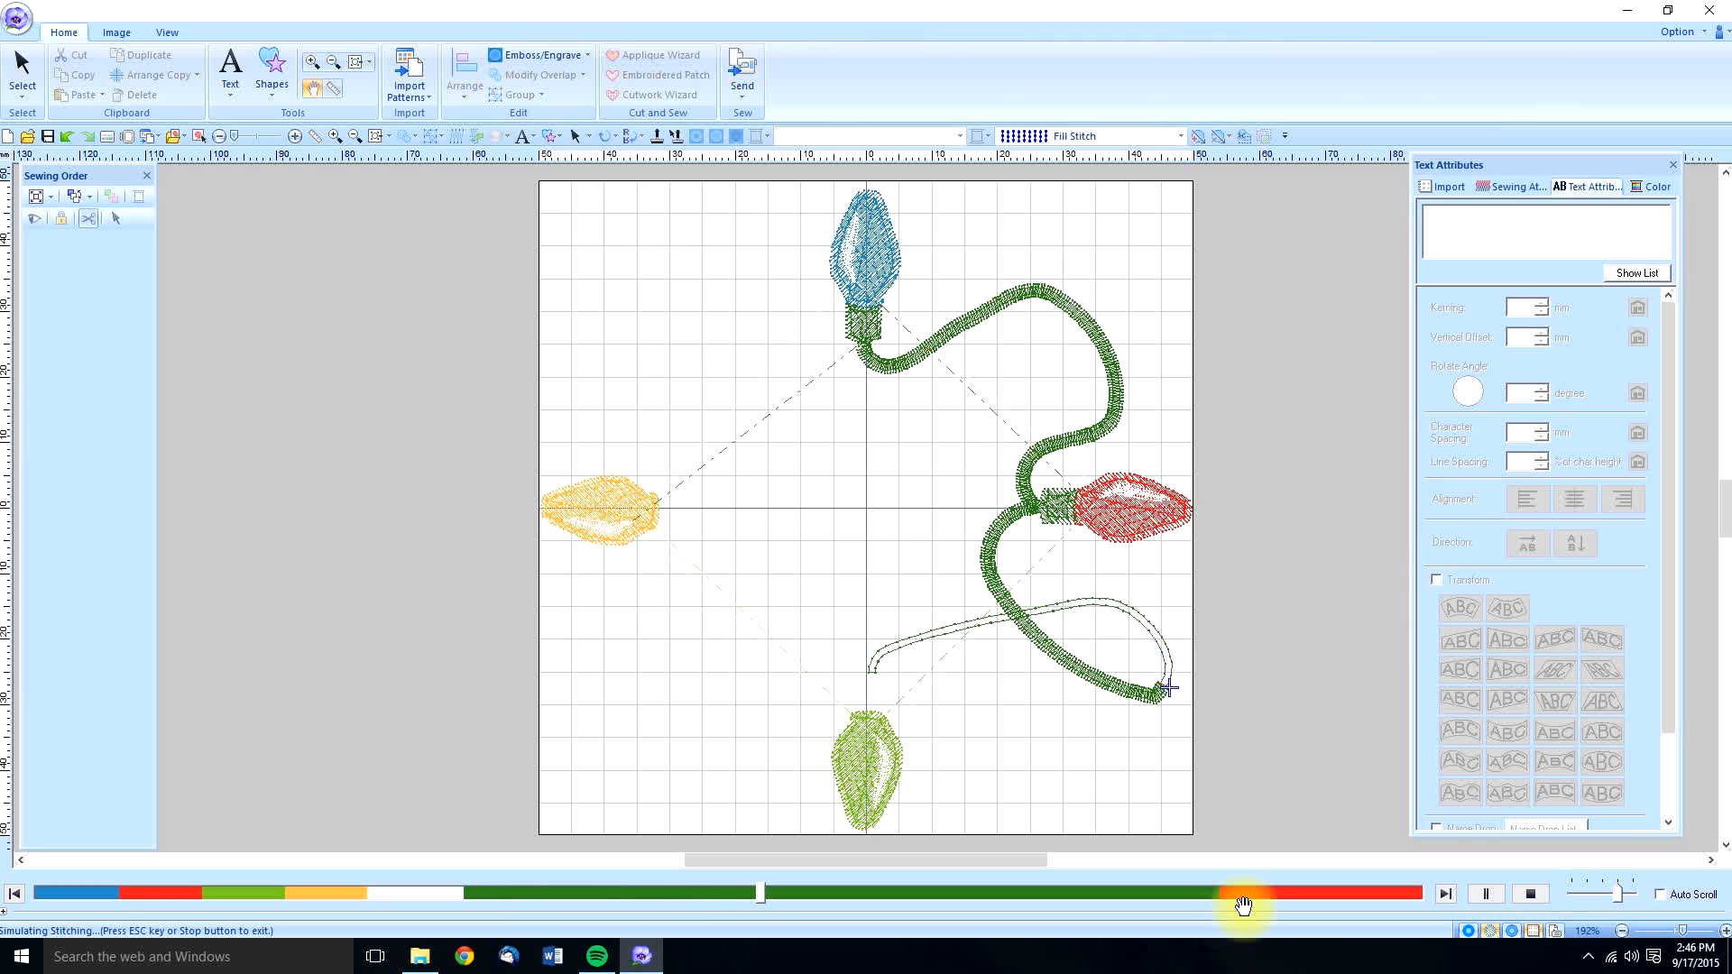
left_click_drag(1615, 894, 1607, 896)
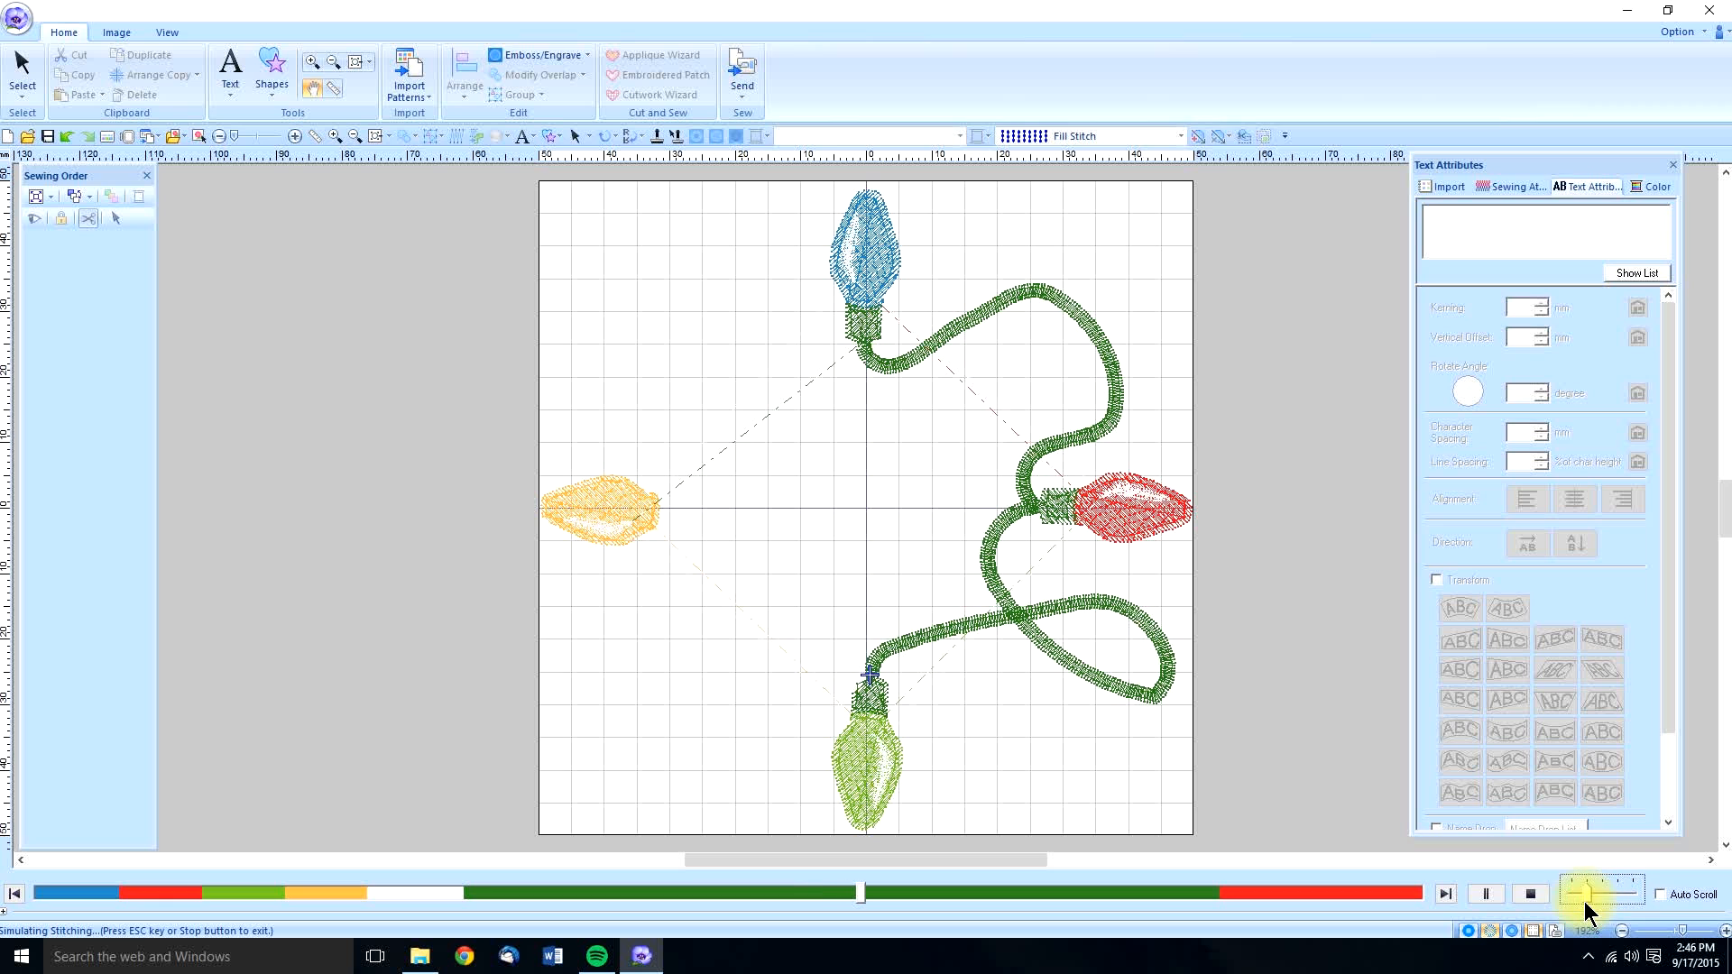